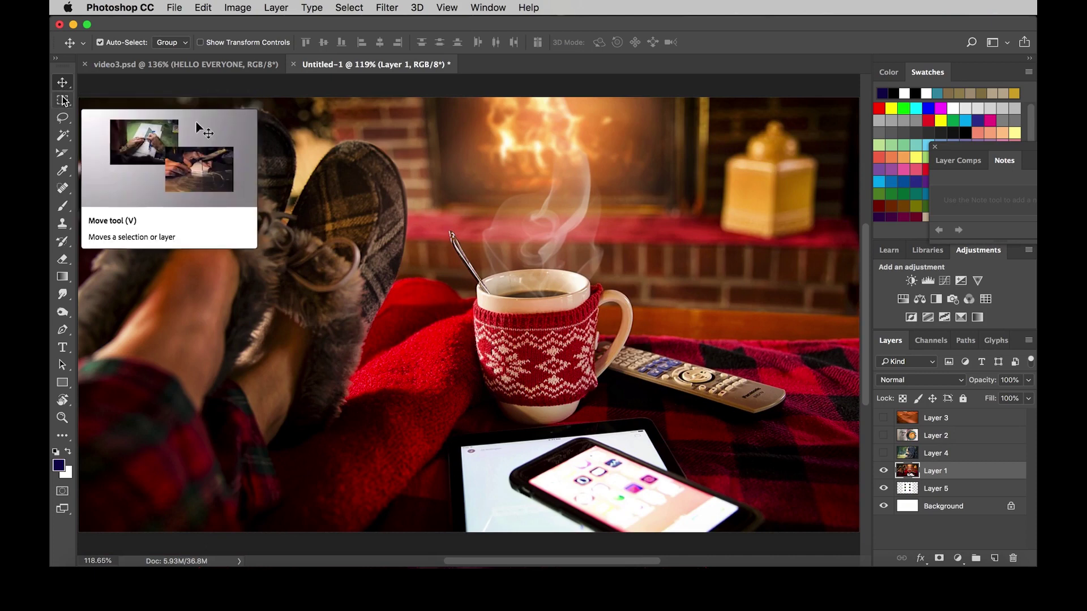
Step: Browse the Magic Wand, Crop and Eyedropper tool groups, choose the Eyedropper, and zoom out
{"action": "left_click", "coordinate": [63, 100]}
{"action": "left_click", "coordinate": [63, 135]}
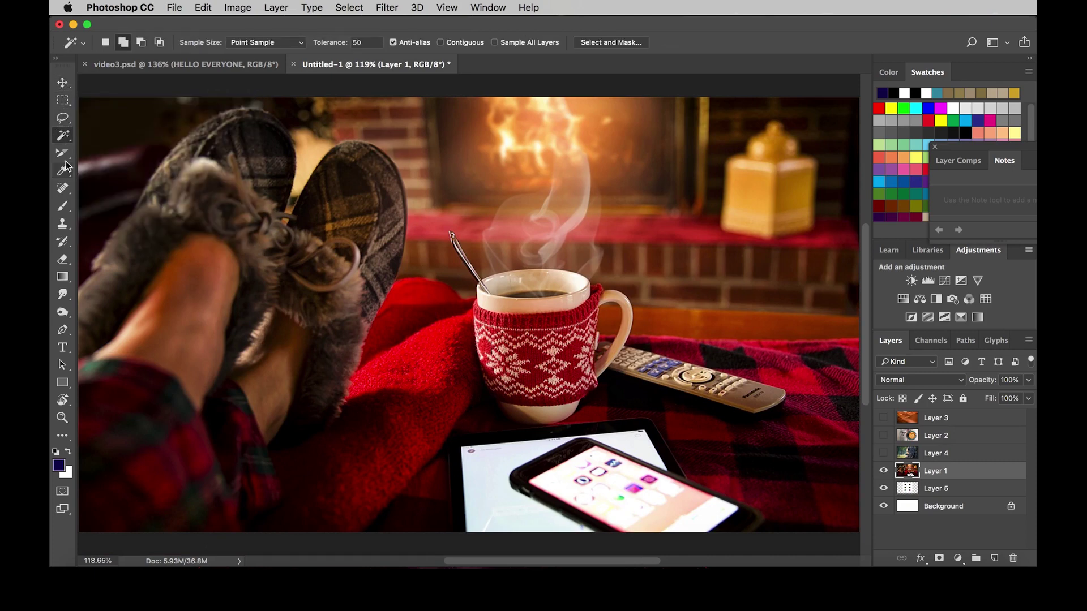
{"action": "left_click", "coordinate": [65, 170]}
{"action": "right_click", "coordinate": [67, 151]}
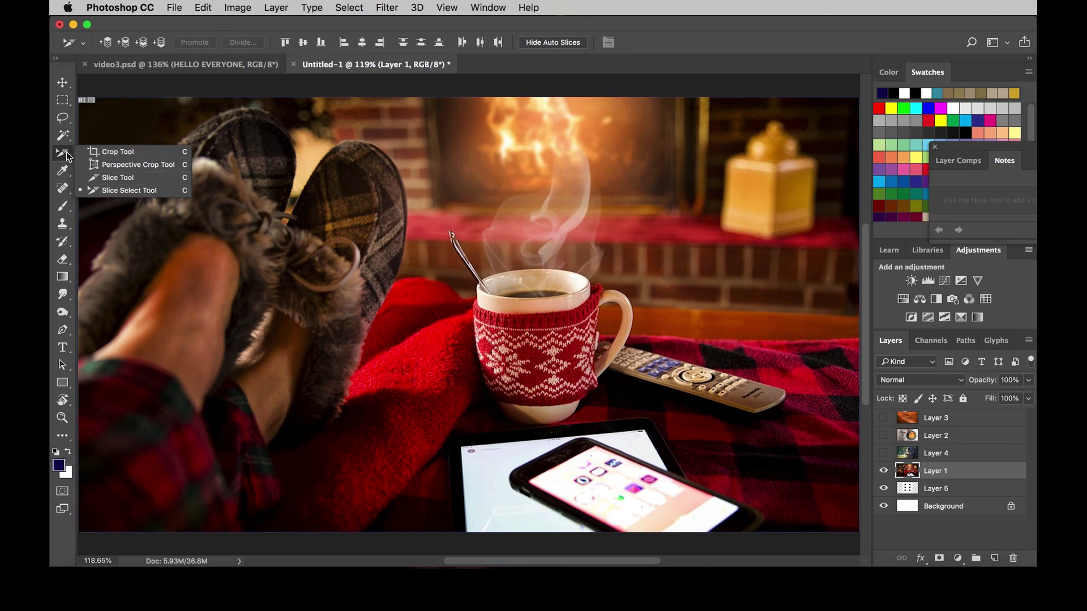
{"action": "left_click", "coordinate": [66, 176]}
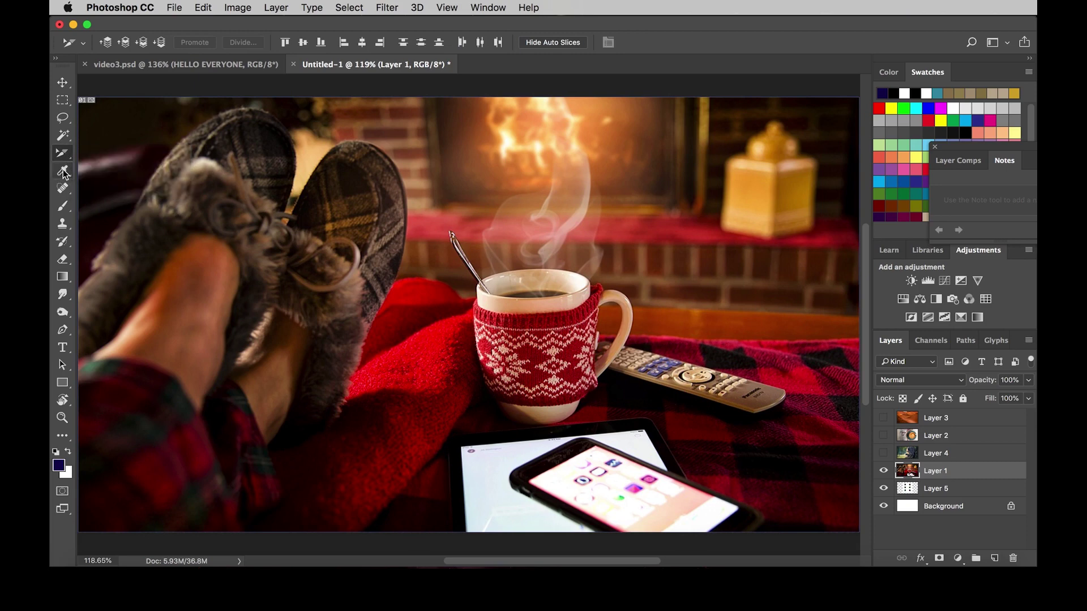
{"action": "left_click", "coordinate": [64, 173]}
{"action": "left_click", "coordinate": [63, 173]}
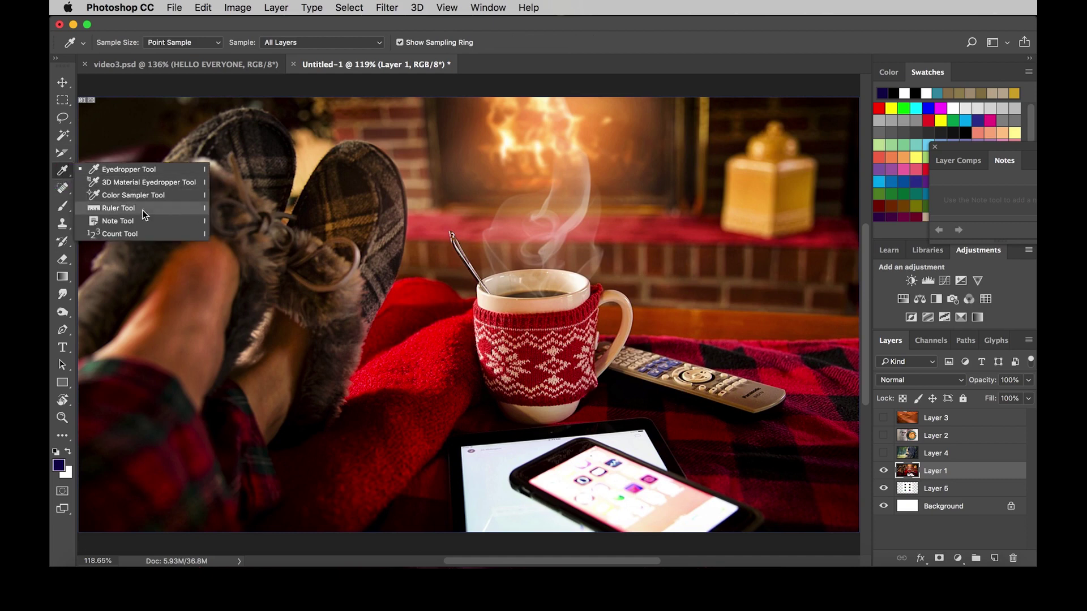
{"action": "scroll", "coordinate": [466, 288], "scroll_direction": "down", "scroll_amount": 3}
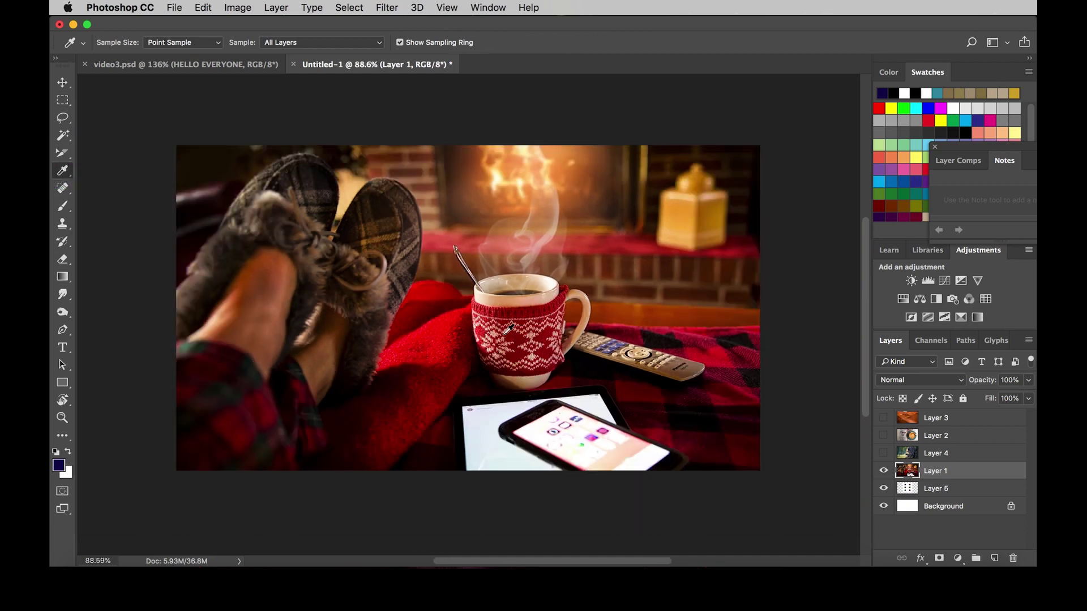
Step: Sample the dark coffee colour as foreground, briefly switching to the Move tool and back
{"action": "left_click", "coordinate": [486, 293]}
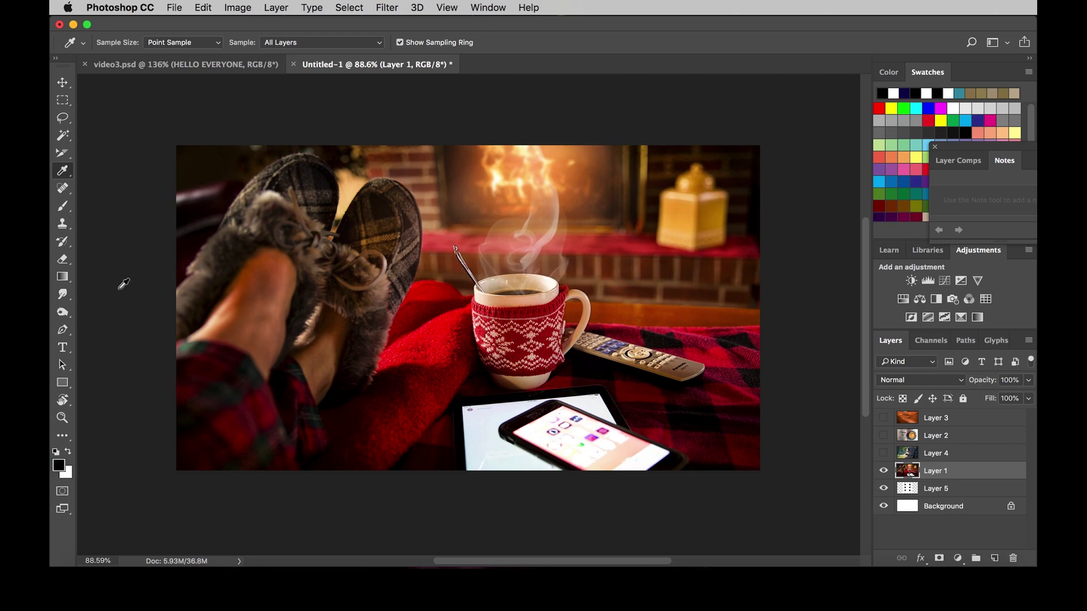
{"action": "left_click", "coordinate": [64, 83]}
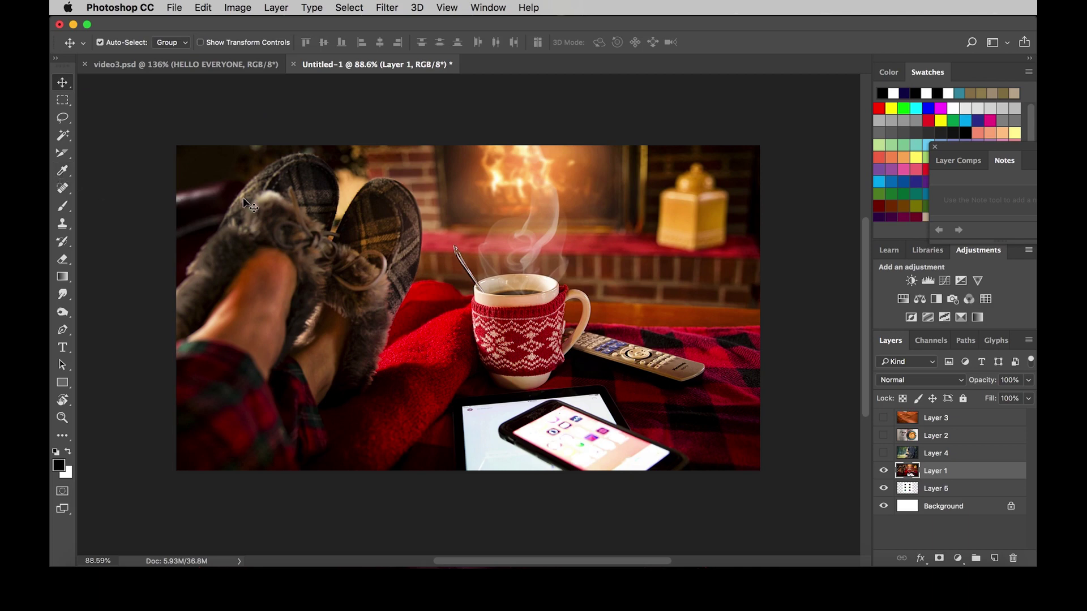
{"action": "key", "text": "i"}
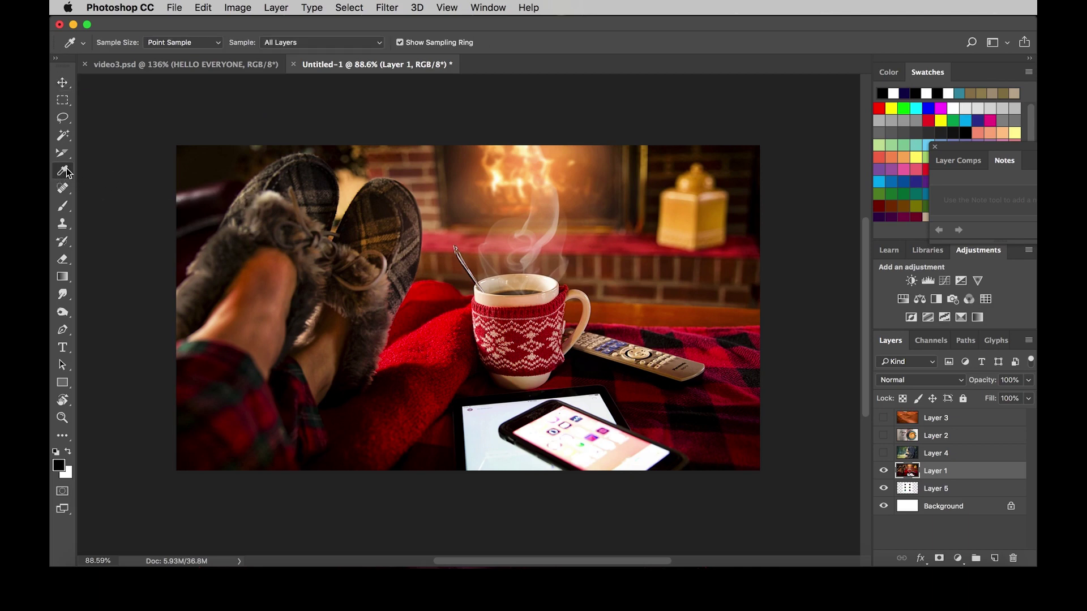
{"action": "left_click", "coordinate": [64, 82]}
{"action": "left_click", "coordinate": [65, 172]}
Step: Keep the plain Eyedropper variant and sample the blanket's red as the foreground colour
{"action": "right_click", "coordinate": [64, 177]}
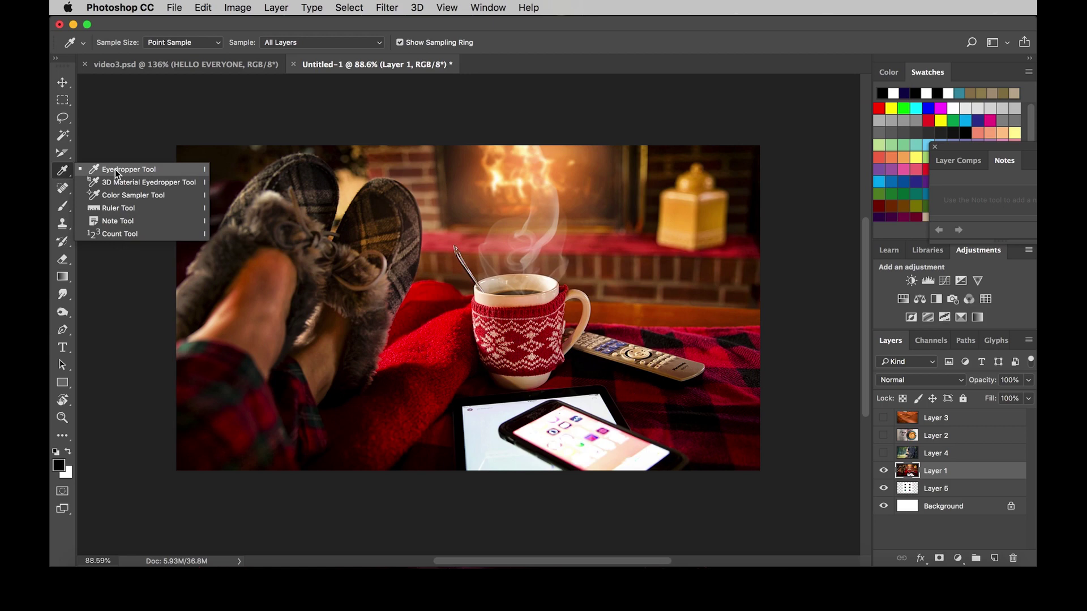
{"action": "left_click", "coordinate": [114, 169]}
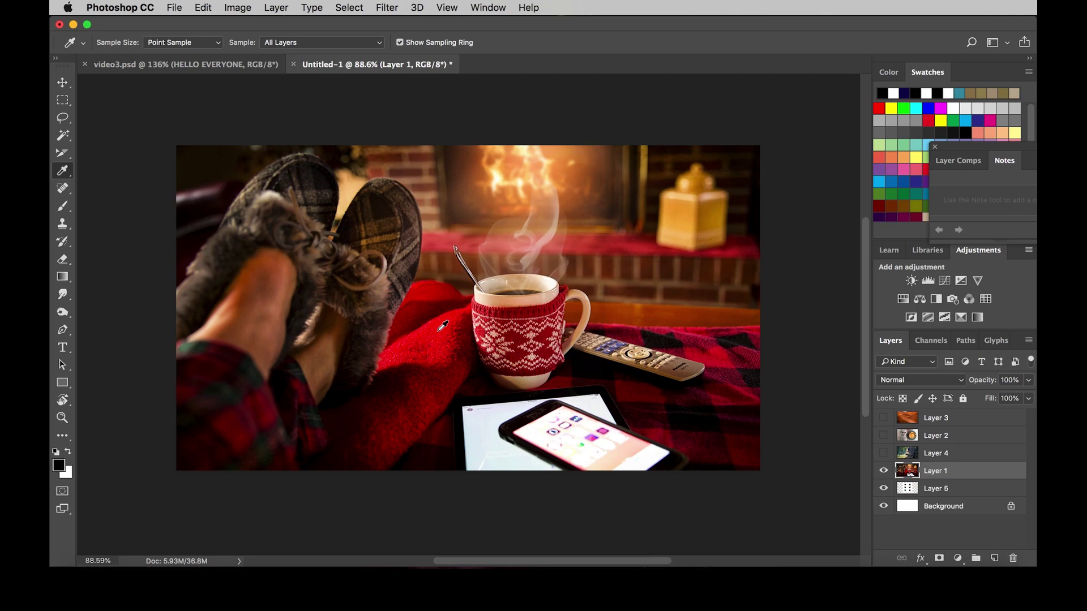
{"action": "left_click", "coordinate": [441, 328]}
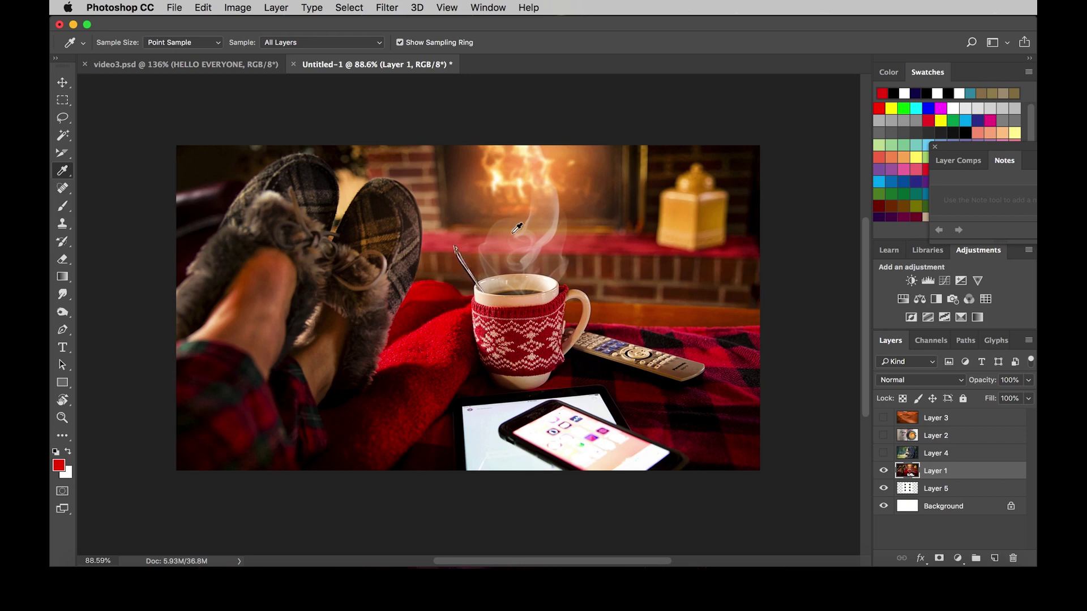
{"action": "key", "text": "u"}
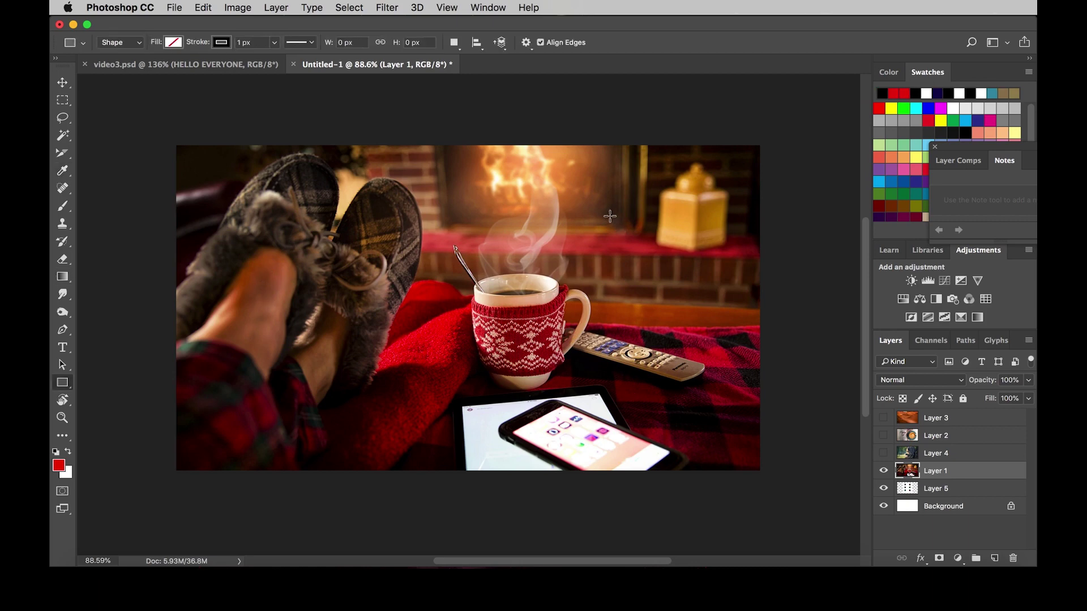
Step: Draw a tall rectangle on the right of the photo with solid red fill and no stroke
{"action": "left_click_drag", "start_coordinate": [591, 187], "coordinate": [711, 424]}
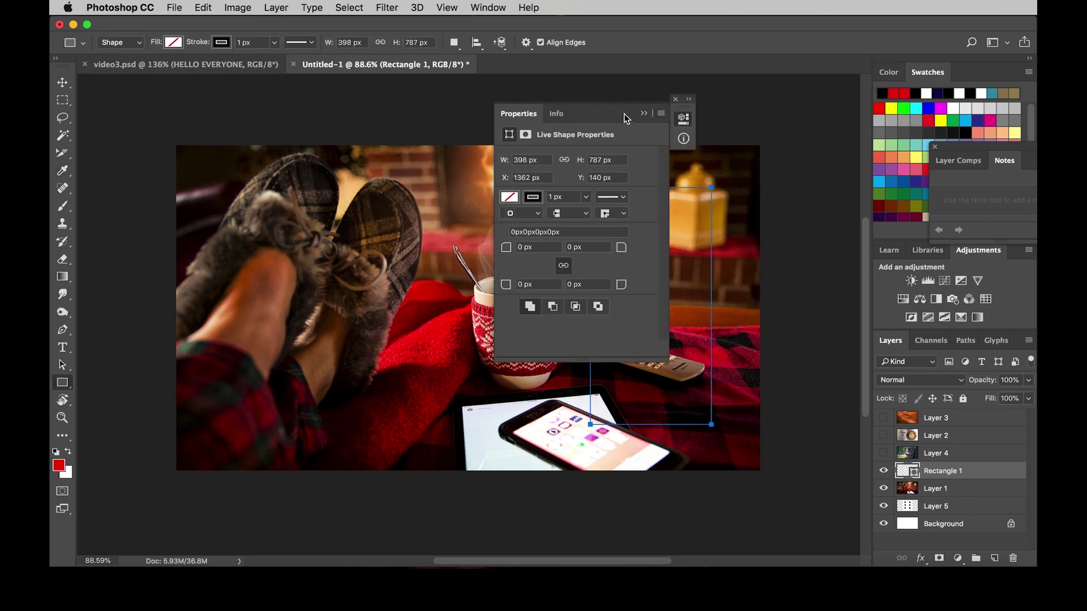
{"action": "left_click", "coordinate": [644, 115]}
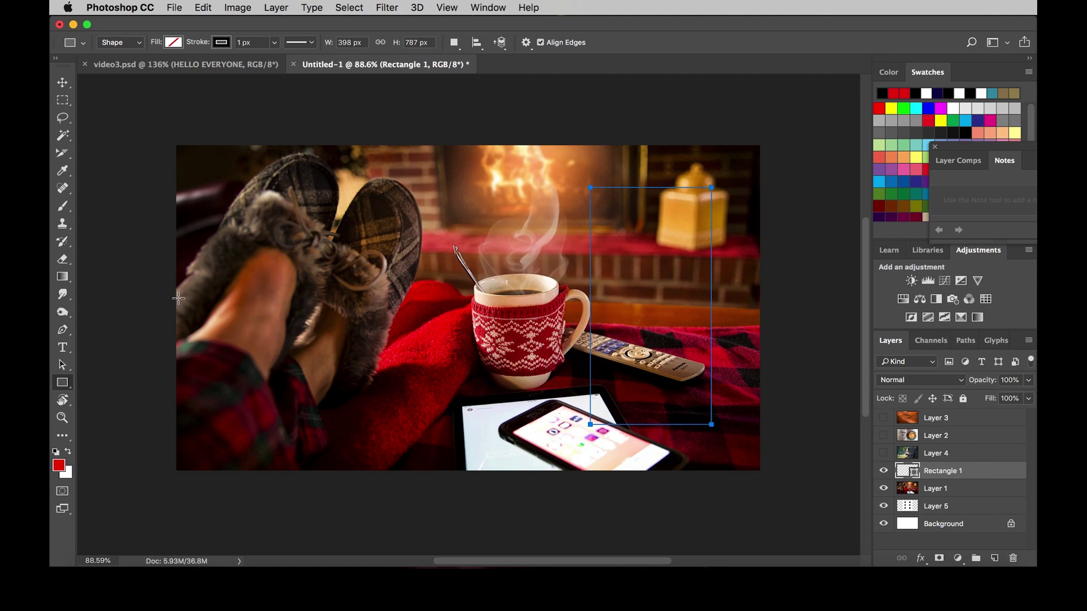
{"action": "left_click", "coordinate": [173, 42]}
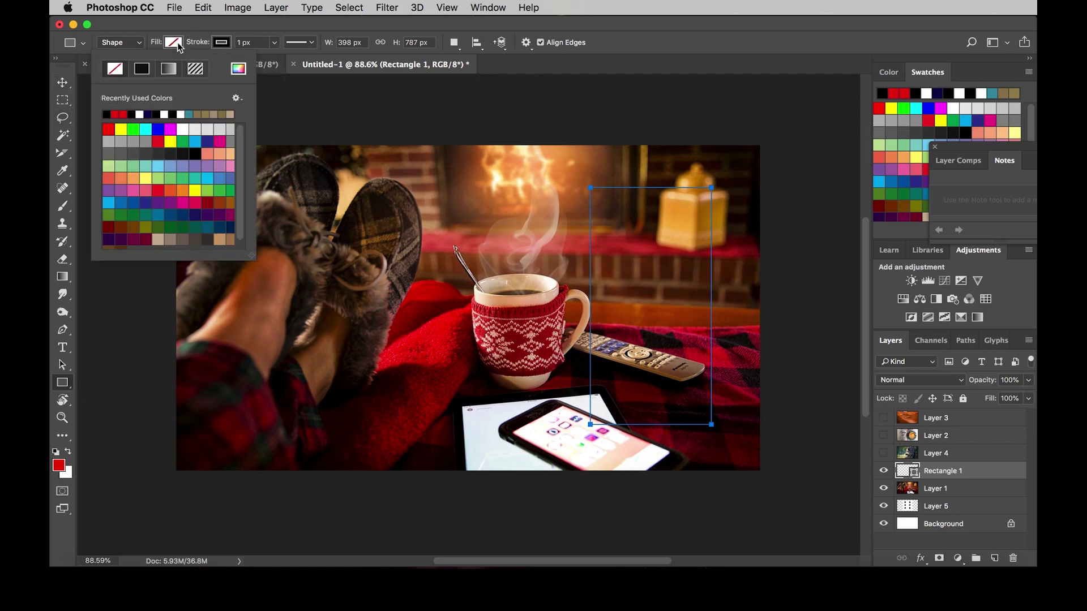
{"action": "left_click", "coordinate": [142, 69]}
{"action": "left_click", "coordinate": [222, 42]}
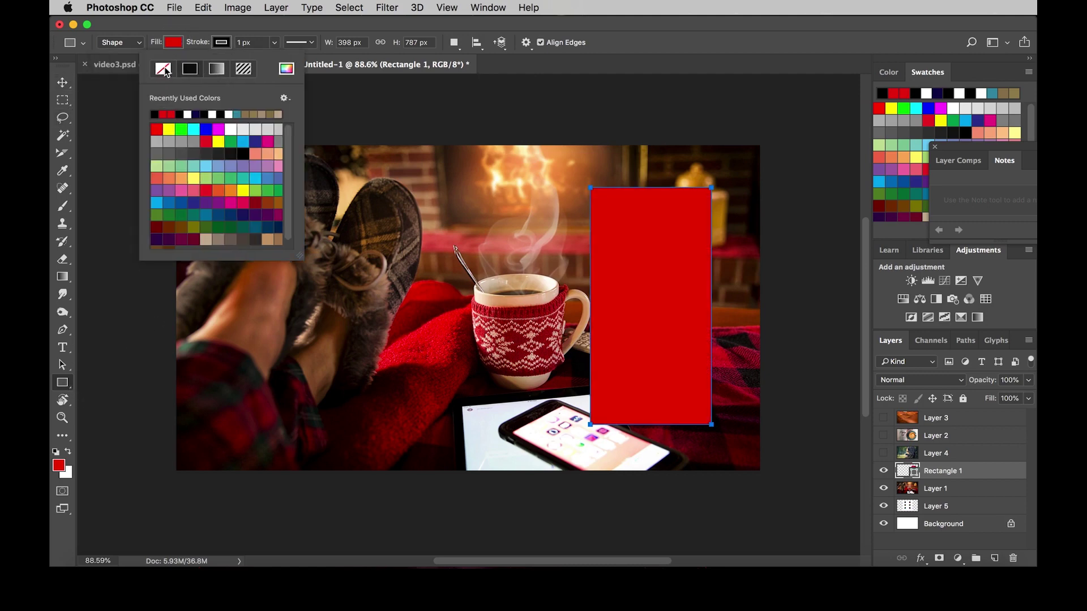
{"action": "left_click", "coordinate": [163, 69]}
Step: Move the red rectangle up and to the right, then select the photo layer
{"action": "key", "text": "v"}
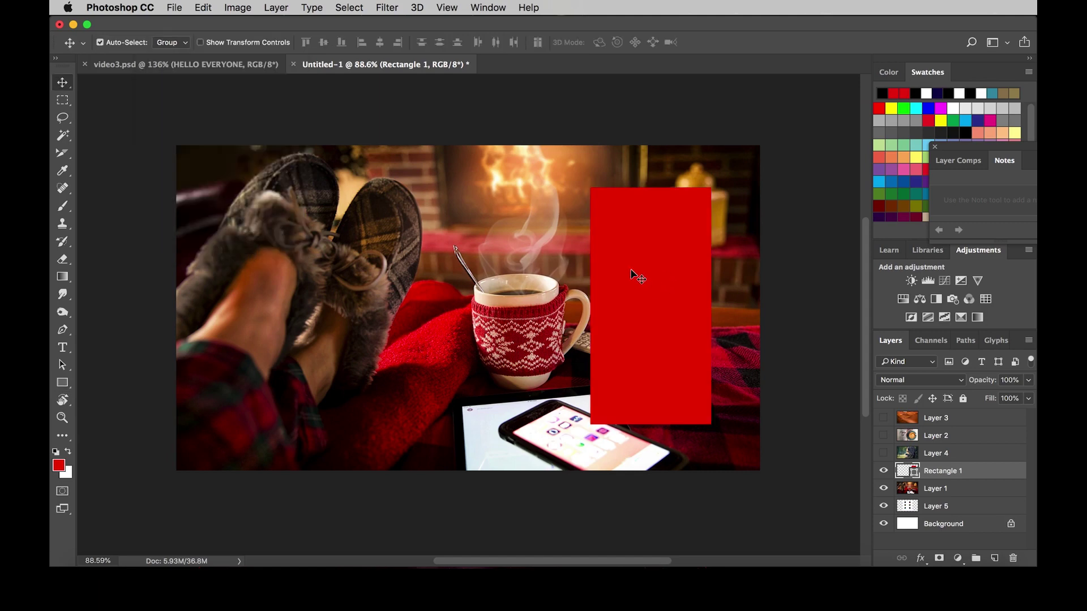
{"action": "left_click_drag", "start_coordinate": [625, 241], "coordinate": [647, 233]}
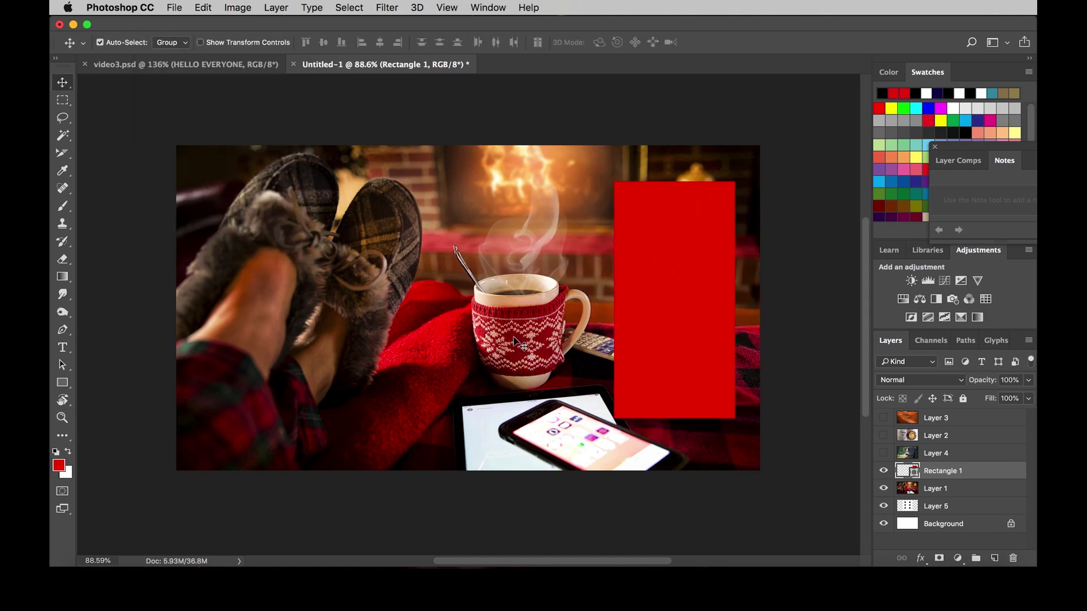
{"action": "left_click", "coordinate": [516, 318]}
{"action": "scroll", "coordinate": [566, 304], "scroll_direction": "up", "scroll_amount": 5}
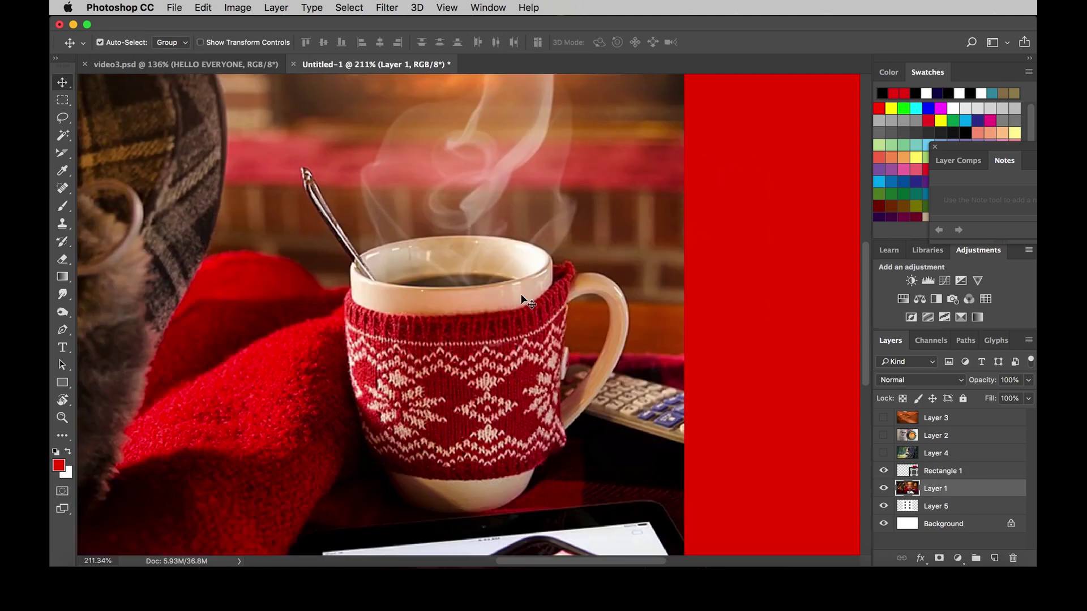
Step: Sample the mug rim's beige, fill Rectangle 1 with it, and drag it left over the mug
{"action": "key", "text": "i"}
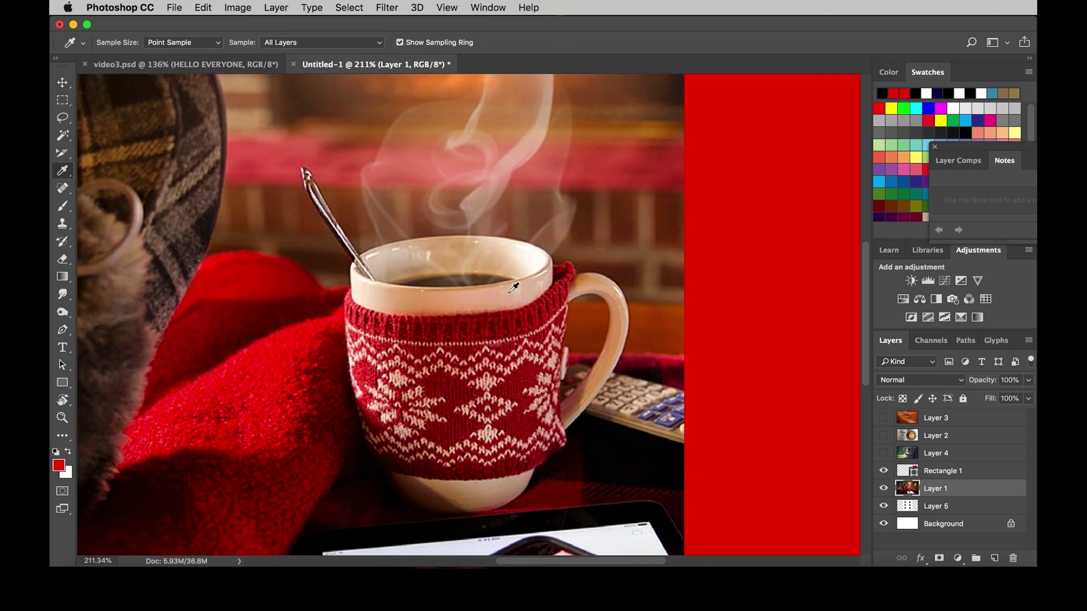
{"action": "left_click", "coordinate": [513, 288]}
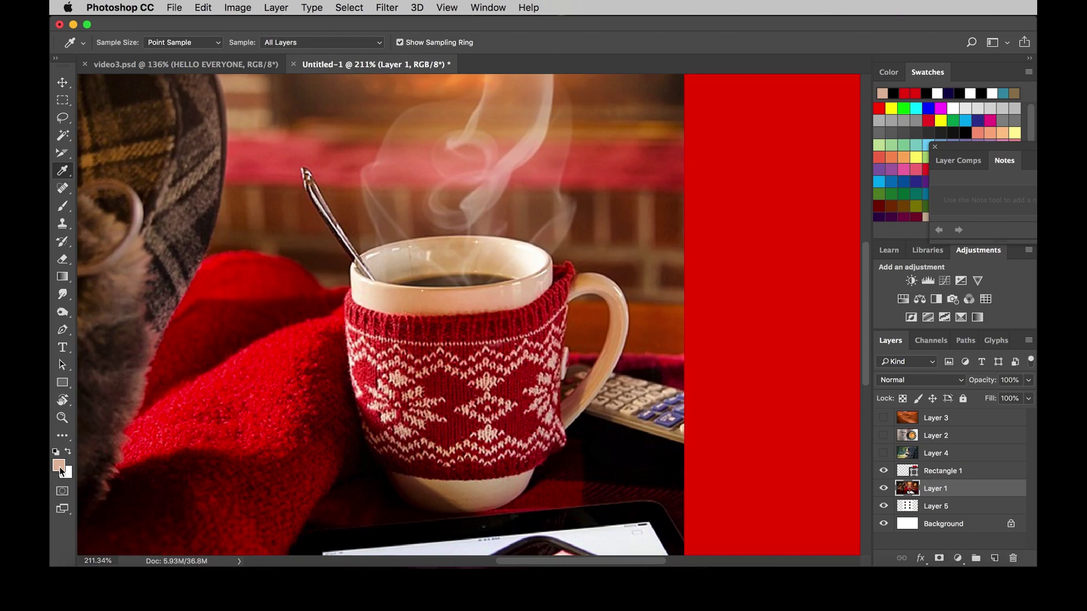
{"action": "key", "text": "v"}
{"action": "left_click", "coordinate": [723, 287]}
{"action": "scroll", "coordinate": [577, 334], "scroll_direction": "down", "scroll_amount": 5}
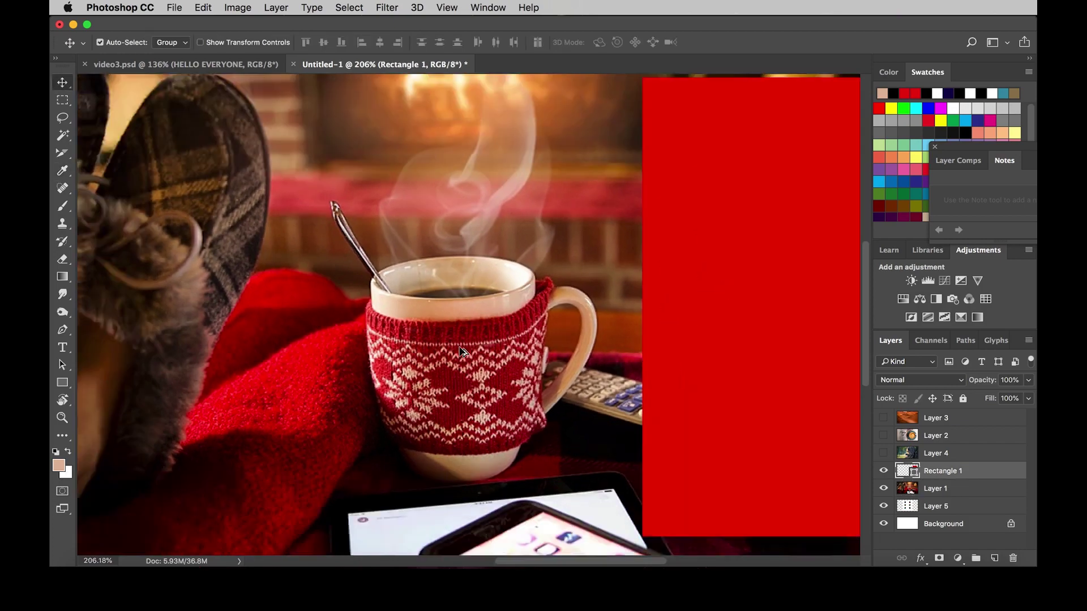
{"action": "scroll", "coordinate": [577, 334], "scroll_direction": "down", "scroll_amount": 1}
{"action": "left_click", "coordinate": [594, 307]}
{"action": "left_click", "coordinate": [631, 393]}
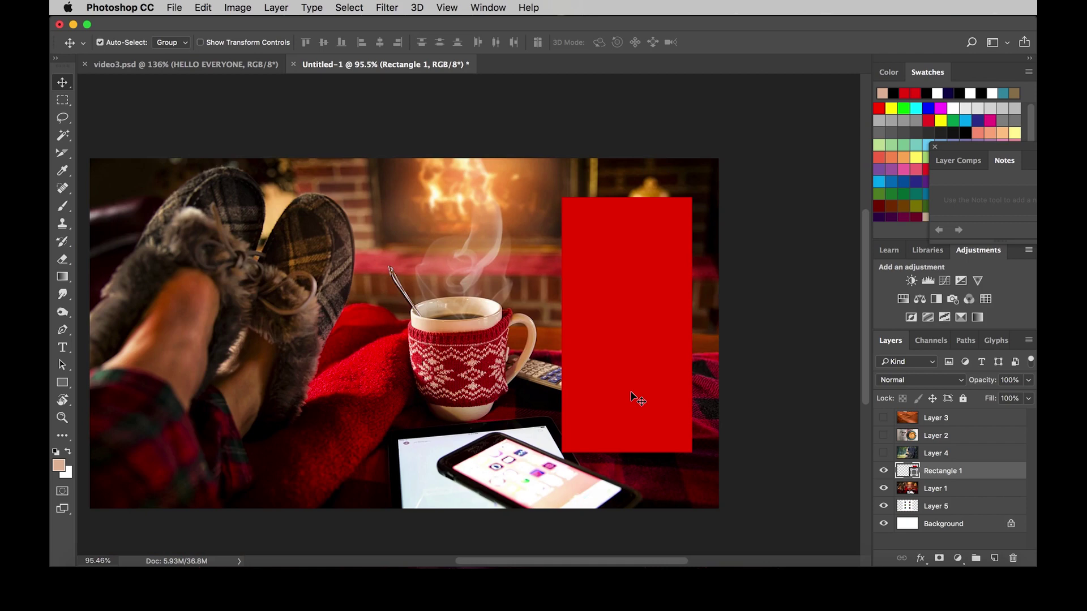
{"action": "key", "text": "alt+BackSpace"}
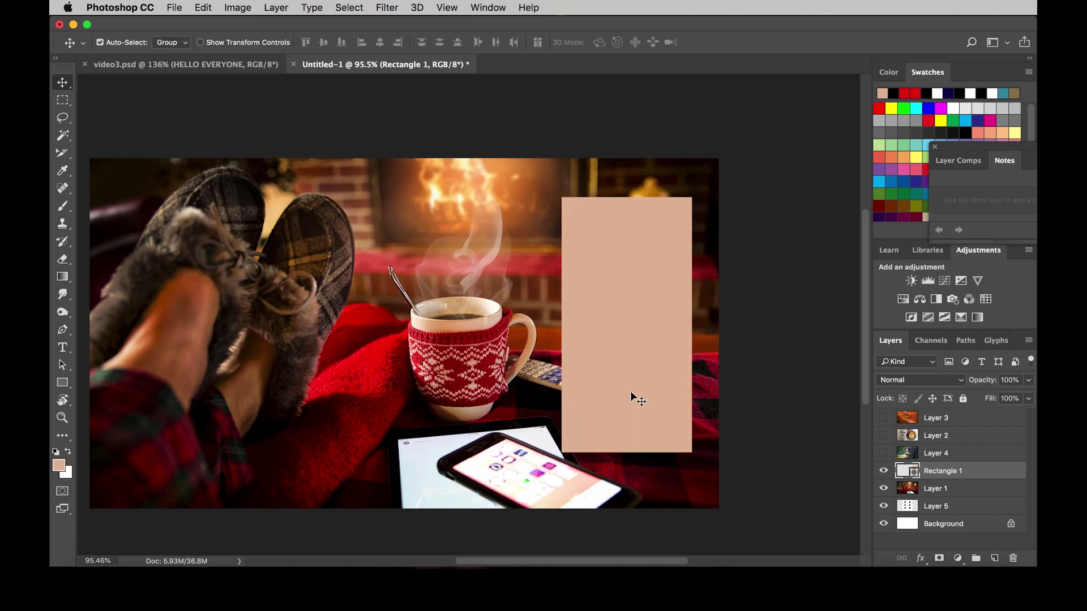
{"action": "left_click_drag", "start_coordinate": [631, 393], "coordinate": [552, 384]}
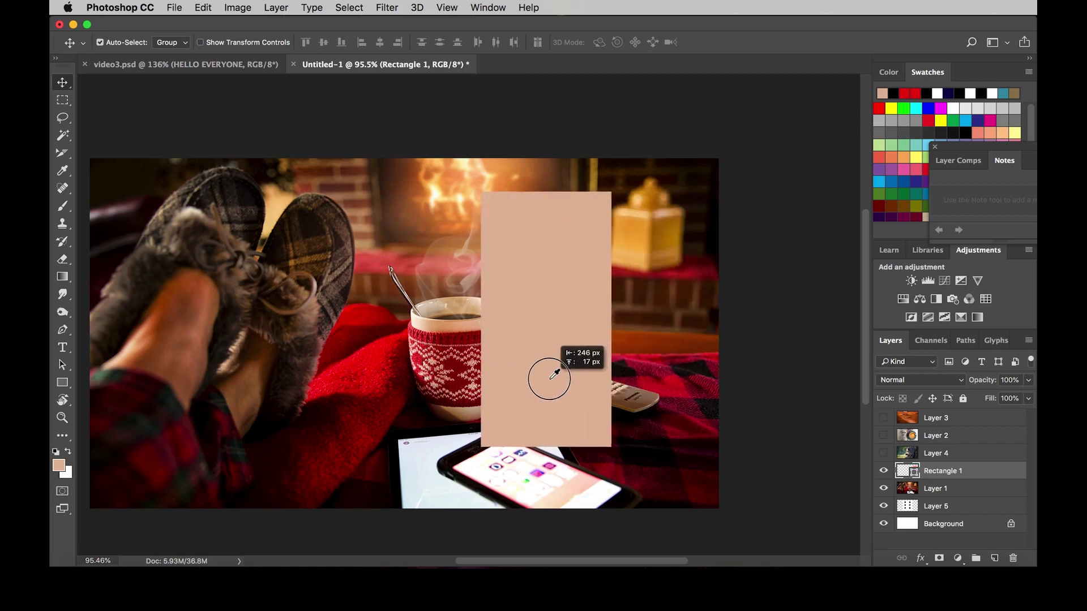
Step: With the Eyedropper active, zoom into the red sweater until the view reads 3200%
{"action": "key", "text": "i"}
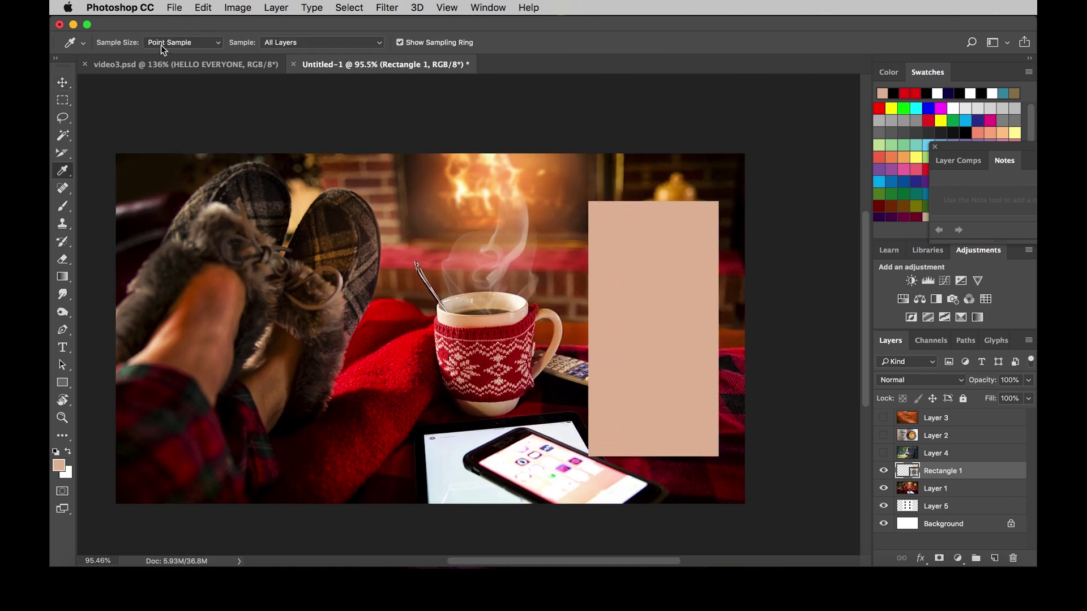
{"action": "scroll", "coordinate": [375, 221], "scroll_direction": "up", "scroll_amount": 2}
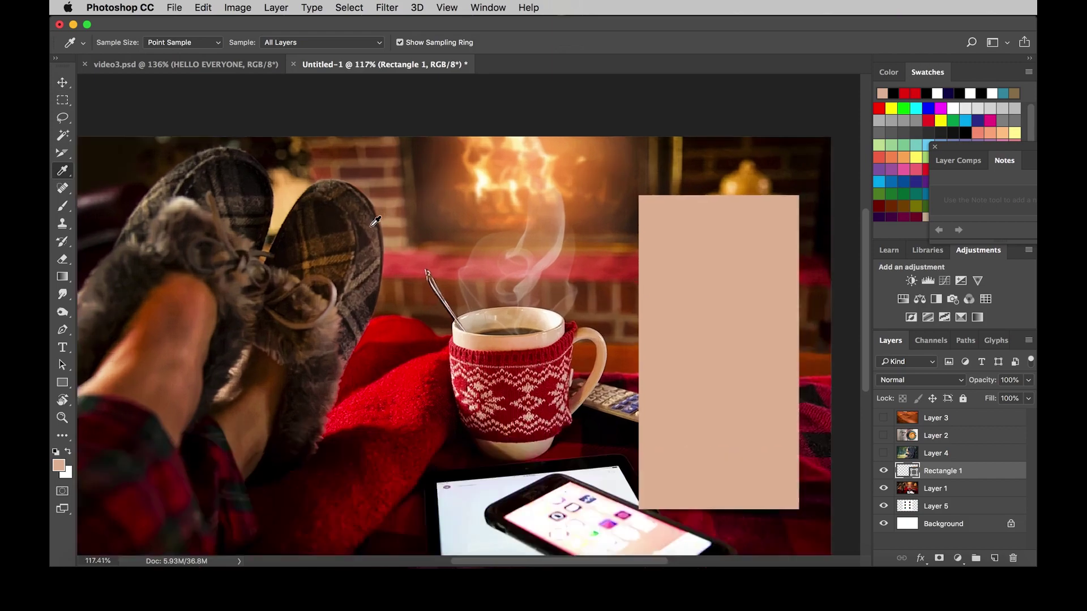
{"action": "scroll", "coordinate": [529, 226], "scroll_direction": "up", "scroll_amount": 5}
{"action": "scroll", "coordinate": [481, 269], "scroll_direction": "down", "scroll_amount": 3}
{"action": "scroll", "coordinate": [485, 271], "scroll_direction": "up", "scroll_amount": 2}
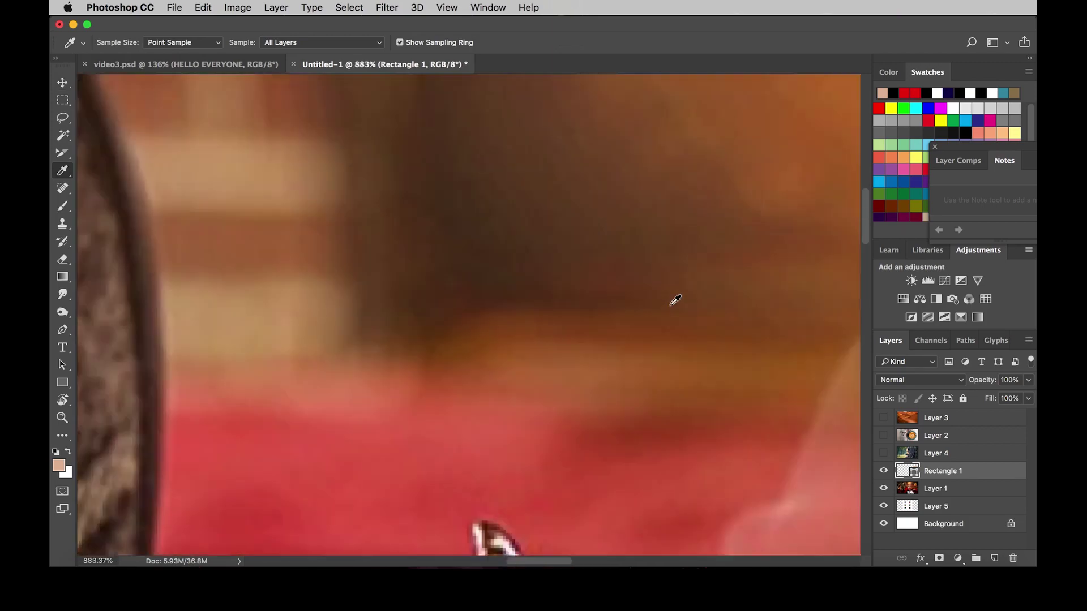
{"action": "scroll", "coordinate": [446, 265], "scroll_direction": "up", "scroll_amount": 2}
{"action": "scroll", "coordinate": [453, 272], "scroll_direction": "down", "scroll_amount": 6}
{"action": "scroll", "coordinate": [468, 253], "scroll_direction": "up", "scroll_amount": 4}
{"action": "scroll", "coordinate": [517, 274], "scroll_direction": "up", "scroll_amount": 5}
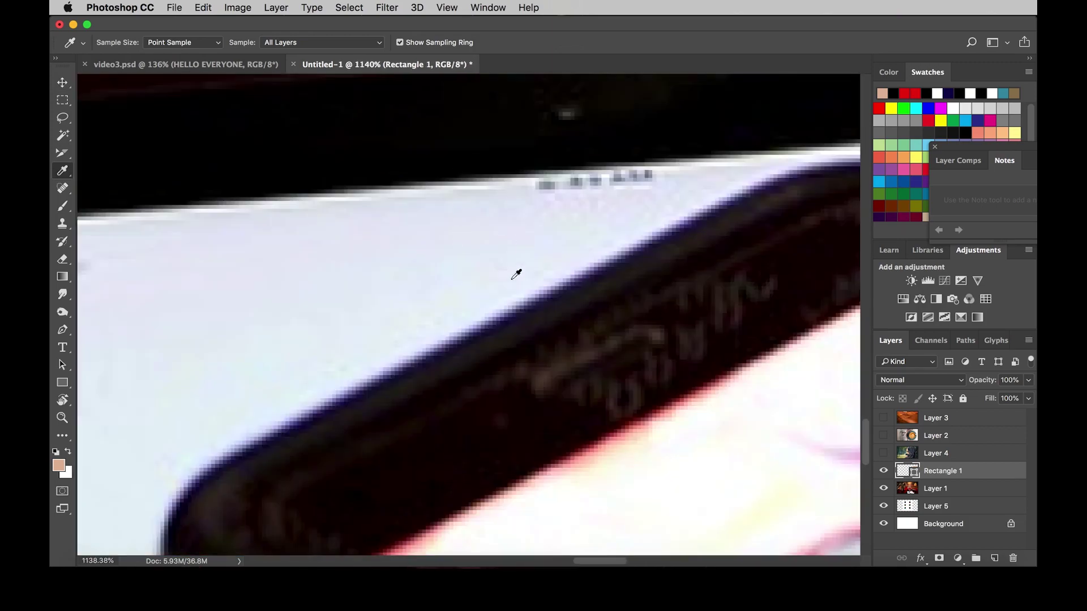
{"action": "scroll", "coordinate": [516, 274], "scroll_direction": "down", "scroll_amount": 6}
{"action": "scroll", "coordinate": [469, 129], "scroll_direction": "up", "scroll_amount": 5}
{"action": "scroll", "coordinate": [498, 145], "scroll_direction": "up", "scroll_amount": 2}
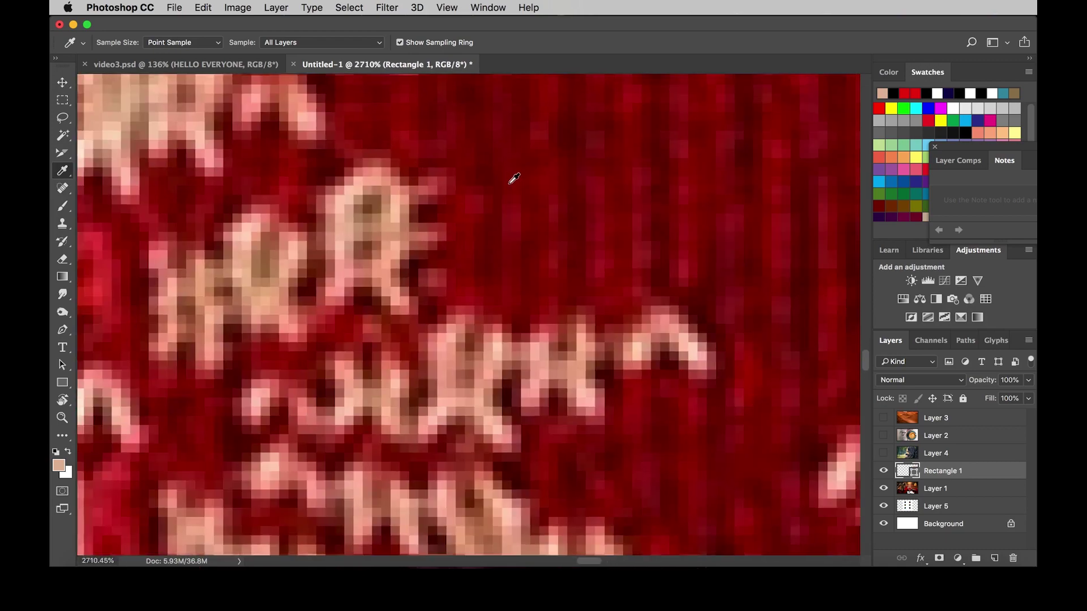
{"action": "scroll", "coordinate": [514, 179], "scroll_direction": "up", "scroll_amount": 1}
{"action": "scroll", "coordinate": [524, 254], "scroll_direction": "down", "scroll_amount": 1}
{"action": "scroll", "coordinate": [524, 254], "scroll_direction": "up", "scroll_amount": 1}
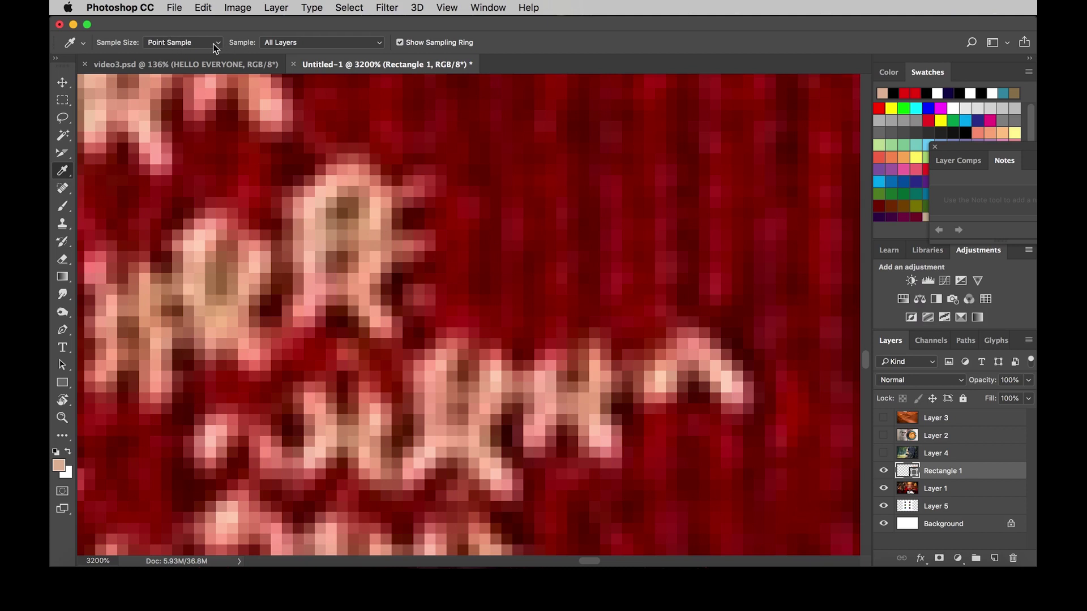
Step: Keep Point Sample and sample several reds from the zoomed sweater knit
{"action": "left_click", "coordinate": [196, 43]}
{"action": "left_click", "coordinate": [170, 42]}
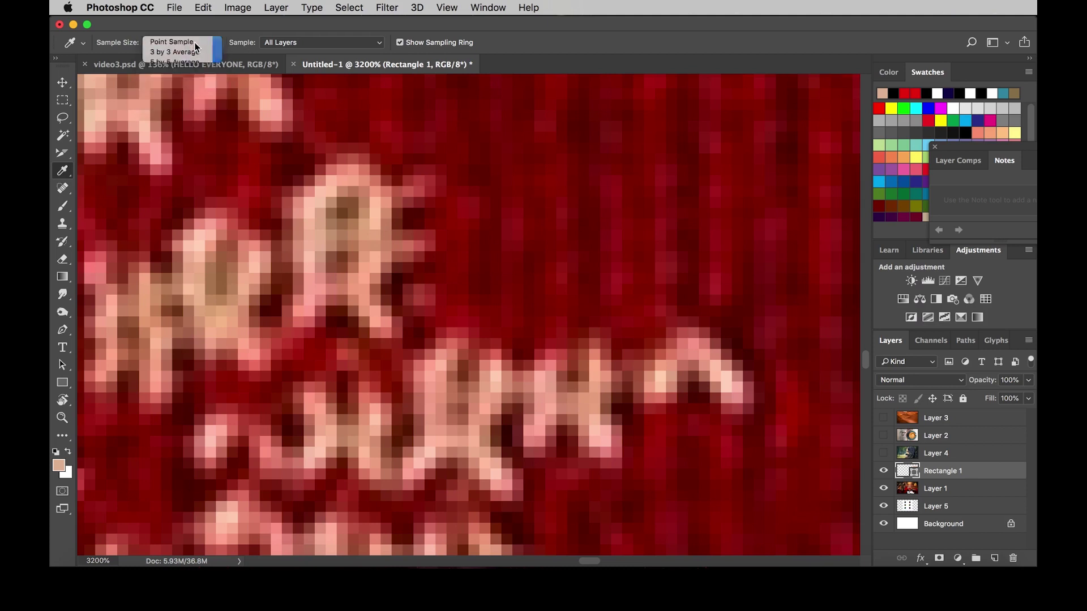
{"action": "left_click", "coordinate": [376, 214]}
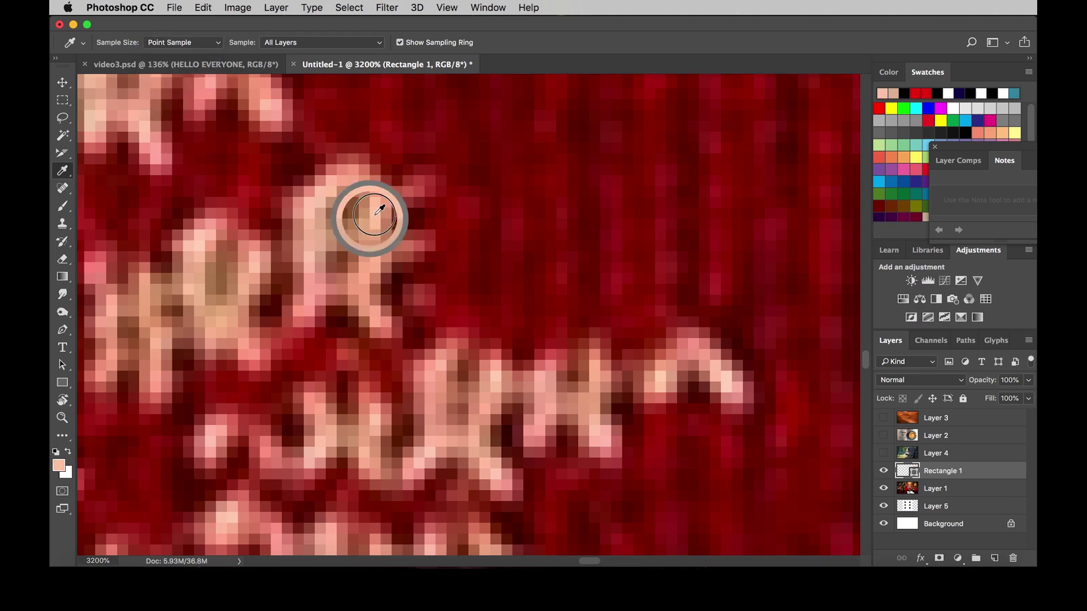
{"action": "left_click", "coordinate": [400, 166]}
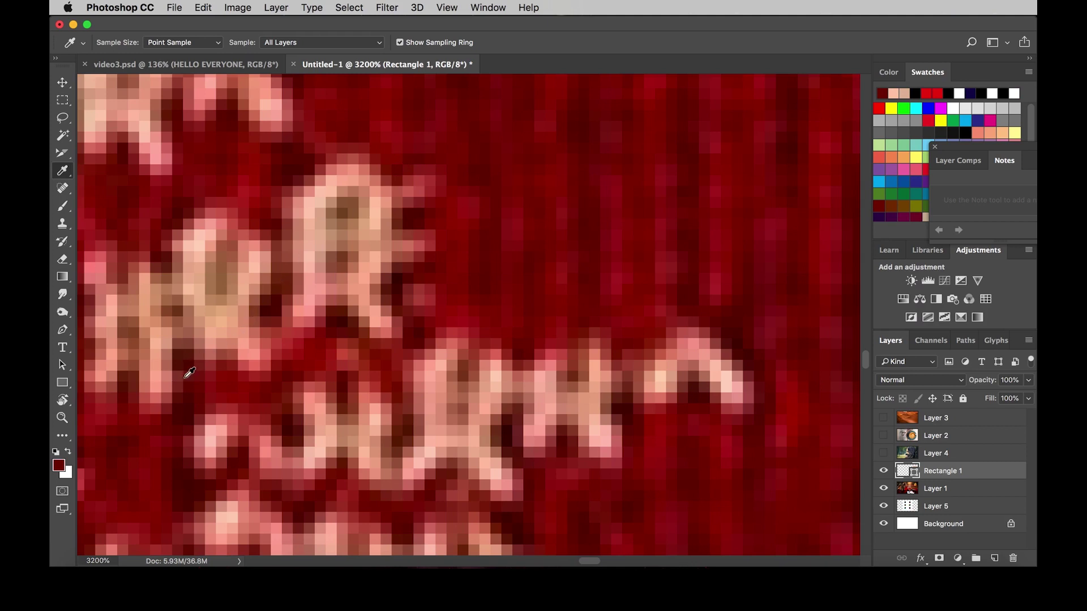
{"action": "left_click", "coordinate": [368, 262]}
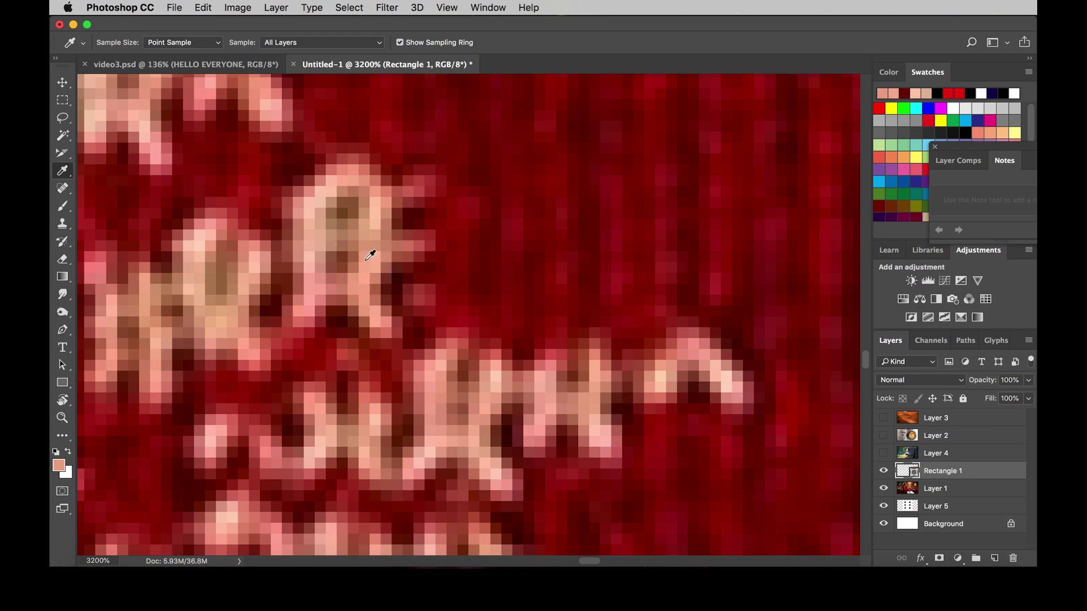
{"action": "left_click", "coordinate": [373, 244]}
{"action": "left_click", "coordinate": [419, 235]}
{"action": "left_click", "coordinate": [490, 229]}
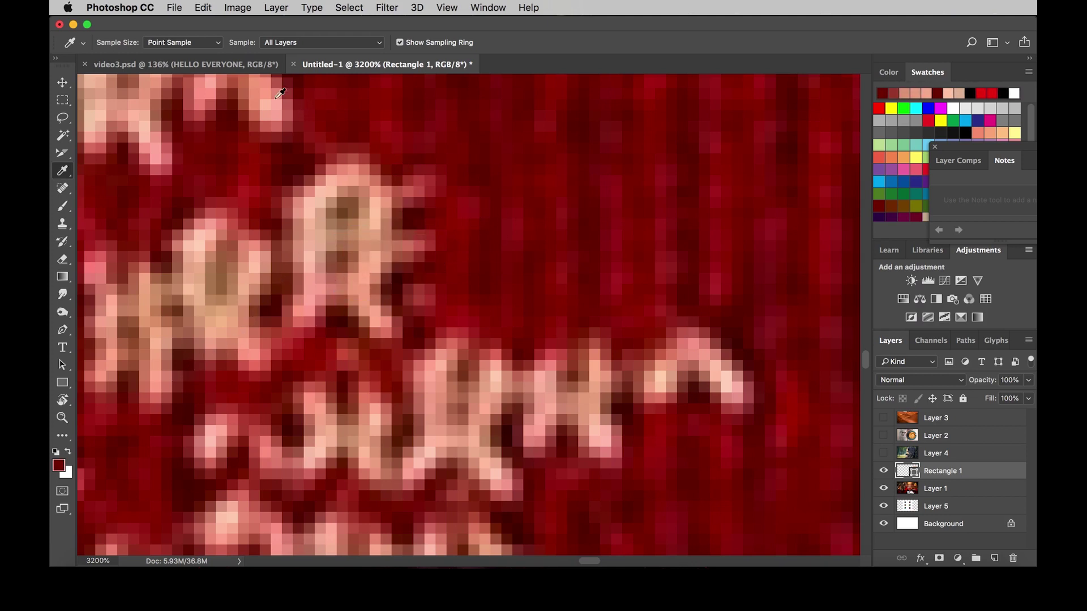
Step: Switch Sample Size to 3 by 3 Average and sample a brown from the pale stitch
{"action": "left_click", "coordinate": [193, 42]}
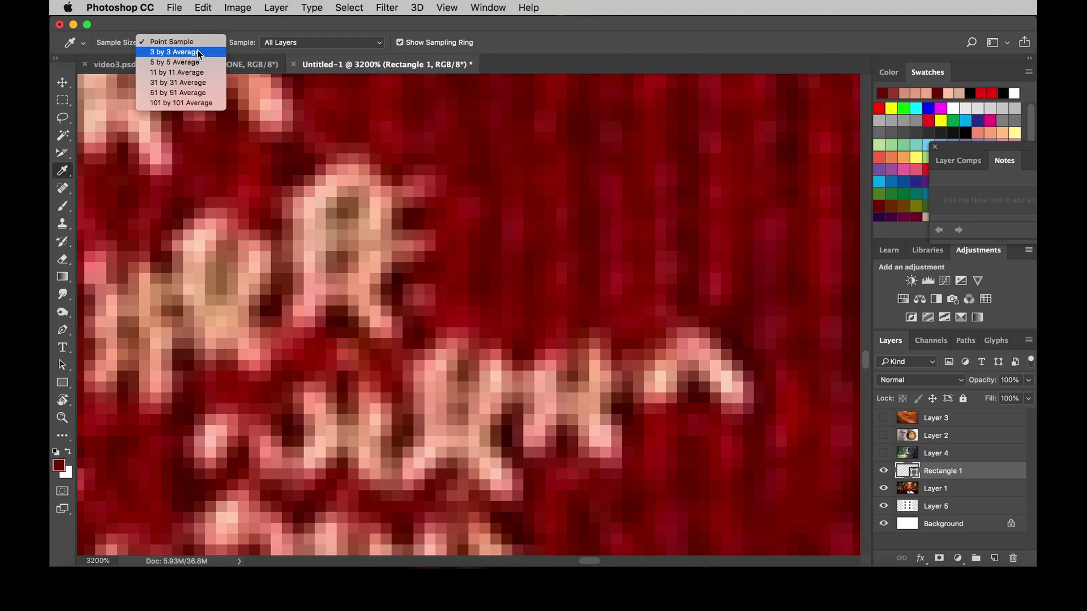
{"action": "left_click", "coordinate": [198, 51]}
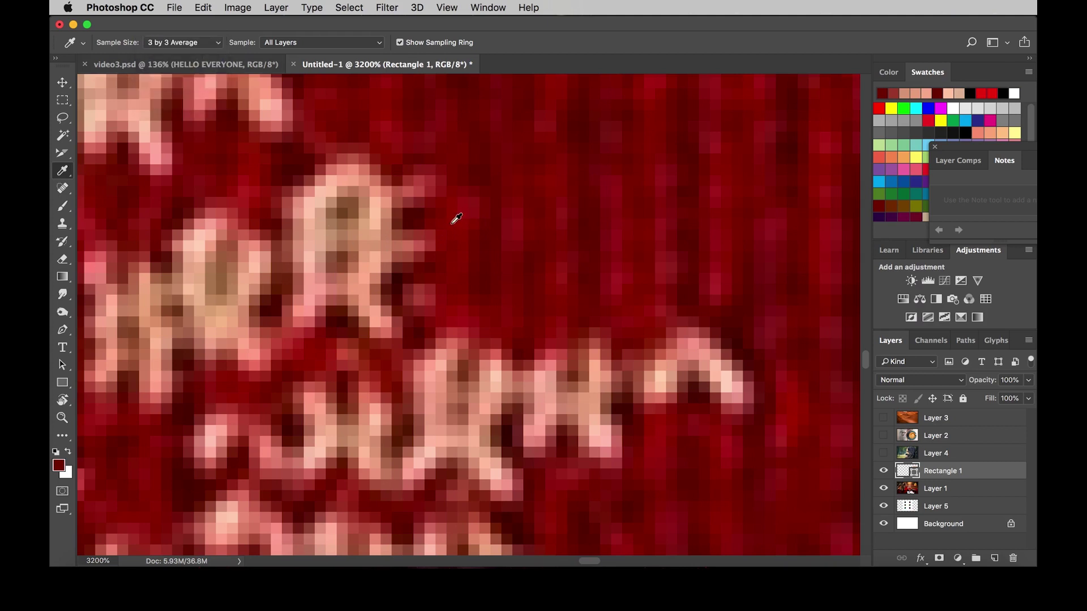
{"action": "left_click", "coordinate": [349, 208]}
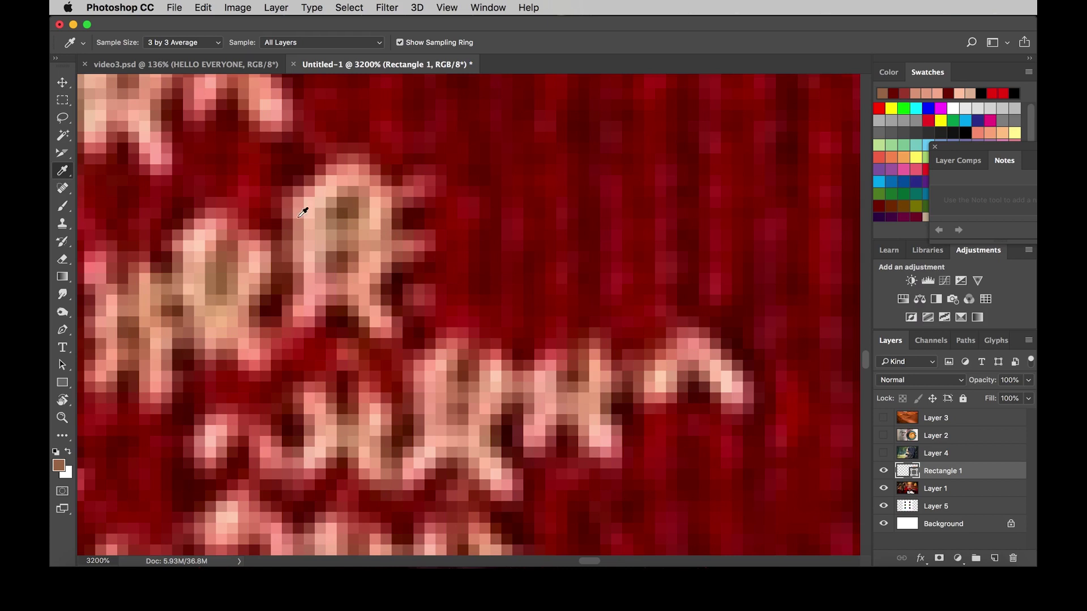
Step: Draw a rectangle right of the pale knit motif and fill it with the brown foreground
{"action": "left_click", "coordinate": [62, 382]}
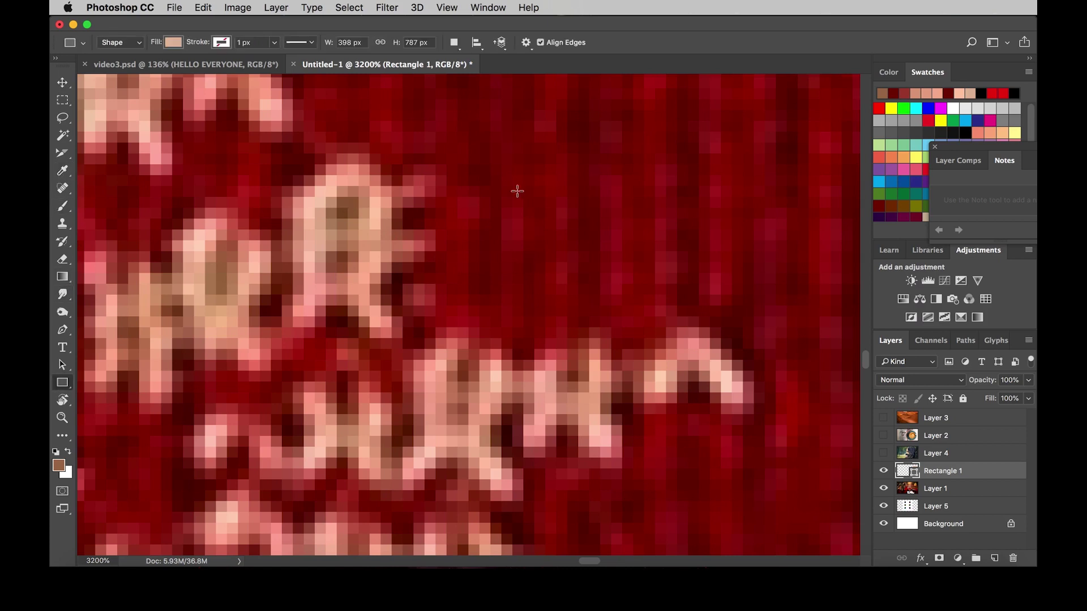
{"action": "left_click_drag", "start_coordinate": [513, 175], "coordinate": [655, 403]}
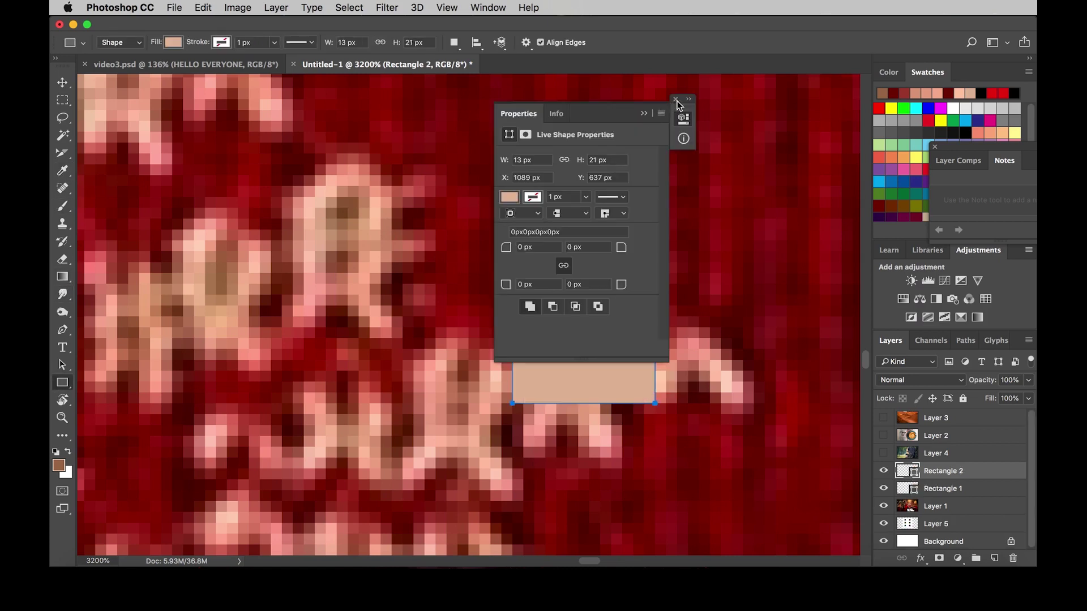
{"action": "left_click", "coordinate": [680, 106]}
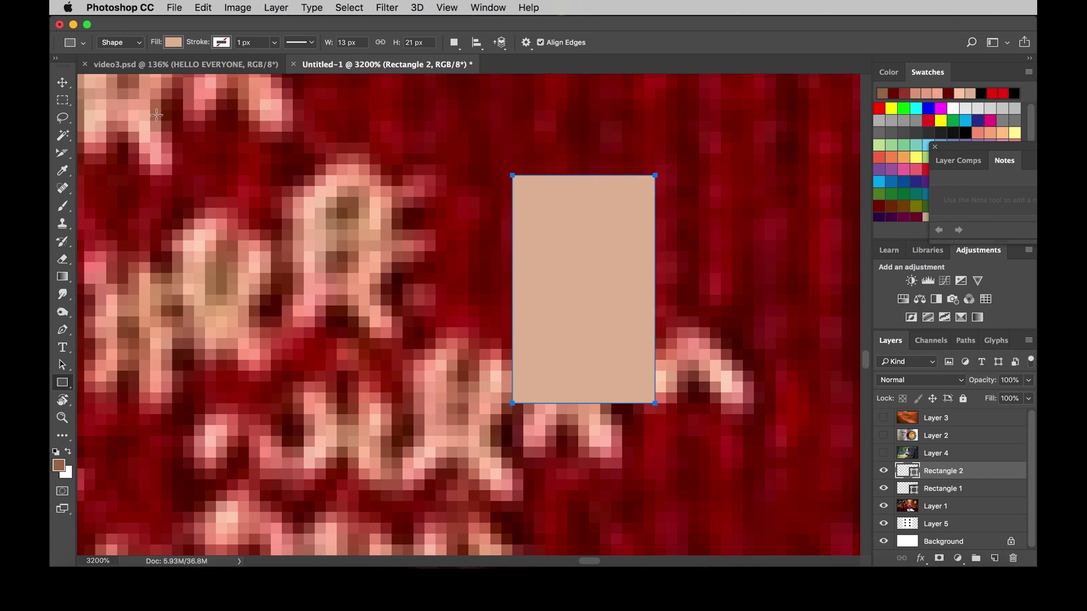
{"action": "left_click", "coordinate": [63, 83]}
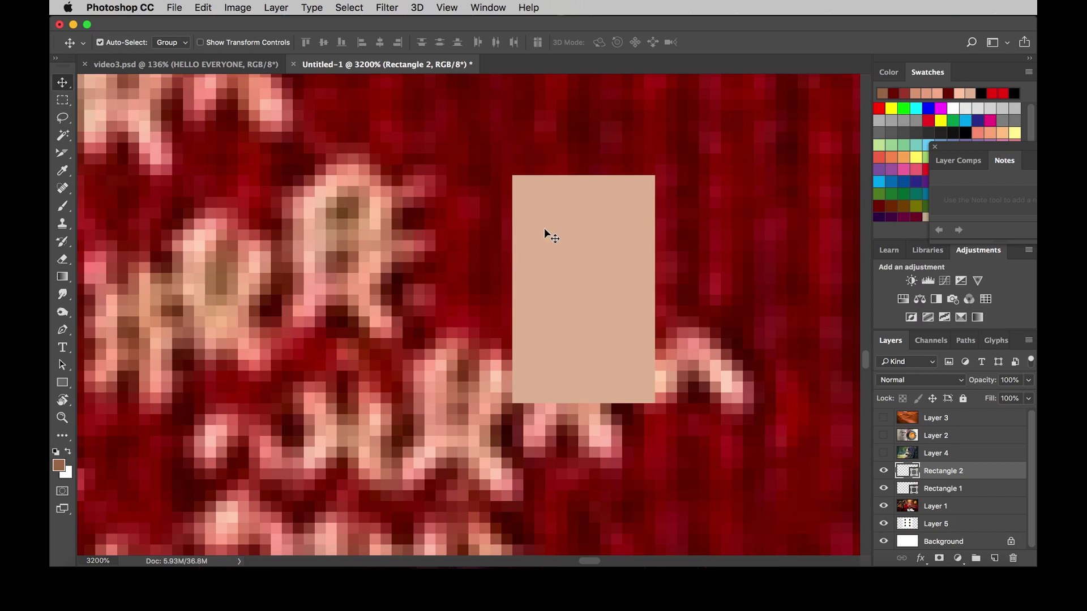
{"action": "key", "text": "alt+BackSpace"}
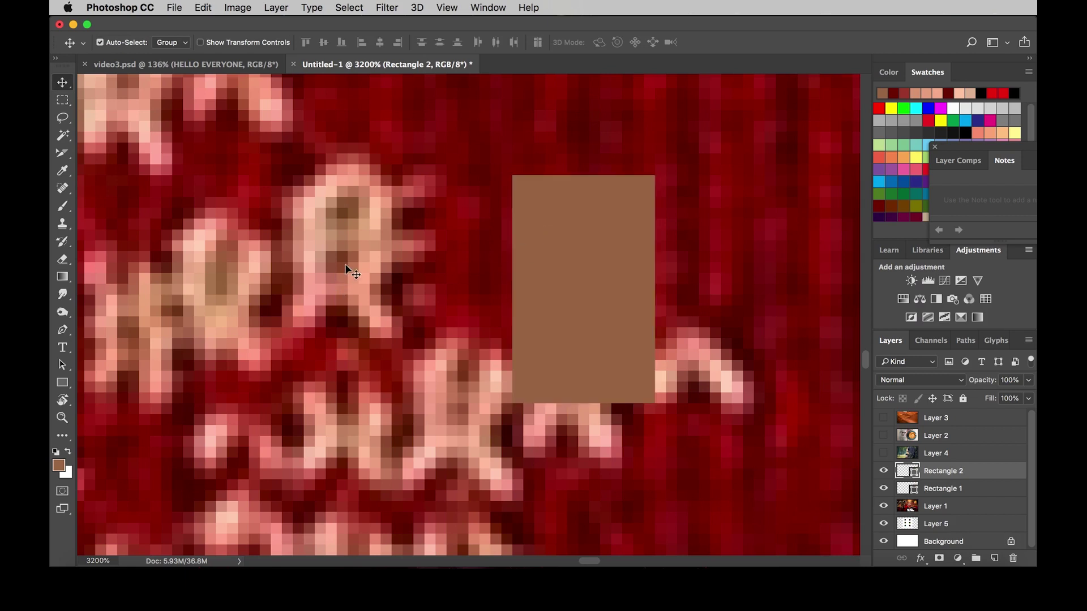
Step: Sample a stitch colour on Layer 1, then undo the accidental fill of Layer 1
{"action": "left_click", "coordinate": [346, 265]}
{"action": "key", "text": "i"}
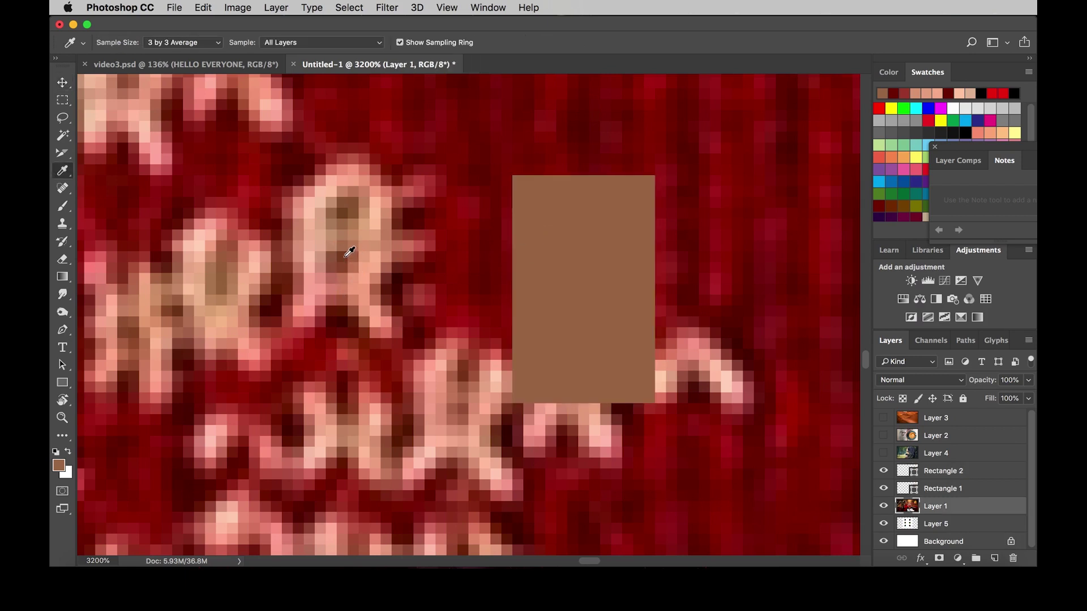
{"action": "left_click", "coordinate": [346, 256]}
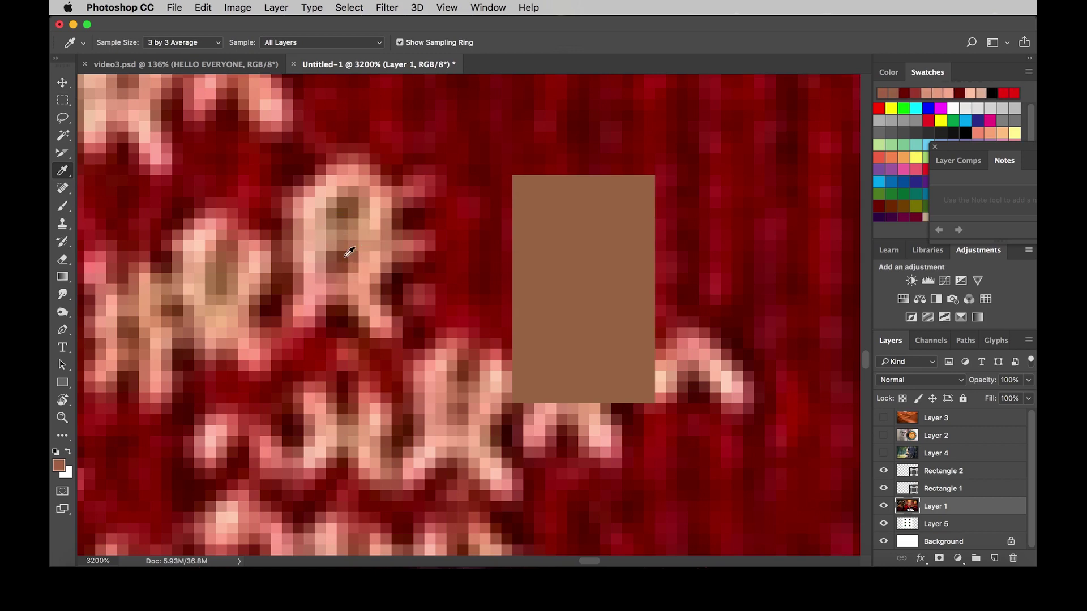
{"action": "key", "text": "v"}
{"action": "key", "text": "alt+BackSpace"}
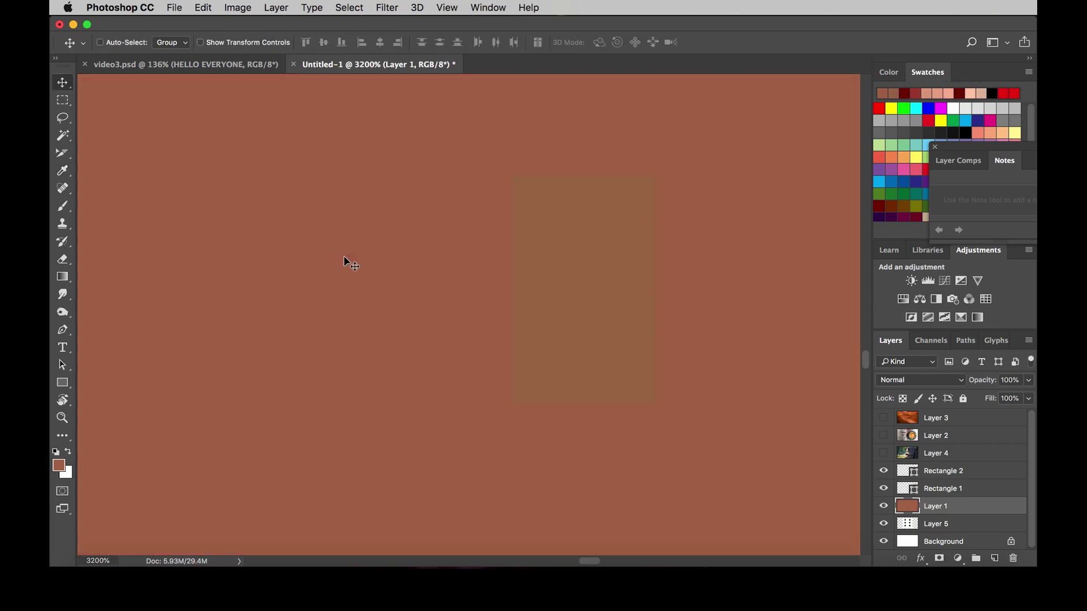
{"action": "key", "text": "ctrl+z"}
Step: Move the brown rectangle left over the pale motif and nudge it into place
{"action": "left_click", "coordinate": [568, 247], "text": "ctrl"}
{"action": "left_click_drag", "start_coordinate": [568, 247], "coordinate": [395, 236]}
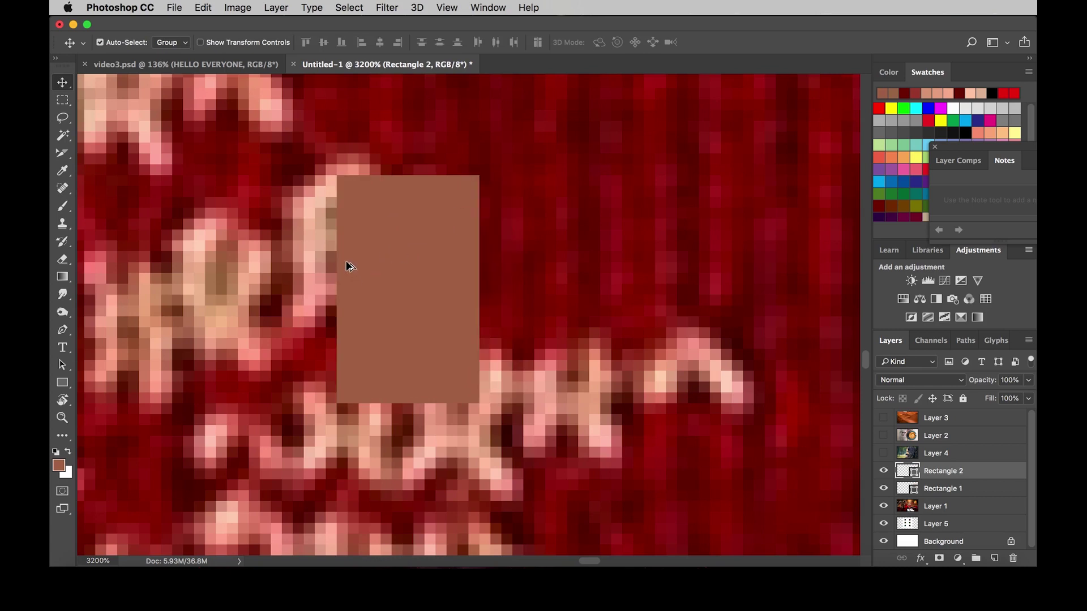
{"action": "key", "text": "Down"}
{"action": "key", "text": "Right"}
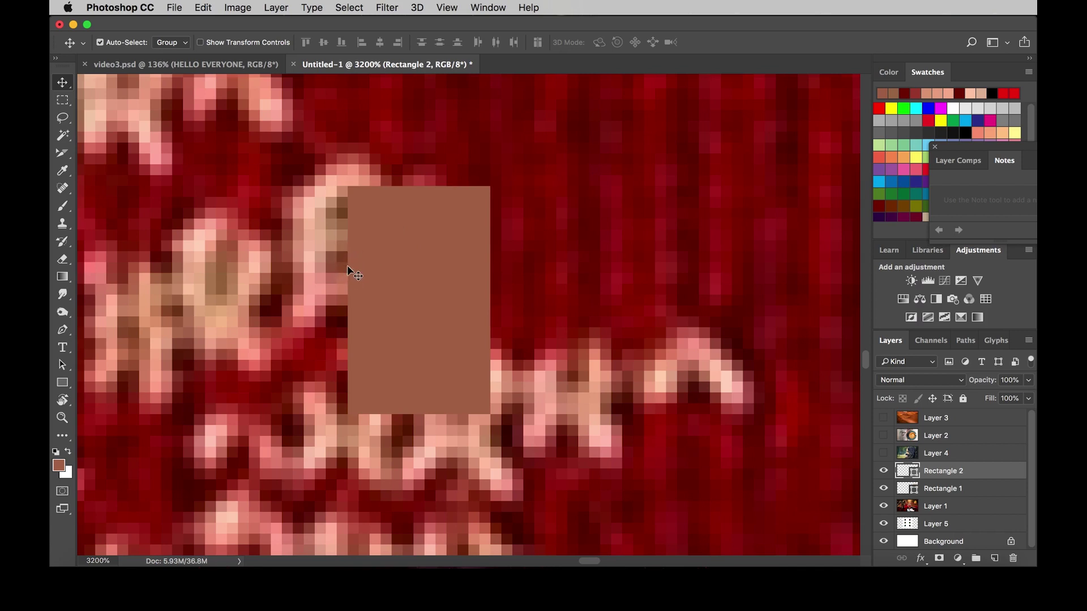
{"action": "left_click", "coordinate": [388, 259]}
{"action": "left_click_drag", "start_coordinate": [371, 233], "coordinate": [372, 232]}
Step: Point-sample a darker brown, recolour the rectangle with it, and nudge it right
{"action": "key", "text": "i"}
{"action": "left_click", "coordinate": [177, 45]}
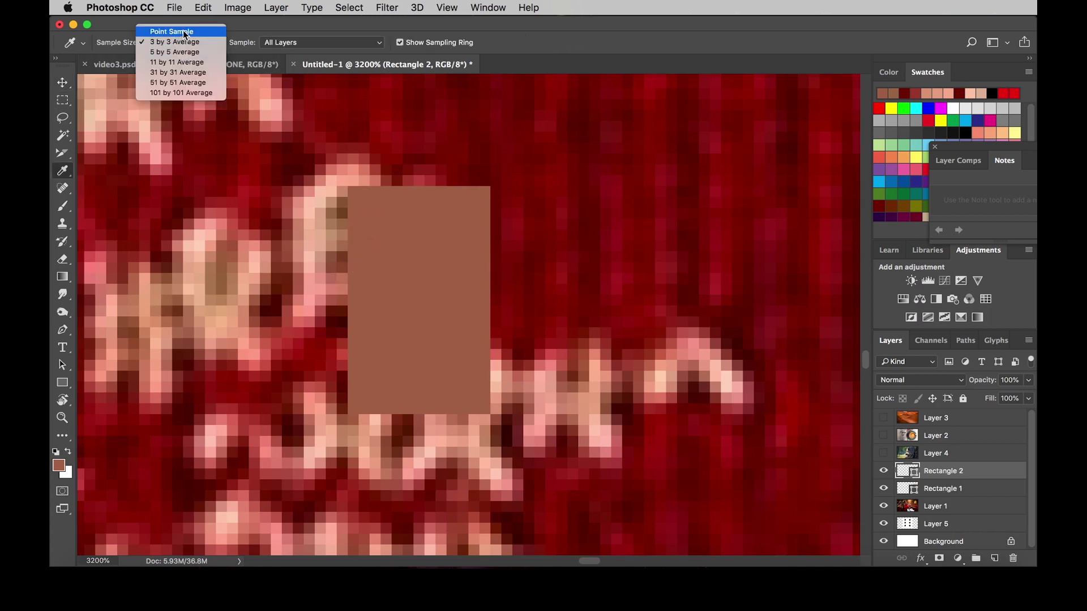
{"action": "left_click", "coordinate": [182, 29]}
{"action": "left_click", "coordinate": [348, 252]}
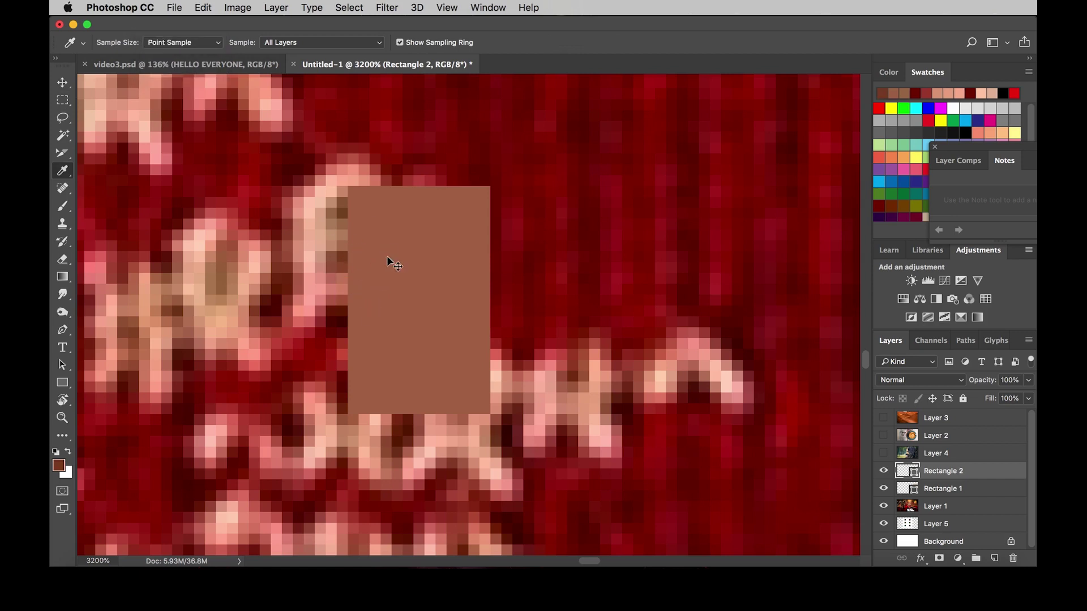
{"action": "key", "text": "v"}
{"action": "key", "text": "alt+BackSpace"}
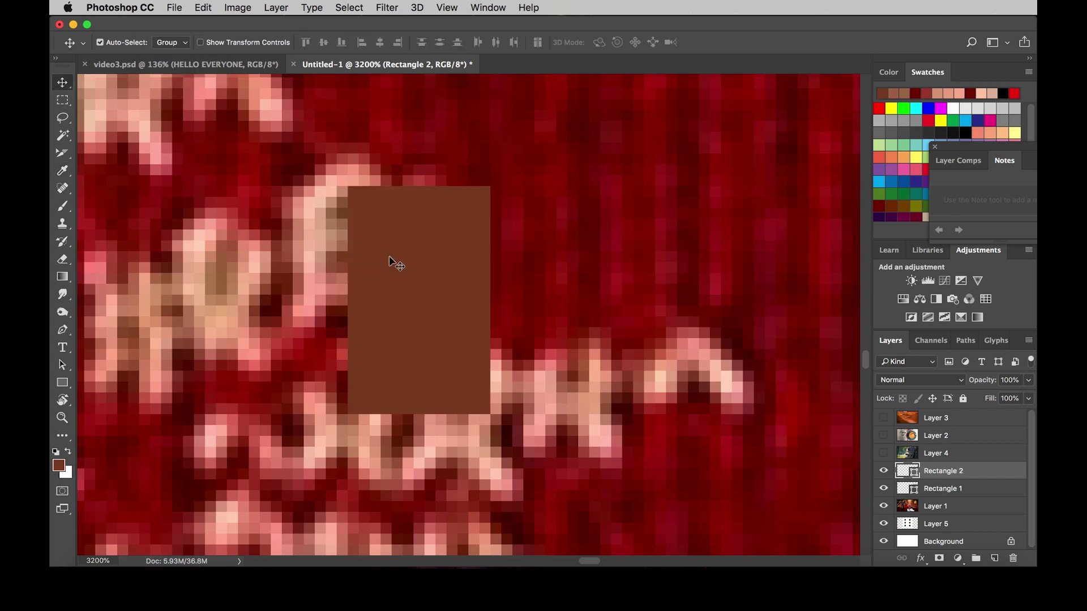
{"action": "key", "text": "Right"}
{"action": "key", "text": "Right"}
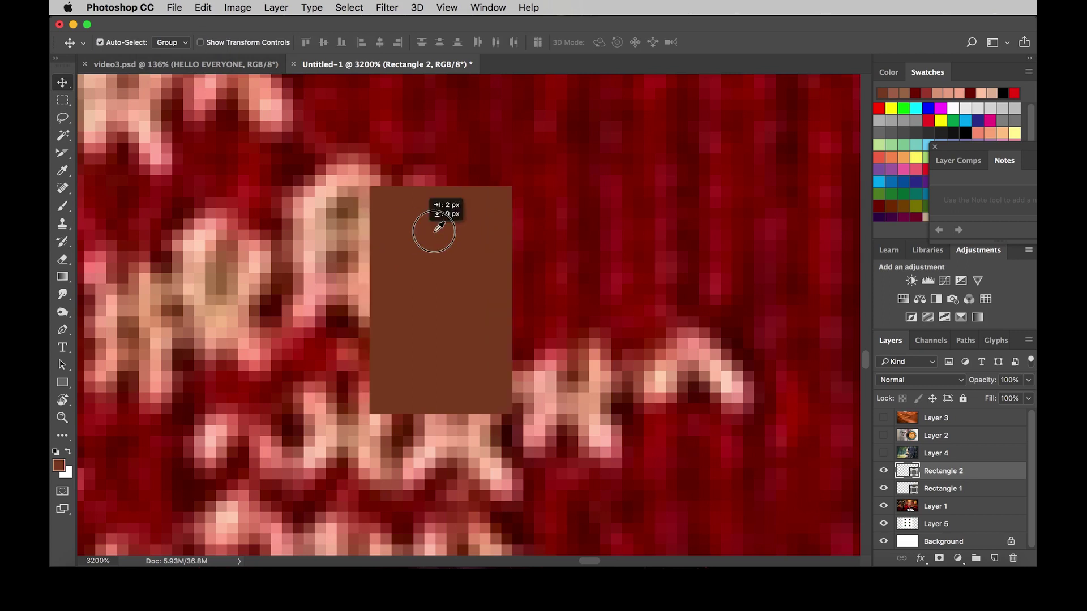
{"action": "key", "text": "Right"}
{"action": "key", "text": "Right"}
{"action": "key", "text": "Right"}
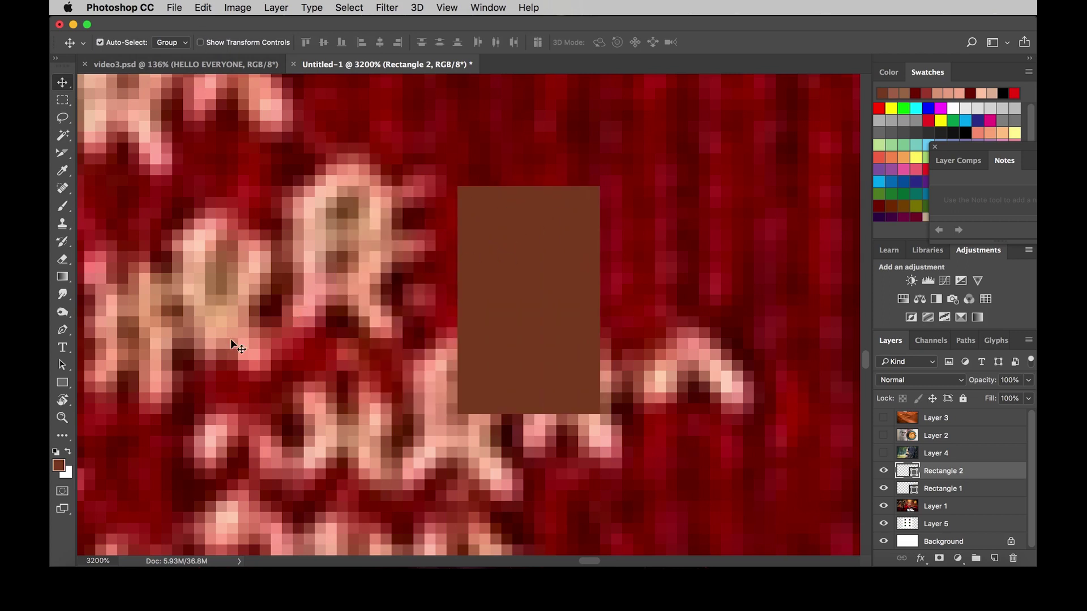
Step: Set 5 by 5 Average sampling and fill the rectangle with a pinkish sweater colour
{"action": "key", "text": "i"}
{"action": "left_click", "coordinate": [180, 41]}
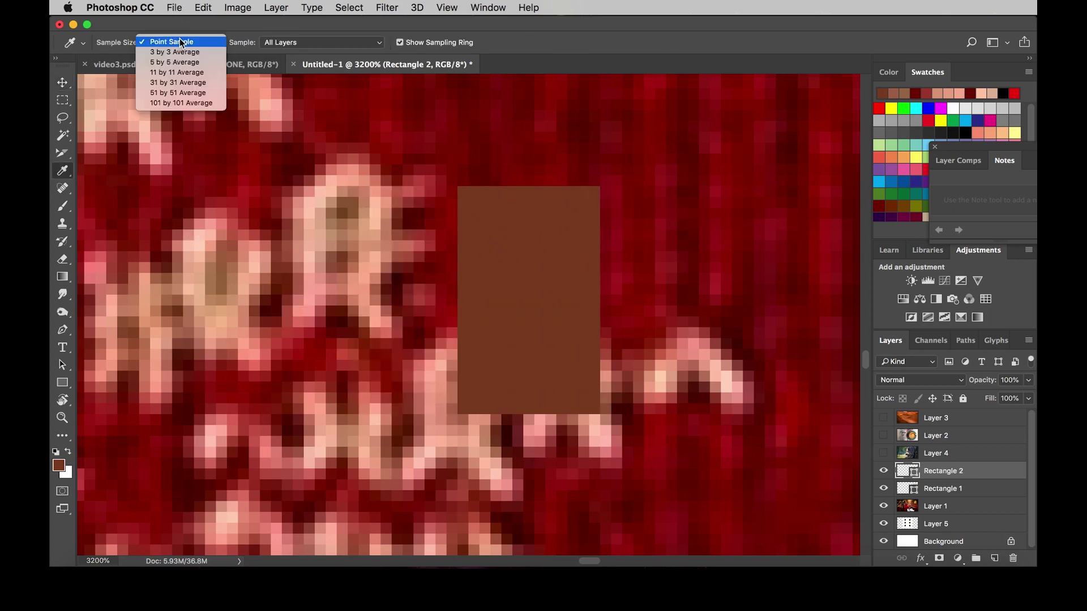
{"action": "left_click", "coordinate": [179, 63]}
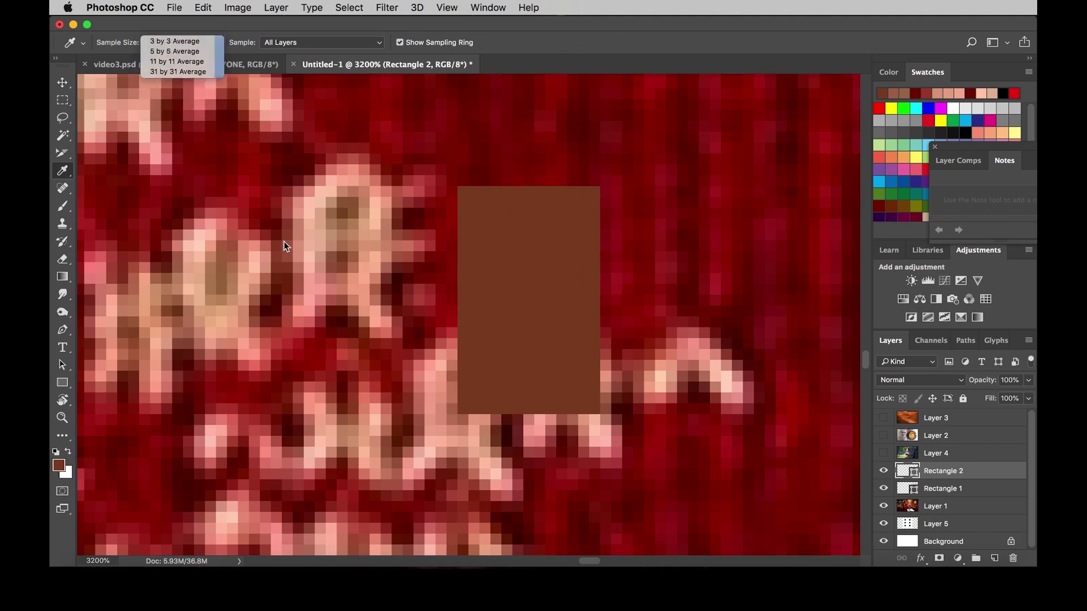
{"action": "left_click", "coordinate": [371, 276]}
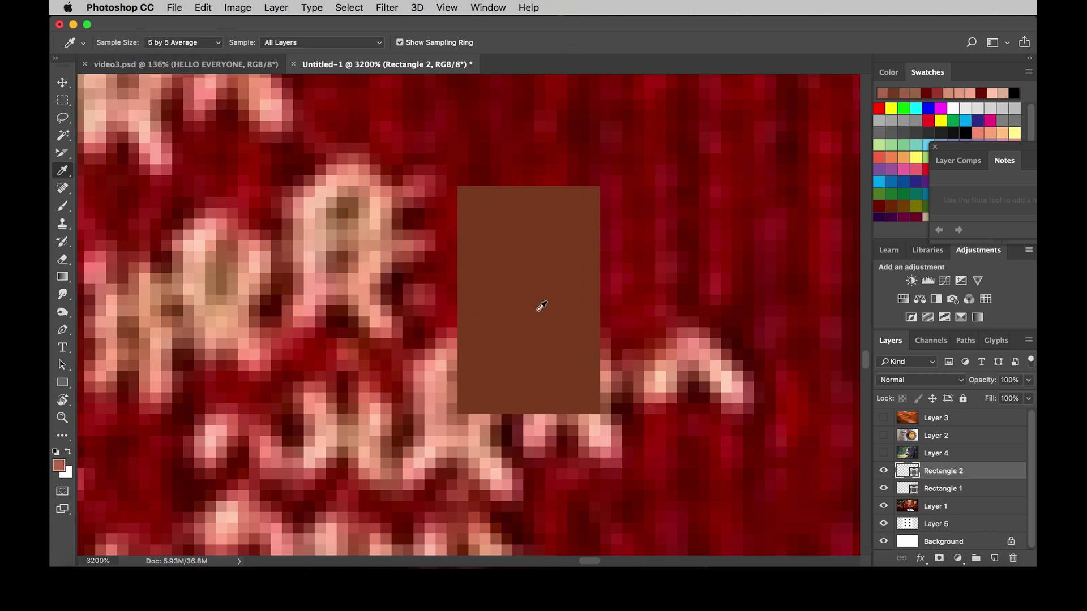
{"action": "key", "text": "v"}
{"action": "key", "text": "alt+BackSpace"}
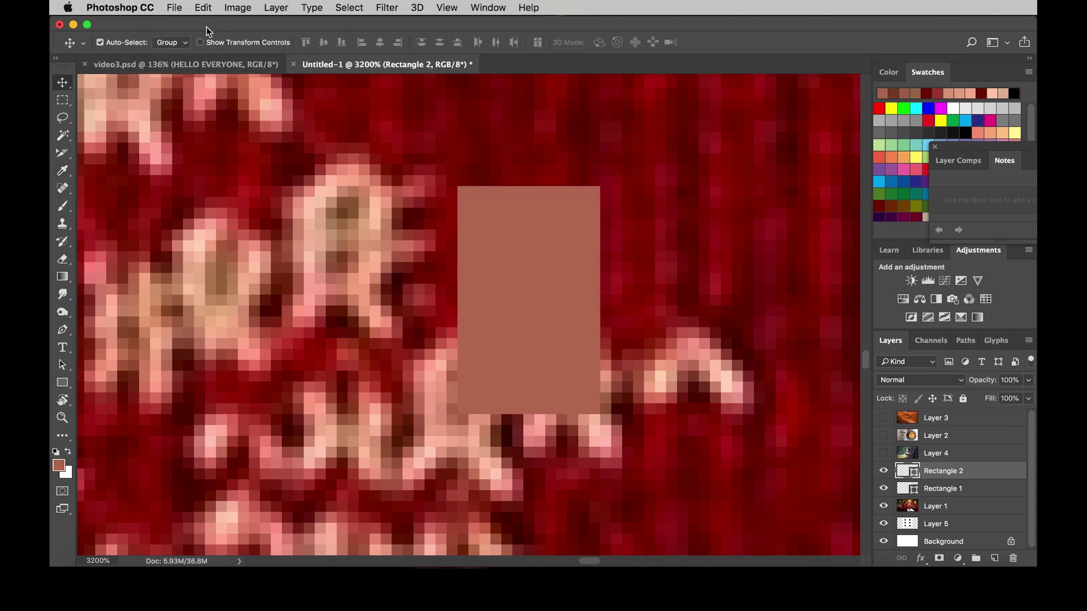
Step: Set 101 by 101 Average, sample the sleeve red, and confirm it reads a64039
{"action": "key", "text": "i"}
{"action": "left_click", "coordinate": [186, 42]}
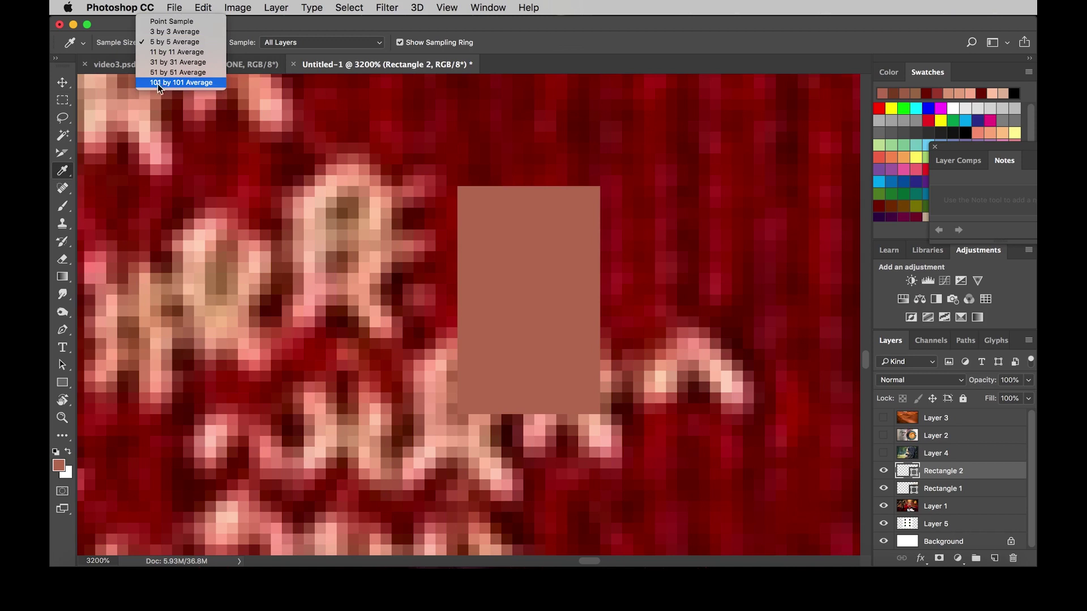
{"action": "left_click", "coordinate": [193, 82]}
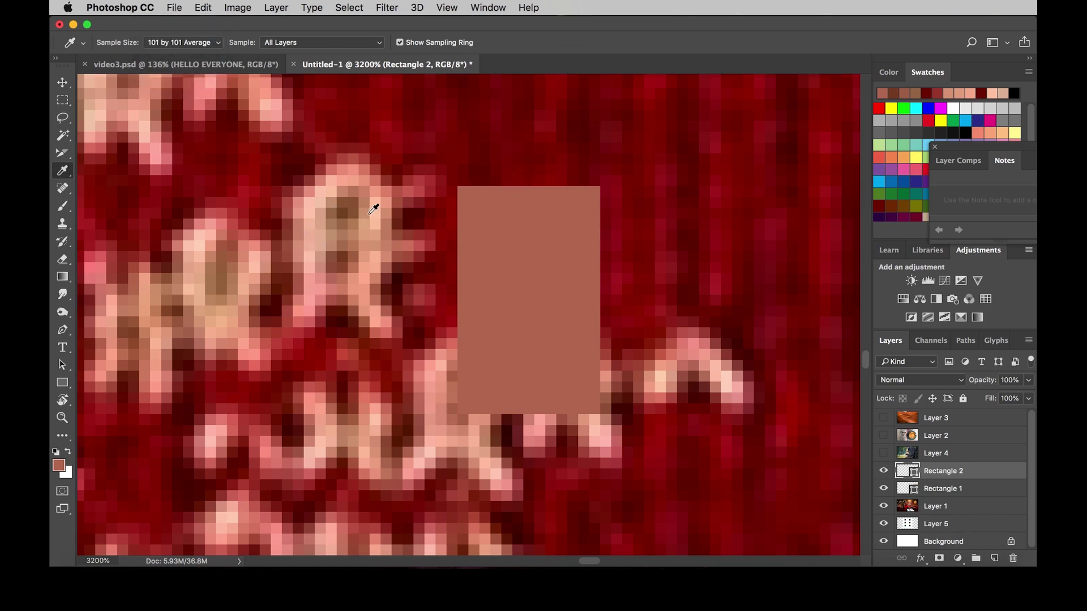
{"action": "left_click_drag", "start_coordinate": [373, 211], "coordinate": [378, 224]}
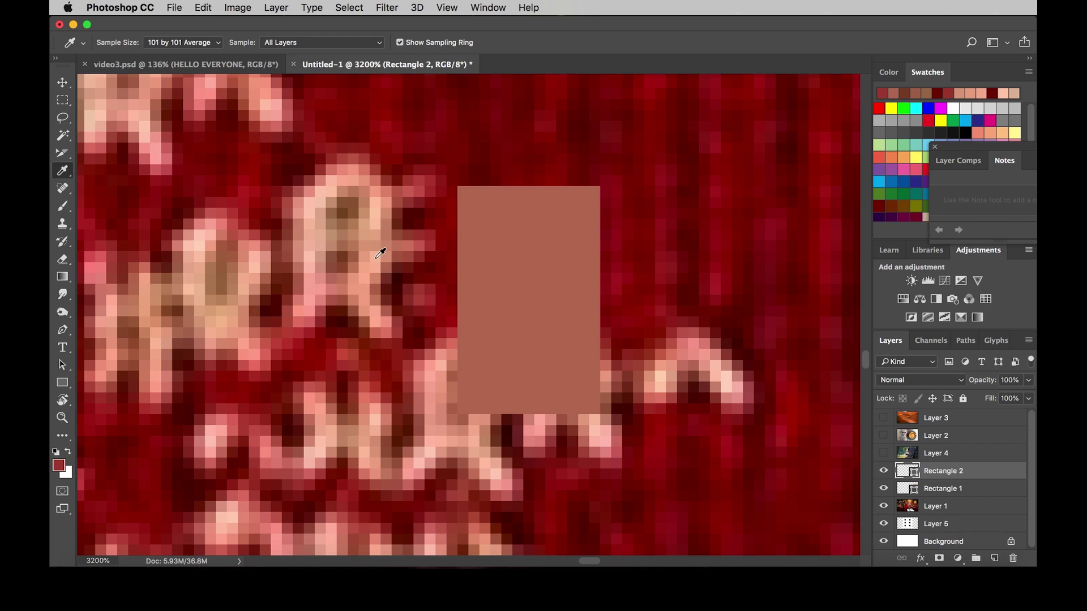
{"action": "left_click", "coordinate": [380, 253]}
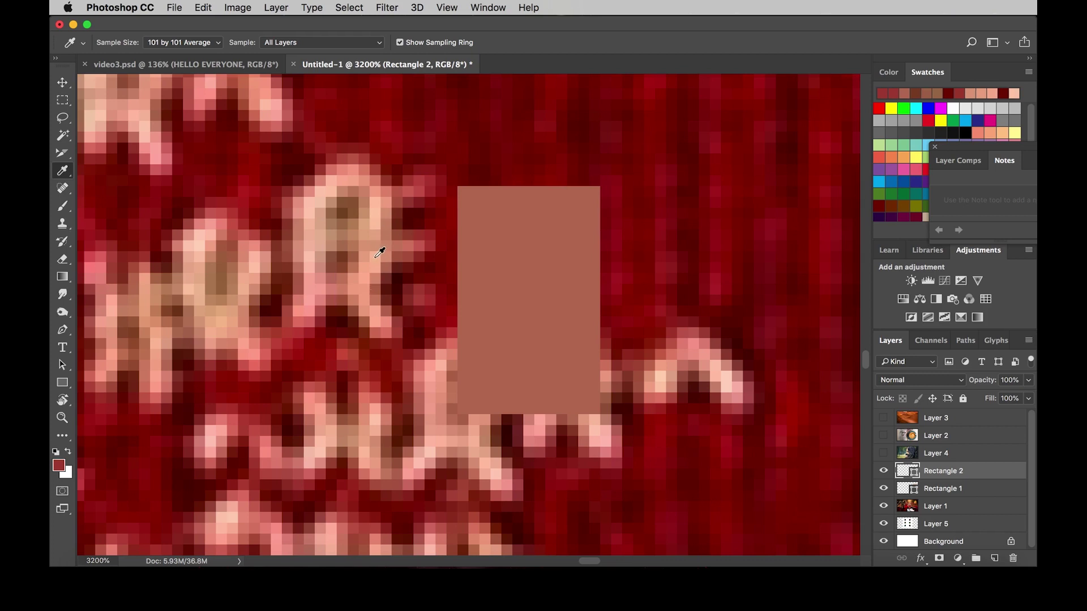
{"action": "left_click", "coordinate": [58, 467]}
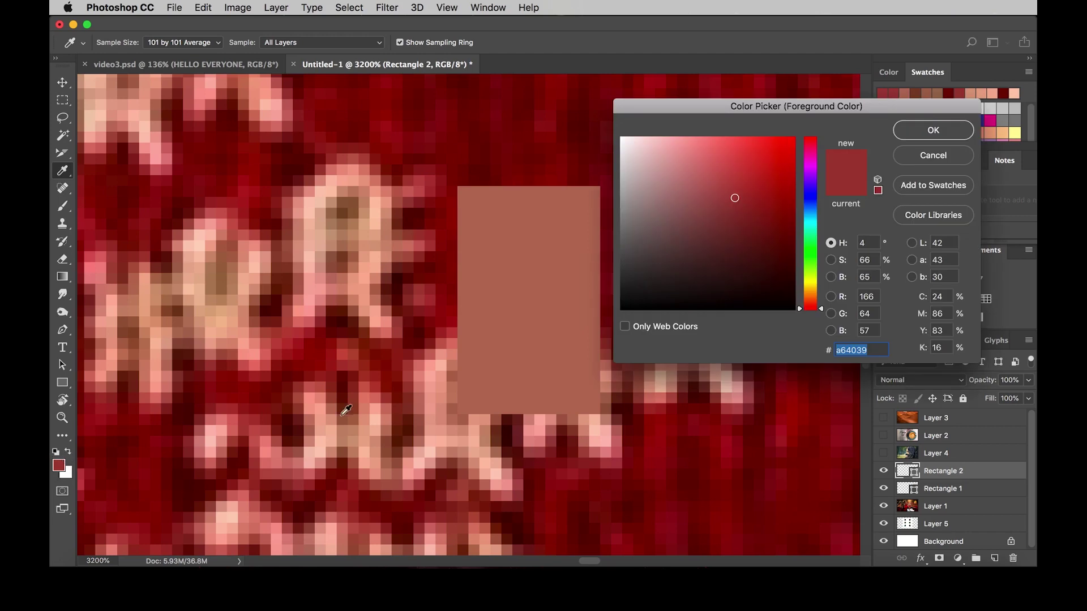
{"action": "left_click", "coordinate": [897, 153]}
Step: Delete the small peach Rectangle 2 layer and fit the whole image in the window
{"action": "key", "text": "v"}
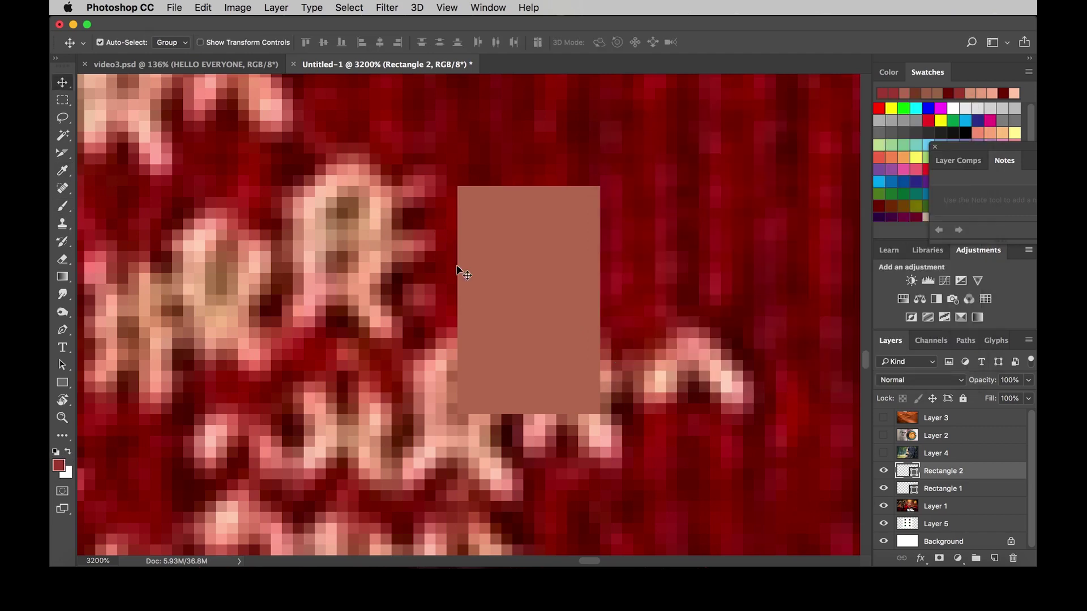
{"action": "scroll", "coordinate": [487, 275], "scroll_direction": "down", "scroll_amount": 1}
{"action": "scroll", "coordinate": [488, 275], "scroll_direction": "down", "scroll_amount": 5}
{"action": "scroll", "coordinate": [504, 295], "scroll_direction": "down", "scroll_amount": 2}
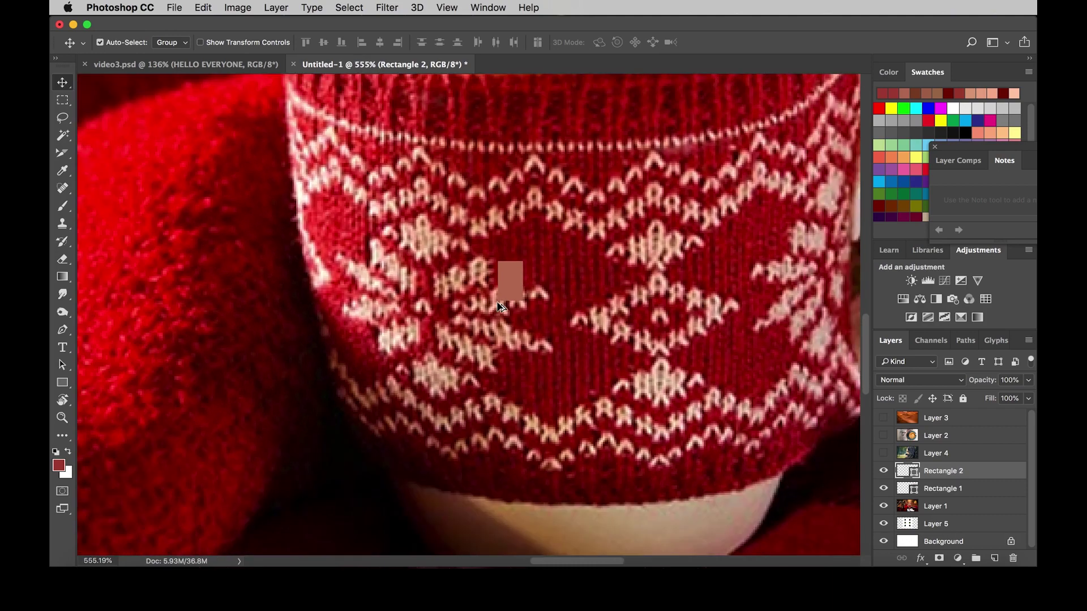
{"action": "scroll", "coordinate": [501, 301], "scroll_direction": "down", "scroll_amount": 3}
{"action": "scroll", "coordinate": [493, 309], "scroll_direction": "up", "scroll_amount": 1}
{"action": "scroll", "coordinate": [491, 310], "scroll_direction": "up", "scroll_amount": 3}
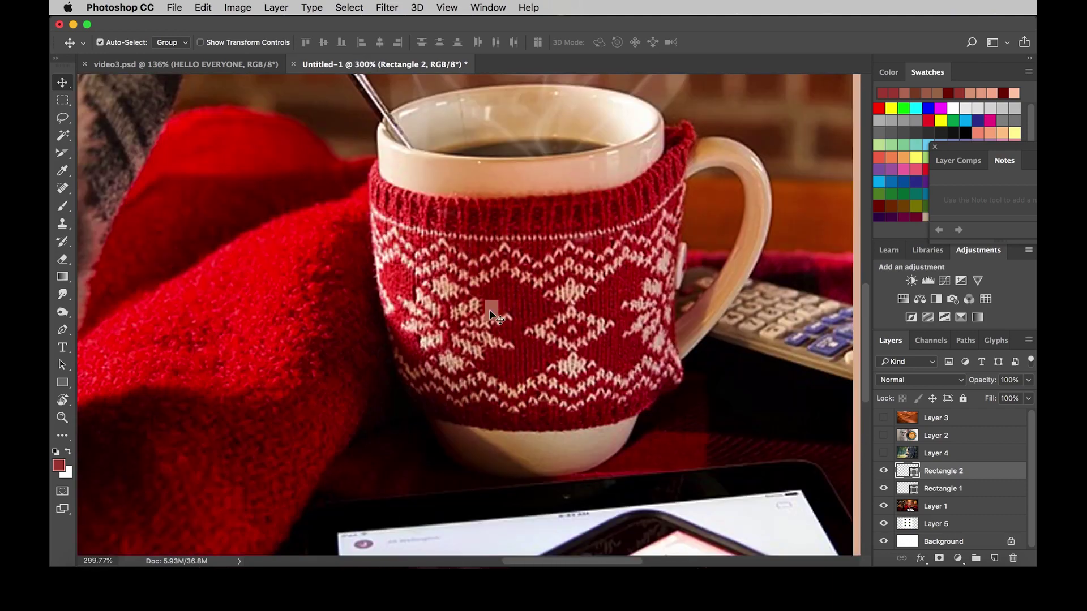
{"action": "key", "text": "BackSpace"}
{"action": "key", "text": "super+0"}
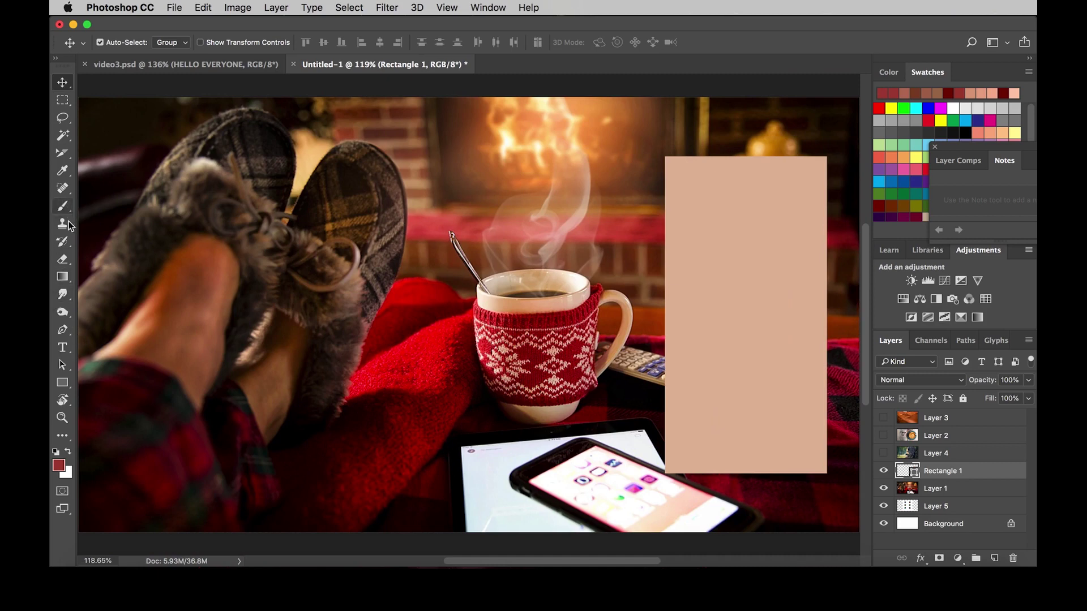
Step: Choose the Color Sampler Tool from the eyedropper group and close the Info panel
{"action": "left_click", "coordinate": [67, 177]}
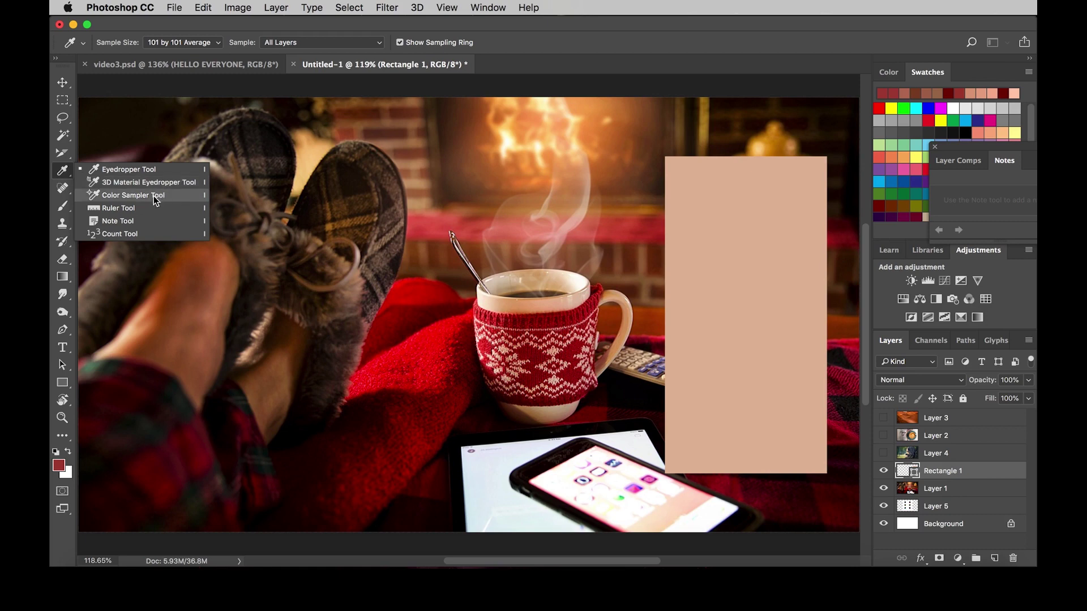
{"action": "left_click", "coordinate": [155, 200]}
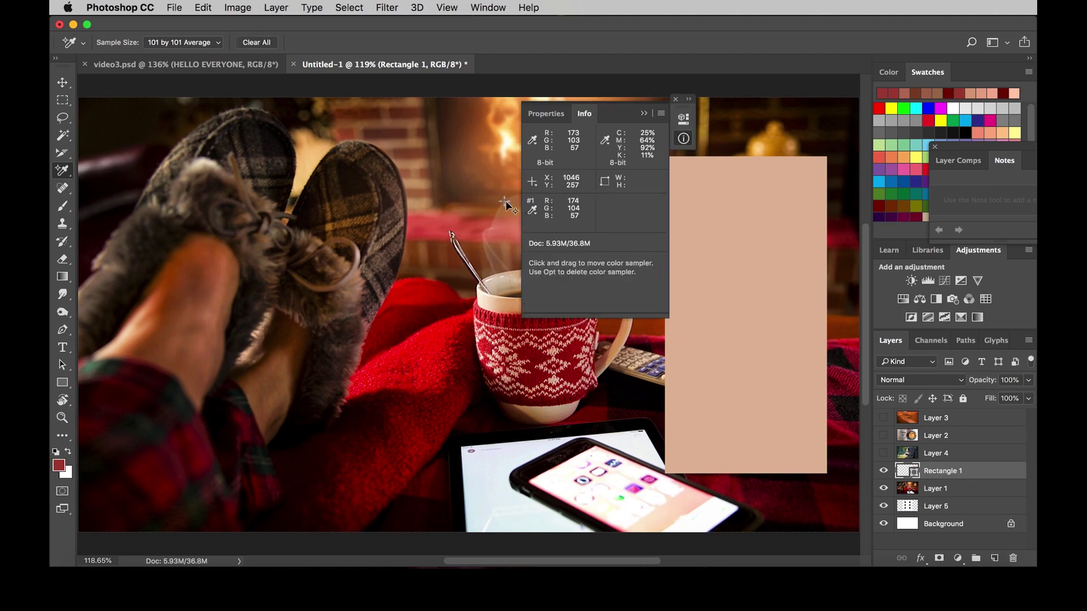
{"action": "left_click", "coordinate": [676, 99]}
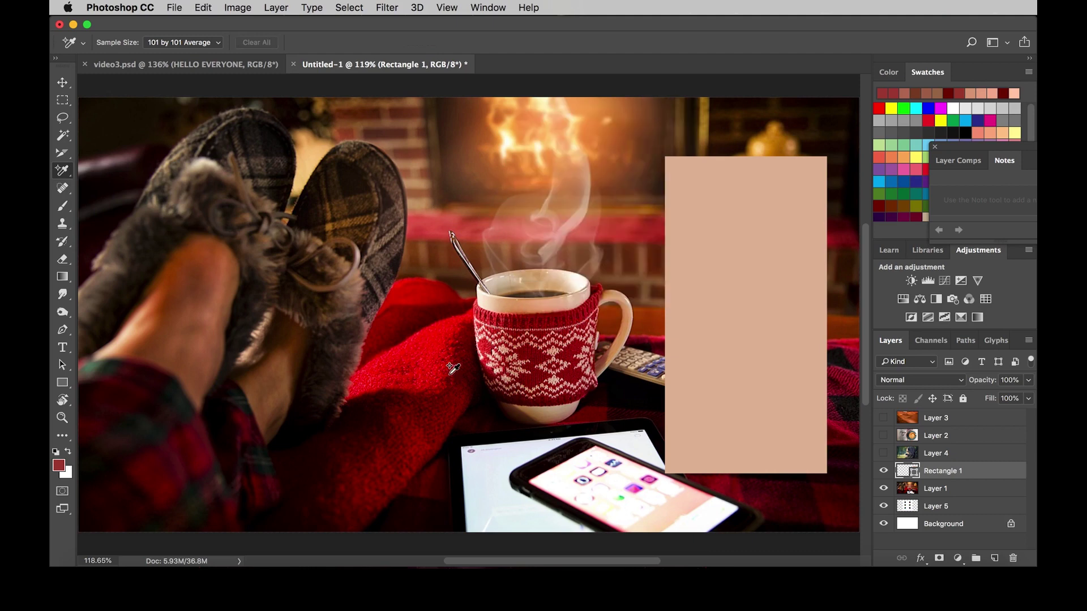
Step: Move the peach Rectangle 1 left over the mug, then delete its layer
{"action": "key", "text": "v"}
{"action": "left_click_drag", "start_coordinate": [752, 233], "coordinate": [539, 253]}
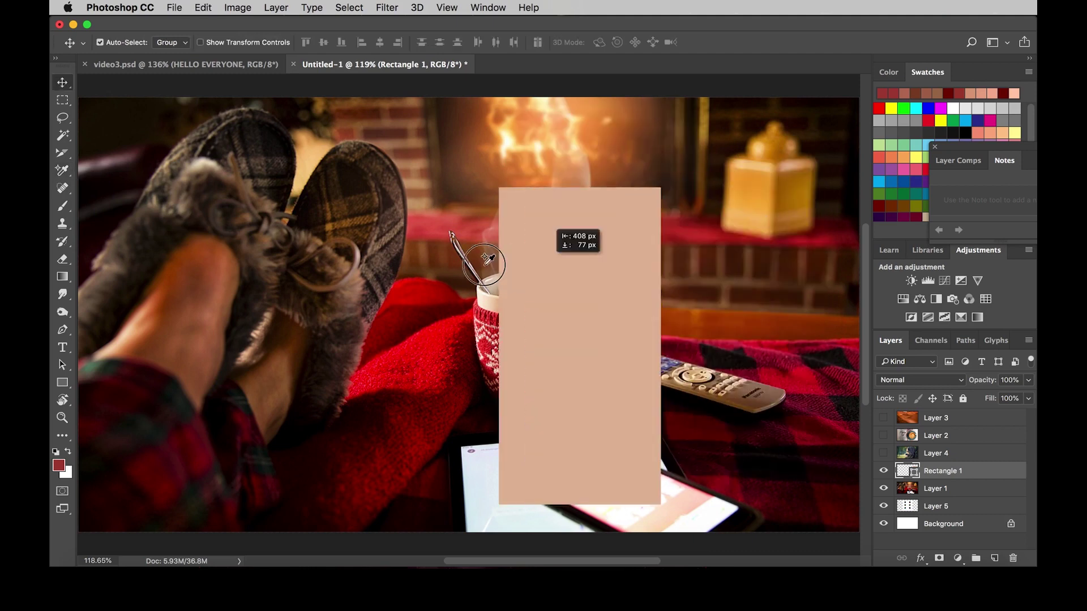
{"action": "key", "text": "Delete"}
{"action": "scroll", "coordinate": [541, 260], "scroll_direction": "down", "scroll_amount": 6}
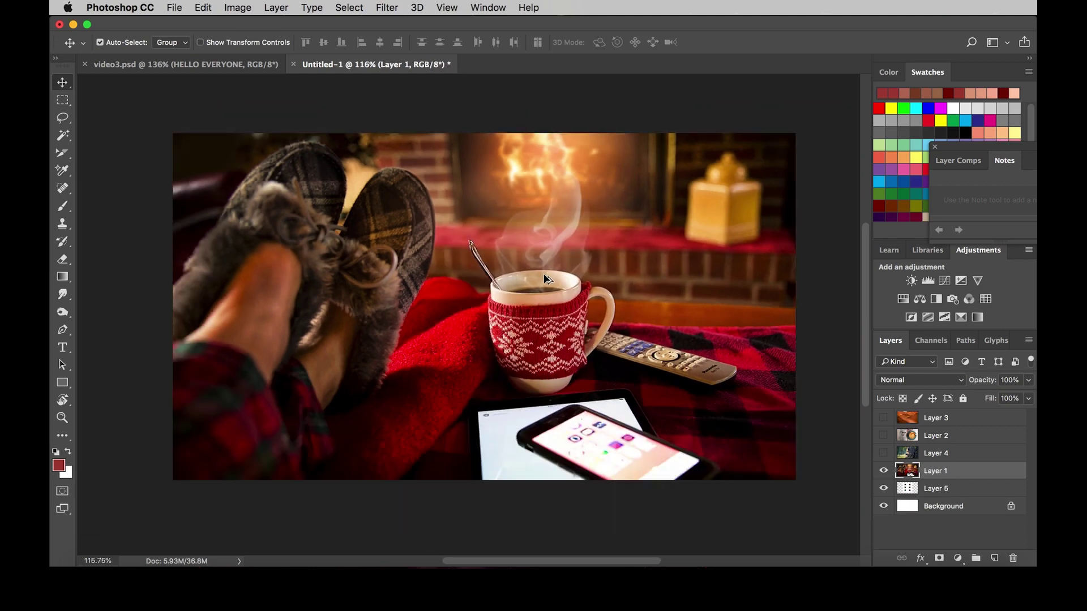
{"action": "scroll", "coordinate": [543, 277], "scroll_direction": "up", "scroll_amount": 4}
{"action": "scroll", "coordinate": [543, 277], "scroll_direction": "up", "scroll_amount": 2}
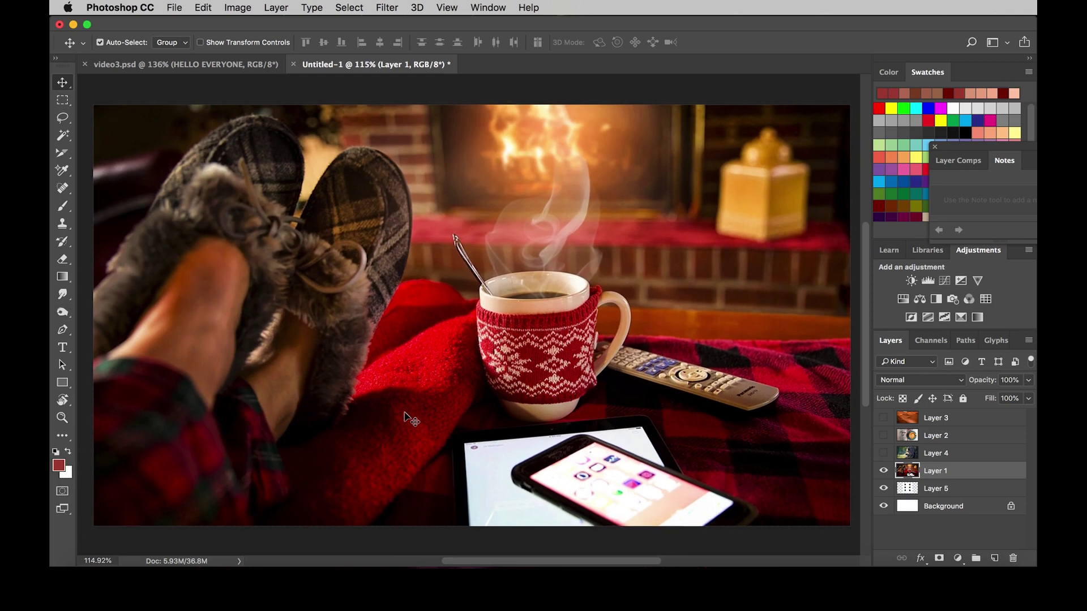
{"action": "scroll", "coordinate": [478, 397], "scroll_direction": "up", "scroll_amount": 2}
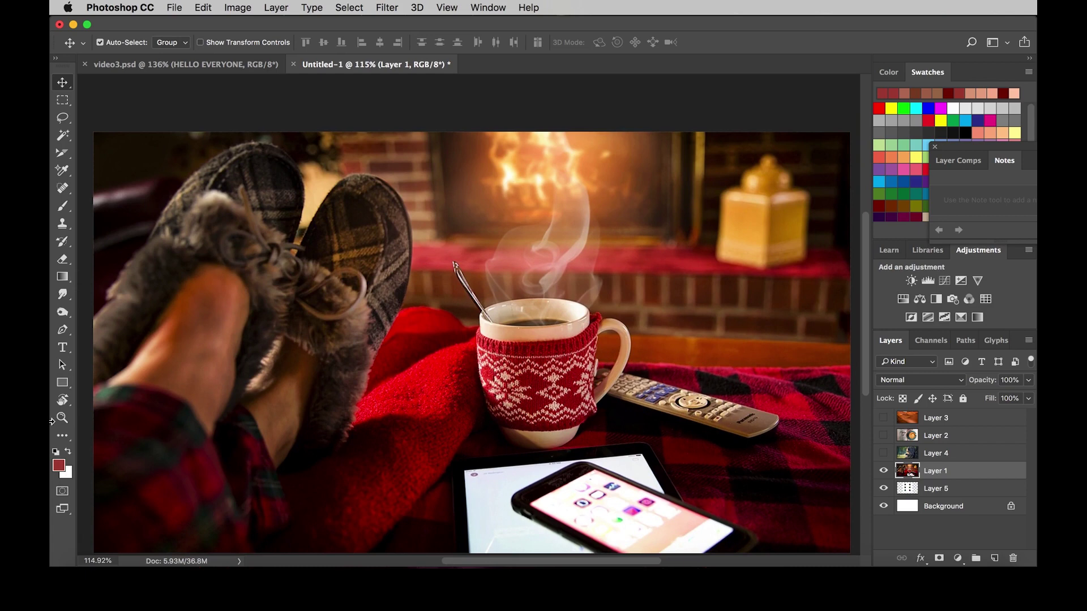
Step: Set the Color Sampler to Point Sample and place the first sampler on the foot
{"action": "key", "text": "i"}
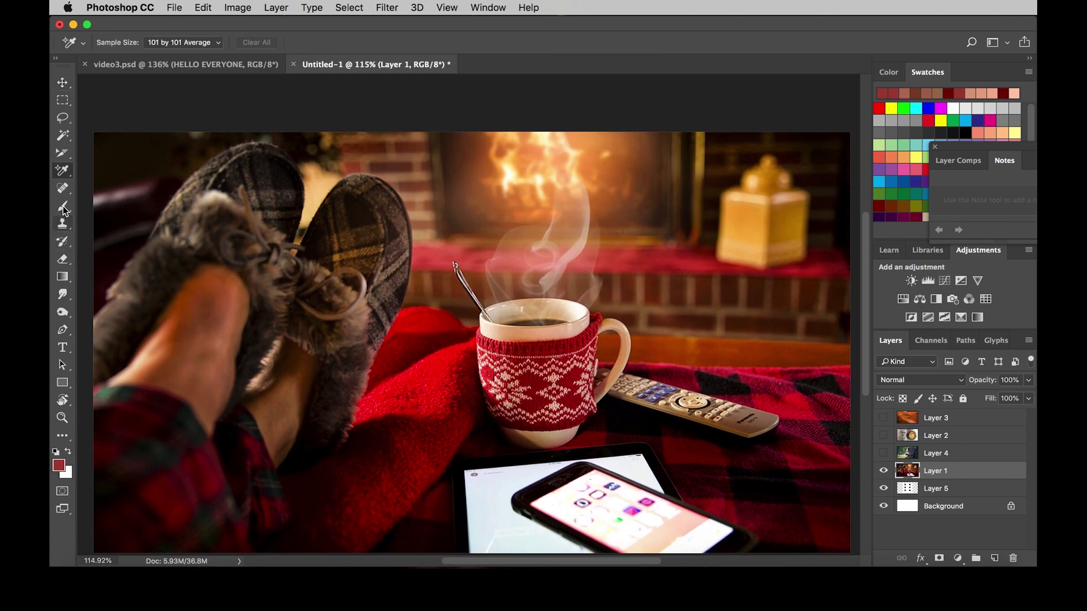
{"action": "right_click", "coordinate": [62, 170]}
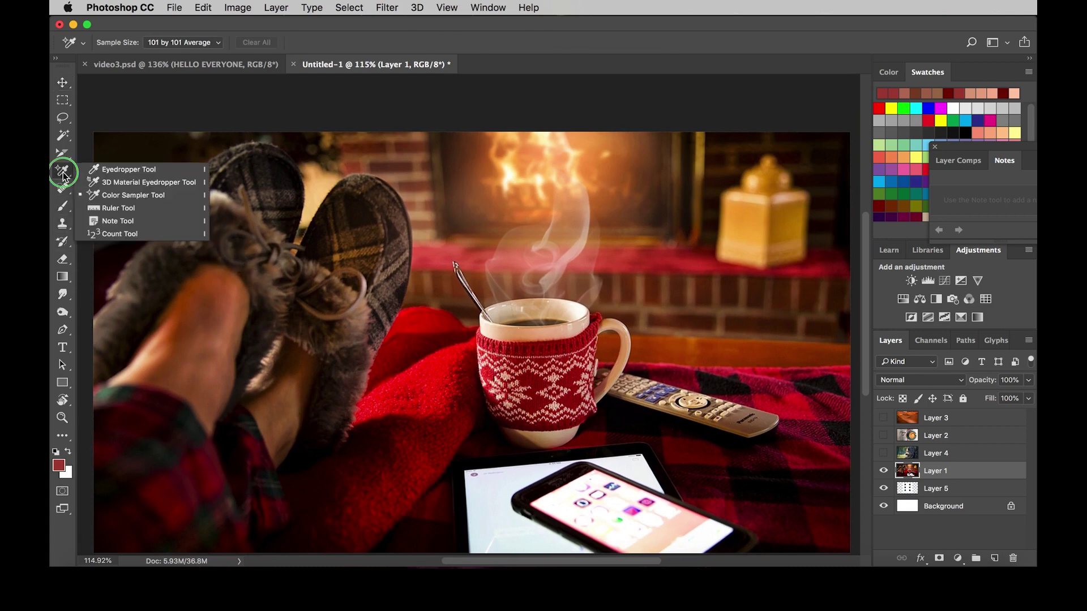
{"action": "left_click", "coordinate": [113, 196]}
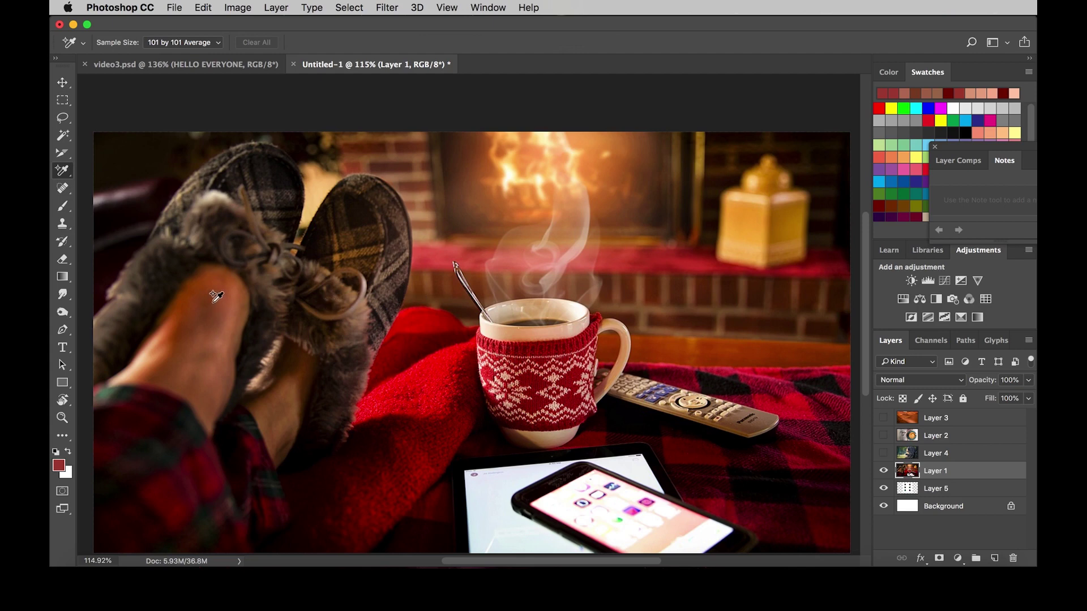
{"action": "left_click", "coordinate": [190, 43]}
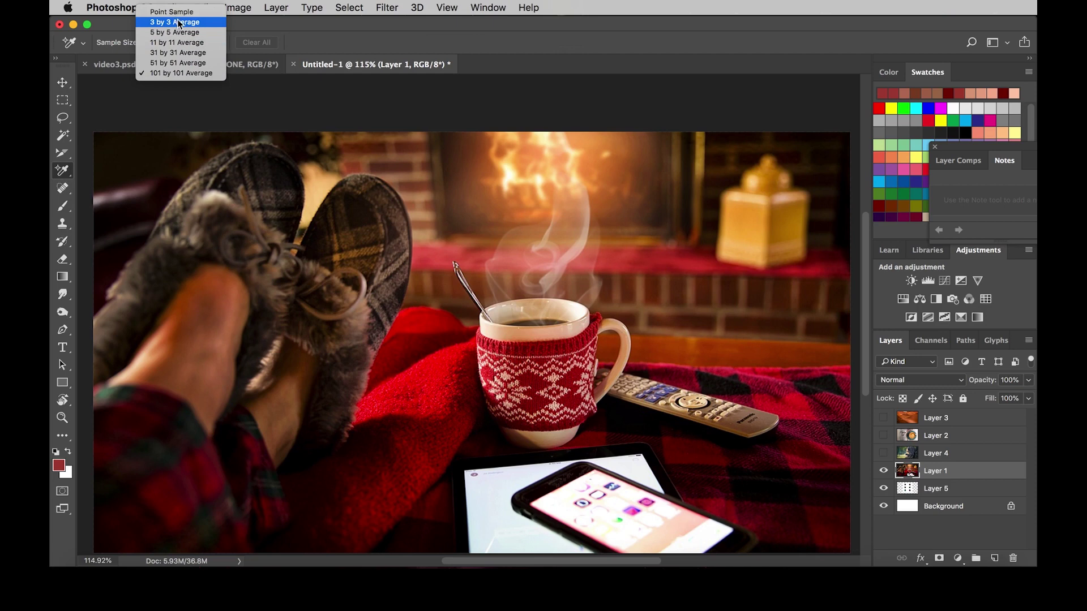
{"action": "left_click", "coordinate": [172, 11]}
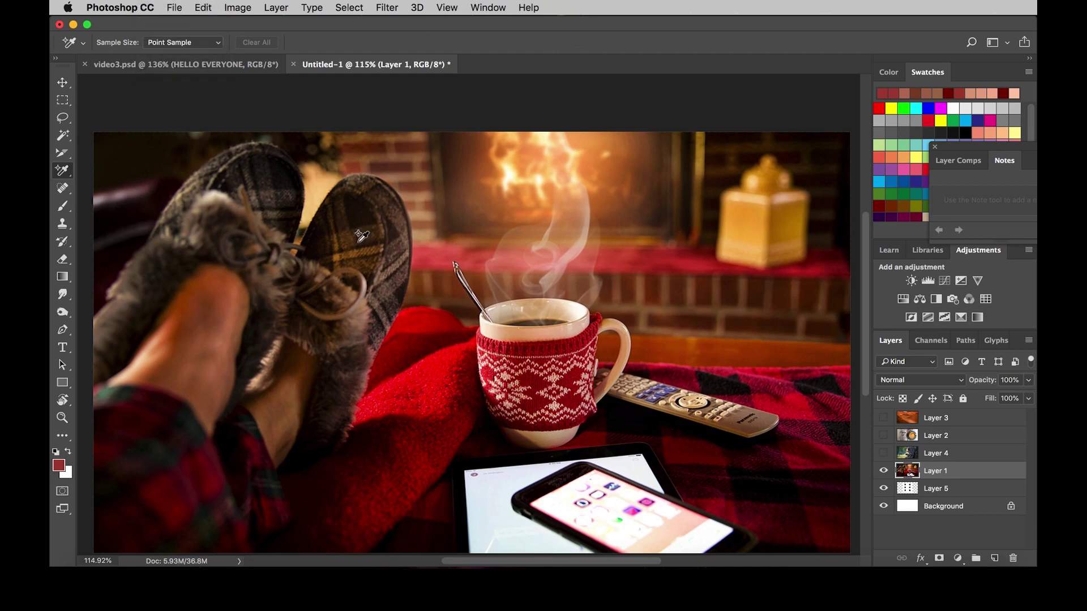
{"action": "left_click", "coordinate": [210, 299]}
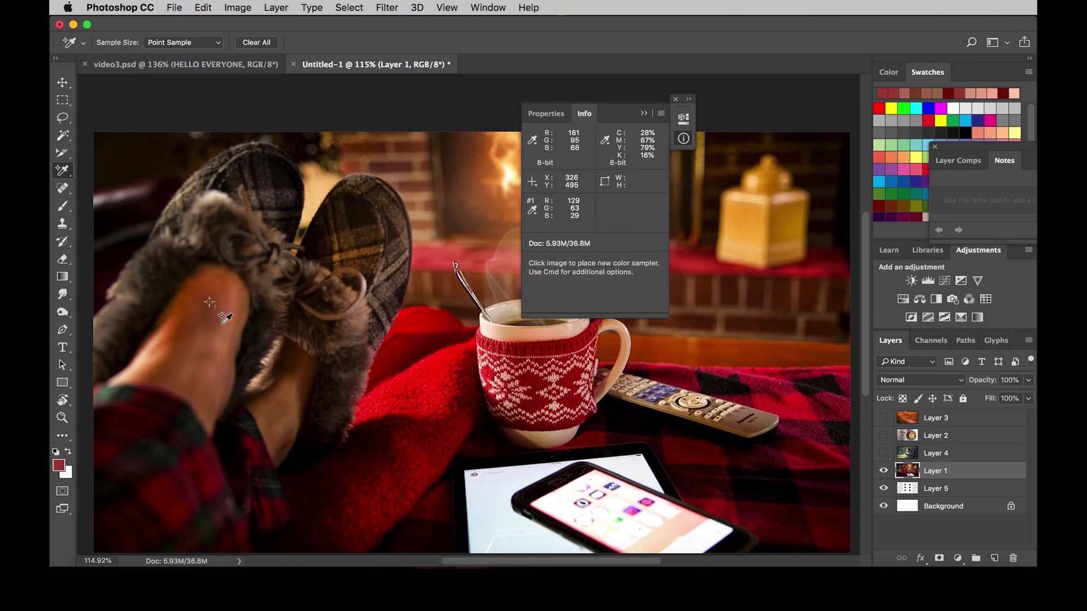
Step: Move the Info panel's colour readouts off the image
{"action": "scroll", "coordinate": [201, 308], "scroll_direction": "up", "scroll_amount": 1}
{"action": "scroll", "coordinate": [226, 284], "scroll_direction": "up", "scroll_amount": 5}
{"action": "scroll", "coordinate": [250, 250], "scroll_direction": "up", "scroll_amount": 3}
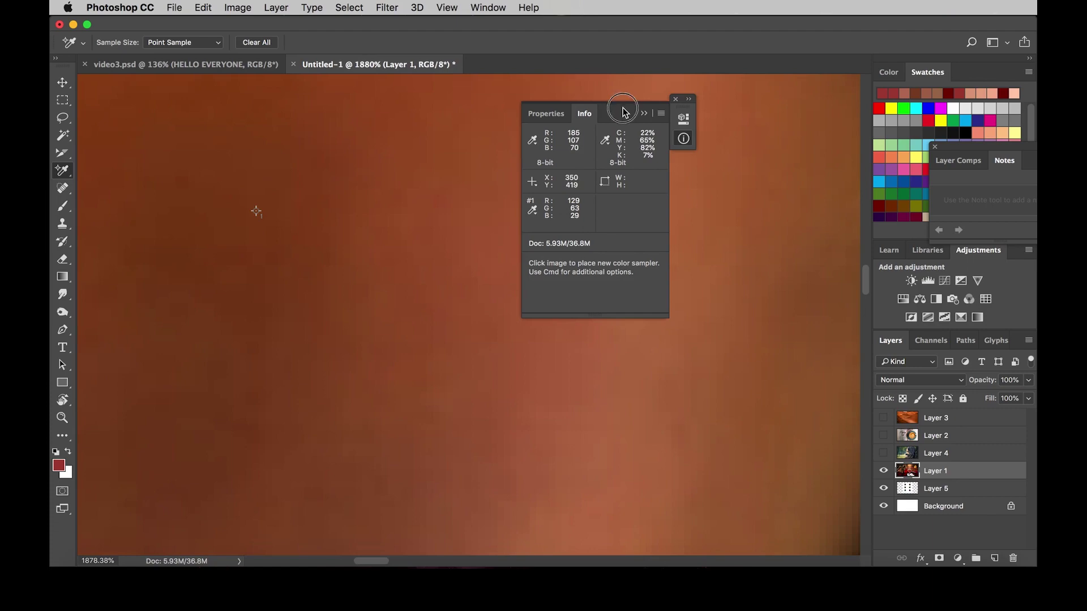
{"action": "left_click_drag", "start_coordinate": [620, 111], "coordinate": [813, 83]}
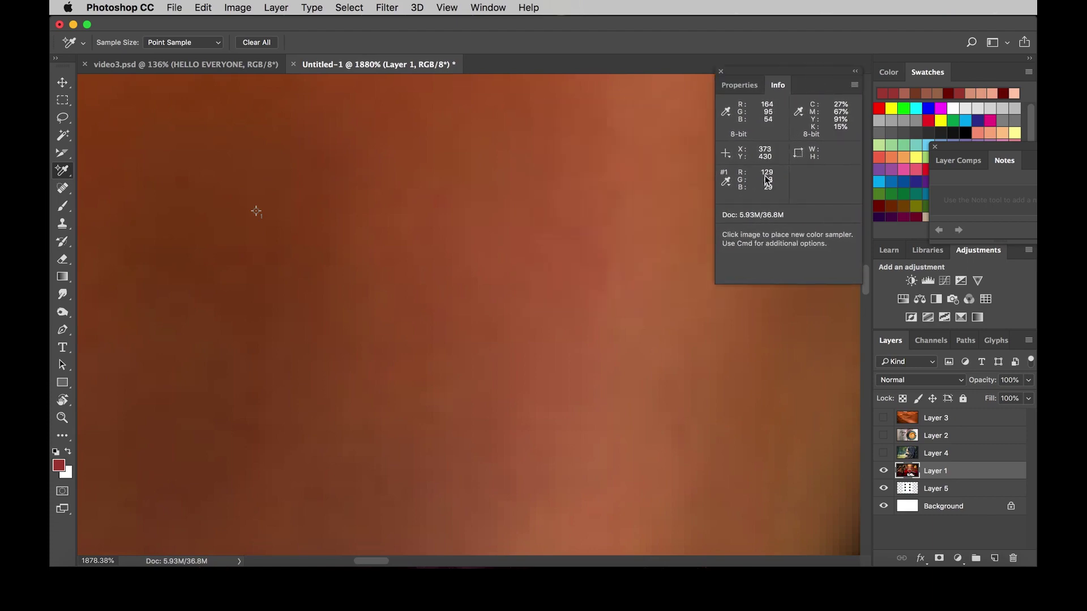
{"action": "scroll", "coordinate": [288, 361], "scroll_direction": "down", "scroll_amount": 10}
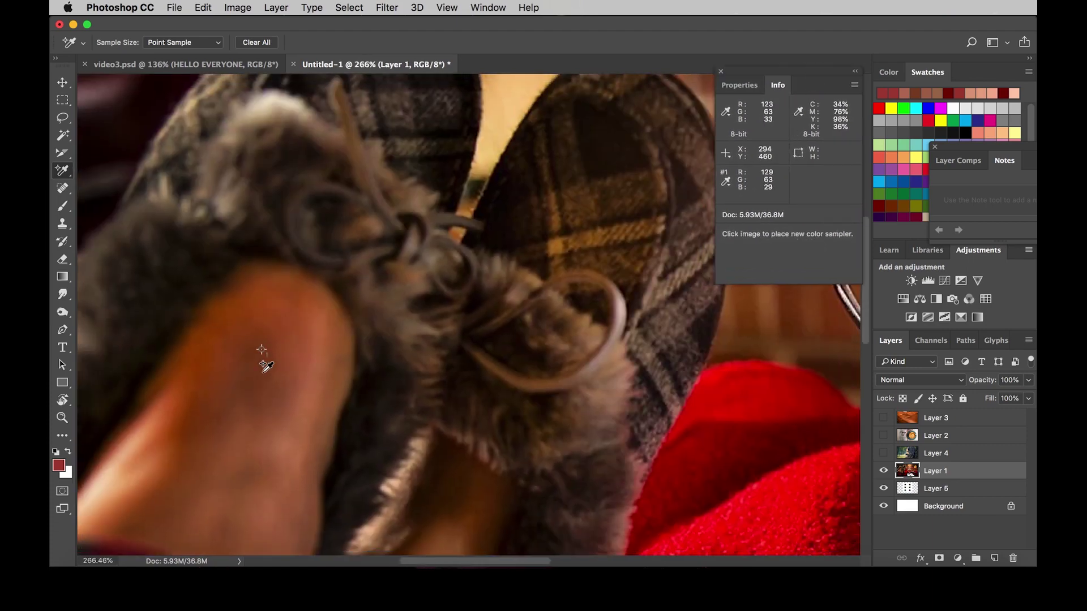
{"action": "scroll", "coordinate": [289, 361], "scroll_direction": "down", "scroll_amount": 4}
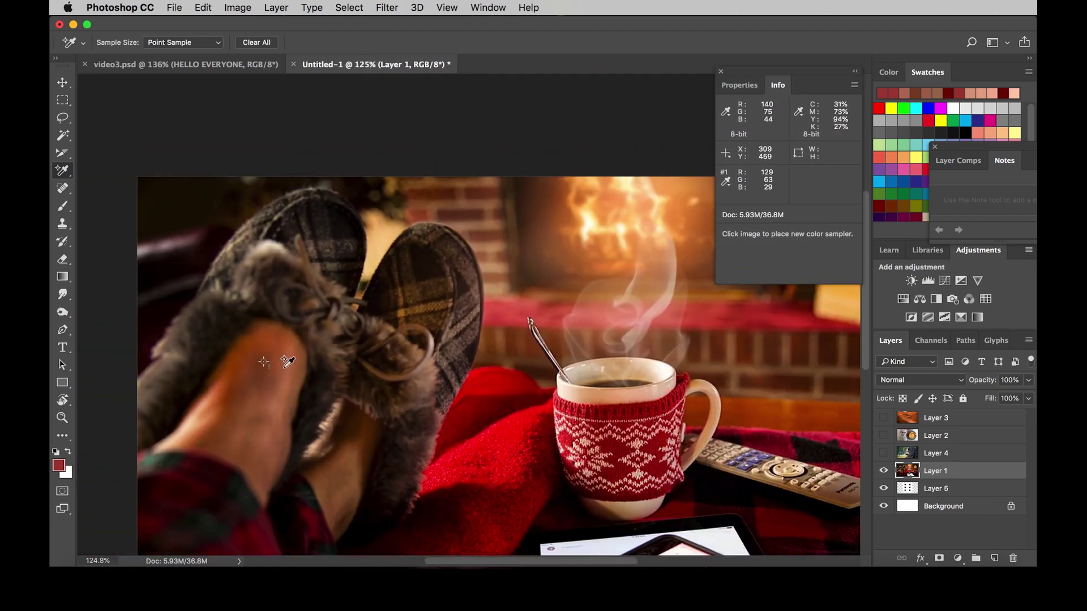
Step: Add seven more samplers: blanket, mug rim, right edge, fire glow, brick wall, lower right
{"action": "left_click", "coordinate": [498, 389]}
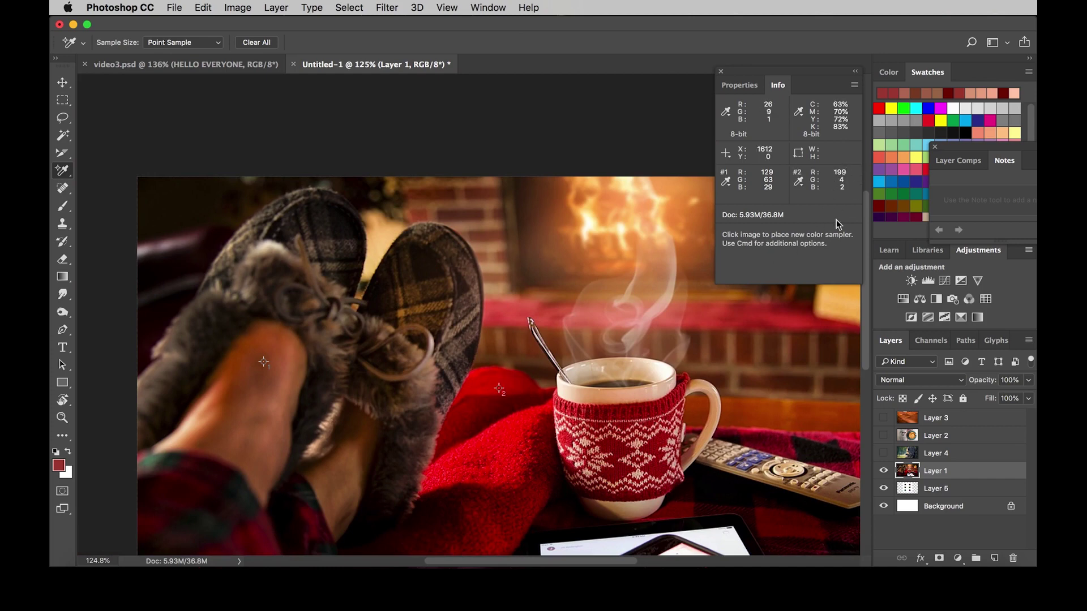
{"action": "left_click", "coordinate": [650, 371]}
{"action": "left_click", "coordinate": [789, 414]}
{"action": "left_click", "coordinate": [617, 232]}
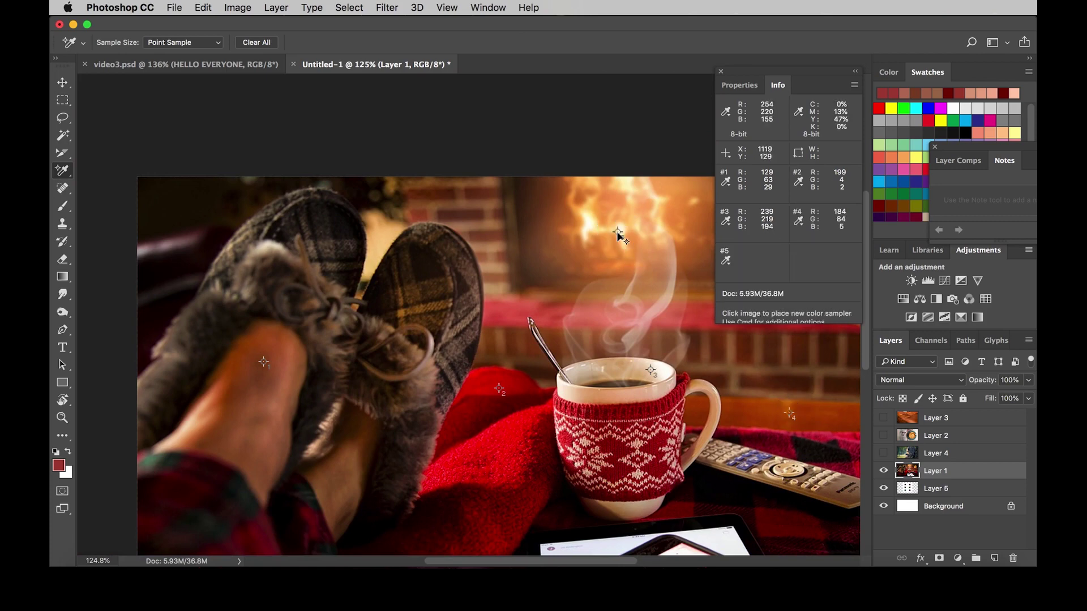
{"action": "left_click", "coordinate": [475, 216]}
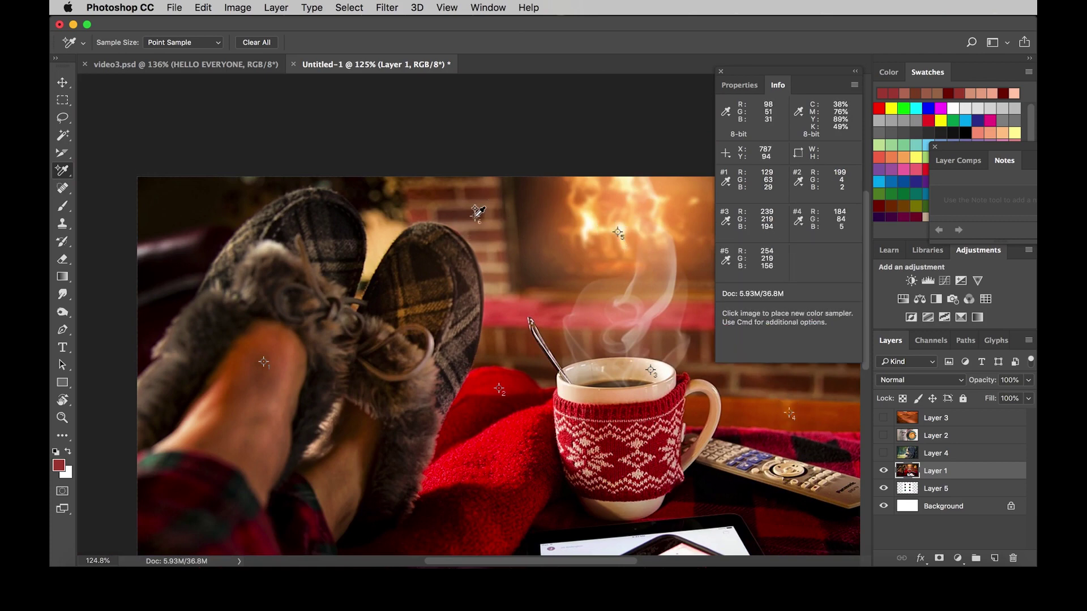
{"action": "left_click", "coordinate": [768, 498]}
{"action": "left_click", "coordinate": [781, 527]}
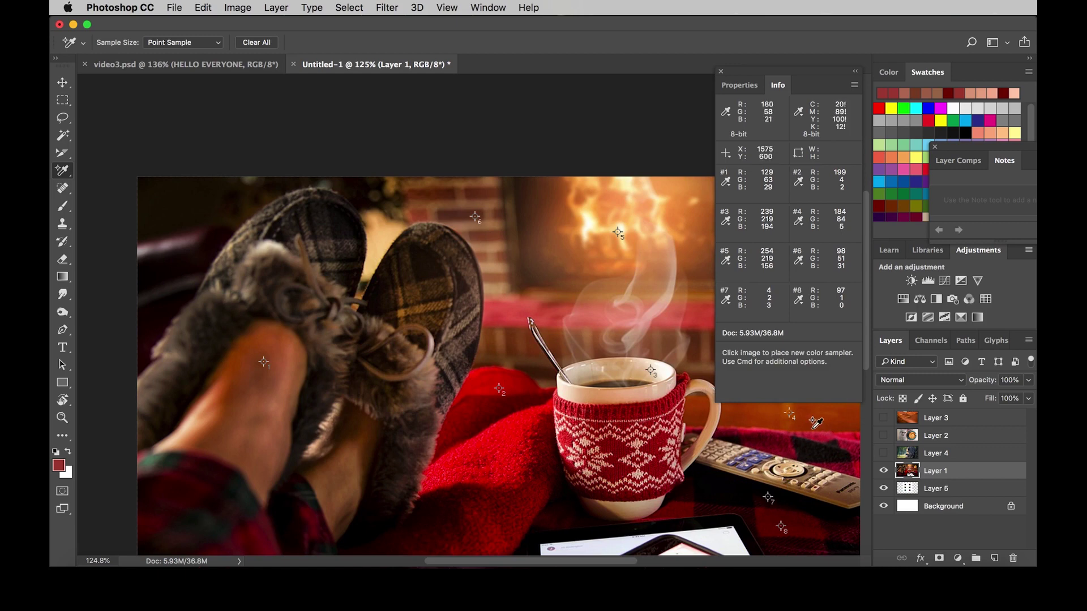
{"action": "key", "text": "v"}
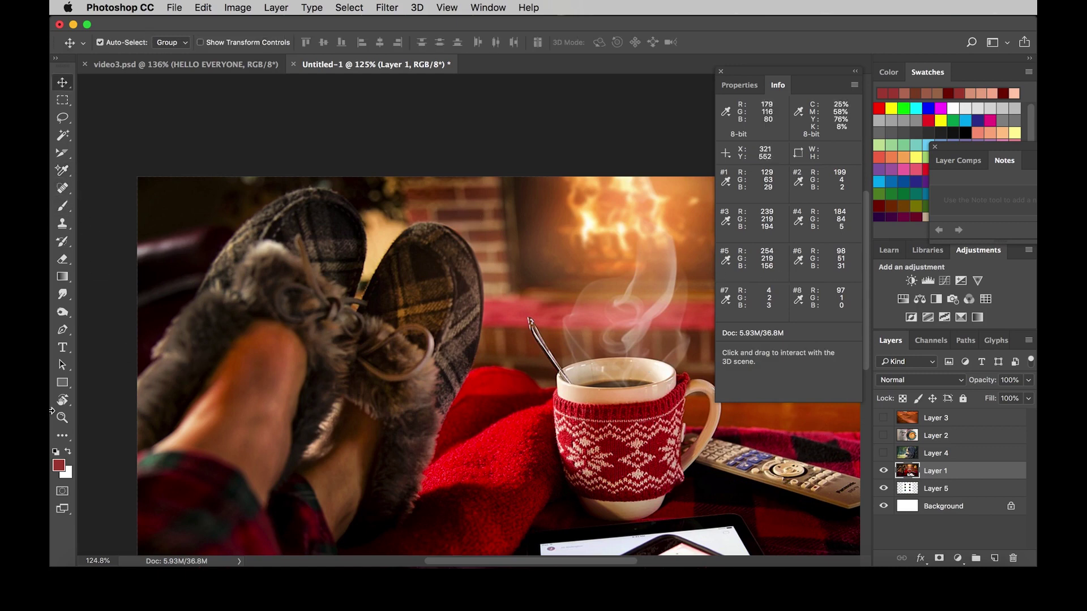
Step: Draw a rectangle shape over the left slipper
{"action": "left_click", "coordinate": [62, 383]}
{"action": "left_click_drag", "start_coordinate": [286, 245], "coordinate": [355, 326]}
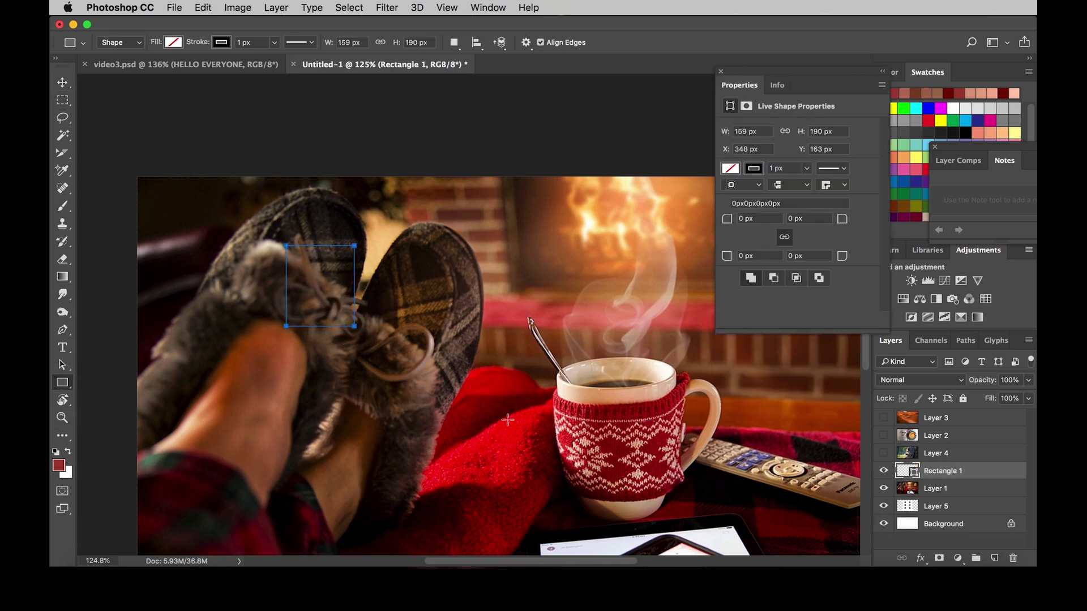
{"action": "key", "text": "v"}
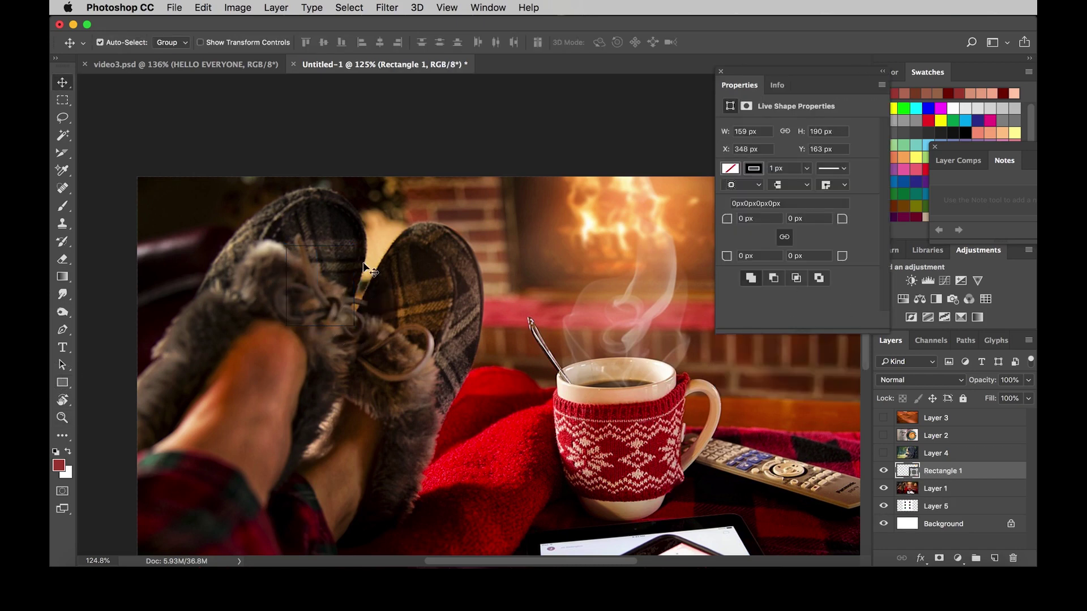
Step: Check the photo layer's colours with the Info readouts and foreground picker, leaving them unchanged
{"action": "left_click", "coordinate": [773, 87]}
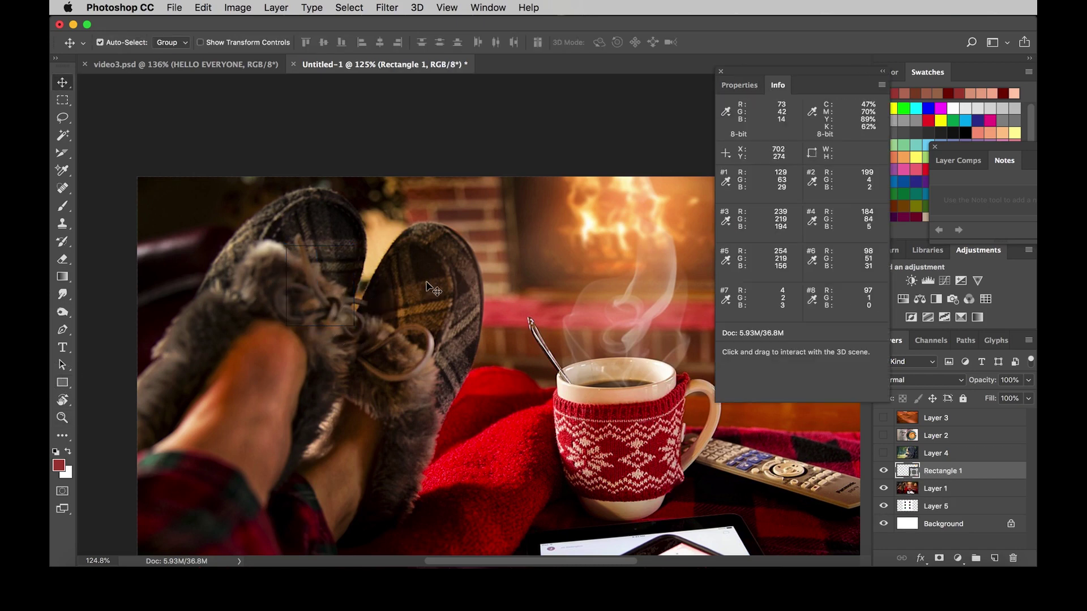
{"action": "left_click", "coordinate": [352, 274]}
{"action": "left_click", "coordinate": [59, 468]}
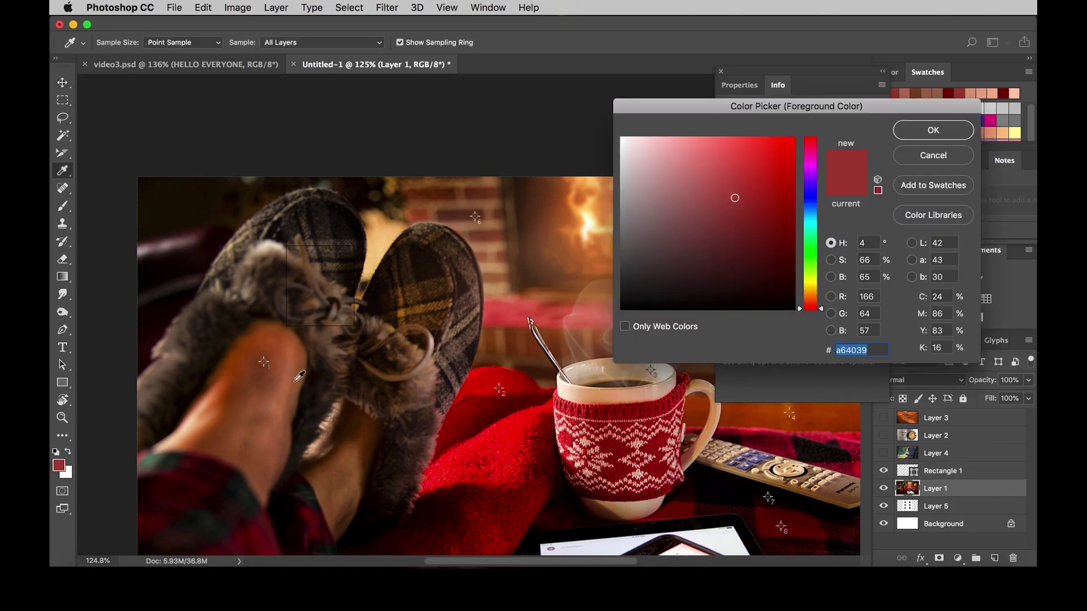
{"action": "key", "text": "Escape"}
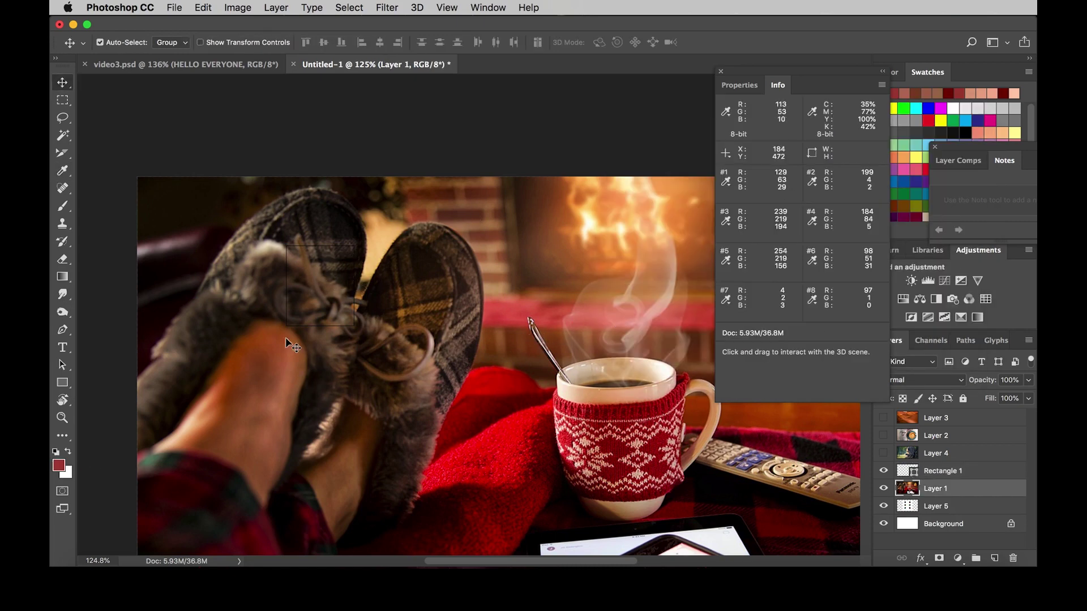
{"action": "key", "text": "i"}
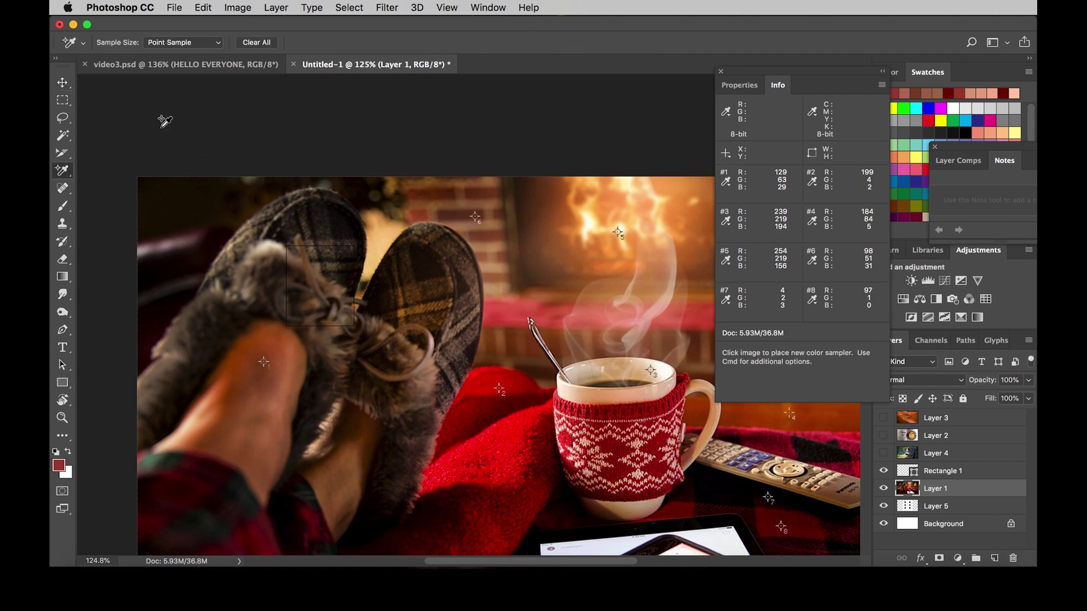
{"action": "key", "text": "v"}
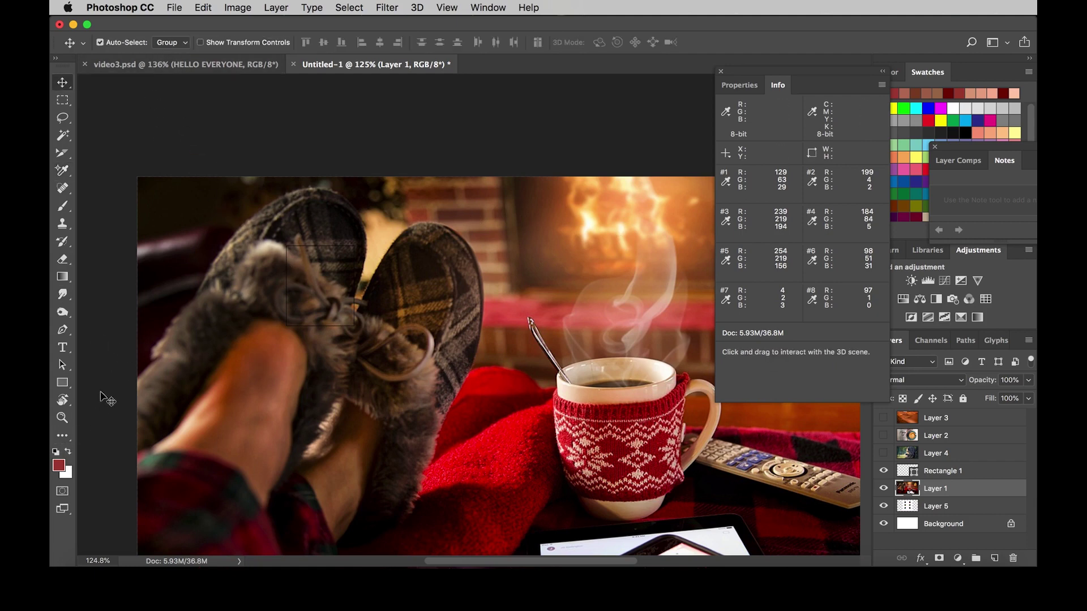
Step: Preview the rectangle fill and stroke colour options, then nudge the photo layer slightly up-right
{"action": "left_click", "coordinate": [63, 383]}
{"action": "left_click", "coordinate": [172, 42]}
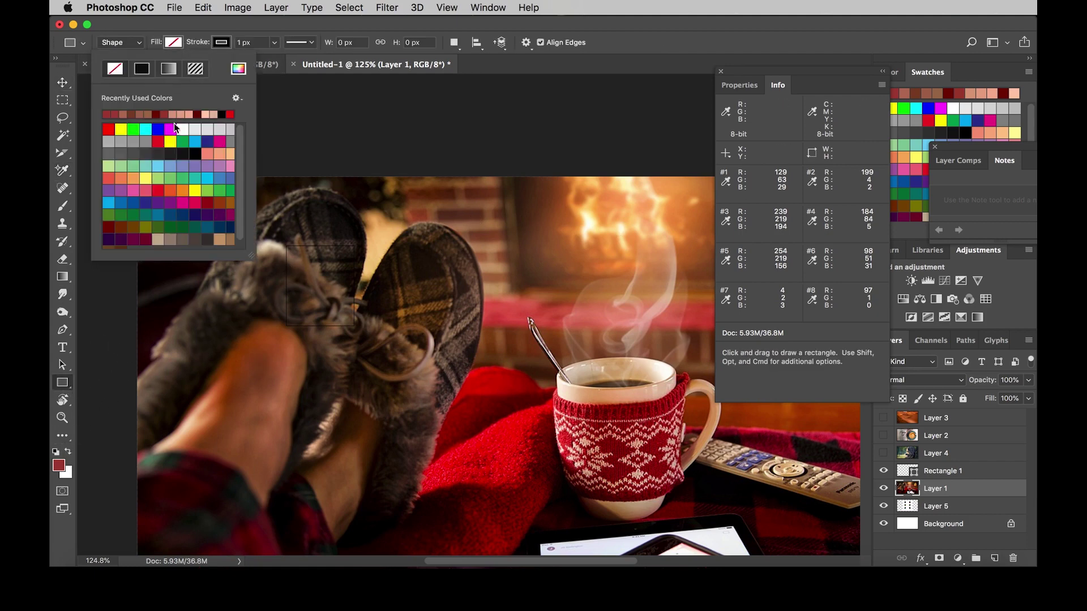
{"action": "left_click", "coordinate": [222, 42]}
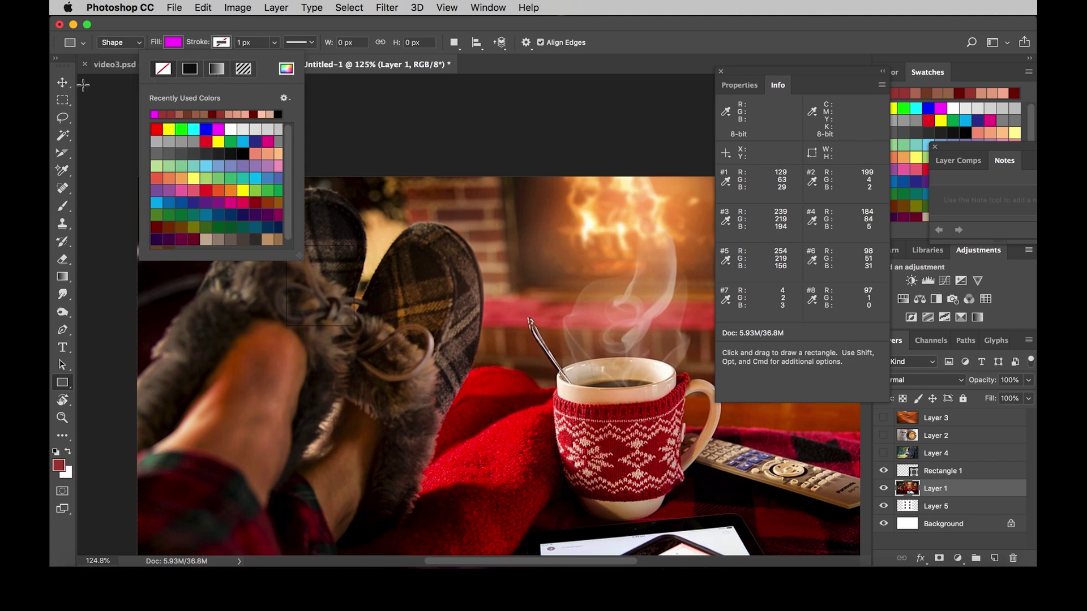
{"action": "left_click", "coordinate": [62, 82]}
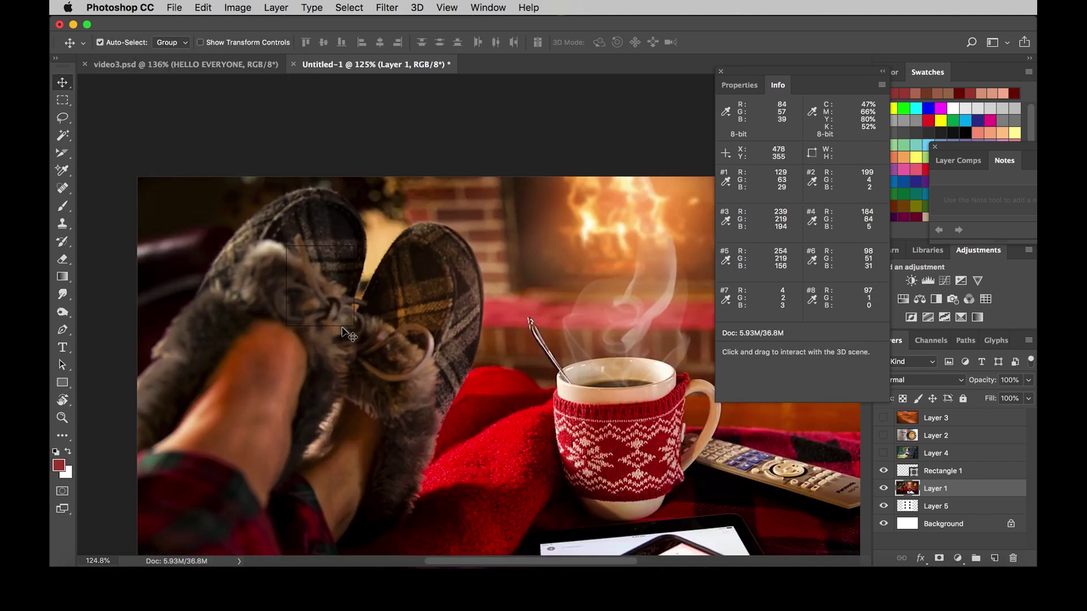
{"action": "left_click_drag", "start_coordinate": [315, 344], "coordinate": [322, 334]}
Step: Fill the Rectangle 1 shape with magenta from the options-bar Fill swatch
{"action": "left_click", "coordinate": [940, 471]}
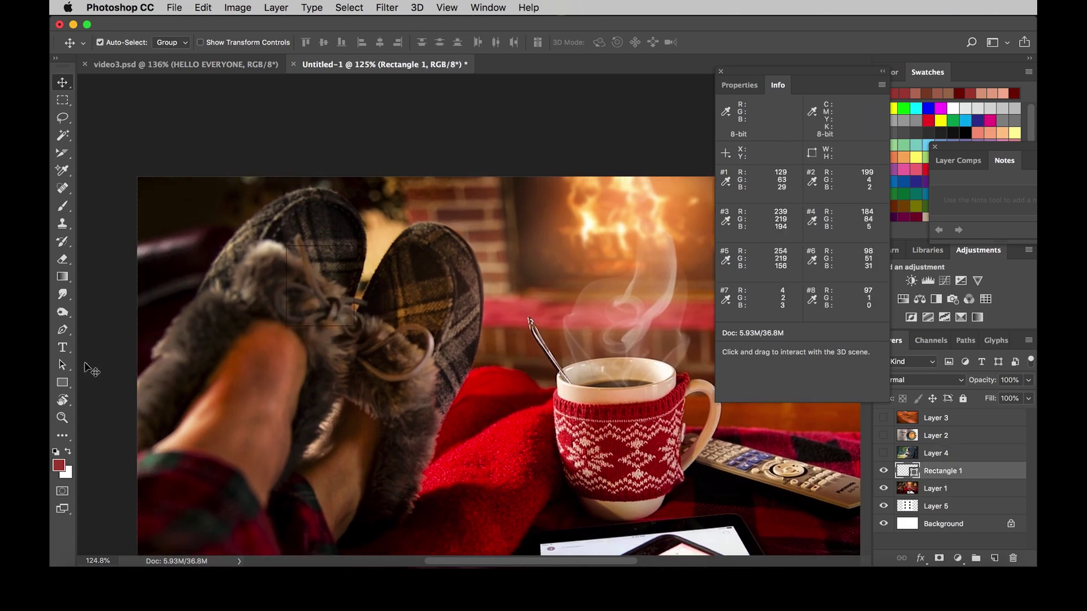
{"action": "left_click", "coordinate": [62, 383]}
{"action": "left_click", "coordinate": [174, 42]}
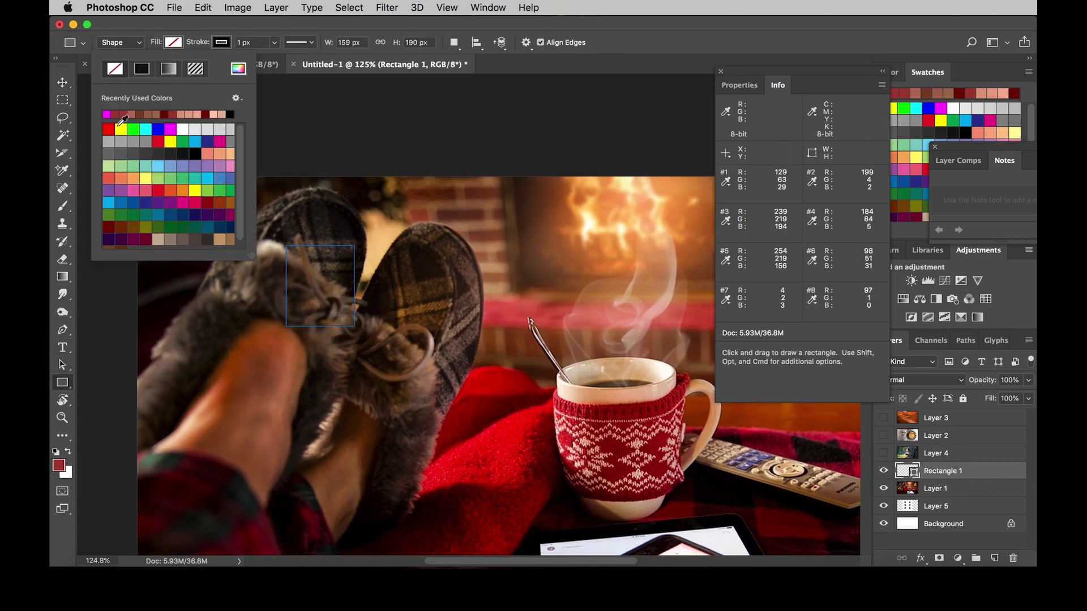
{"action": "left_click", "coordinate": [108, 113]}
{"action": "left_click", "coordinate": [222, 42]}
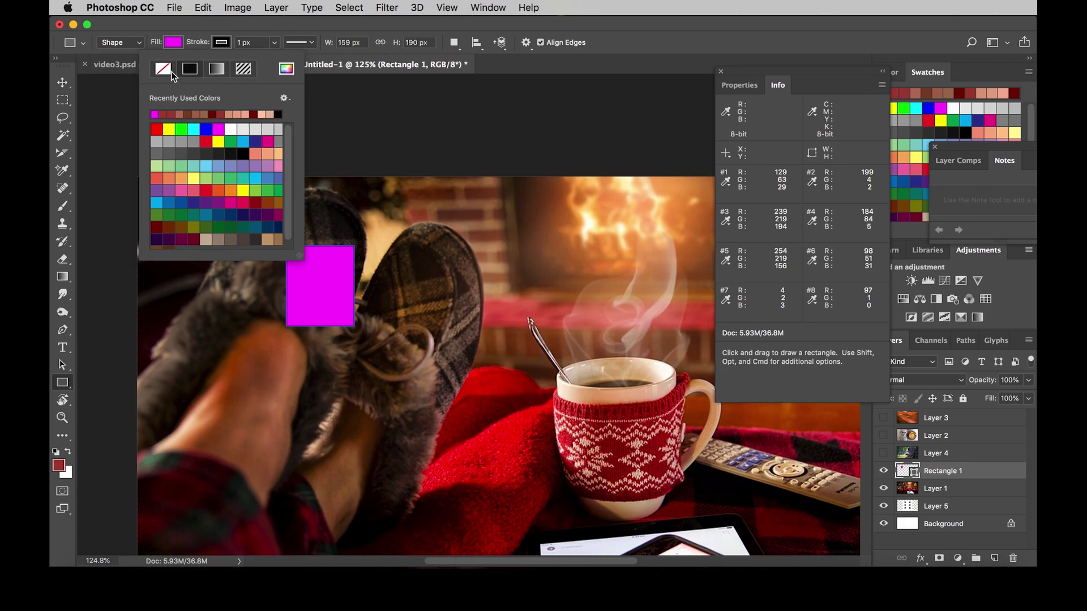
Step: Alt-drag the magenta rectangle into a row of four, then duplicate the row 204 px lower
{"action": "key", "text": "v"}
{"action": "mouse_move", "coordinate": [337, 297]}
{"action": "left_mouse_down"}
{"action": "mouse_move", "coordinate": [295, 260]}
{"action": "mouse_move", "coordinate": [440, 240]}
{"action": "mouse_move", "coordinate": [542, 262]}
{"action": "mouse_move", "coordinate": [519, 262]}
{"action": "left_mouse_up"}
{"action": "left_click", "coordinate": [447, 254], "text": "shift"}
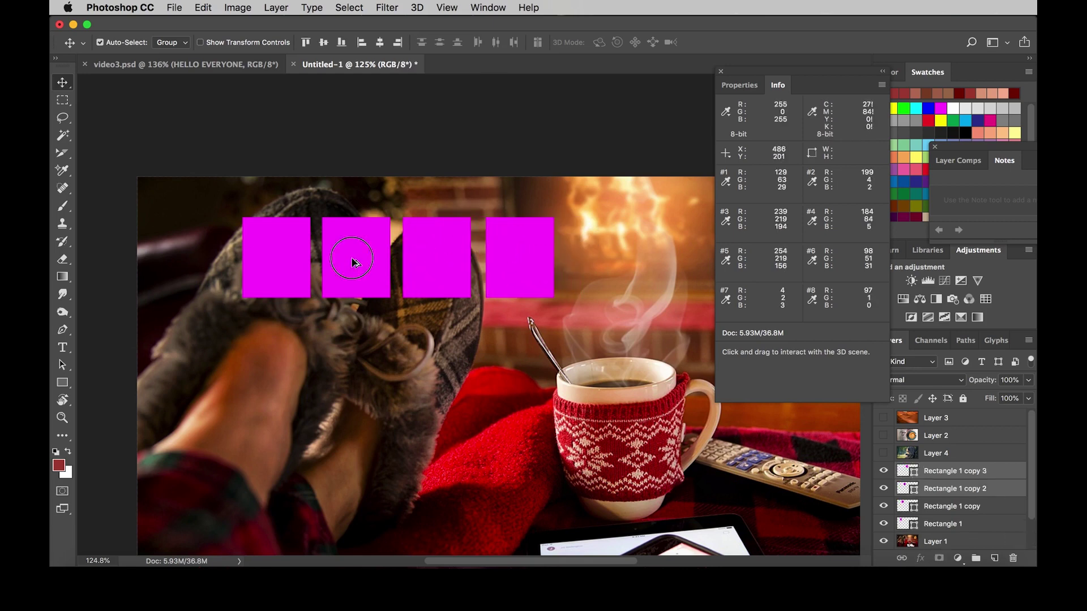
{"action": "left_click", "coordinate": [354, 262], "text": "shift"}
{"action": "left_click_drag", "start_coordinate": [250, 264], "coordinate": [364, 333]}
Step: Reselect the Rectangle 1 layer and bring up the foreground colour picker
{"action": "left_click", "coordinate": [605, 284]}
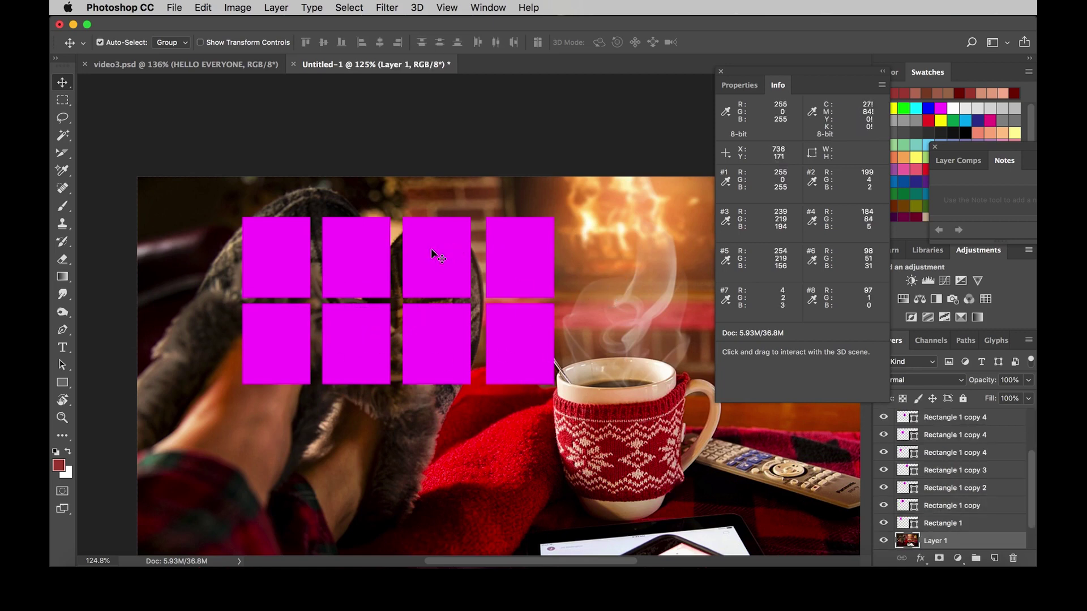
{"action": "left_click", "coordinate": [270, 270]}
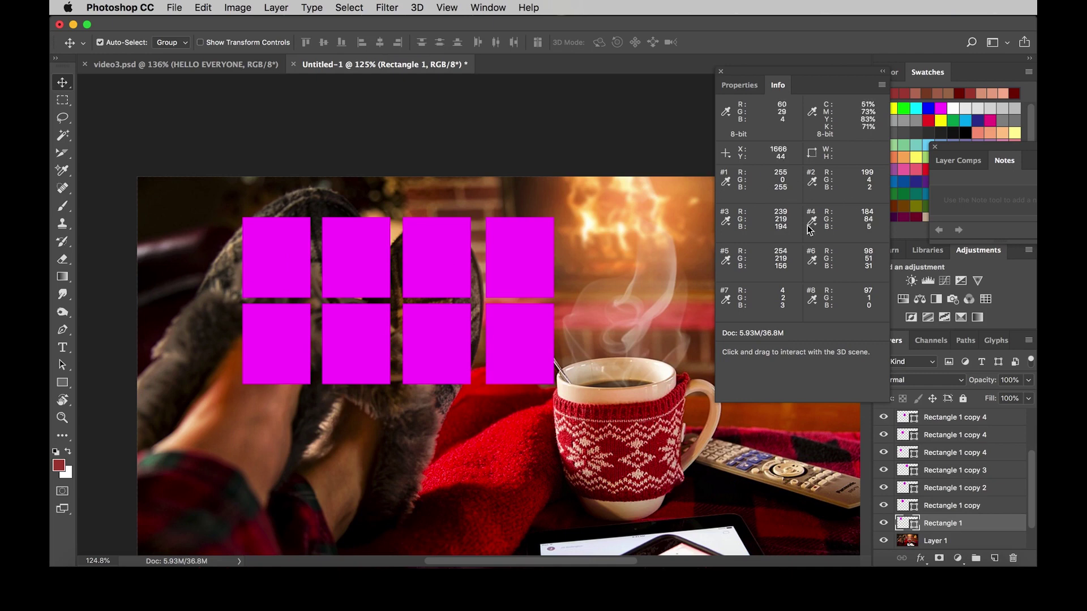
{"action": "left_click", "coordinate": [59, 467]}
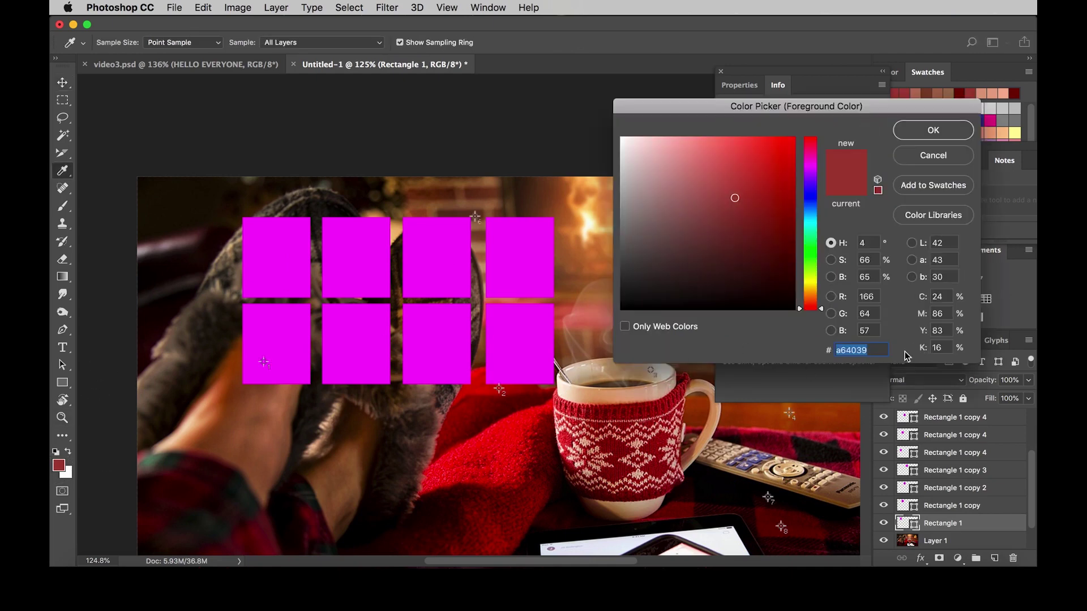
Step: Enter R 255, G 0, B 255 in the Color Picker and confirm the magenta foreground
{"action": "left_click", "coordinate": [938, 297]}
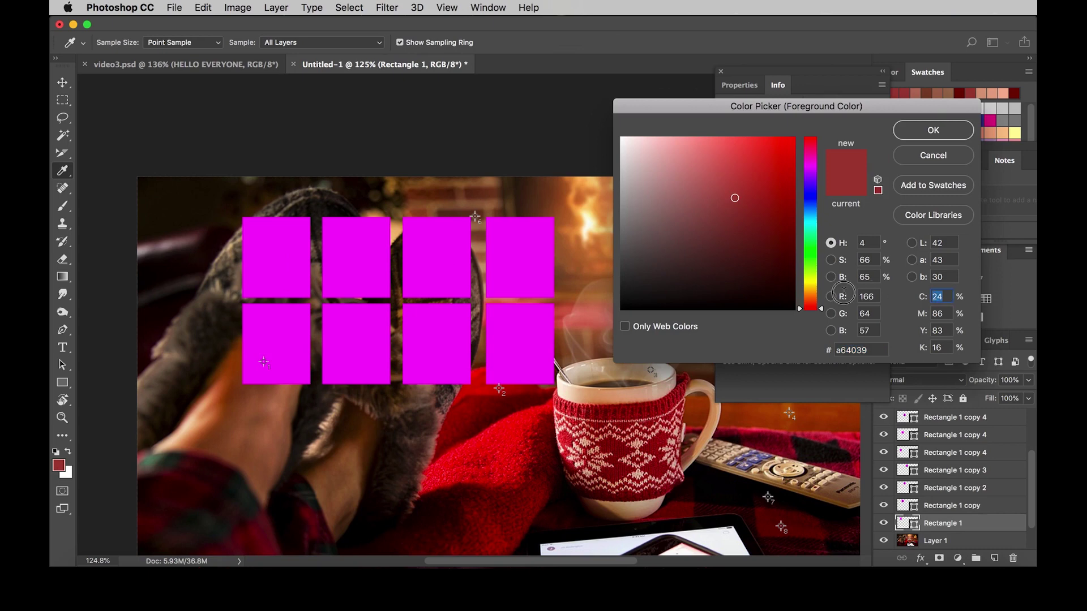
{"action": "left_click", "coordinate": [876, 298]}
{"action": "type", "text": "255"}
{"action": "key", "text": "Tab"}
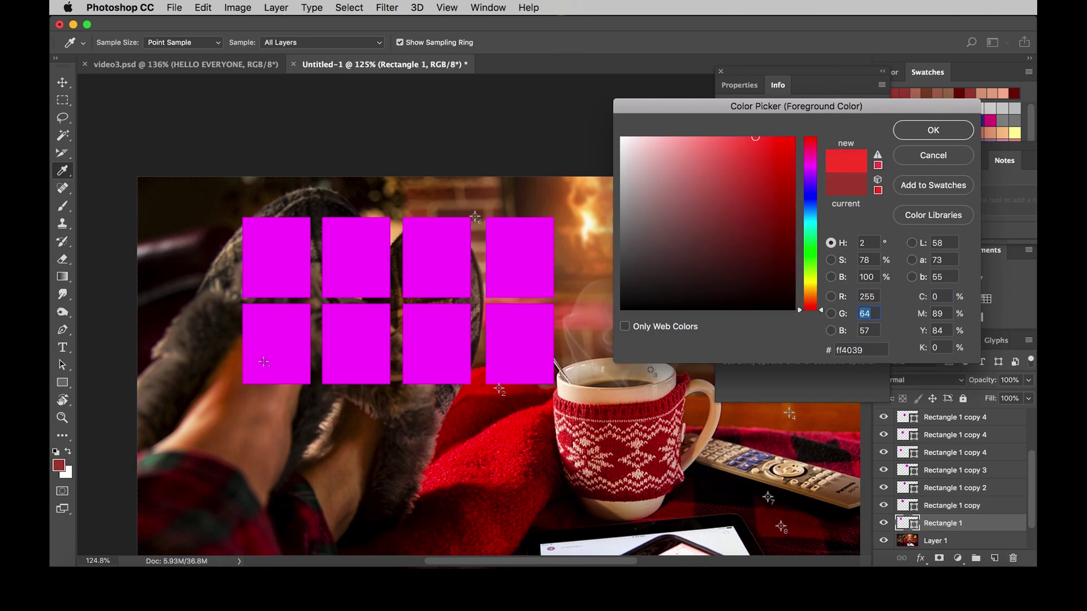
{"action": "type", "text": "0"}
{"action": "key", "text": "Tab"}
{"action": "type", "text": "255"}
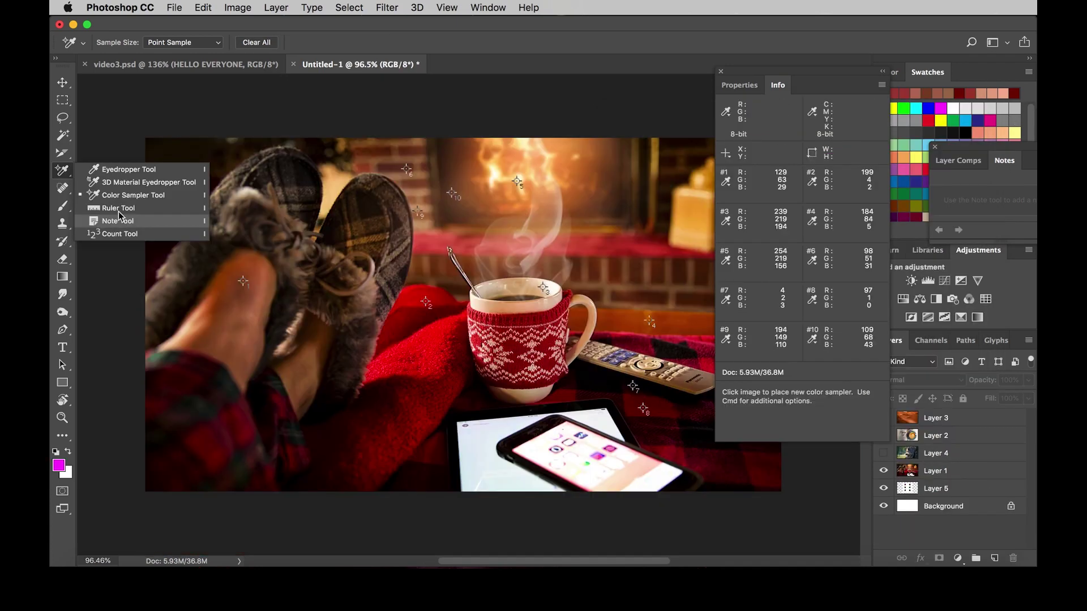
{"action": "left_click", "coordinate": [119, 210]}
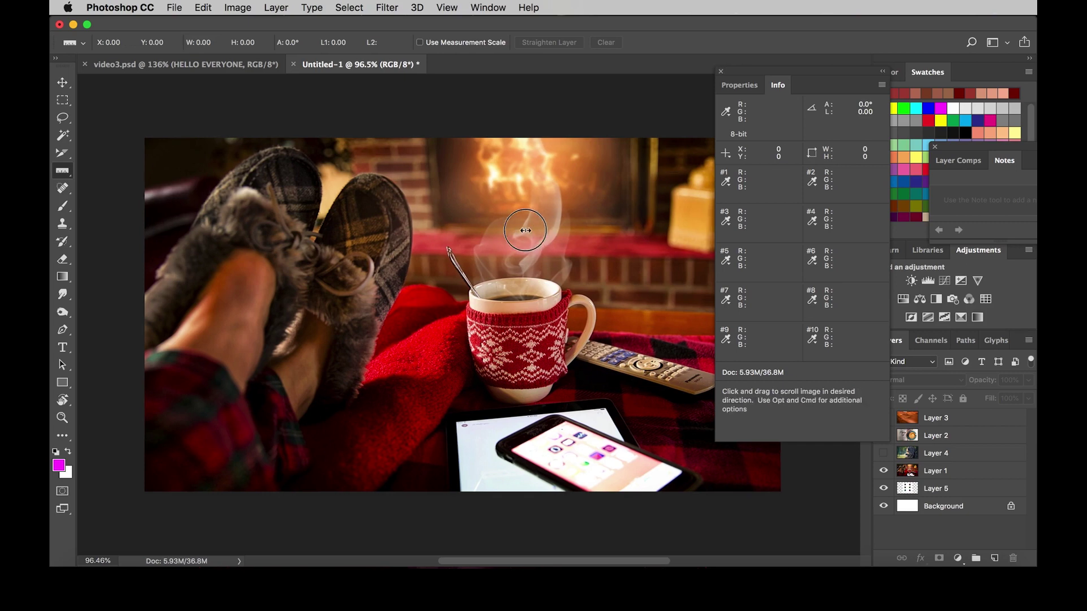
Step: Measure along the remote control's edge with the Ruler tool, reading -17.6° and 373.50 in Info
{"action": "left_click_drag", "start_coordinate": [535, 237], "coordinate": [482, 258]}
{"action": "key", "text": "space"}
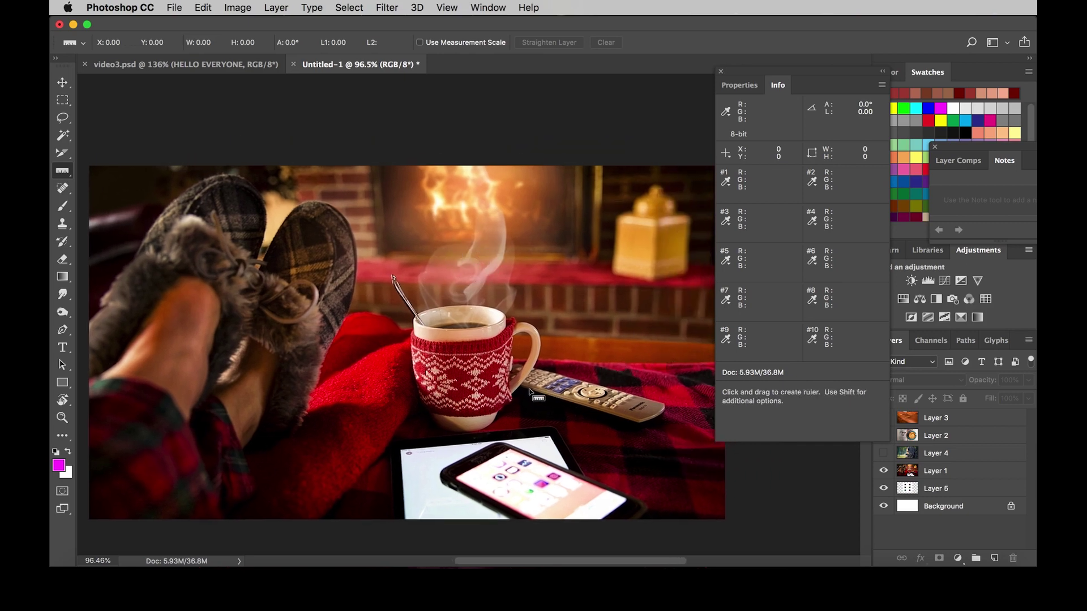
{"action": "left_click", "coordinate": [721, 72]}
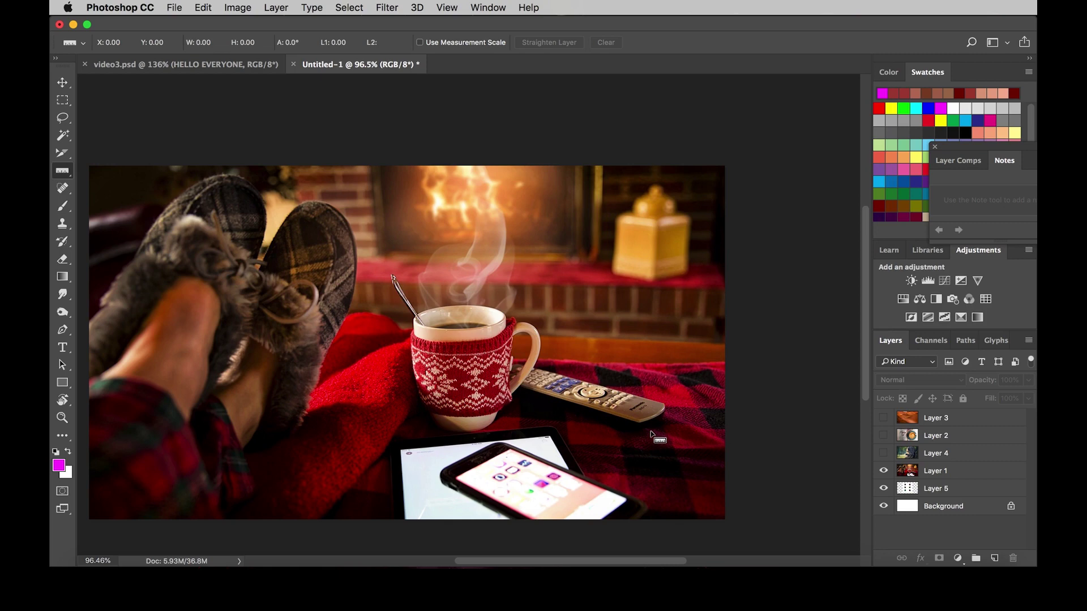
{"action": "left_click_drag", "start_coordinate": [523, 387], "coordinate": [641, 425]}
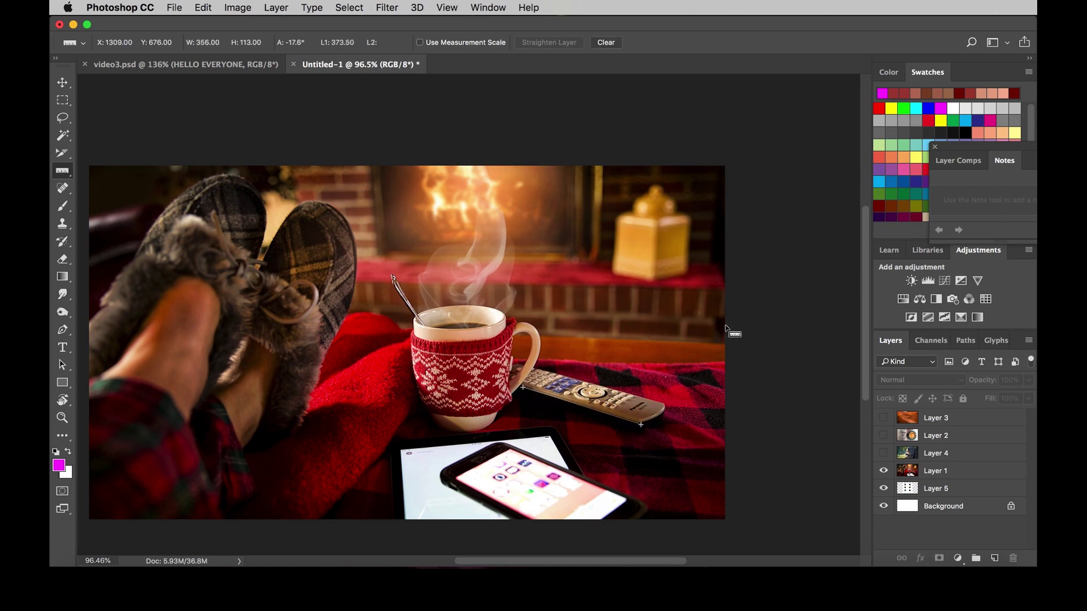
{"action": "key", "text": "F8"}
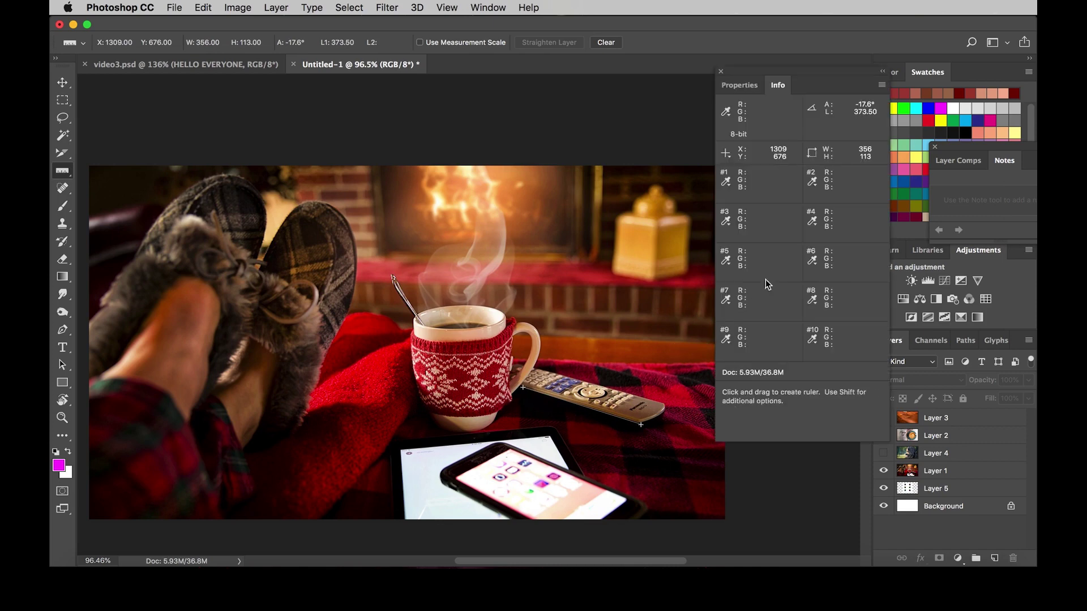
{"action": "left_click", "coordinate": [857, 106]}
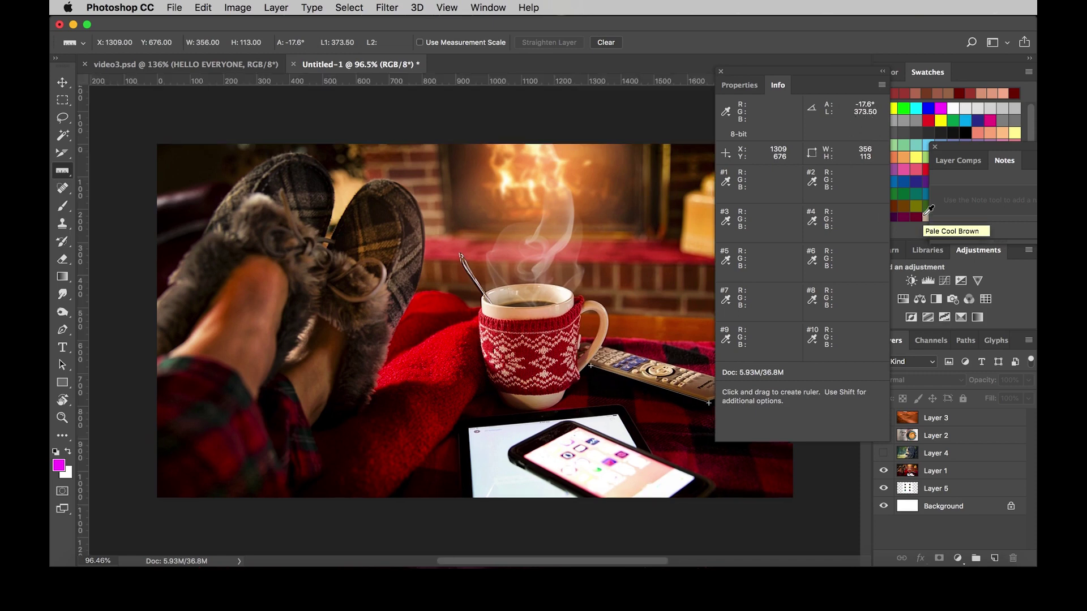
Step: Show the canvas rulers and pan and zoom in around the remote control
{"action": "key", "text": "ctrl+r"}
{"action": "left_click_drag", "start_coordinate": [594, 262], "coordinate": [520, 241]}
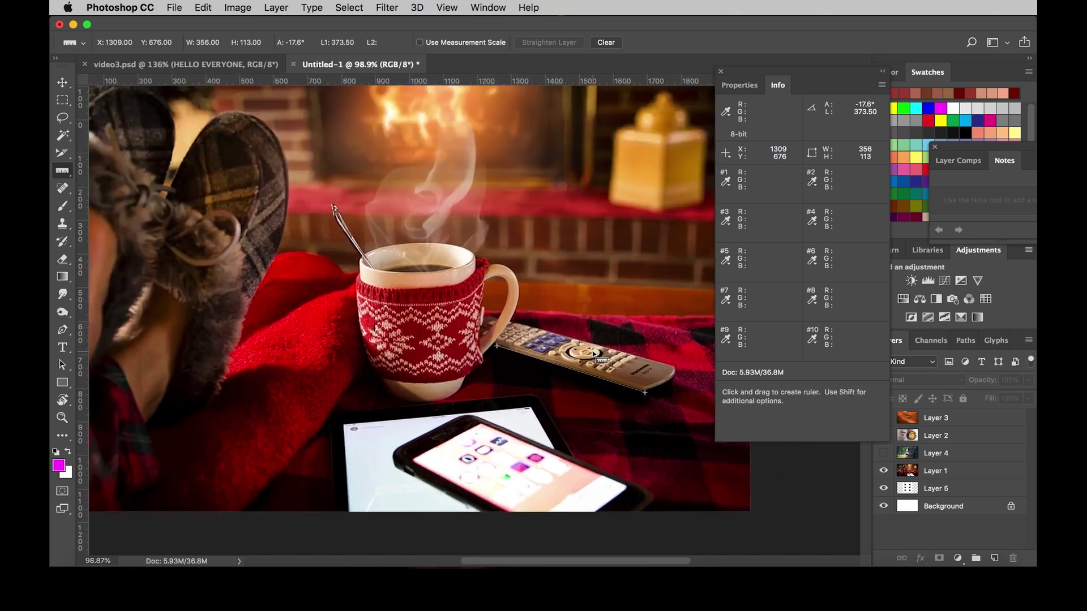
{"action": "scroll", "coordinate": [520, 241], "scroll_direction": "up", "scroll_amount": 4}
{"action": "scroll", "coordinate": [485, 243], "scroll_direction": "up", "scroll_amount": 3}
{"action": "right_click", "coordinate": [515, 80]}
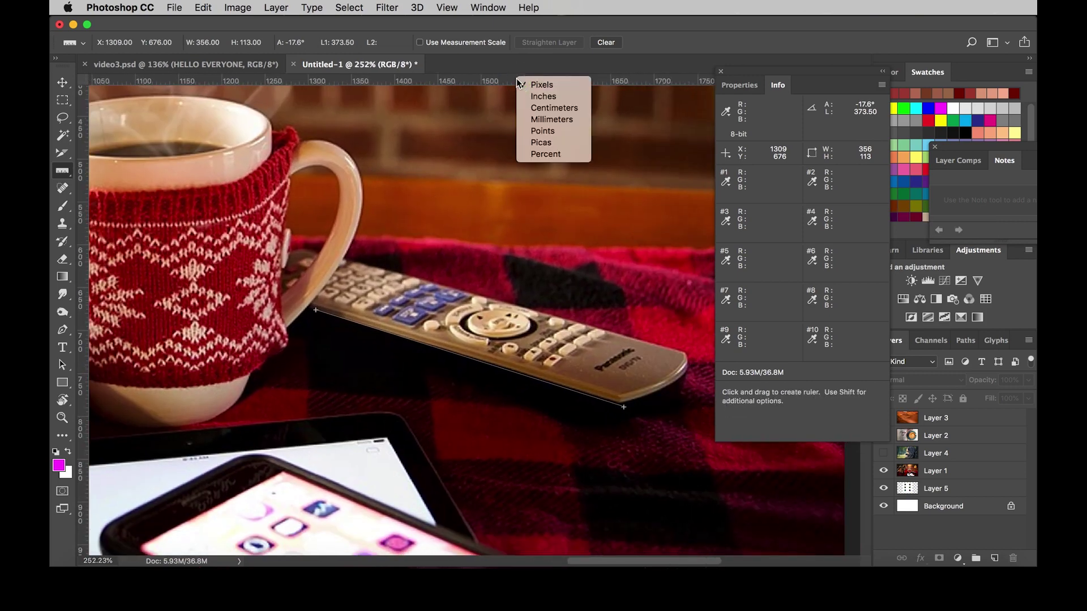
{"action": "left_click", "coordinate": [865, 119]}
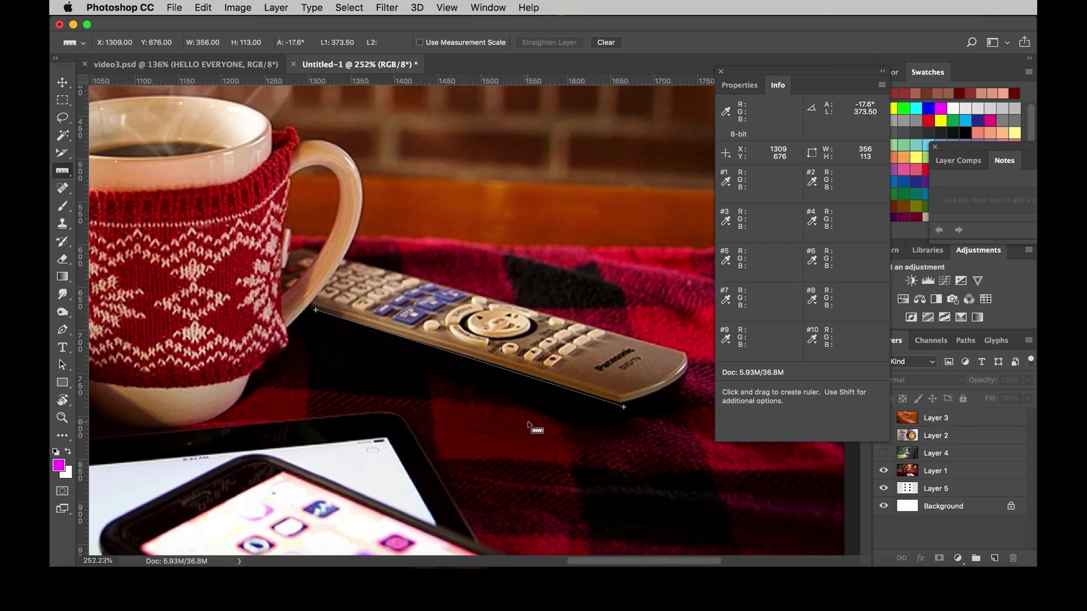
Step: Switch ruler units to inches and measure new angled lines, ending at -18.1° and 347.91
{"action": "mouse_move", "coordinate": [345, 353]}
{"action": "left_mouse_down"}
{"action": "mouse_move", "coordinate": [562, 435]}
{"action": "mouse_move", "coordinate": [554, 296]}
{"action": "mouse_move", "coordinate": [576, 260]}
{"action": "mouse_move", "coordinate": [568, 226]}
{"action": "mouse_move", "coordinate": [419, 244]}
{"action": "mouse_move", "coordinate": [339, 283]}
{"action": "mouse_move", "coordinate": [311, 341]}
{"action": "mouse_move", "coordinate": [394, 365]}
{"action": "mouse_move", "coordinate": [390, 358]}
{"action": "mouse_move", "coordinate": [676, 352]}
{"action": "mouse_move", "coordinate": [420, 368]}
{"action": "left_mouse_up"}
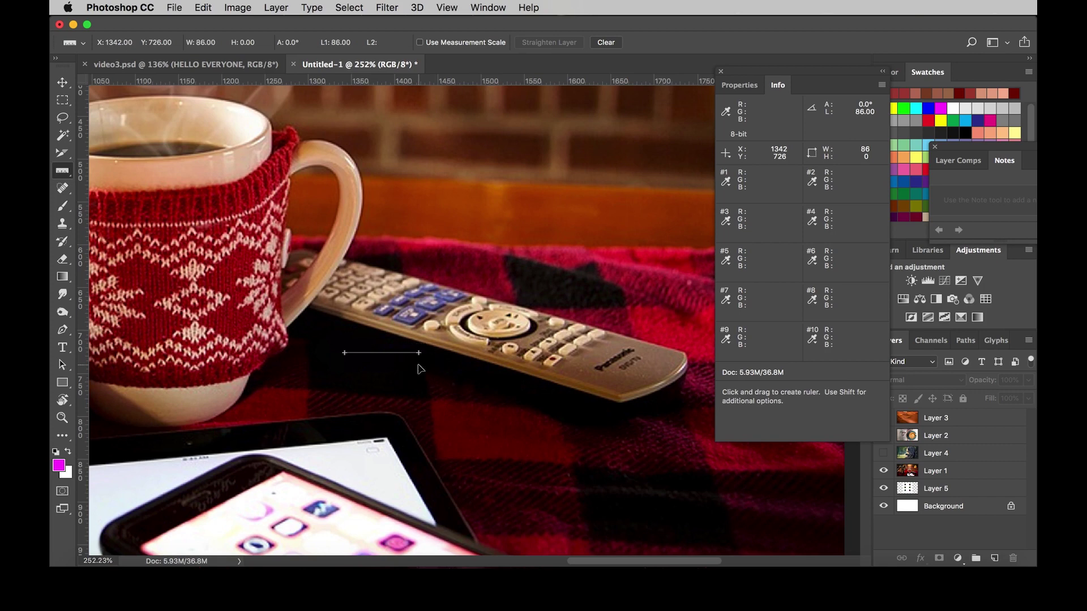
{"action": "key", "text": "shift"}
{"action": "left_click_drag", "start_coordinate": [417, 383], "coordinate": [521, 410]}
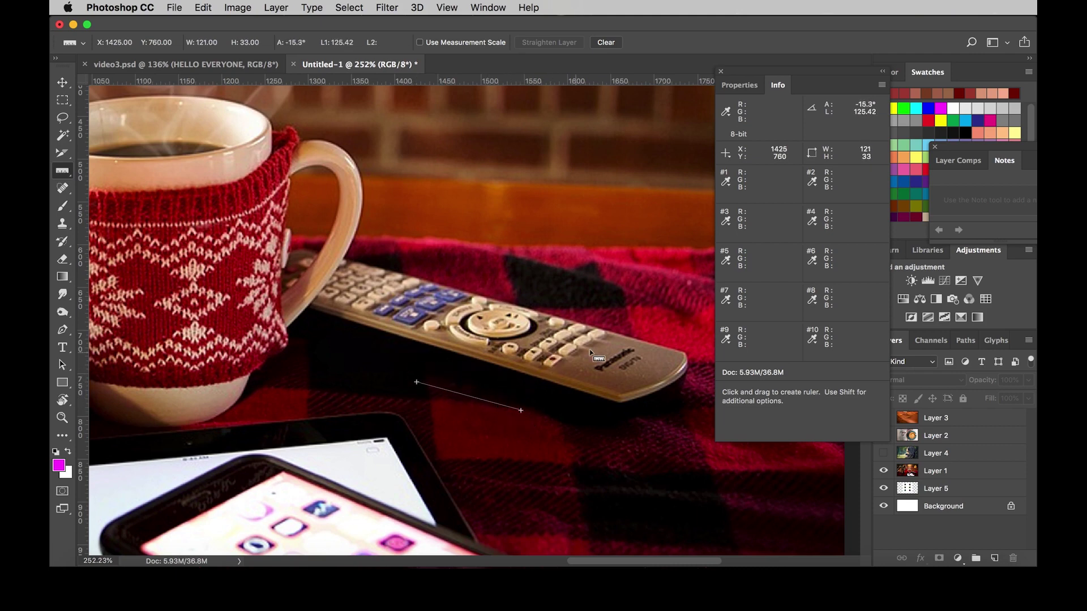
{"action": "left_click", "coordinate": [483, 206]}
{"action": "right_click", "coordinate": [485, 81]}
{"action": "left_click", "coordinate": [520, 96]}
{"action": "mouse_move", "coordinate": [415, 234]}
{"action": "left_mouse_down"}
{"action": "mouse_move", "coordinate": [657, 323]}
{"action": "mouse_move", "coordinate": [701, 326]}
{"action": "left_mouse_up"}
Step: Choose the Note Tool and zoom in on the photo around the mug
{"action": "right_click", "coordinate": [62, 170]}
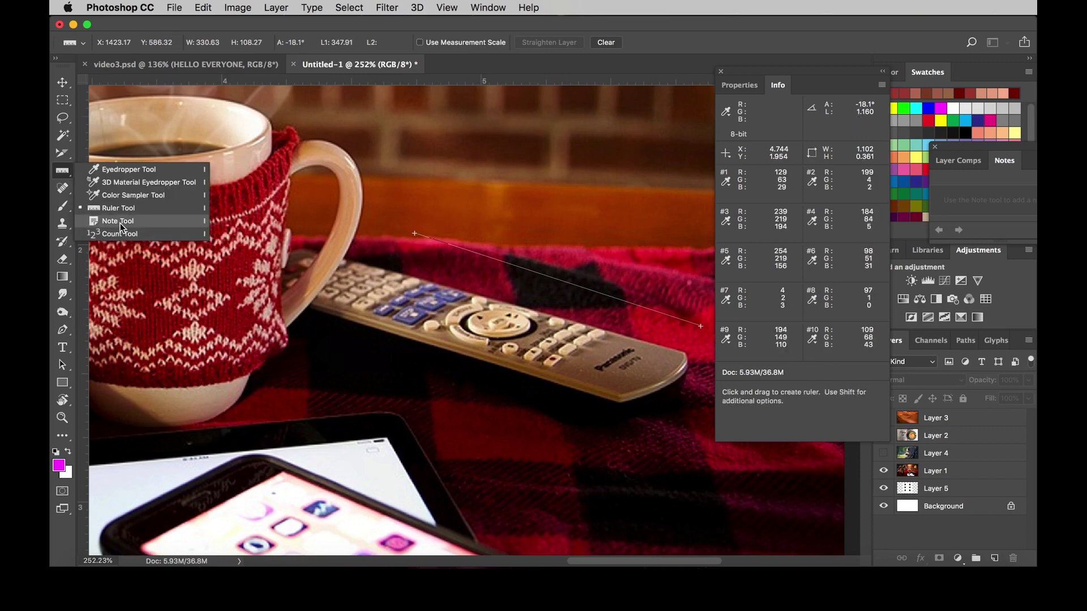
{"action": "left_click", "coordinate": [120, 221]}
{"action": "key", "text": "ctrl+0"}
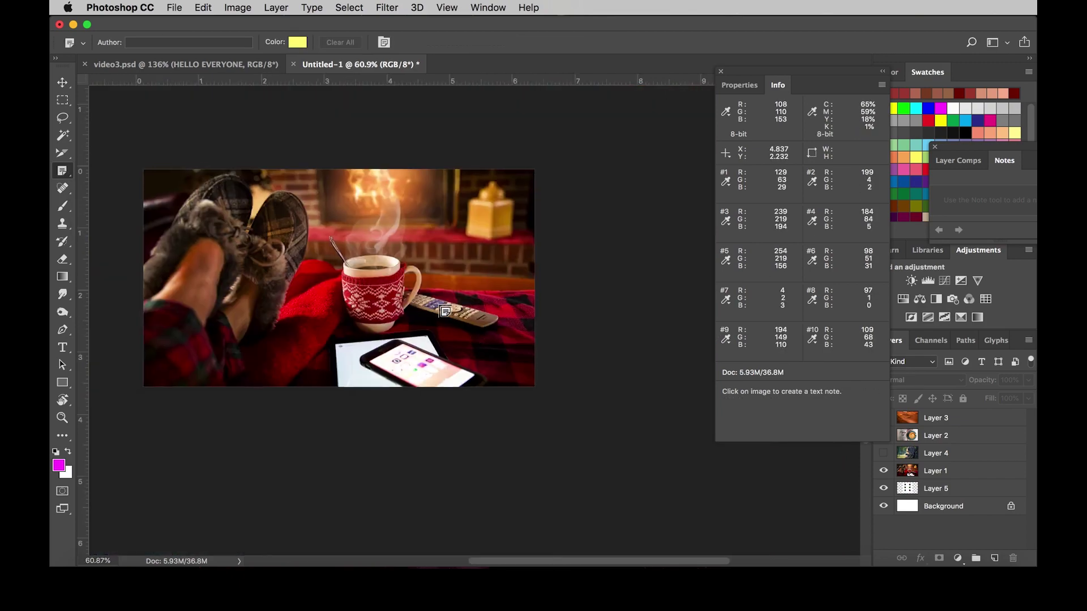
{"action": "key", "text": "ctrl+1"}
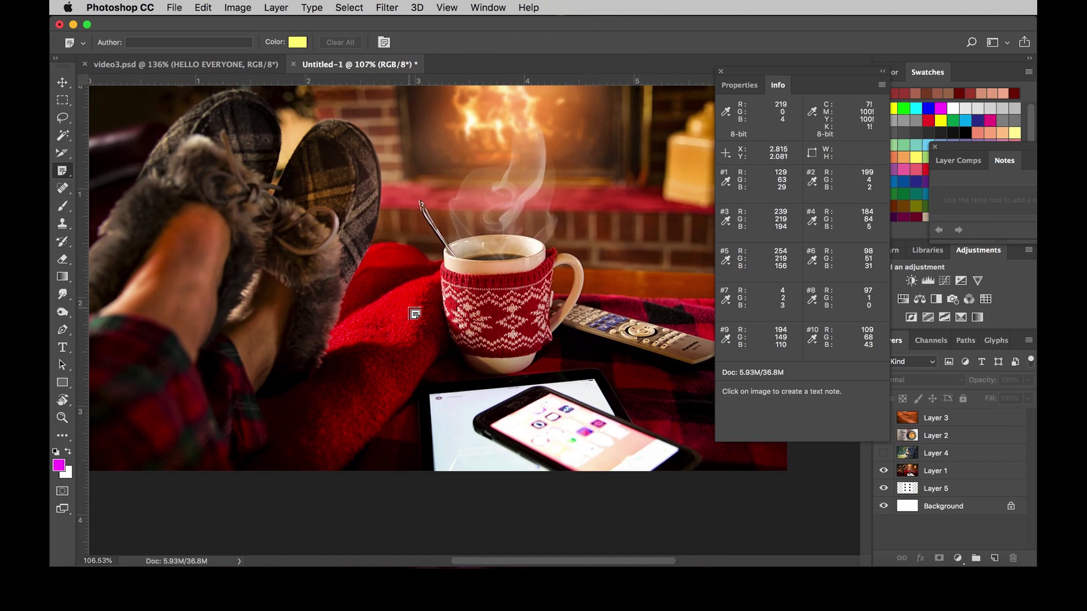
{"action": "scroll", "coordinate": [286, 238], "scroll_direction": "down", "scroll_amount": 1}
{"action": "left_click_drag", "start_coordinate": [286, 238], "coordinate": [325, 277]}
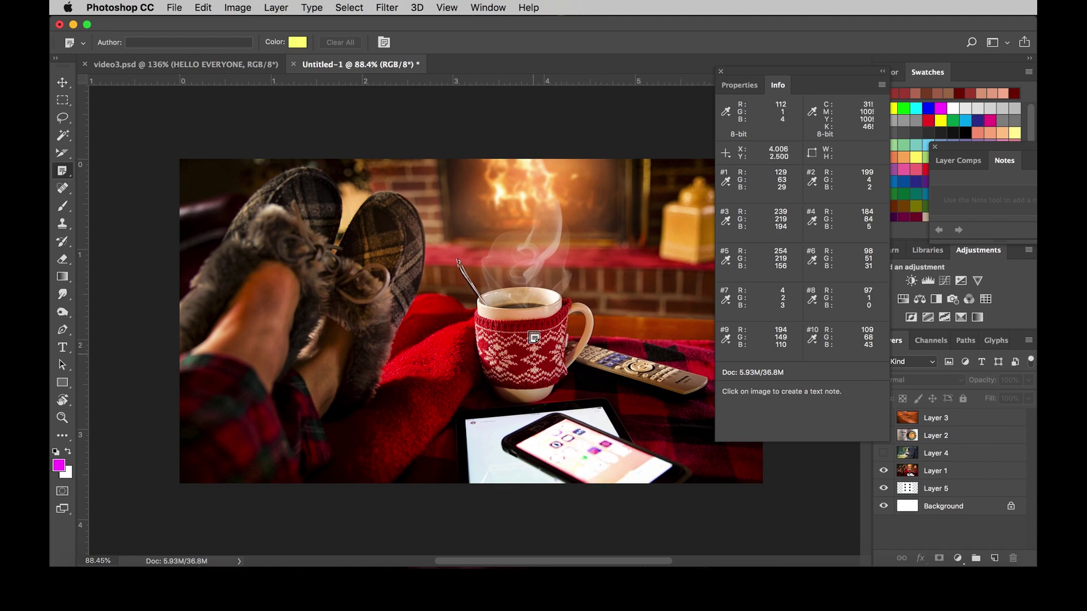
Step: Pin a note on the steam above the mug, removing a duplicate, and start its text
{"action": "left_click", "coordinate": [530, 267]}
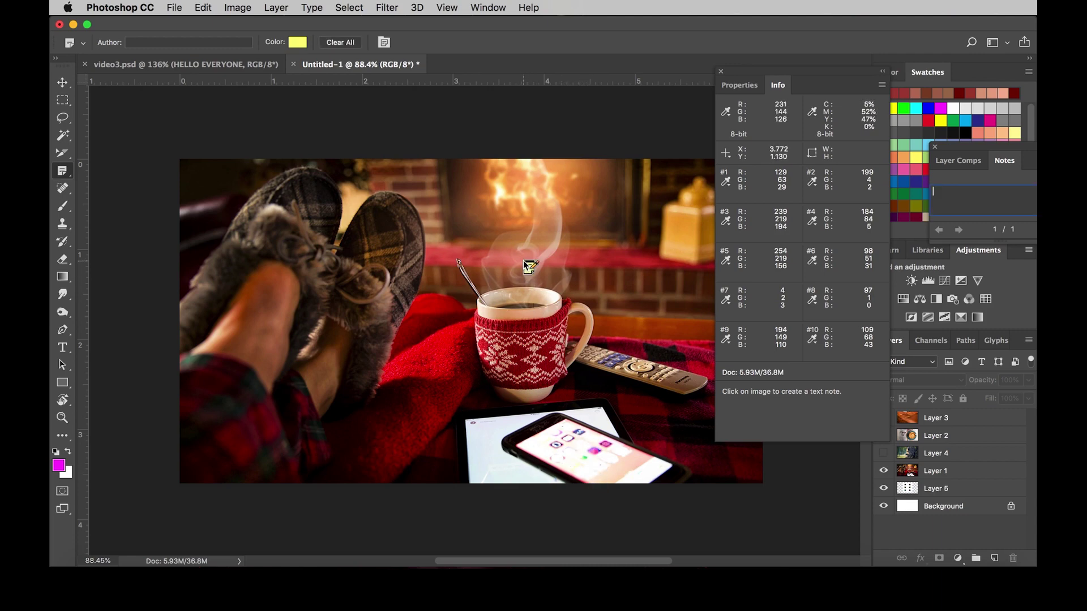
{"action": "left_click", "coordinate": [721, 73]}
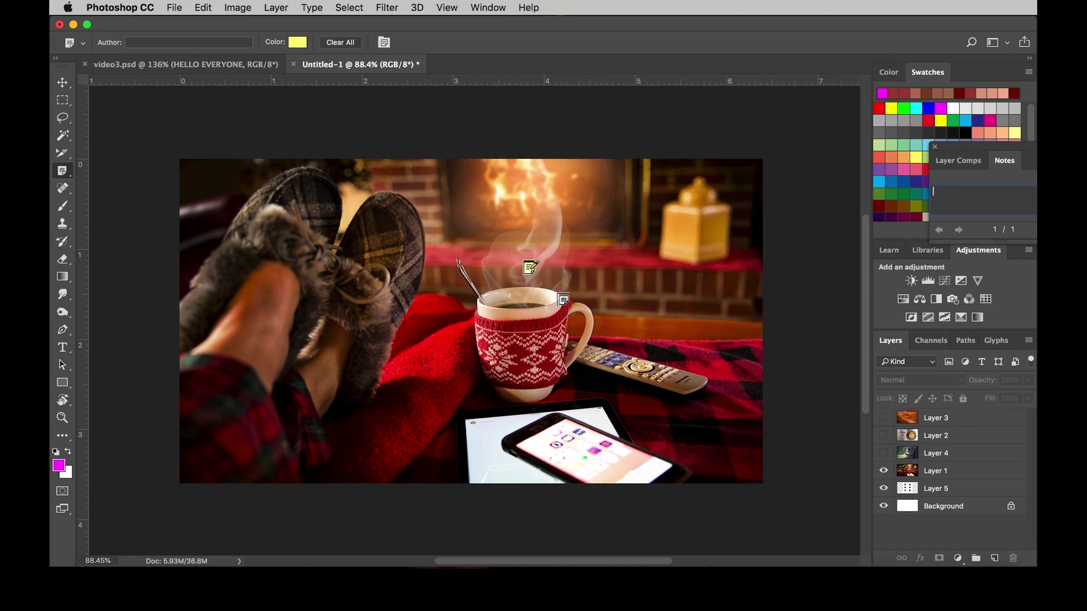
{"action": "key", "text": "Delete"}
{"action": "left_click_drag", "start_coordinate": [982, 149], "coordinate": [775, 94]}
{"action": "left_click", "coordinate": [504, 7]}
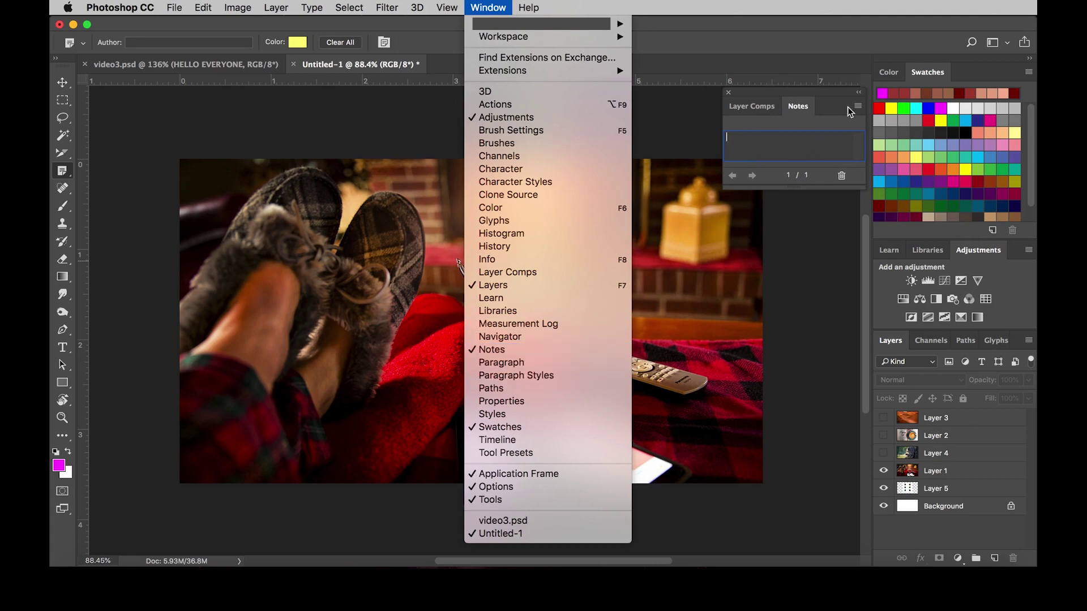
{"action": "left_click", "coordinate": [783, 149]}
{"action": "type", "text": "smoke added by me and pitched to client"}
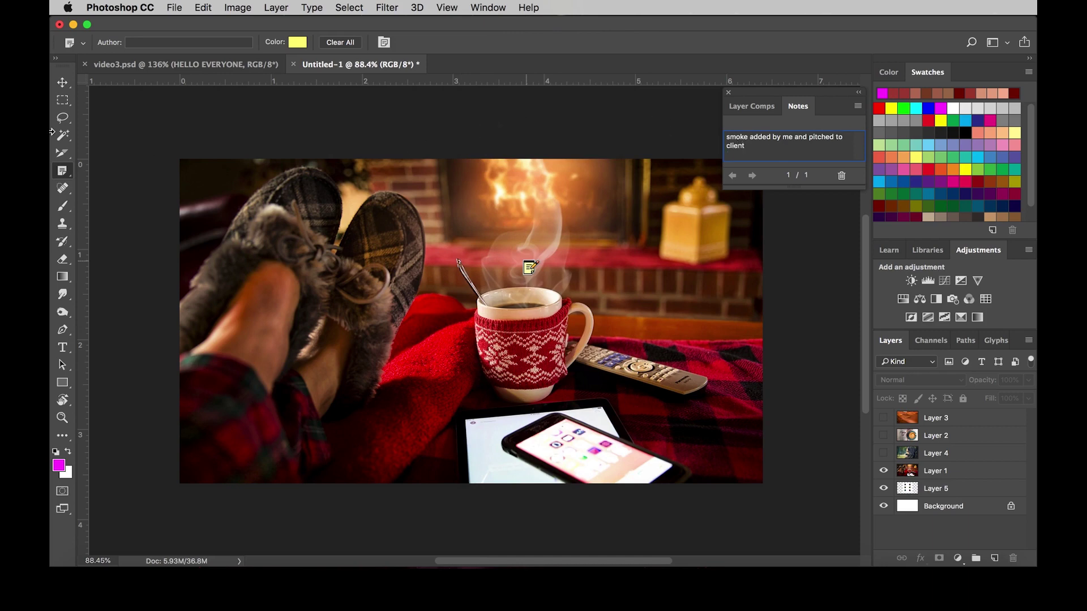
Step: Drag the note from beside the mug to the photo's upper-left corner
{"action": "left_click", "coordinate": [63, 83]}
{"action": "left_click", "coordinate": [547, 199]}
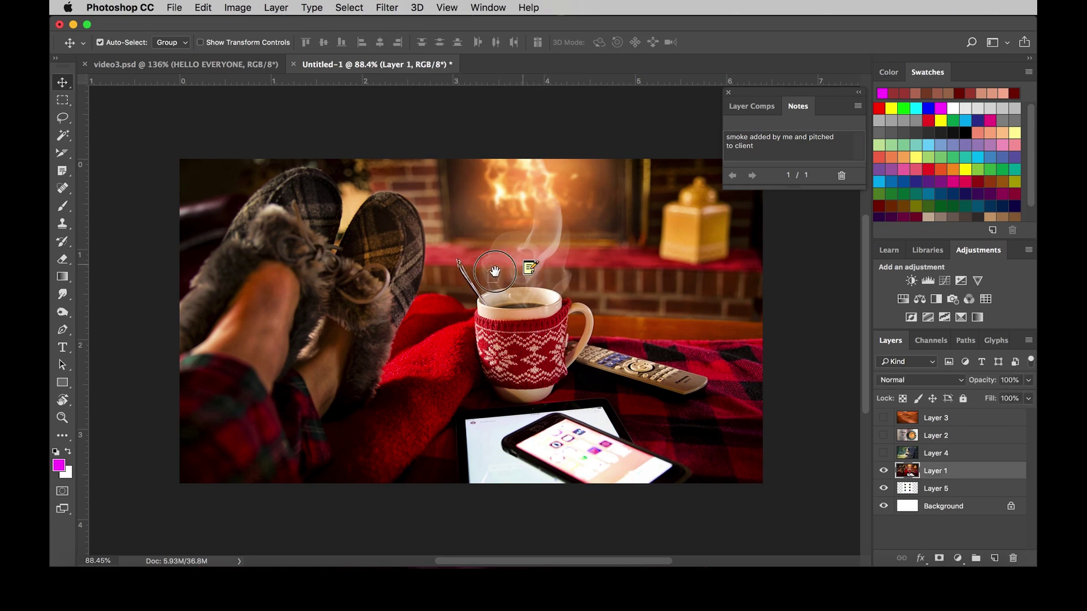
{"action": "left_click_drag", "start_coordinate": [531, 269], "coordinate": [531, 278]}
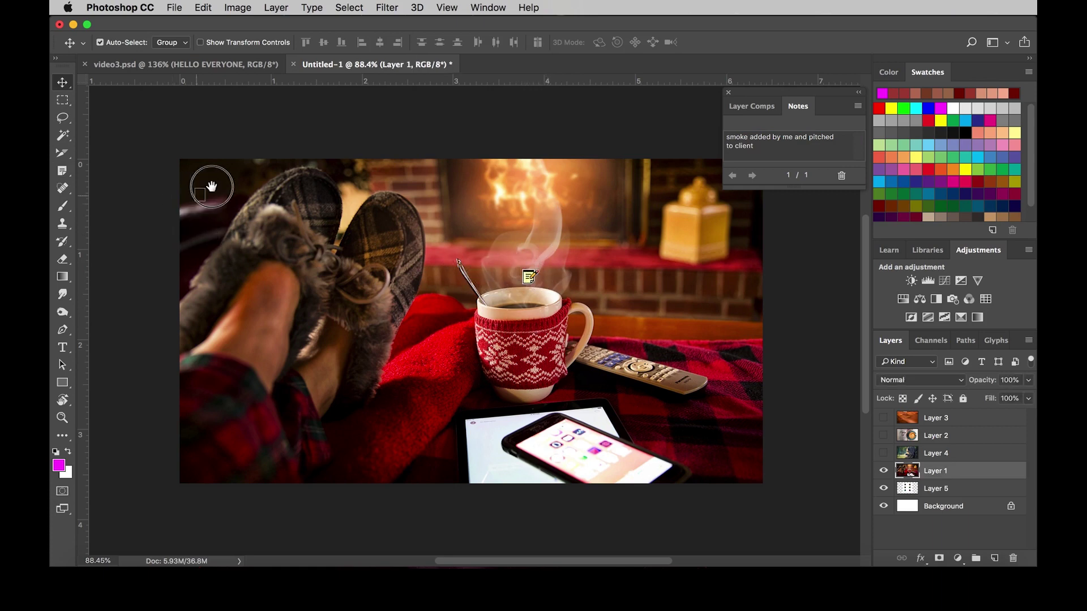
{"action": "left_click_drag", "start_coordinate": [186, 233], "coordinate": [210, 186]}
{"action": "key", "text": "ctrl+z"}
{"action": "left_click_drag", "start_coordinate": [209, 174], "coordinate": [213, 172]}
Step: Close the Notes panel and fine-tune the note's position in the upper-left
{"action": "left_click", "coordinate": [859, 91]}
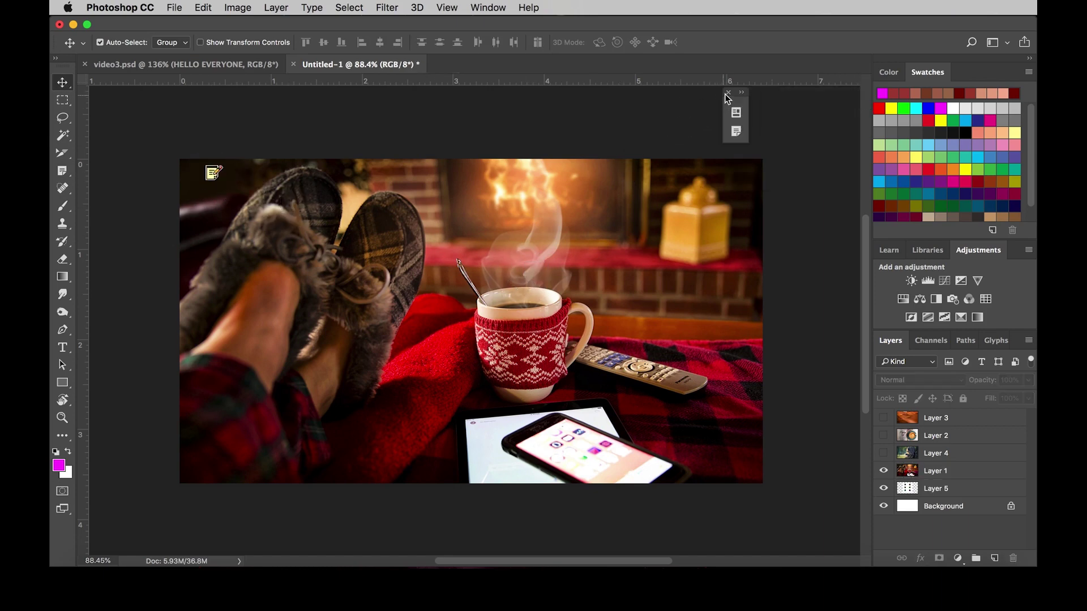
{"action": "left_click", "coordinate": [728, 92]}
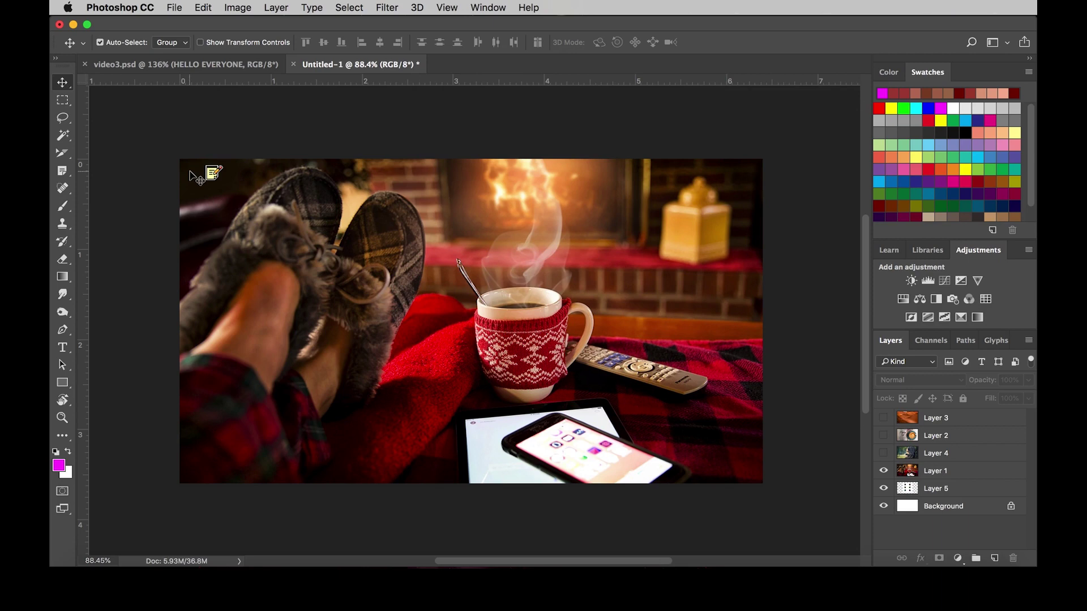
{"action": "left_click_drag", "start_coordinate": [213, 174], "coordinate": [202, 181]}
{"action": "left_click_drag", "start_coordinate": [202, 178], "coordinate": [220, 189]}
Step: Bring up the Notes panel from the Window menu and trash the note, confirming Yes
{"action": "left_click", "coordinate": [488, 8]}
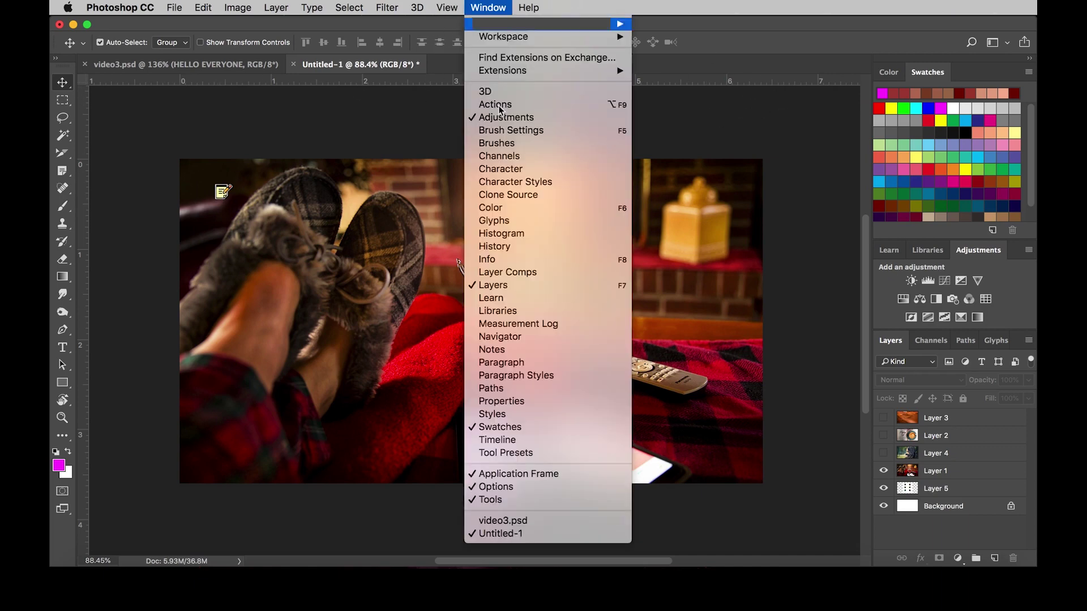
{"action": "left_click", "coordinate": [492, 349]}
{"action": "triple_click", "coordinate": [631, 140]}
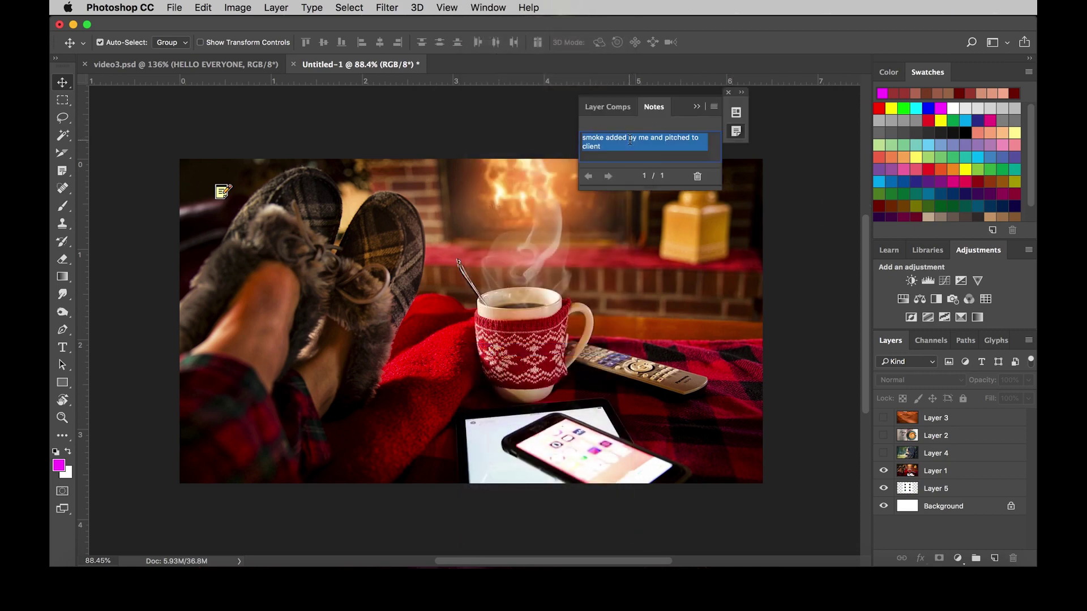
{"action": "left_click", "coordinate": [649, 109]}
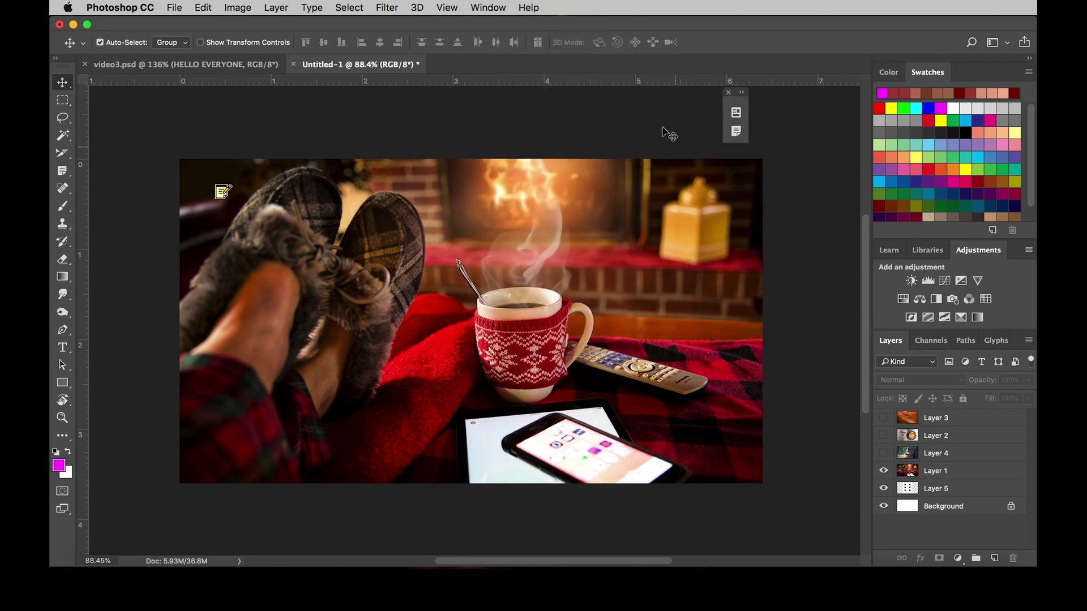
{"action": "left_click", "coordinate": [736, 110]}
{"action": "left_click", "coordinate": [736, 132]}
{"action": "left_click", "coordinate": [698, 177]}
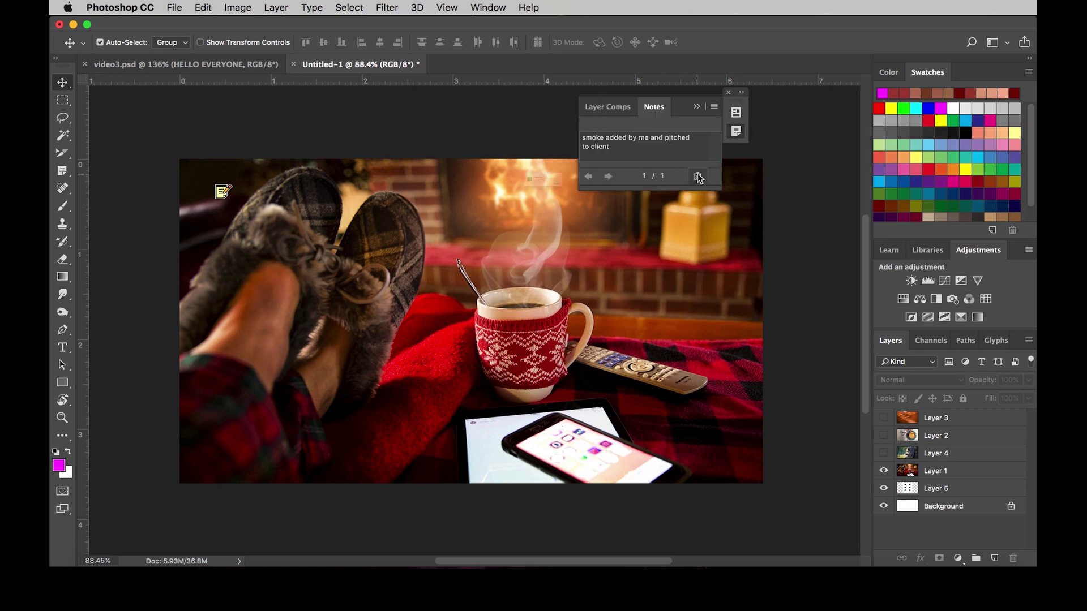
{"action": "left_click", "coordinate": [645, 211]}
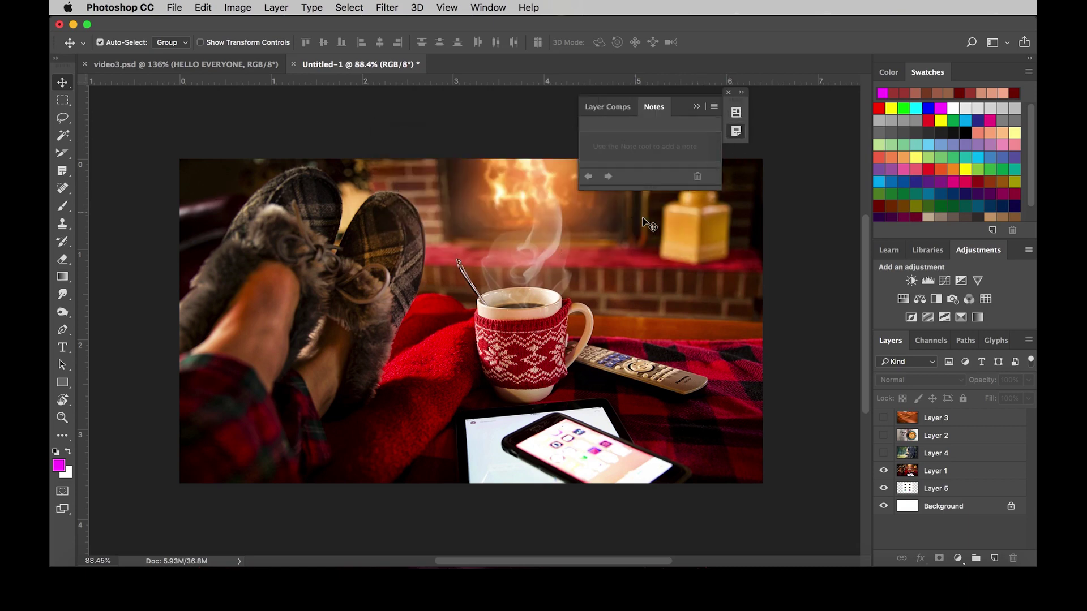
{"action": "left_click", "coordinate": [727, 92]}
Step: Show the Layer 3 dunes and number seven footprints along the lower trail with count markers
{"action": "left_click_drag", "start_coordinate": [63, 153], "coordinate": [125, 236]}
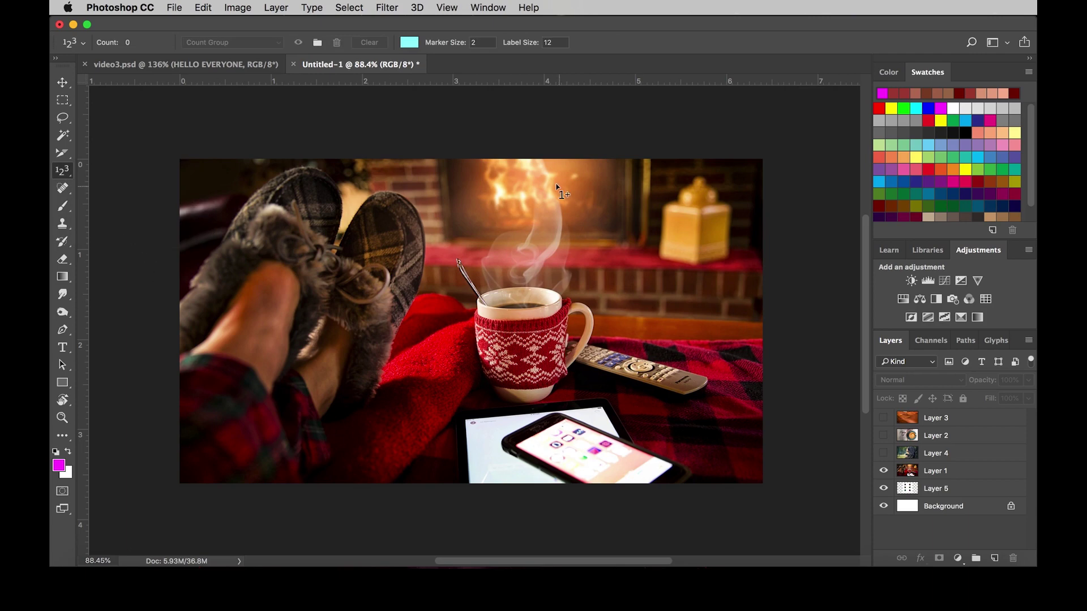
{"action": "left_click", "coordinate": [884, 419]}
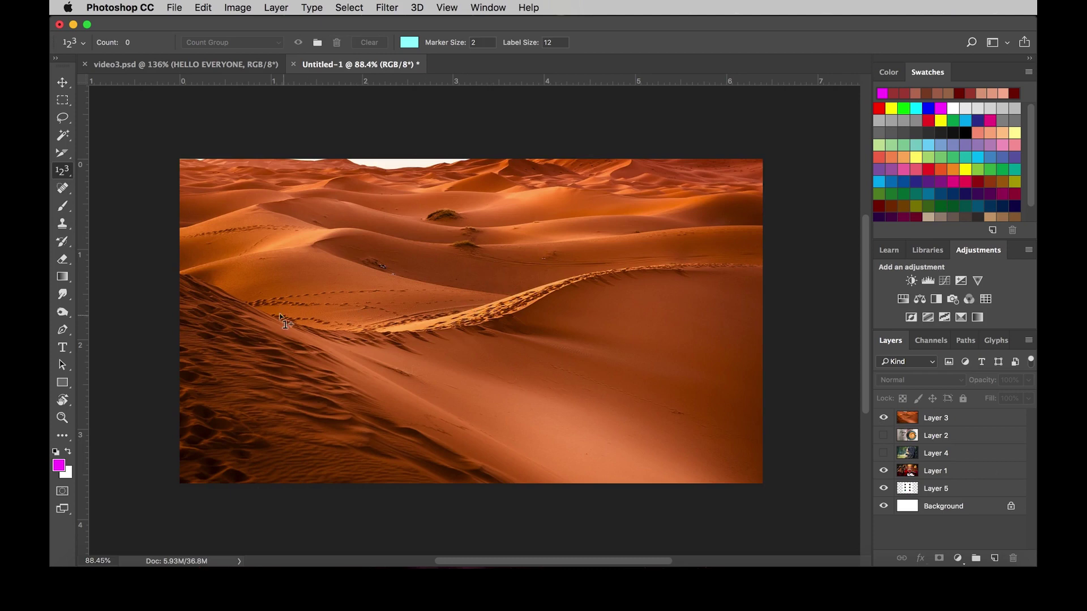
{"action": "scroll", "coordinate": [278, 317], "scroll_direction": "up", "scroll_amount": 5}
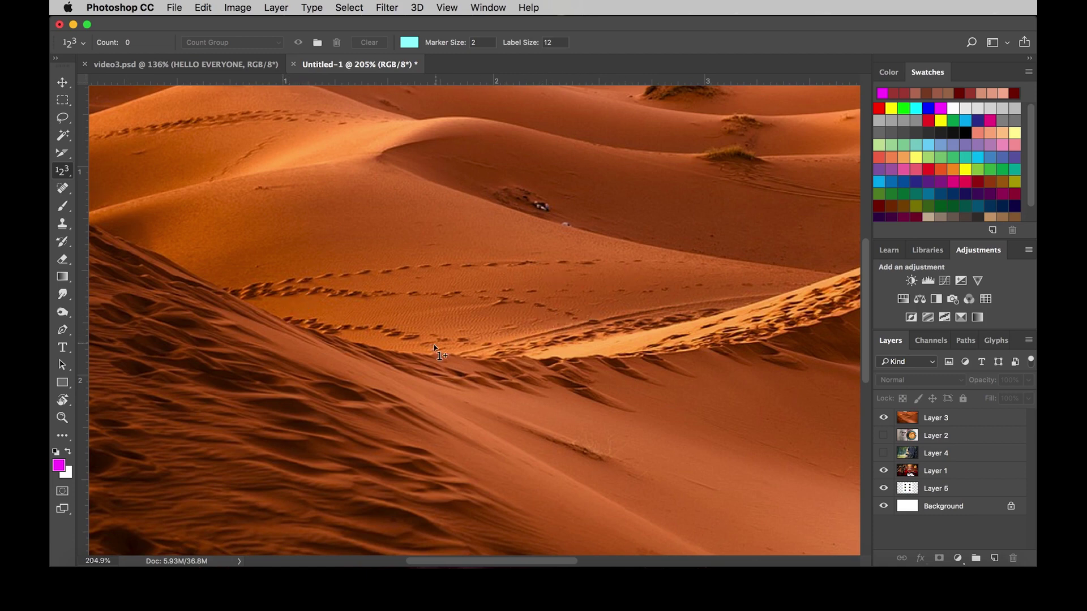
{"action": "left_click", "coordinate": [411, 336]}
{"action": "left_click", "coordinate": [397, 333]}
{"action": "left_click", "coordinate": [385, 332]}
{"action": "left_click", "coordinate": [362, 327]}
{"action": "left_click", "coordinate": [331, 329]}
{"action": "left_click", "coordinate": [318, 324]}
{"action": "left_click", "coordinate": [314, 320]}
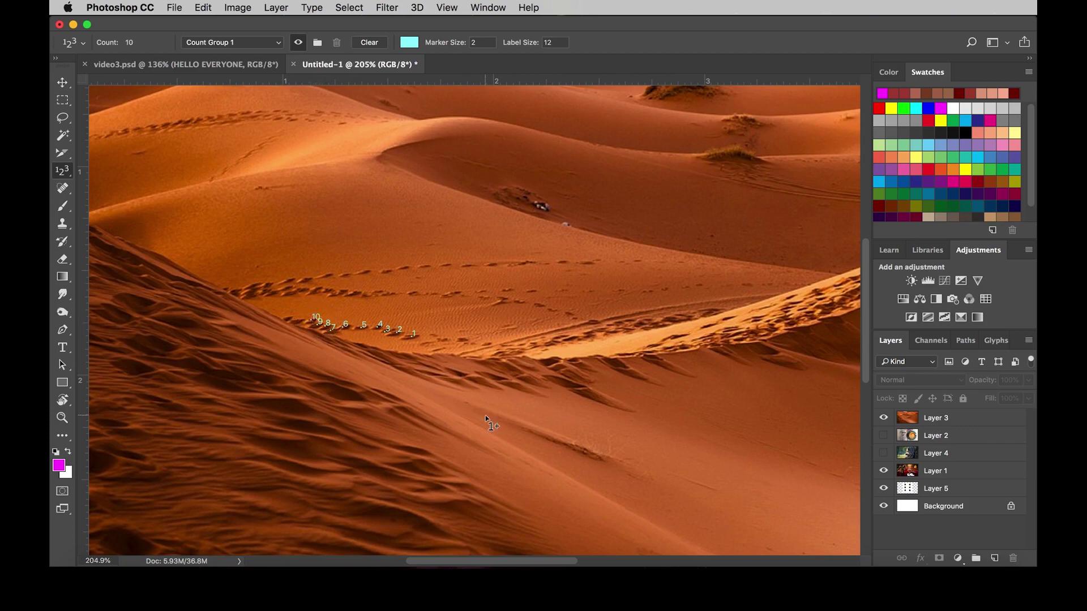
Step: Add count markers to eleven footprints along the upper trail
{"action": "scroll", "coordinate": [283, 320], "scroll_direction": "up", "scroll_amount": 5}
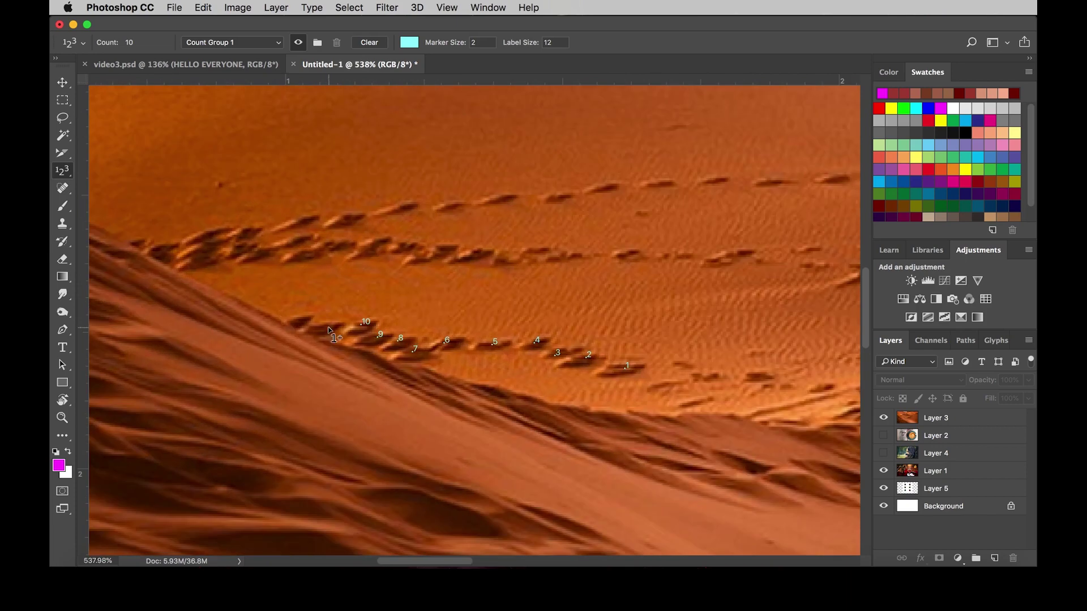
{"action": "left_click", "coordinate": [309, 246]}
{"action": "left_click", "coordinate": [335, 221]}
{"action": "left_click", "coordinate": [331, 243]}
{"action": "left_click", "coordinate": [298, 234]}
{"action": "left_click", "coordinate": [396, 206]}
{"action": "left_click", "coordinate": [380, 239]}
{"action": "left_click", "coordinate": [456, 201]}
{"action": "left_click", "coordinate": [437, 250]}
{"action": "left_click", "coordinate": [486, 252]}
{"action": "left_click", "coordinate": [507, 201]}
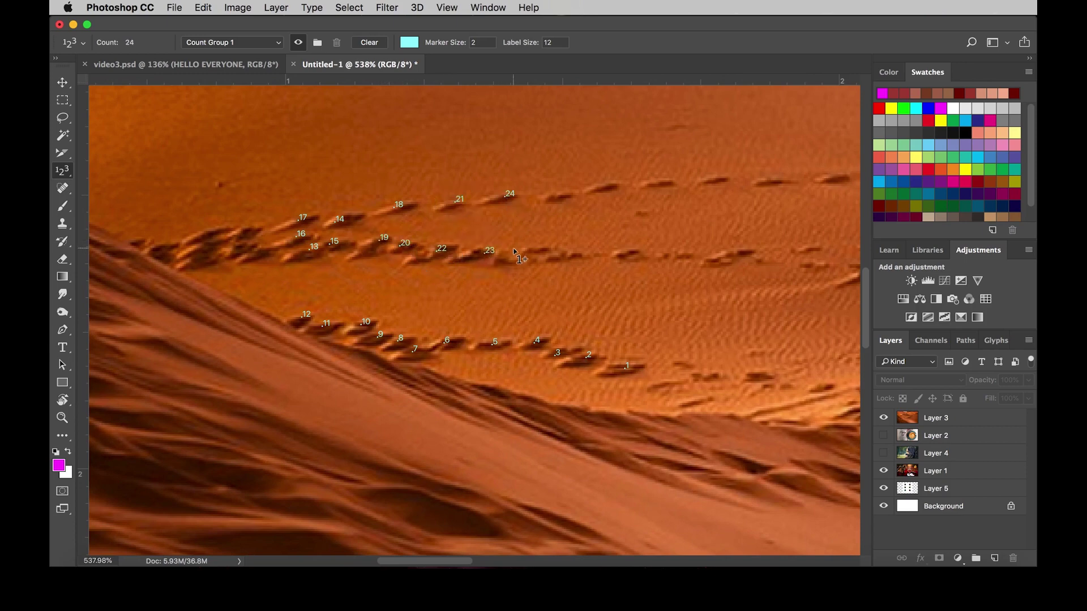
{"action": "left_click", "coordinate": [514, 245]}
Step: Undo the most recent count markers
{"action": "scroll", "coordinate": [432, 328], "scroll_direction": "down", "scroll_amount": 8}
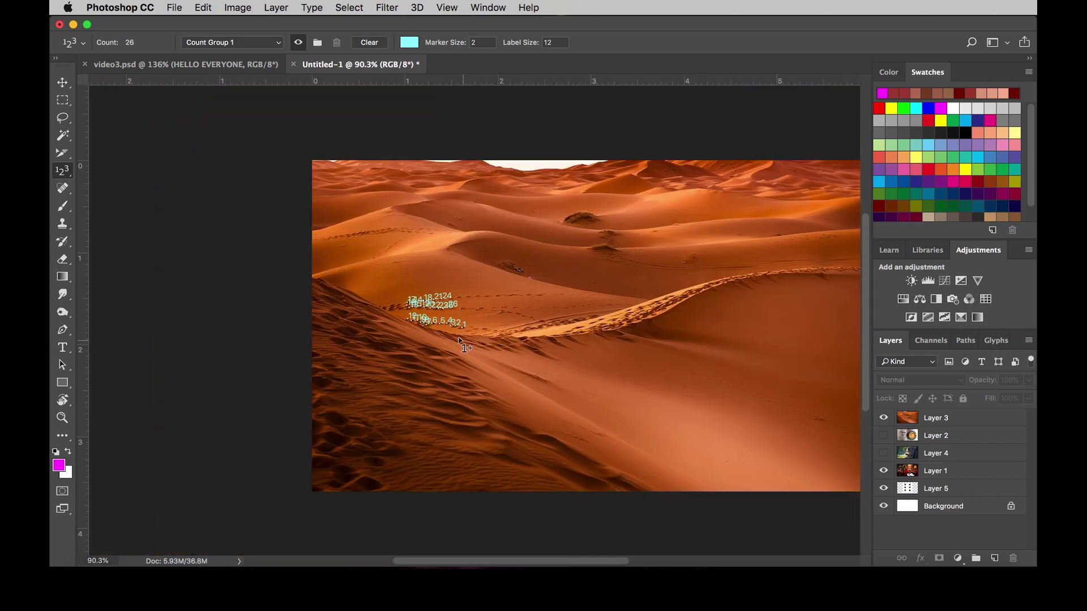
{"action": "scroll", "coordinate": [460, 340], "scroll_direction": "up", "scroll_amount": 5}
{"action": "scroll", "coordinate": [448, 331], "scroll_direction": "down", "scroll_amount": 5}
{"action": "key", "text": "super+z"}
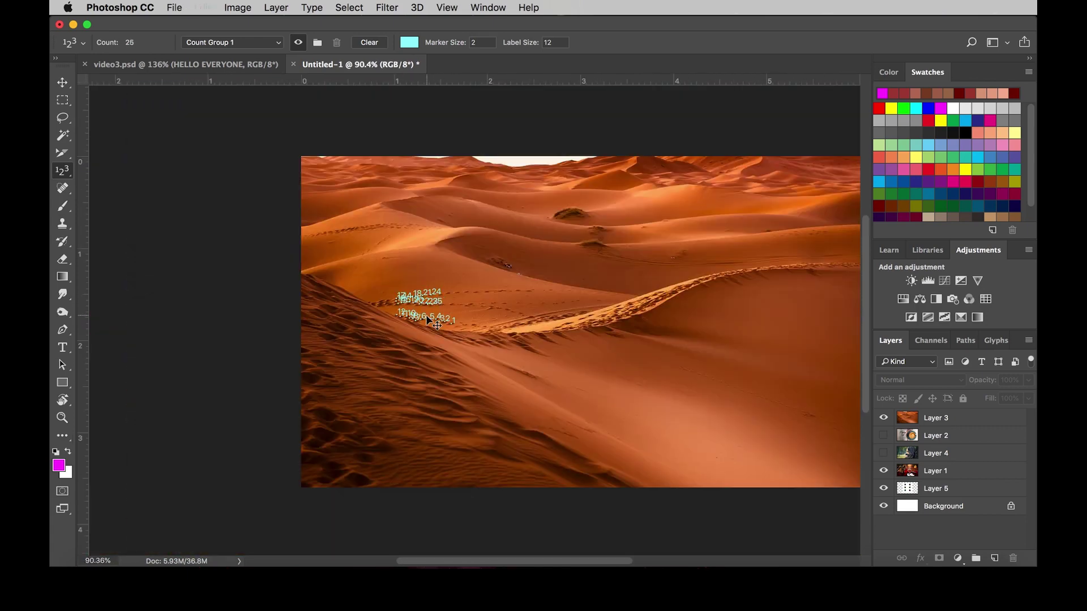
{"action": "key", "text": "super+alt+z"}
{"action": "key", "text": "super+alt+z"}
{"action": "key", "text": "super+alt+z"}
{"action": "key", "text": "super+alt+z"}
{"action": "key", "text": "super+alt+z"}
{"action": "key", "text": "super+alt+z"}
{"action": "key", "text": "super+alt+z"}
{"action": "key", "text": "super+alt+z"}
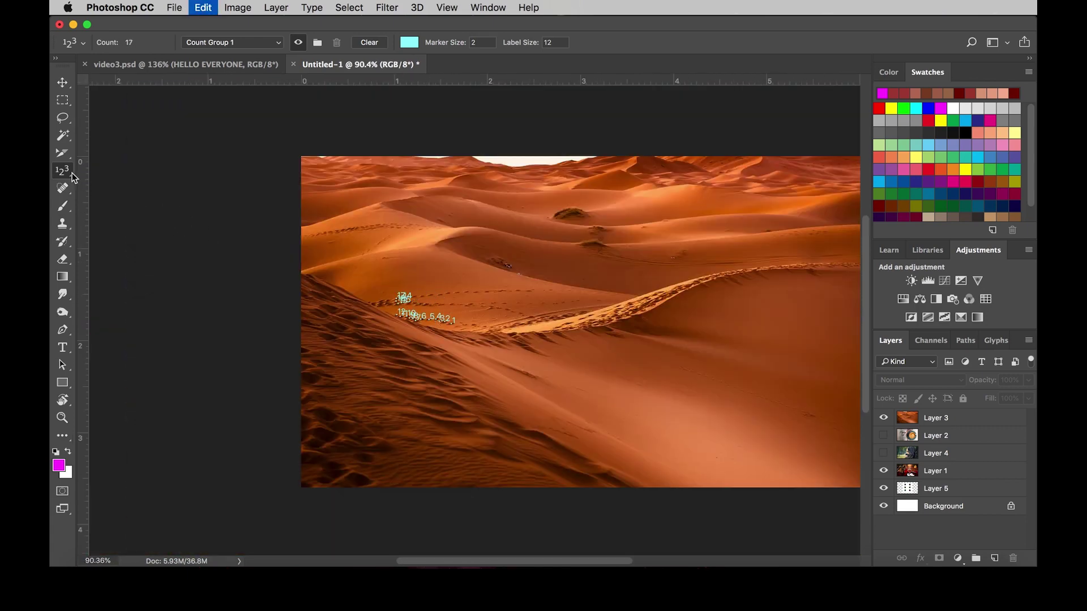
{"action": "key", "text": "super+alt+z"}
{"action": "key", "text": "super+alt+z"}
{"action": "key", "text": "super+alt+z"}
{"action": "key", "text": "super+alt+z"}
{"action": "key", "text": "super+alt+z"}
Step: Pick the Spot Healing Brush (Content-Aware, 30 px) and select Layer 3, the dunes
{"action": "right_click", "coordinate": [67, 170]}
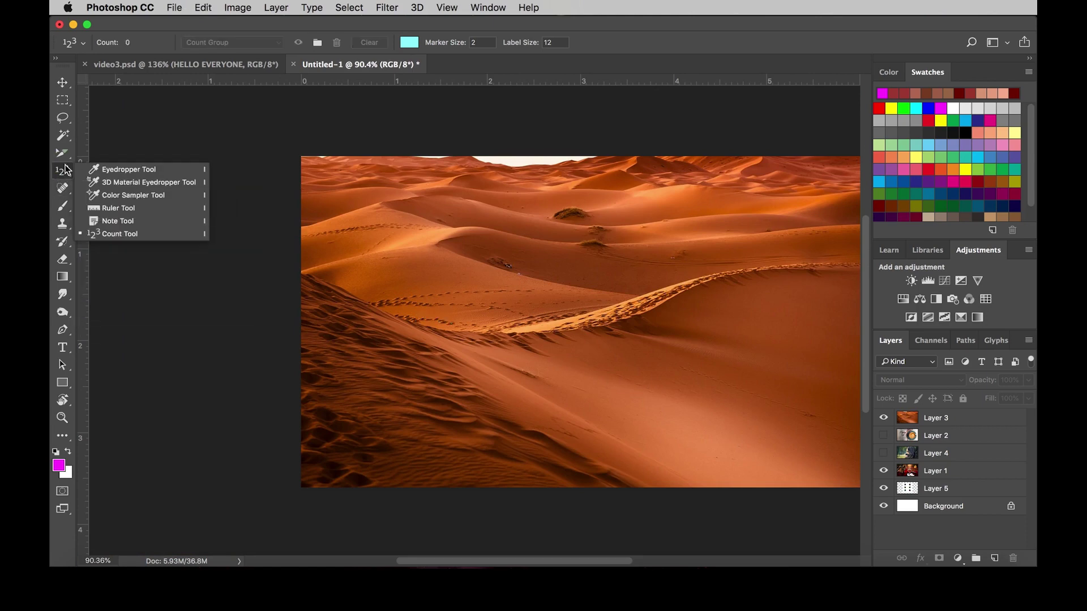
{"action": "left_click", "coordinate": [63, 189]}
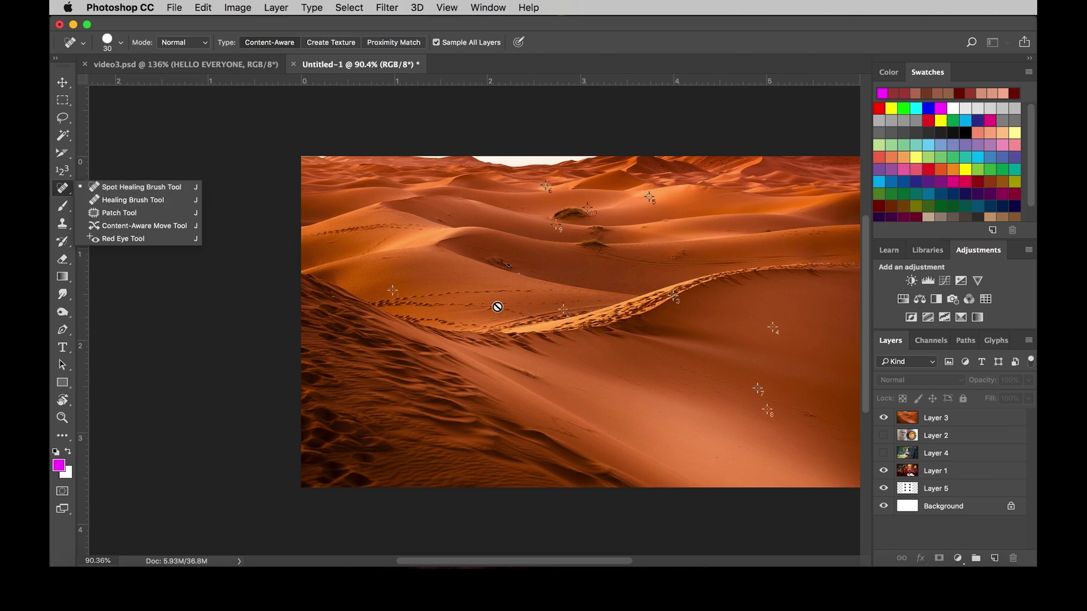
{"action": "key", "text": "v"}
{"action": "scroll", "coordinate": [542, 319], "scroll_direction": "up", "scroll_amount": 5}
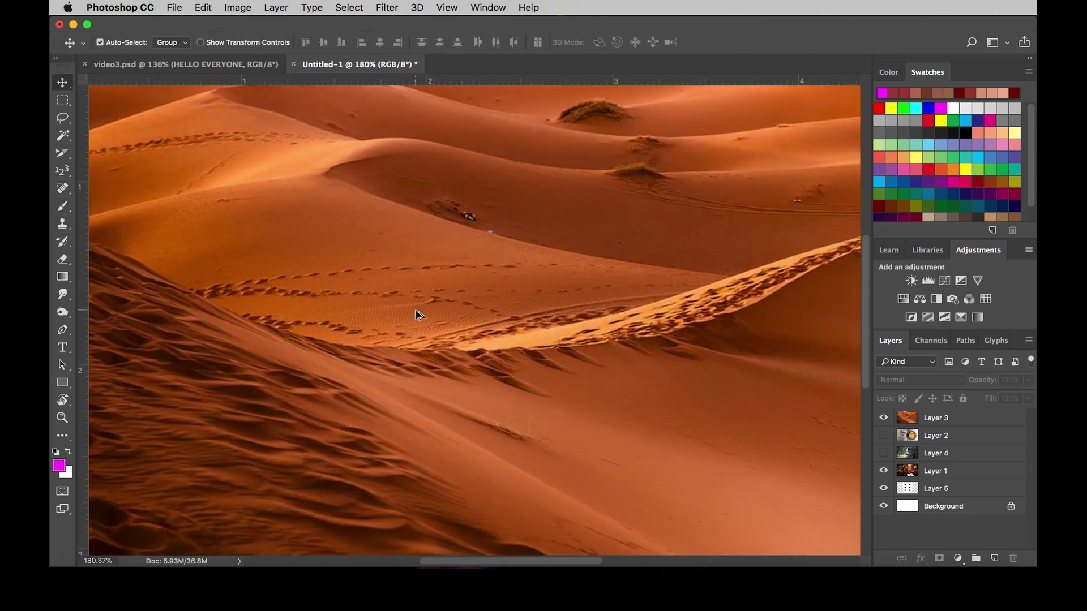
{"action": "scroll", "coordinate": [175, 162], "scroll_direction": "up", "scroll_amount": 1}
{"action": "scroll", "coordinate": [420, 357], "scroll_direction": "up", "scroll_amount": 3}
{"action": "scroll", "coordinate": [513, 356], "scroll_direction": "down", "scroll_amount": 3}
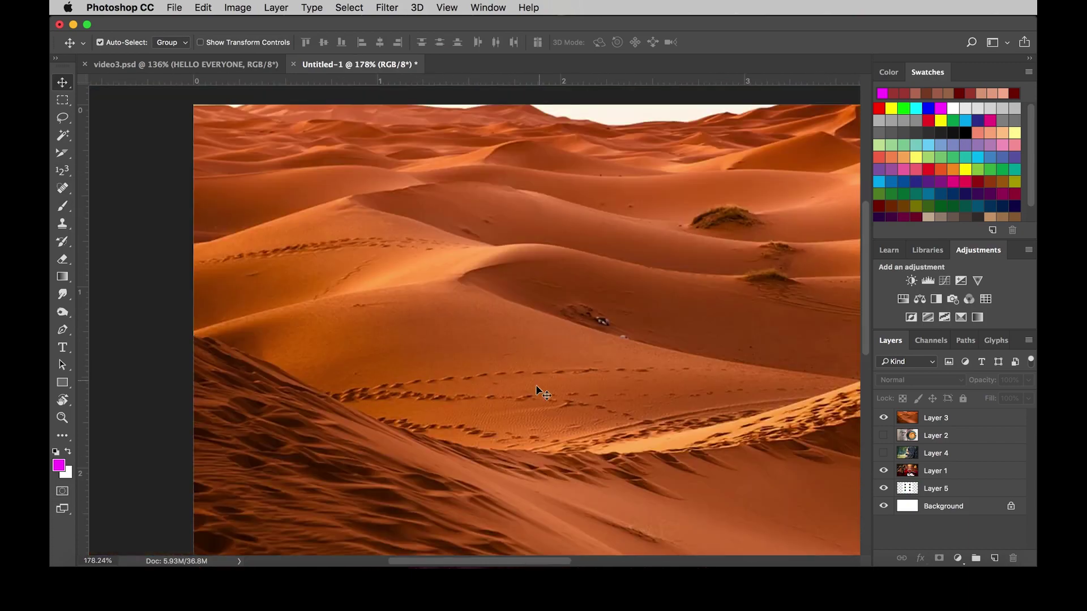
{"action": "left_click_drag", "start_coordinate": [504, 348], "coordinate": [388, 260]}
{"action": "key", "text": "j"}
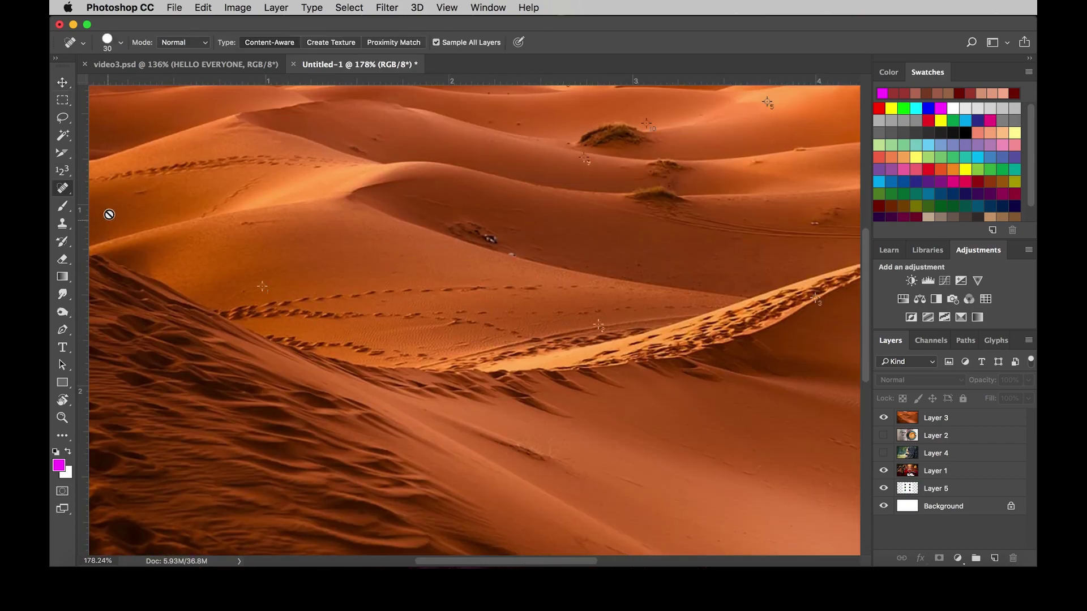
{"action": "right_click", "coordinate": [68, 195]}
{"action": "left_click", "coordinate": [135, 188]}
{"action": "left_click", "coordinate": [955, 421]}
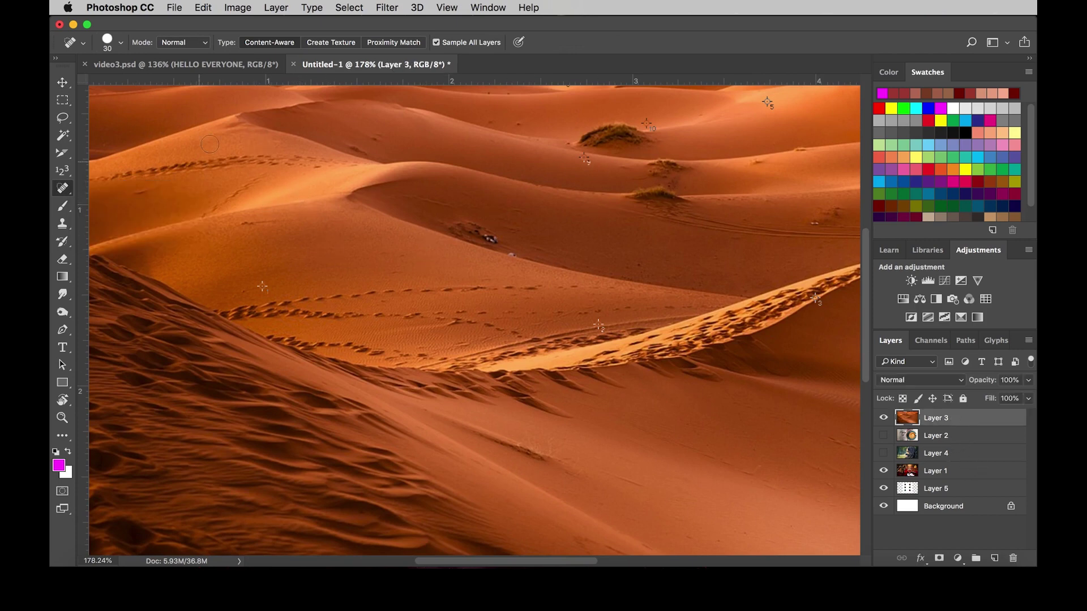
Step: Resize the spot healing brush with the brush picker's Size slider and the bracket keys
{"action": "left_click", "coordinate": [119, 45]}
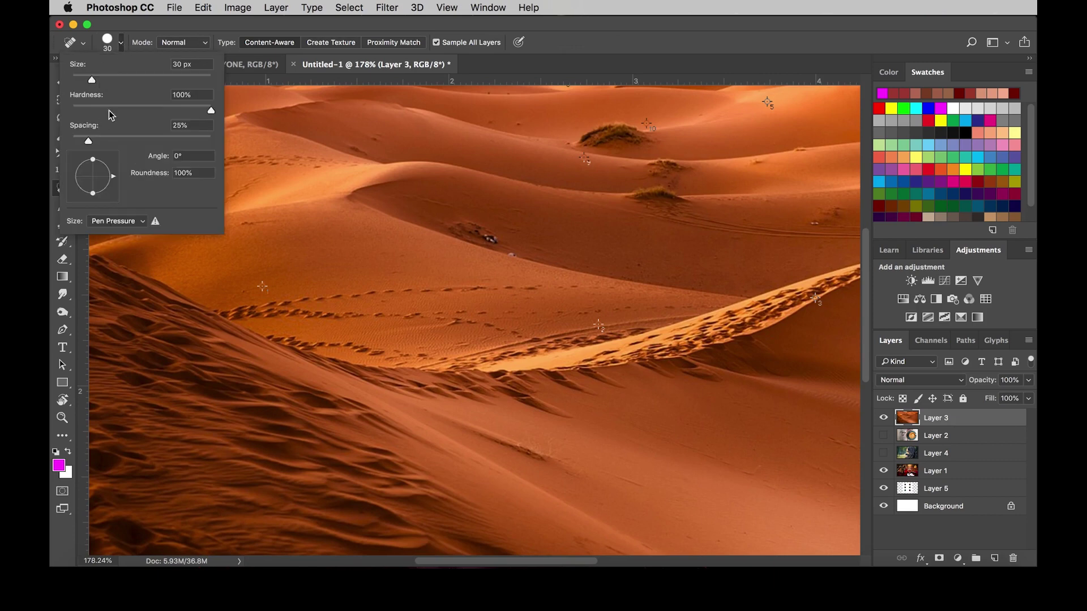
{"action": "left_click_drag", "start_coordinate": [94, 85], "coordinate": [101, 83]}
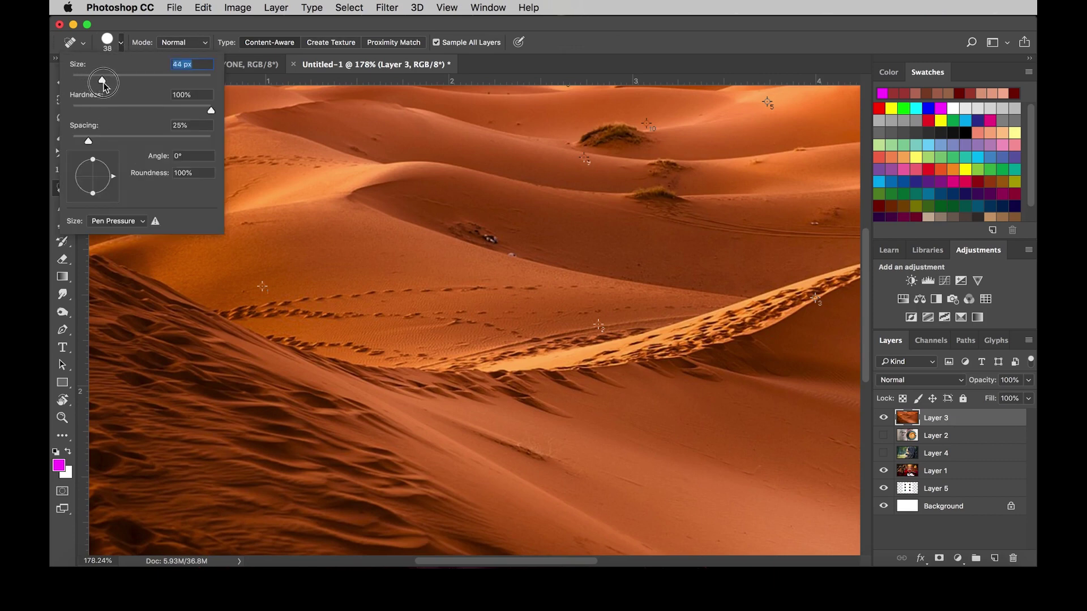
{"action": "left_click", "coordinate": [272, 170]}
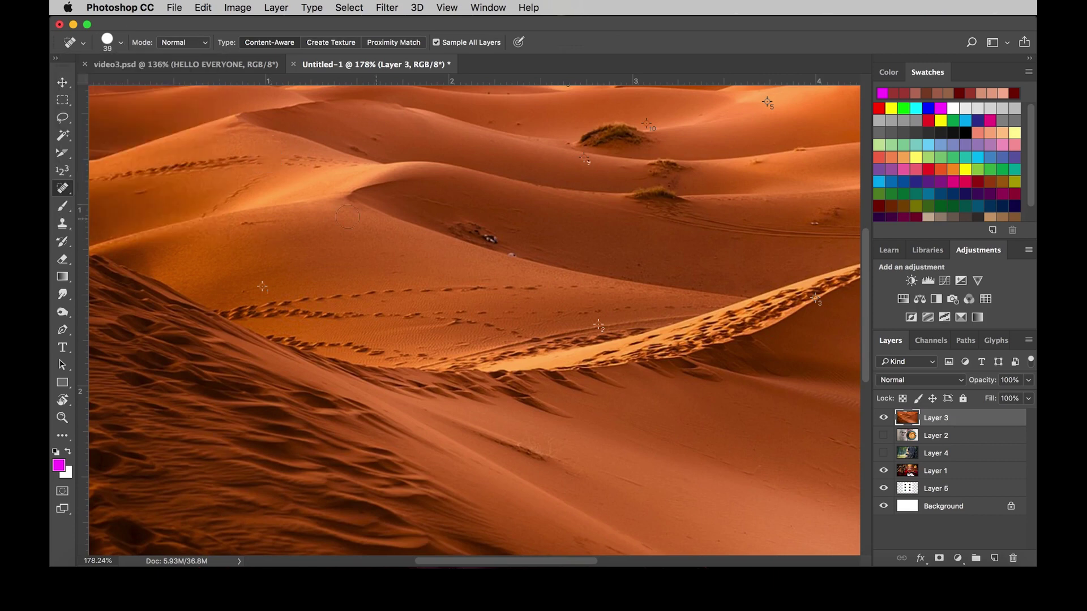
{"action": "left_click", "coordinate": [123, 44]}
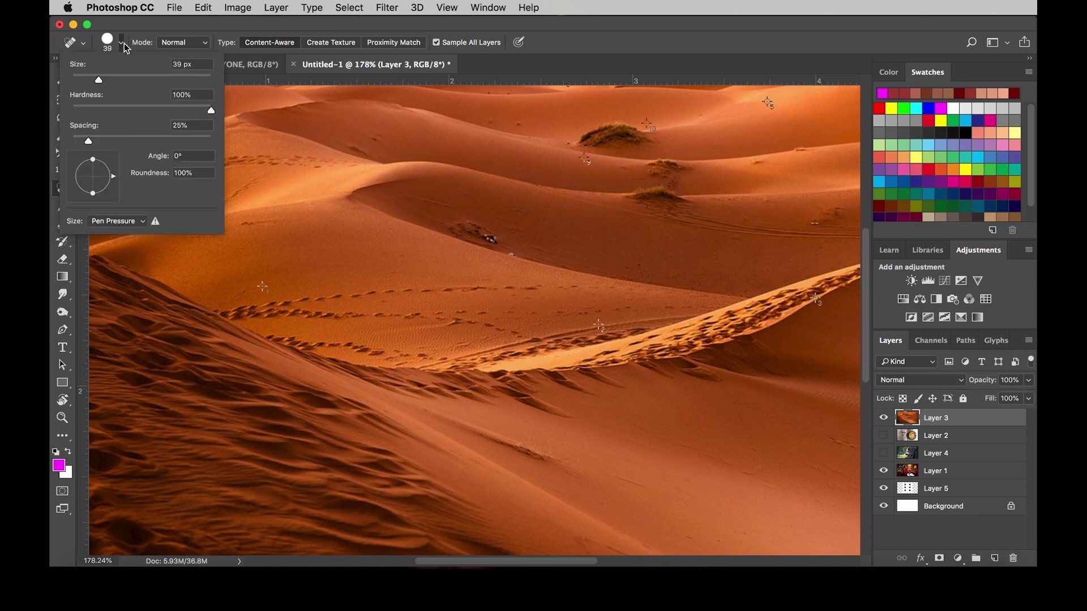
{"action": "left_click", "coordinate": [125, 48]}
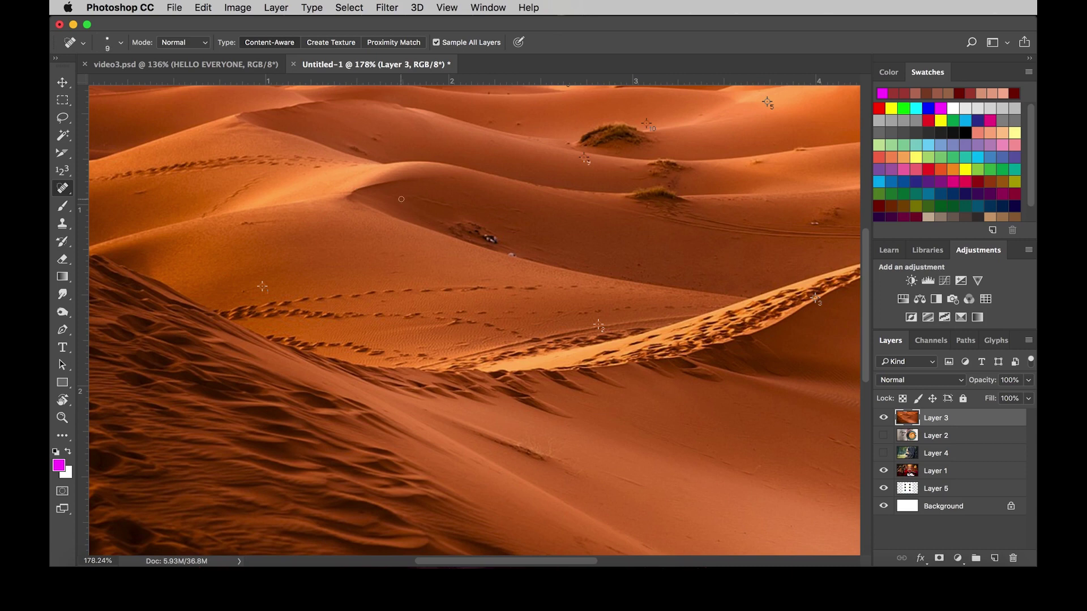
{"action": "key", "text": "bracketright"}
{"action": "key", "text": "bracketright"}
{"action": "key", "text": "bracketright"}
{"action": "key", "text": "bracketleft"}
{"action": "key", "text": "bracketleft"}
Step: Set the spot healing brush to 20 px and zoom in on the footprint trail
{"action": "right_click", "coordinate": [401, 201]}
{"action": "left_click_drag", "start_coordinate": [435, 226], "coordinate": [433, 226]}
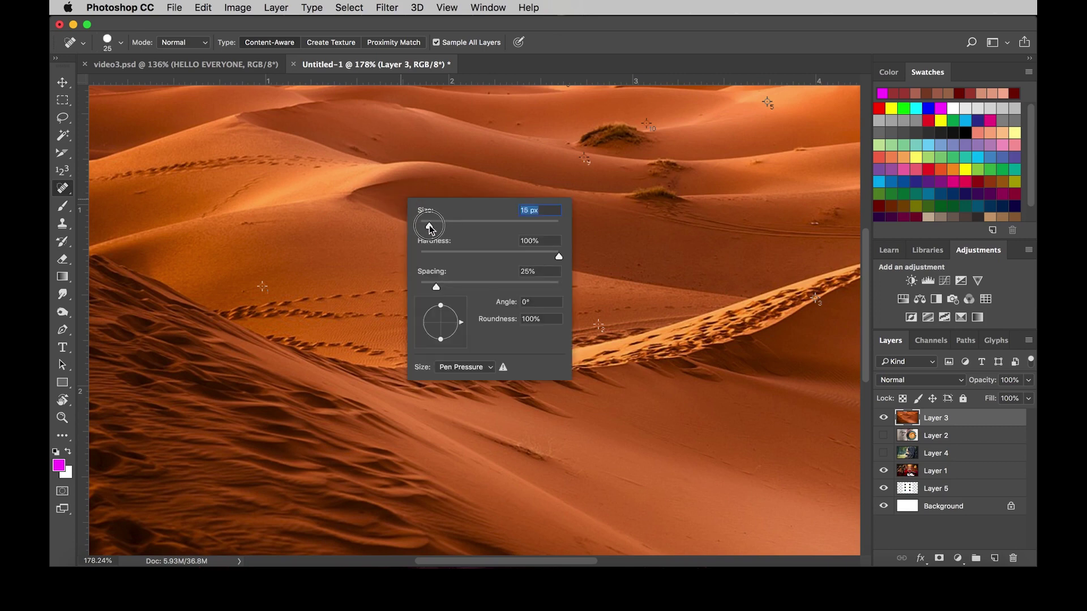
{"action": "key", "text": "Return"}
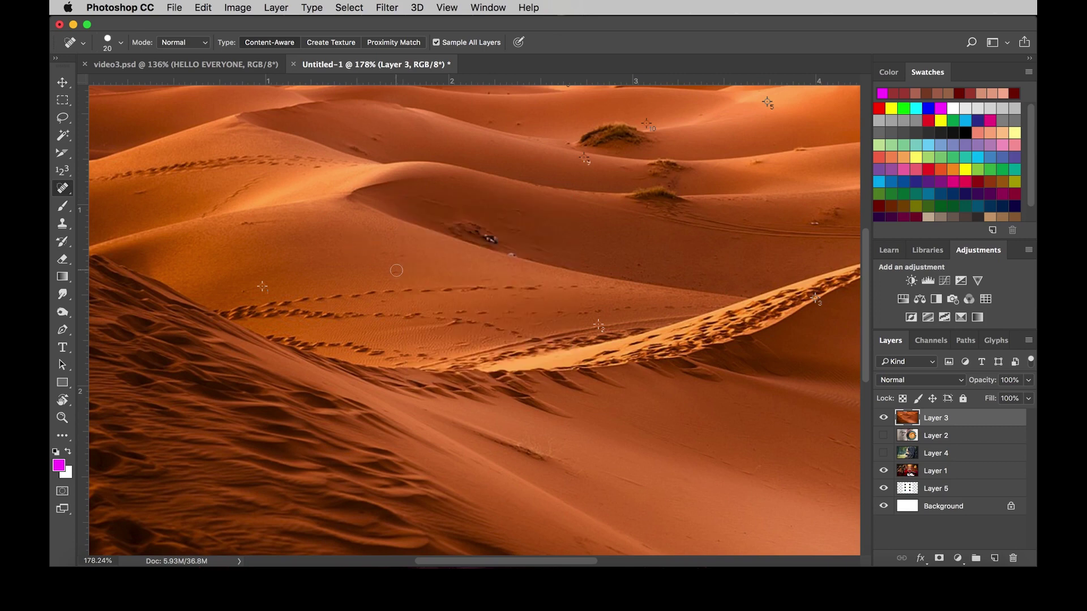
{"action": "scroll", "coordinate": [398, 296], "scroll_direction": "up", "scroll_amount": 4}
{"action": "scroll", "coordinate": [449, 281], "scroll_direction": "up", "scroll_amount": 3}
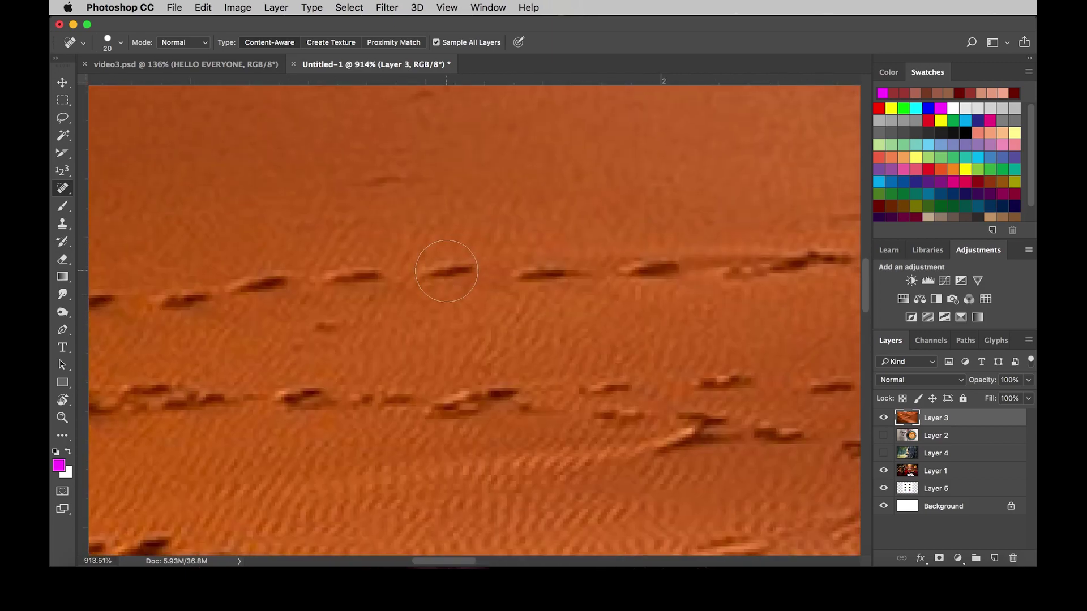
Step: Heal the footprints and small marks along the middle dune trail
{"action": "left_click", "coordinate": [446, 271]}
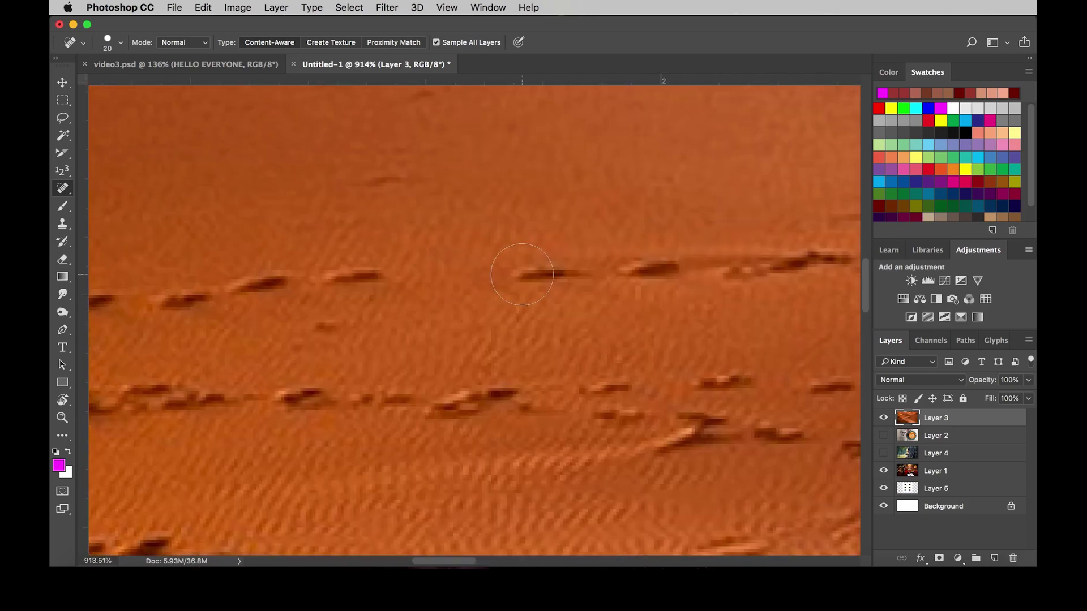
{"action": "mouse_move", "coordinate": [524, 275]}
{"action": "left_mouse_down"}
{"action": "mouse_move", "coordinate": [568, 277]}
{"action": "mouse_move", "coordinate": [558, 275]}
{"action": "left_mouse_up"}
{"action": "left_click", "coordinate": [390, 187]}
{"action": "left_click_drag", "start_coordinate": [357, 266], "coordinate": [339, 271]}
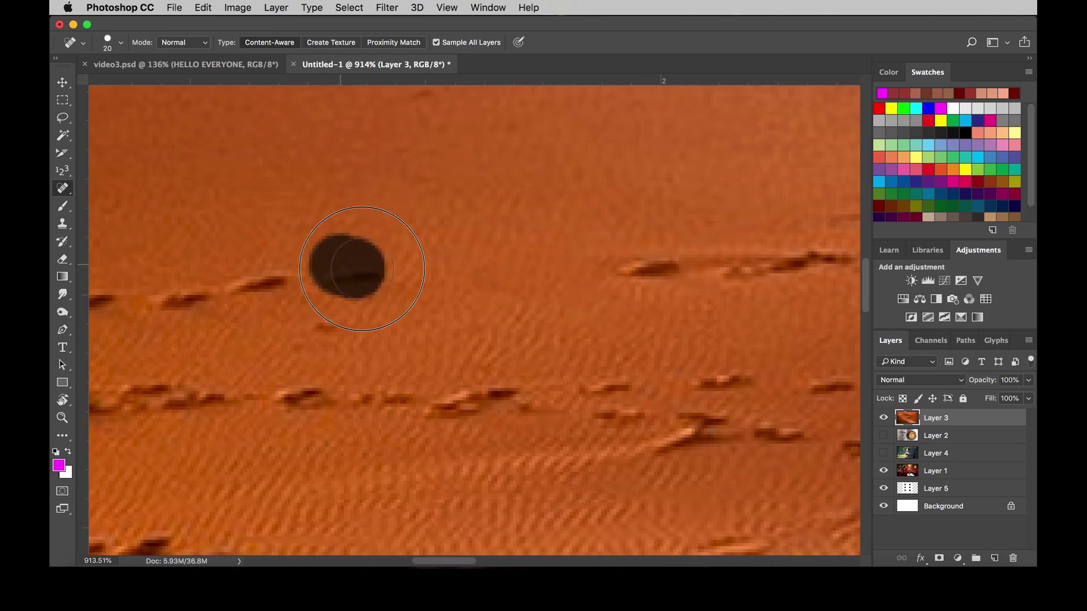
{"action": "left_click", "coordinate": [325, 329]}
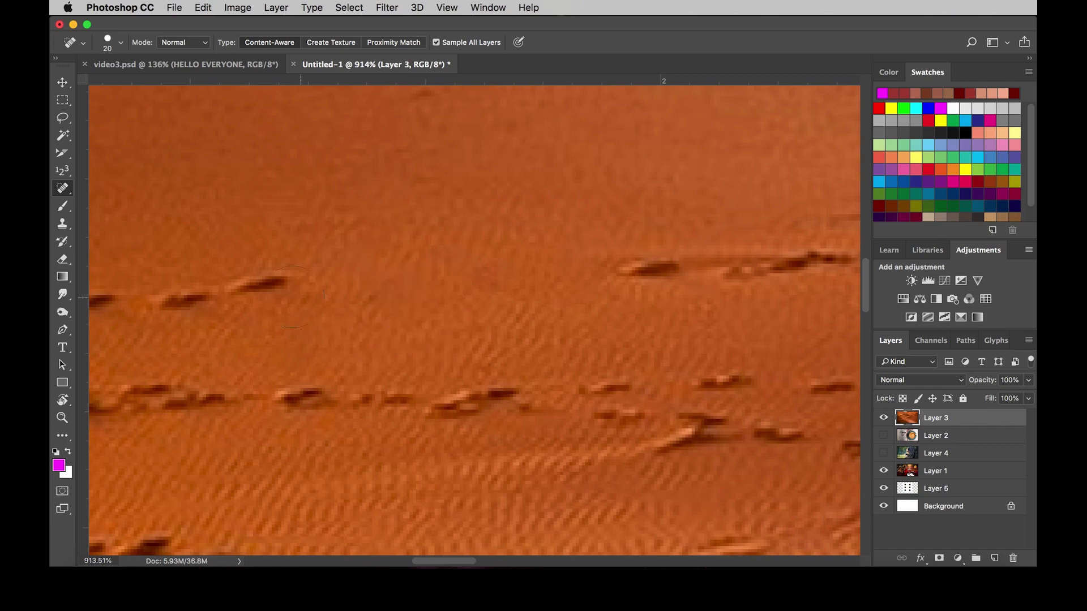
{"action": "left_click", "coordinate": [283, 277]}
Step: Heal one more trail footprint, zoom back out, and return to the Move tool
{"action": "scroll", "coordinate": [439, 301], "scroll_direction": "down", "scroll_amount": 5}
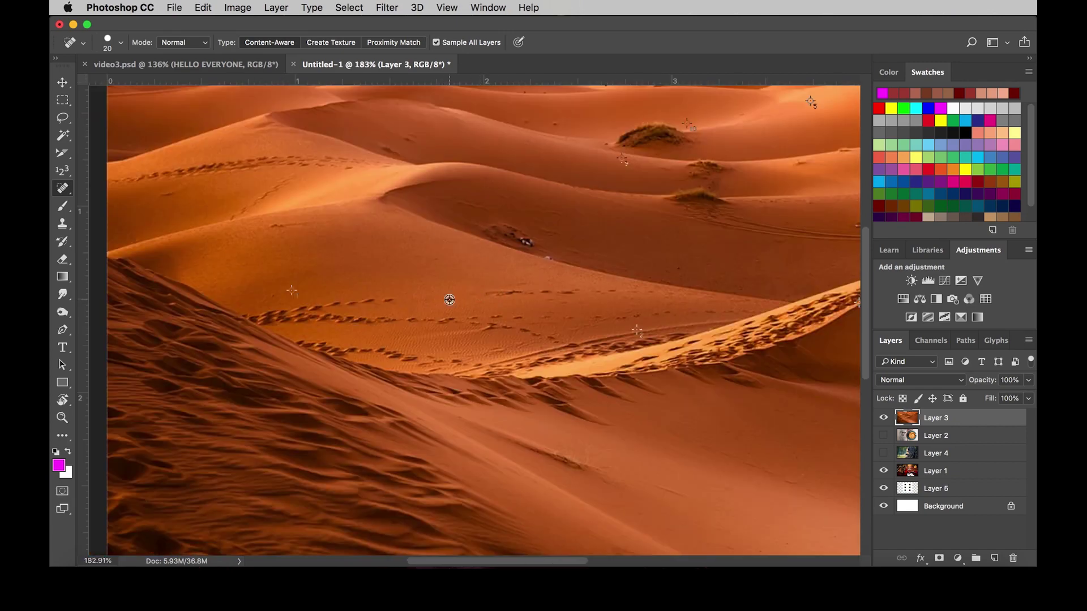
{"action": "scroll", "coordinate": [449, 300], "scroll_direction": "up", "scroll_amount": 4}
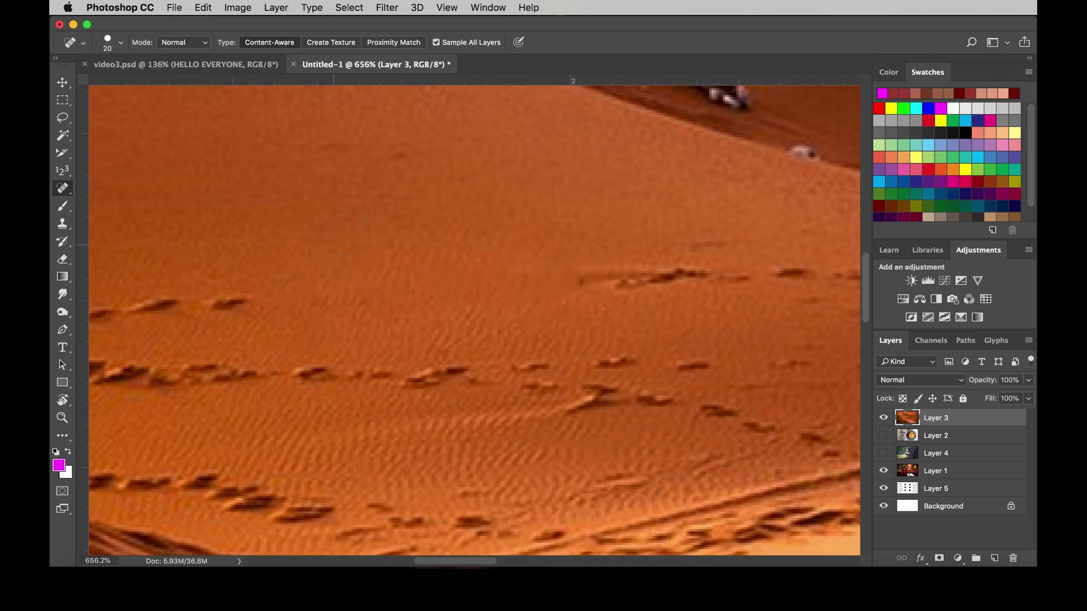
{"action": "scroll", "coordinate": [370, 310], "scroll_direction": "down", "scroll_amount": 3}
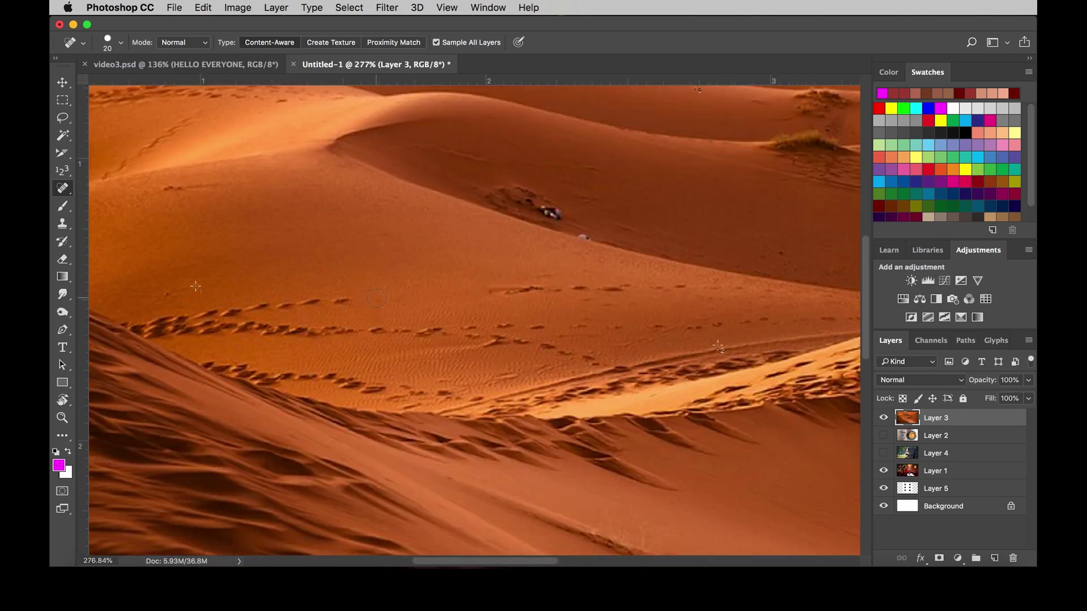
{"action": "left_click", "coordinate": [397, 299]}
{"action": "scroll", "coordinate": [342, 309], "scroll_direction": "up", "scroll_amount": 2}
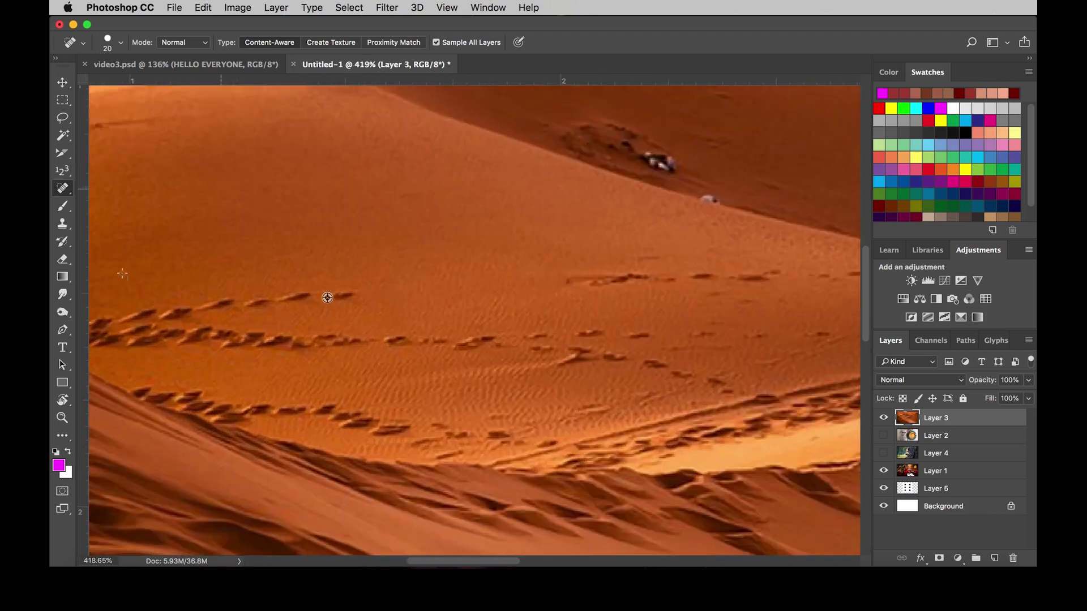
{"action": "scroll", "coordinate": [331, 294], "scroll_direction": "down", "scroll_amount": 2}
{"action": "scroll", "coordinate": [388, 317], "scroll_direction": "down", "scroll_amount": 3}
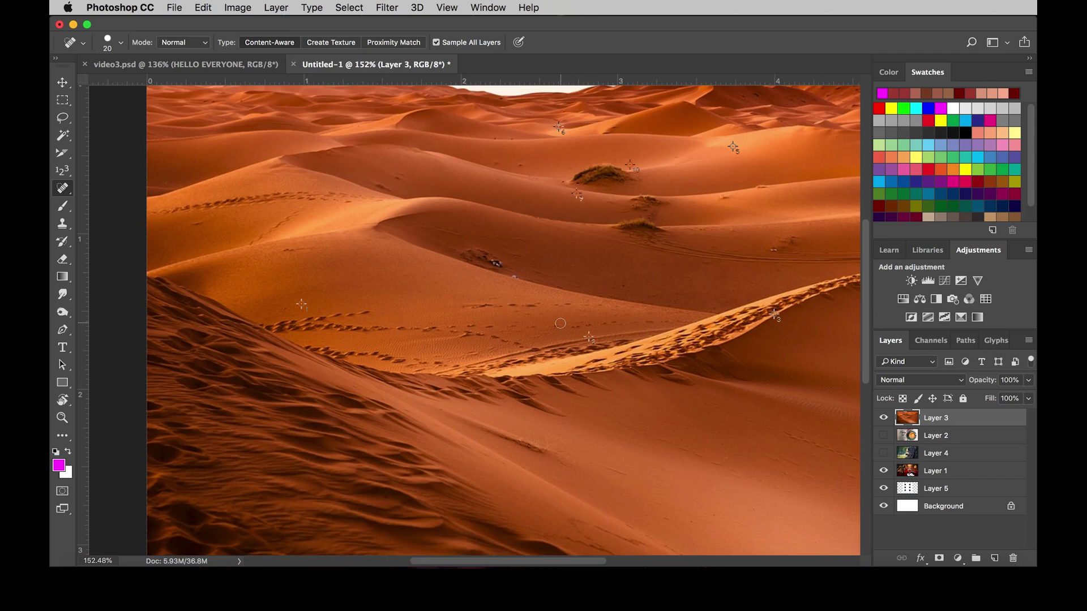
{"action": "key", "text": "v"}
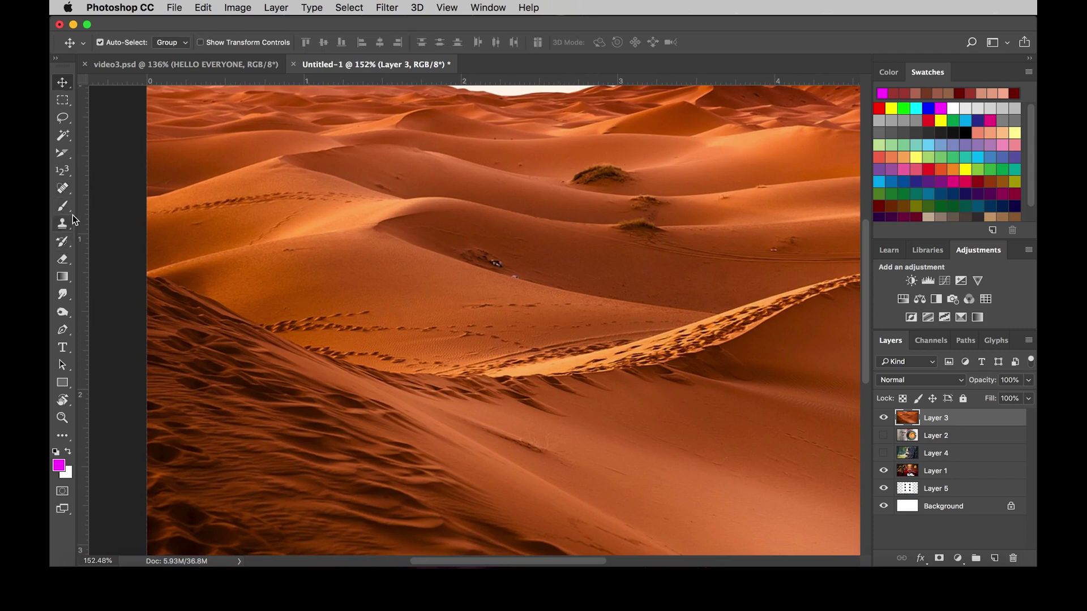
Step: Switch from the spot healing brush to the source-sampling Healing Brush Tool
{"action": "left_click", "coordinate": [65, 196]}
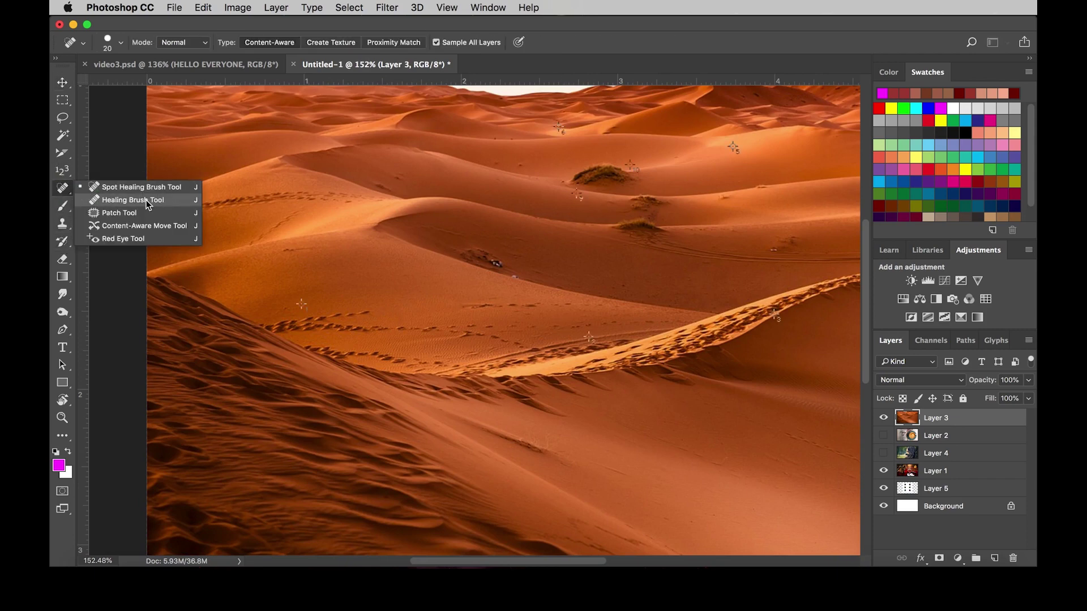
{"action": "left_click", "coordinate": [147, 202]}
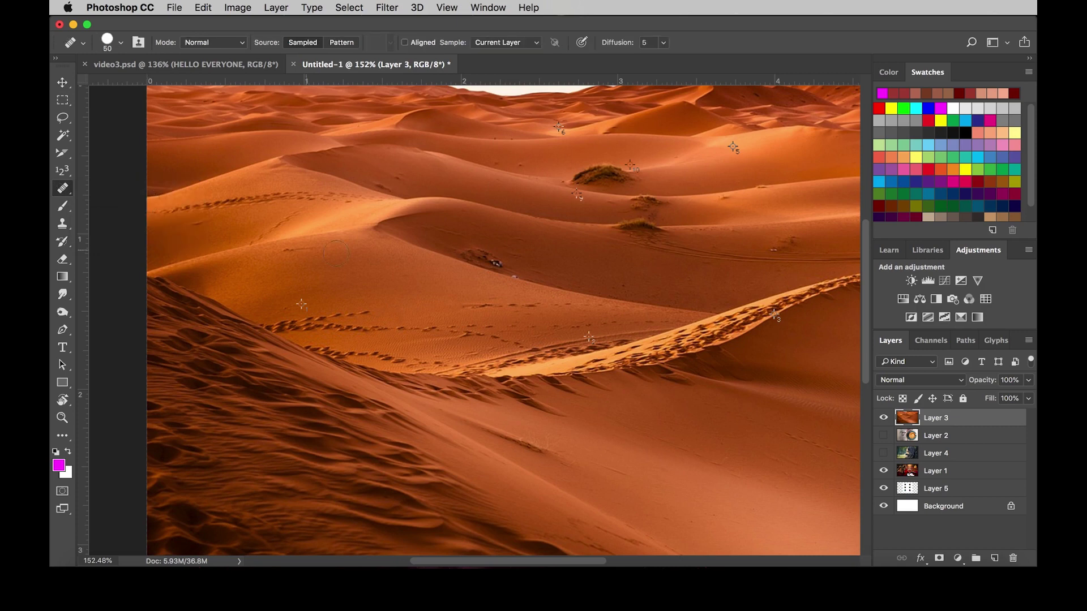
{"action": "left_click", "coordinate": [294, 313]}
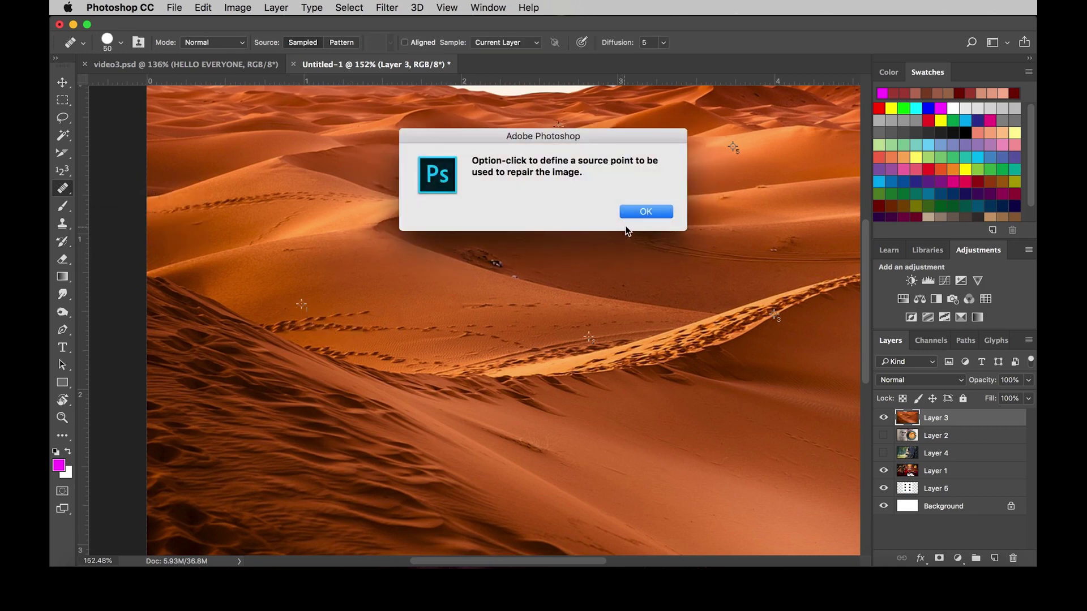
{"action": "left_click", "coordinate": [645, 211]}
{"action": "left_click", "coordinate": [63, 188]}
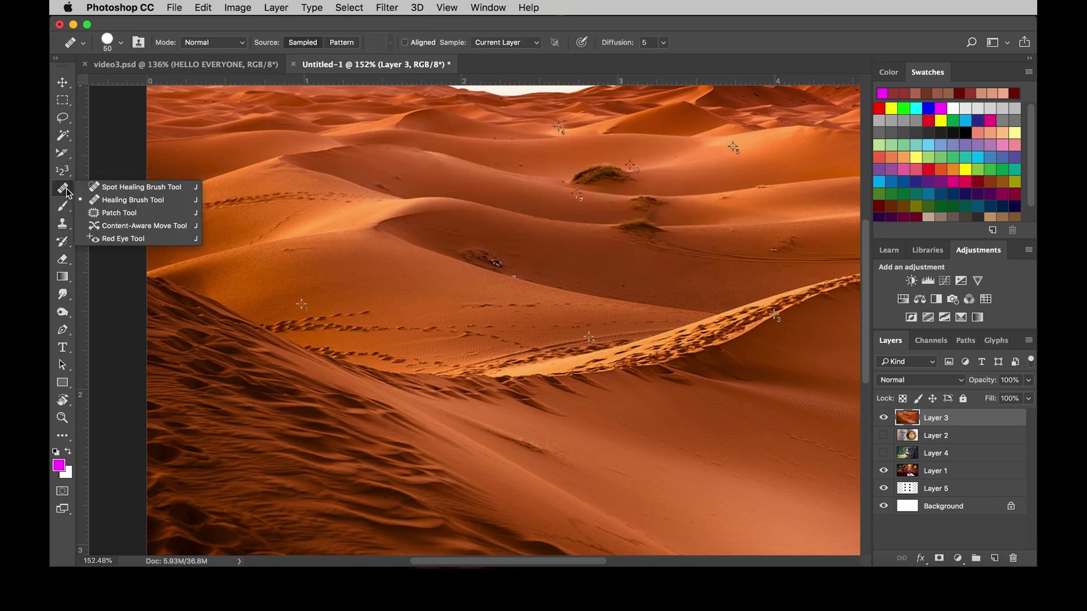
{"action": "left_click", "coordinate": [142, 201]}
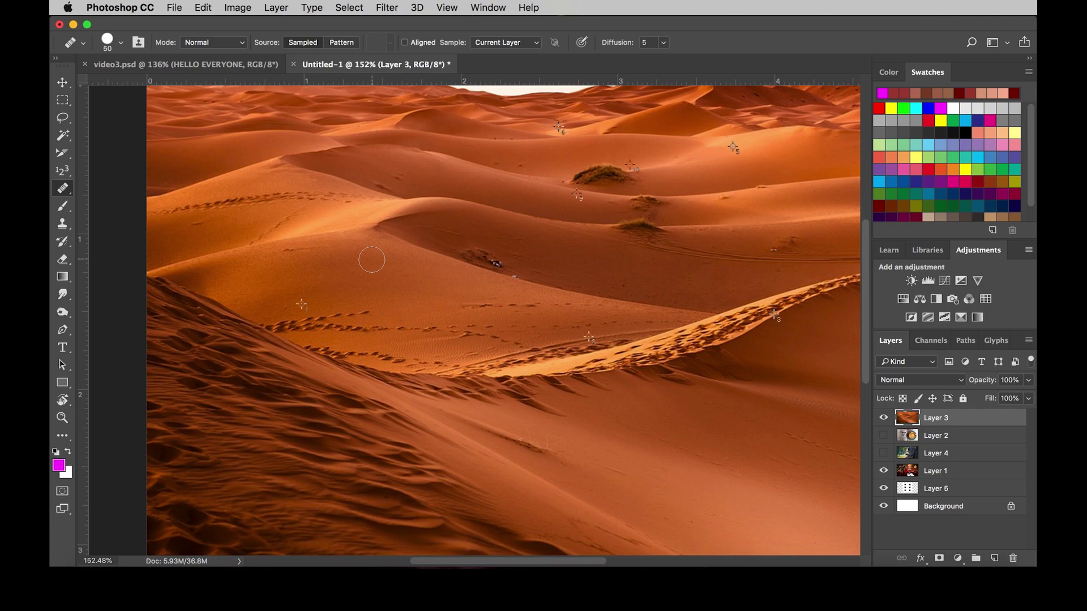
Step: Zoom in on the lower-right dune slope and shrink the Healing Brush to 40 px
{"action": "left_click_drag", "start_coordinate": [371, 260], "coordinate": [317, 227]}
{"action": "mouse_move", "coordinate": [505, 293]}
{"action": "left_mouse_down"}
{"action": "mouse_move", "coordinate": [454, 267]}
{"action": "mouse_move", "coordinate": [296, 304]}
{"action": "left_mouse_up"}
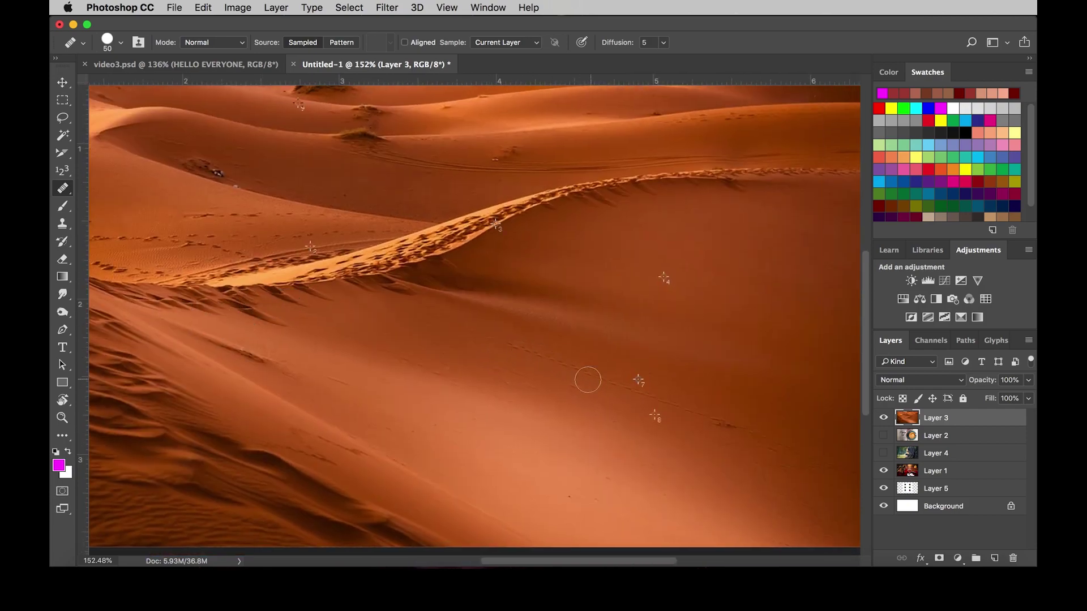
{"action": "scroll", "coordinate": [587, 380], "scroll_direction": "up", "scroll_amount": 3}
{"action": "scroll", "coordinate": [587, 380], "scroll_direction": "up", "scroll_amount": 1}
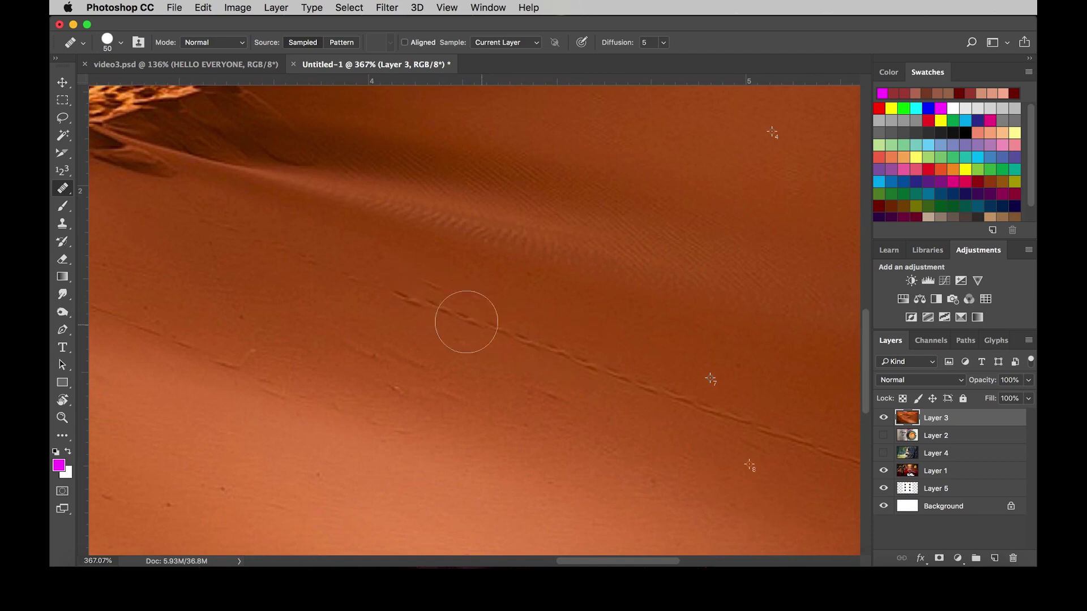
{"action": "left_click", "coordinate": [406, 296]}
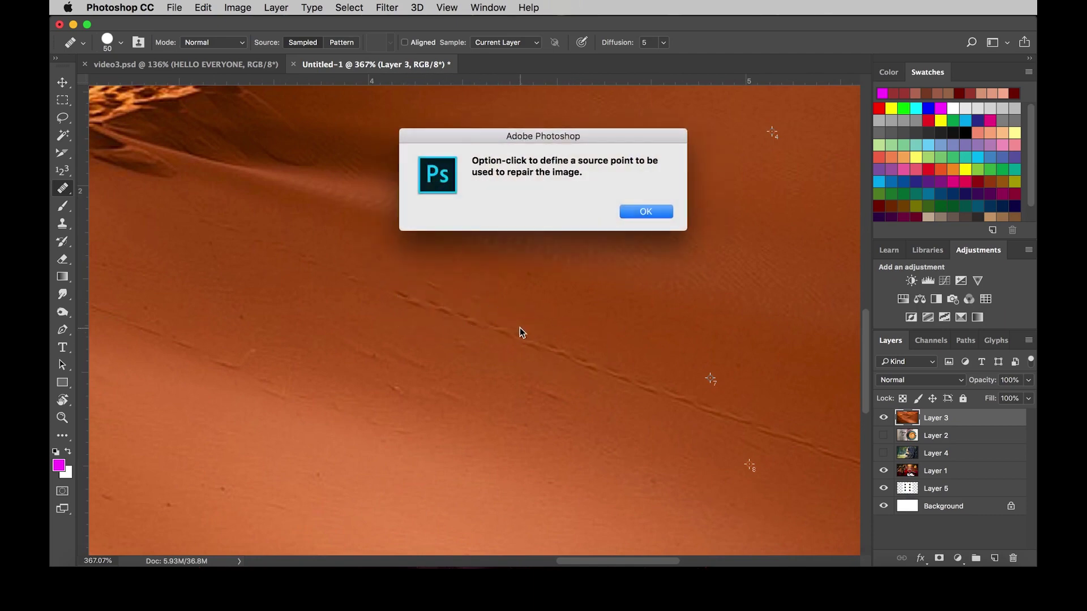
{"action": "left_click", "coordinate": [644, 213]}
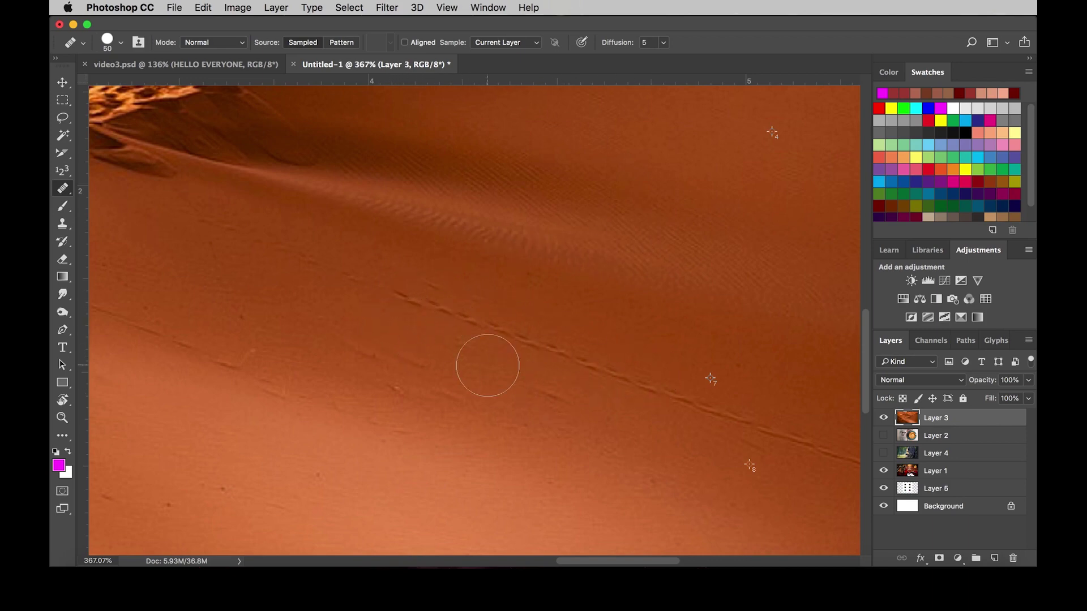
{"action": "key", "text": "bracketleft"}
{"action": "key", "text": "bracketleft"}
{"action": "key", "text": "bracketleft"}
{"action": "key", "text": "bracketleft"}
Step: Sample clean sand and paint over the footprint trail, then fit the whole image
{"action": "left_click", "coordinate": [405, 299]}
{"action": "key", "text": "ctrl+z"}
{"action": "left_click_drag", "start_coordinate": [398, 294], "coordinate": [806, 449]}
{"action": "left_click", "coordinate": [465, 357], "text": "alt"}
{"action": "left_click_drag", "start_coordinate": [325, 308], "coordinate": [316, 286]}
{"action": "key", "text": "v"}
{"action": "key", "text": "super+0"}
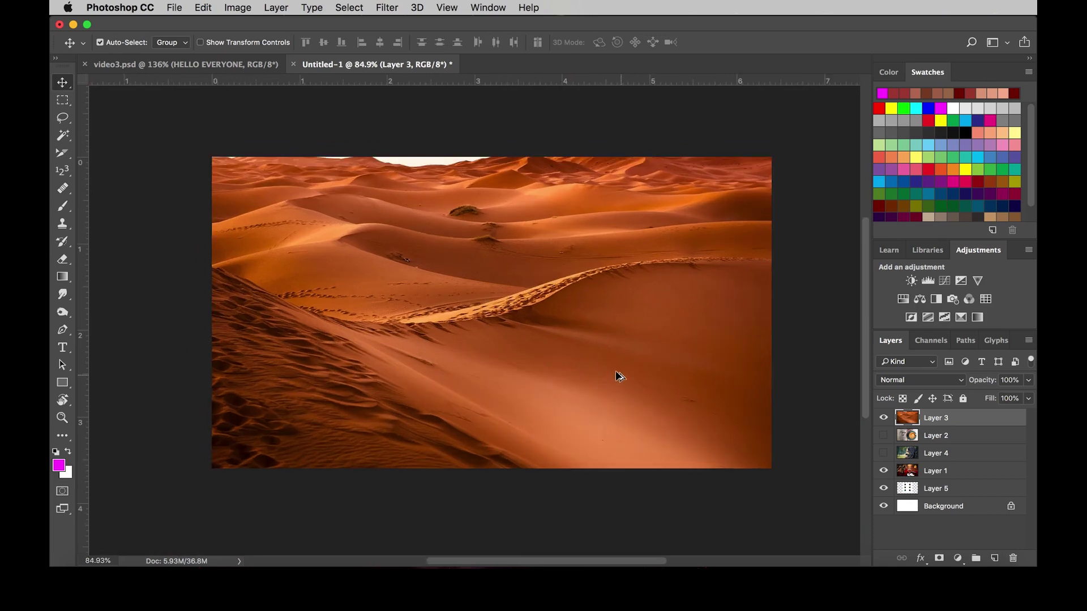
Step: Switch to the Patch tool in Source mode, zoomed in on the dunes
{"action": "key", "text": "super+0"}
{"action": "right_click", "coordinate": [63, 188]}
{"action": "left_click", "coordinate": [131, 211]}
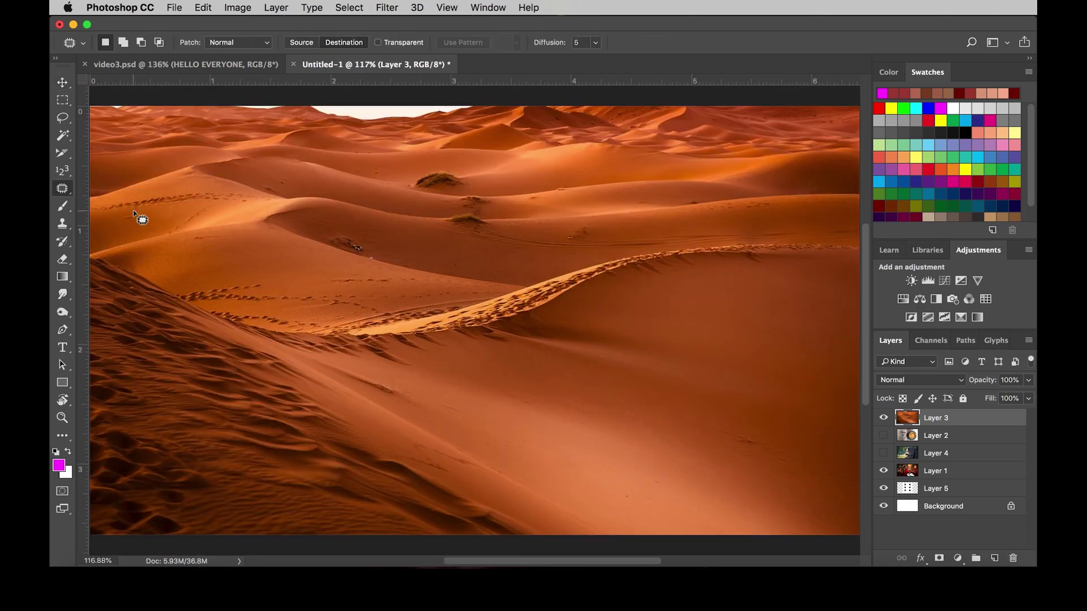
{"action": "scroll", "coordinate": [238, 235], "scroll_direction": "up", "scroll_amount": 2}
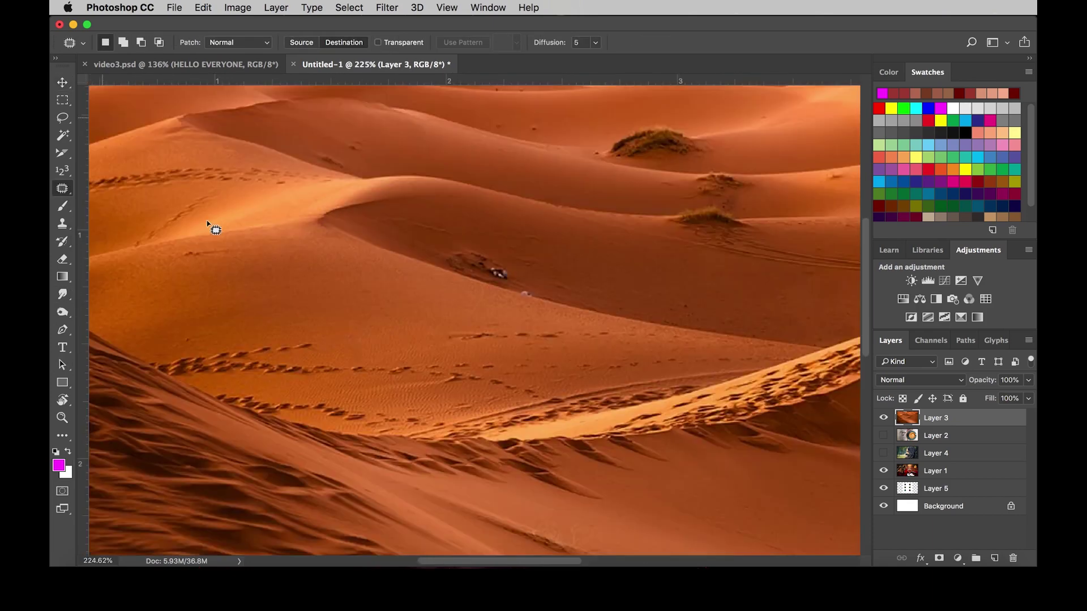
{"action": "scroll", "coordinate": [510, 280], "scroll_direction": "up", "scroll_amount": 1}
{"action": "scroll", "coordinate": [339, 224], "scroll_direction": "up", "scroll_amount": 3}
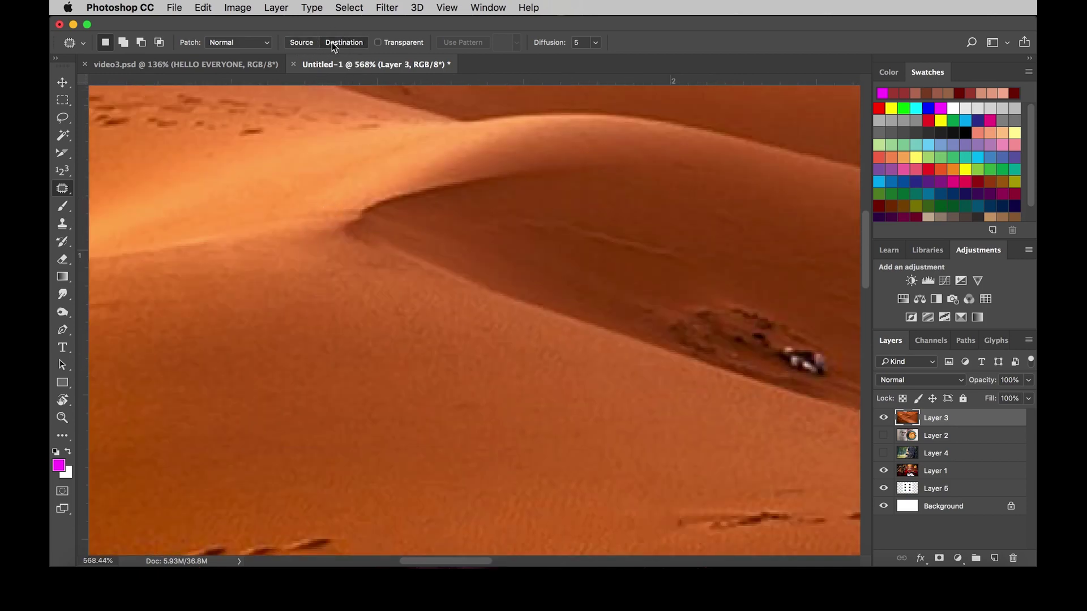
{"action": "left_click", "coordinate": [301, 42]}
Step: Outline a small spot on the dune crest and fill it with footprints from below
{"action": "mouse_move", "coordinate": [337, 189]}
{"action": "left_mouse_down"}
{"action": "mouse_move", "coordinate": [398, 191]}
{"action": "mouse_move", "coordinate": [340, 191]}
{"action": "left_mouse_up"}
{"action": "scroll", "coordinate": [356, 238], "scroll_direction": "down", "scroll_amount": 5}
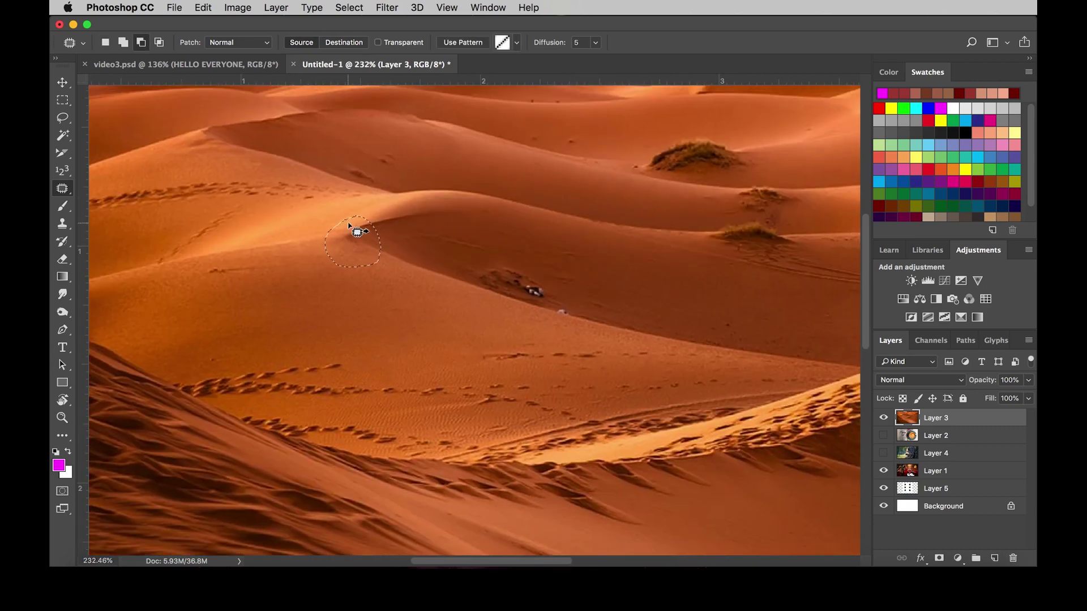
{"action": "left_click_drag", "start_coordinate": [362, 245], "coordinate": [516, 292]}
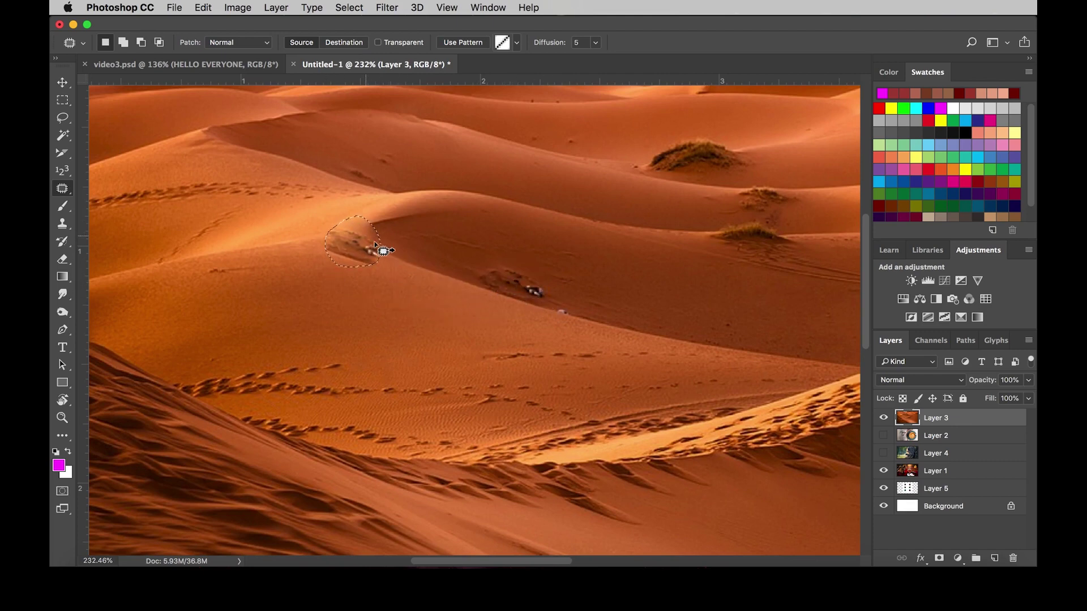
{"action": "left_click_drag", "start_coordinate": [352, 250], "coordinate": [677, 161]}
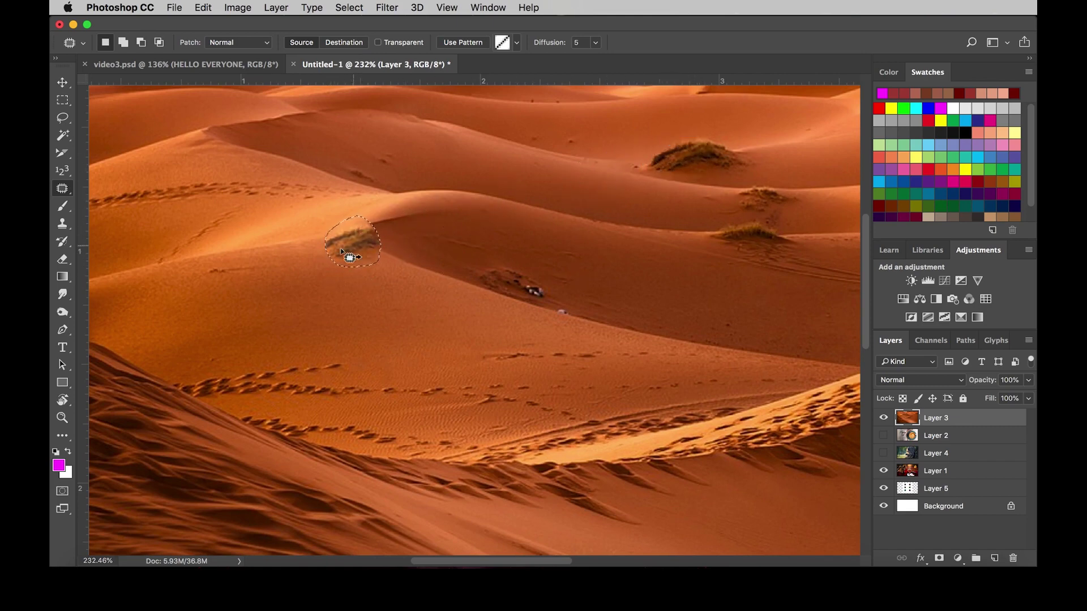
{"action": "left_click_drag", "start_coordinate": [356, 249], "coordinate": [316, 405]}
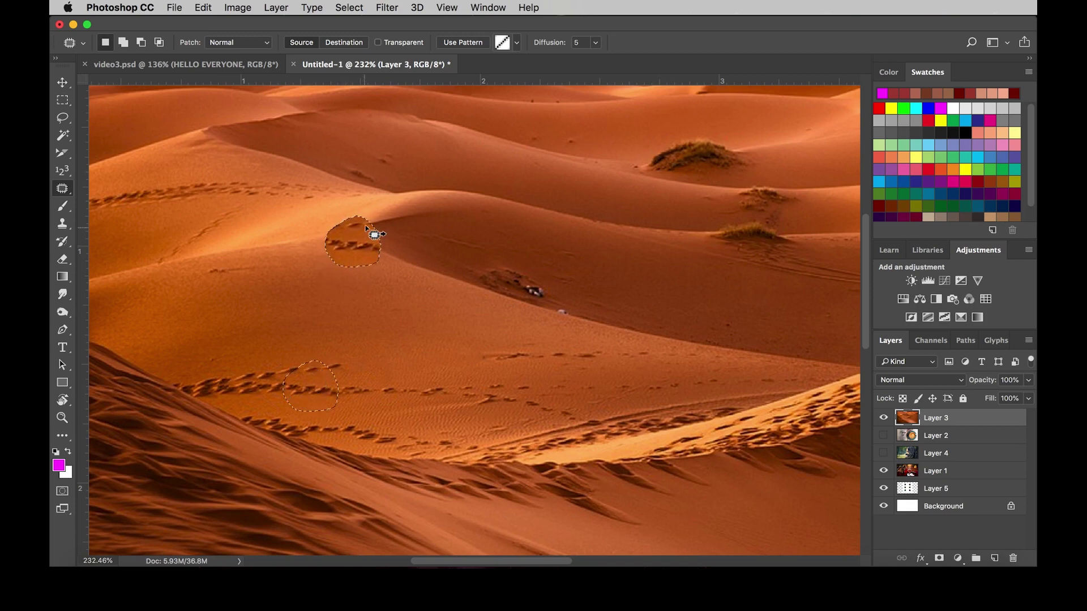
Step: In Destination mode, copy the footprint patch to the right, the crest, and the left slope
{"action": "left_click", "coordinate": [338, 43]}
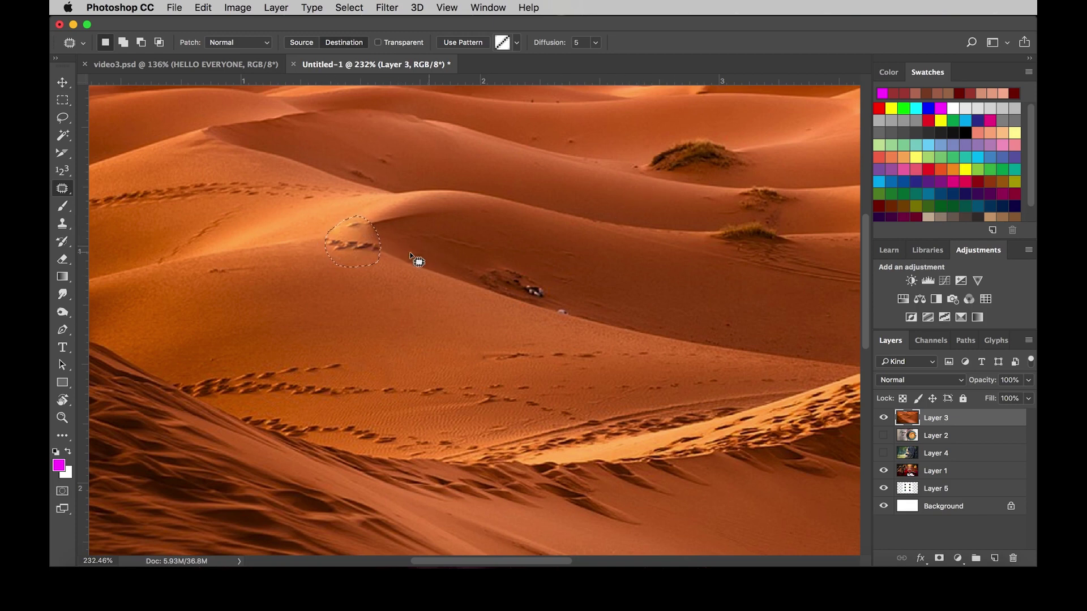
{"action": "left_click_drag", "start_coordinate": [358, 244], "coordinate": [677, 278]}
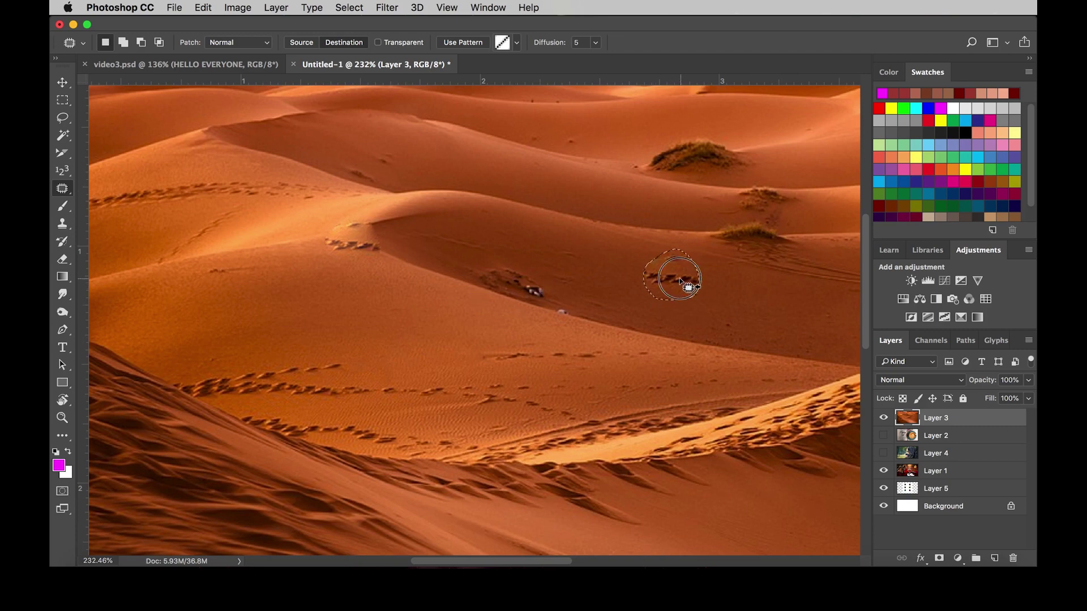
{"action": "left_click_drag", "start_coordinate": [686, 283], "coordinate": [513, 249]}
{"action": "left_click_drag", "start_coordinate": [617, 305], "coordinate": [363, 307]}
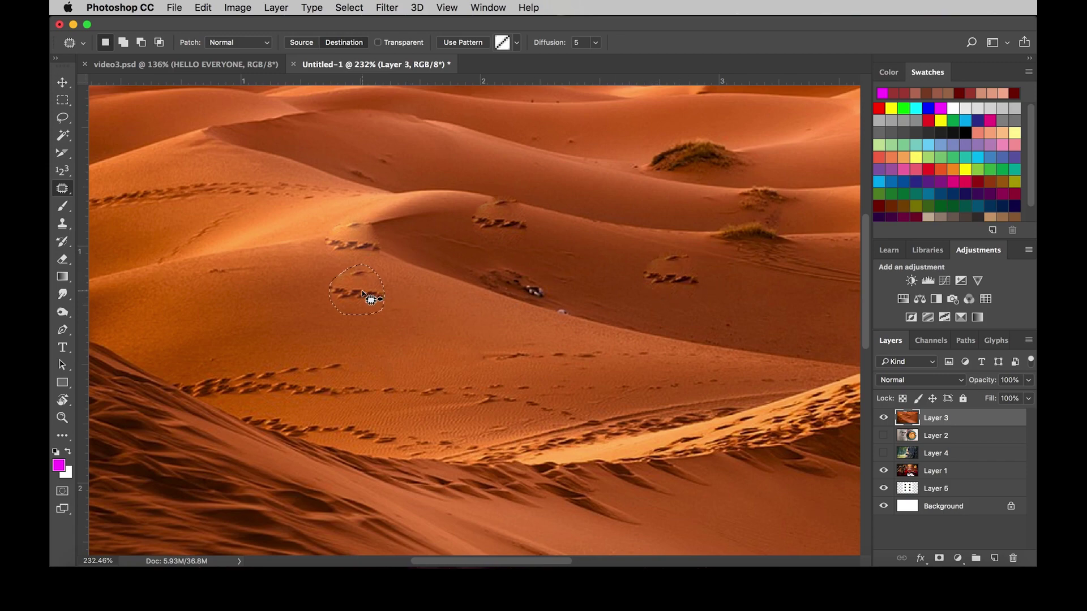
{"action": "scroll", "coordinate": [521, 300], "scroll_direction": "down", "scroll_amount": 2}
{"action": "scroll", "coordinate": [448, 330], "scroll_direction": "down", "scroll_amount": 1}
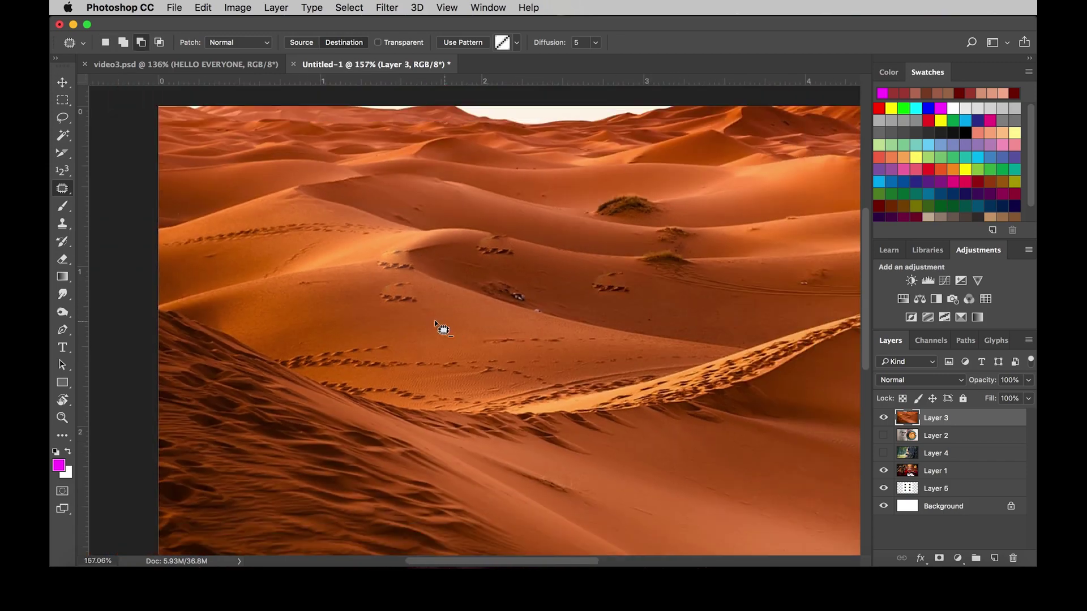
Step: Copy the footprint patch onto the lower left slope and deselect
{"action": "left_click_drag", "start_coordinate": [237, 391], "coordinate": [217, 393]}
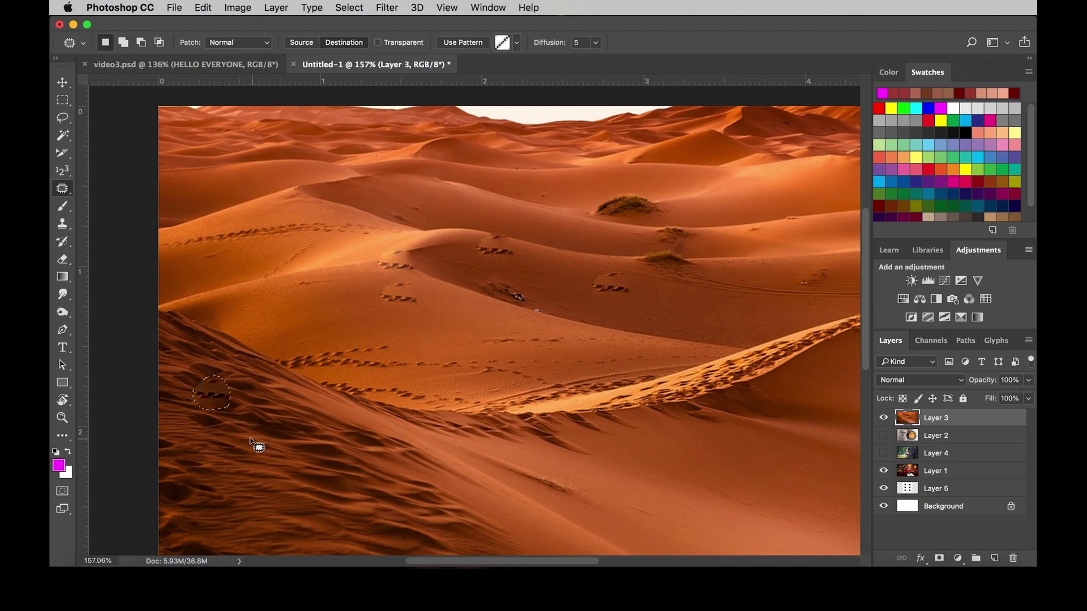
{"action": "scroll", "coordinate": [209, 408], "scroll_direction": "up", "scroll_amount": 5}
{"action": "key", "text": "ctrl+d"}
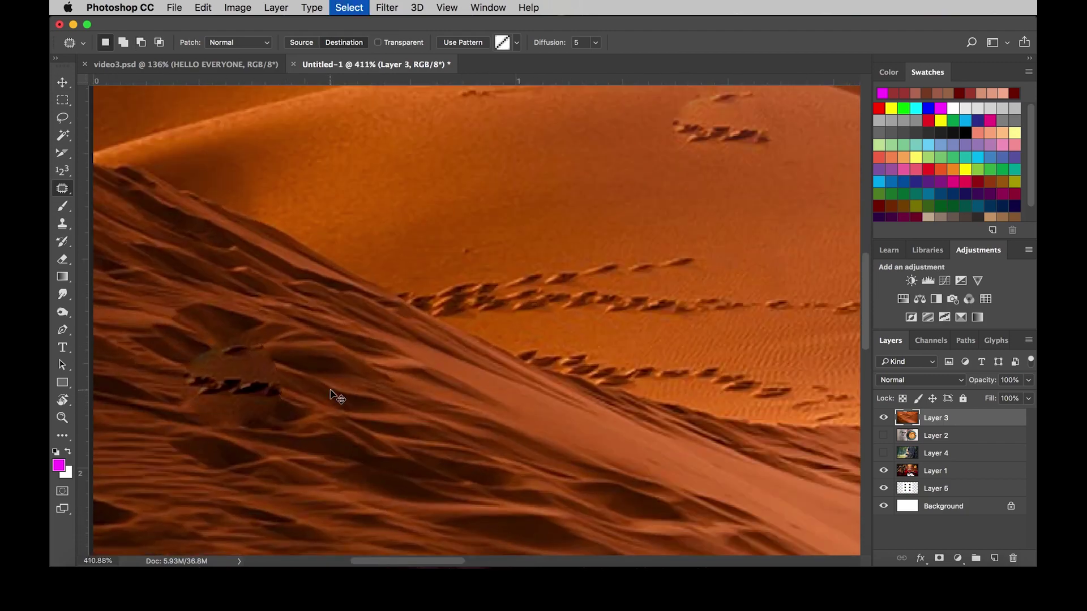
{"action": "scroll", "coordinate": [447, 341], "scroll_direction": "down", "scroll_amount": 4}
{"action": "scroll", "coordinate": [486, 337], "scroll_direction": "down", "scroll_amount": 1}
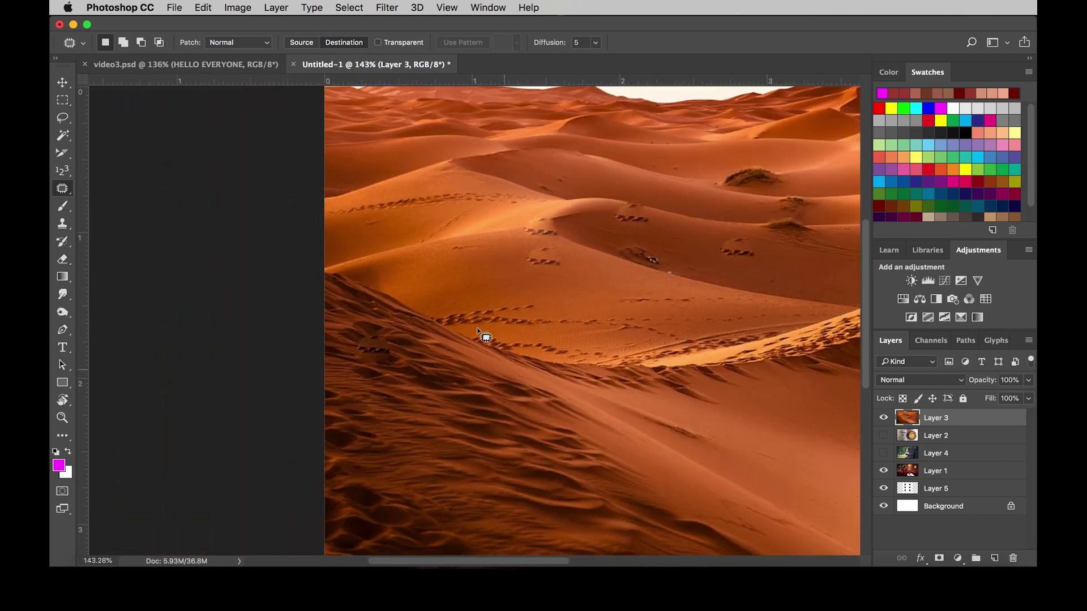
{"action": "right_click", "coordinate": [64, 189]}
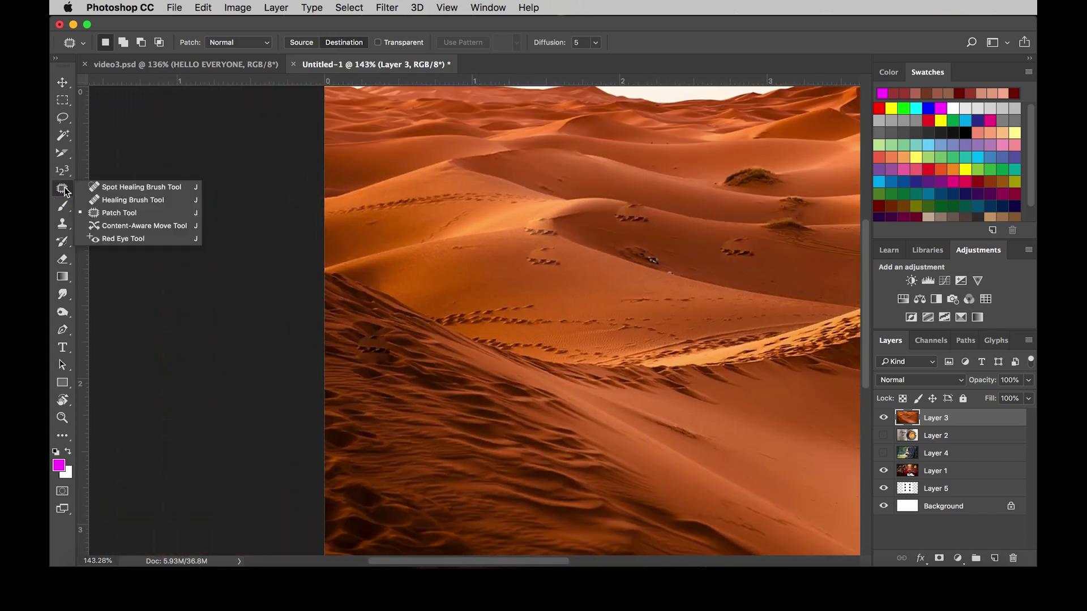
Step: With Content-Aware Move chosen, lasso a round sand patch mid-dune and drag it up-right
{"action": "left_click", "coordinate": [107, 226]}
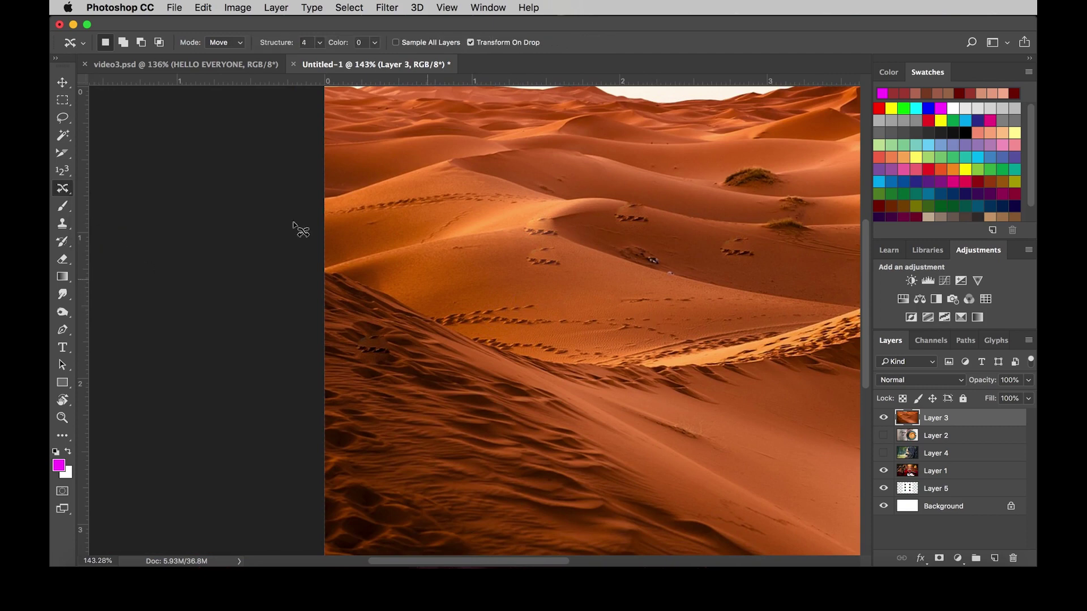
{"action": "left_click", "coordinate": [65, 118]}
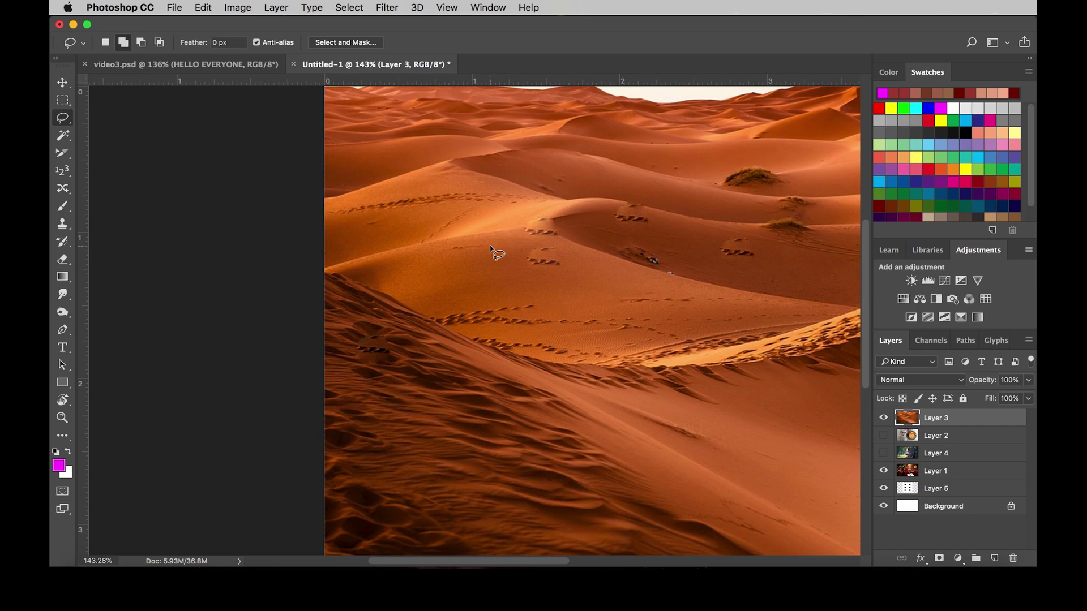
{"action": "scroll", "coordinate": [490, 247], "scroll_direction": "up", "scroll_amount": 3, "text": "alt"}
{"action": "mouse_move", "coordinate": [471, 237]}
{"action": "left_mouse_down"}
{"action": "mouse_move", "coordinate": [436, 276]}
{"action": "mouse_move", "coordinate": [476, 238]}
{"action": "left_mouse_up"}
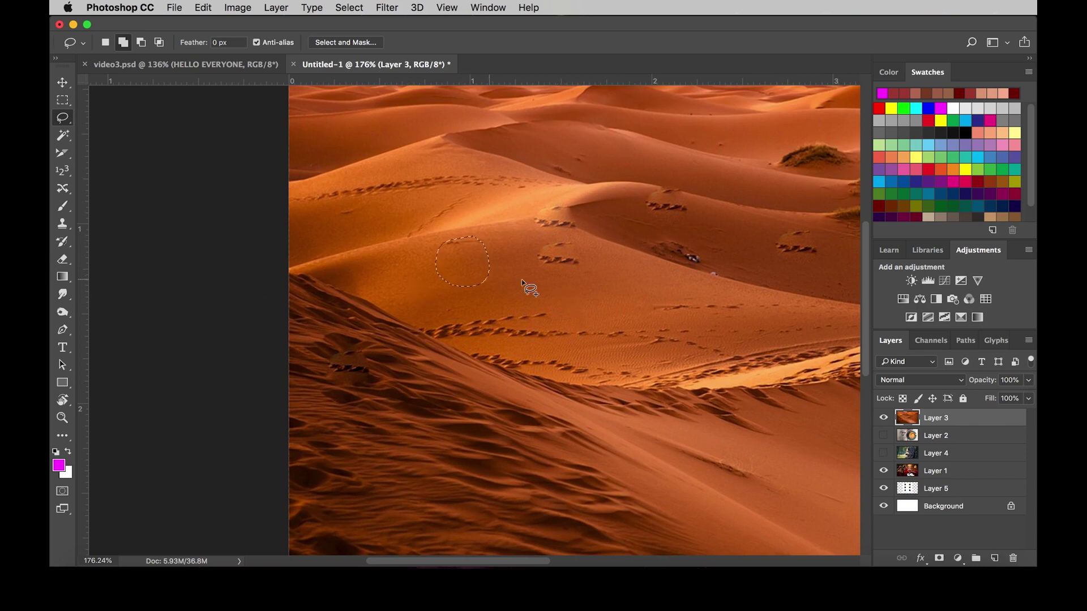
{"action": "key", "text": "v"}
{"action": "mouse_move", "coordinate": [487, 252]}
{"action": "left_mouse_down"}
{"action": "mouse_move", "coordinate": [560, 184]}
{"action": "mouse_move", "coordinate": [572, 294]}
{"action": "mouse_move", "coordinate": [524, 218]}
{"action": "left_mouse_up"}
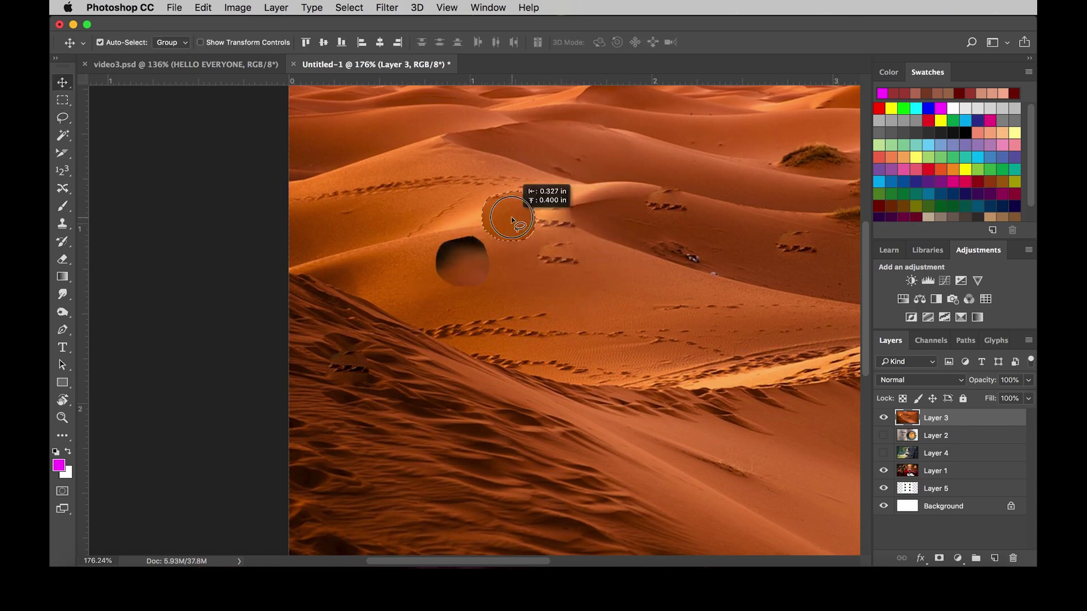
Step: Hide Layer 1 and Layer 5, move the sand patch near the crest, and deselect
{"action": "mouse_move", "coordinate": [401, 236]}
{"action": "left_mouse_down"}
{"action": "mouse_move", "coordinate": [450, 267]}
{"action": "mouse_move", "coordinate": [470, 263]}
{"action": "left_mouse_up"}
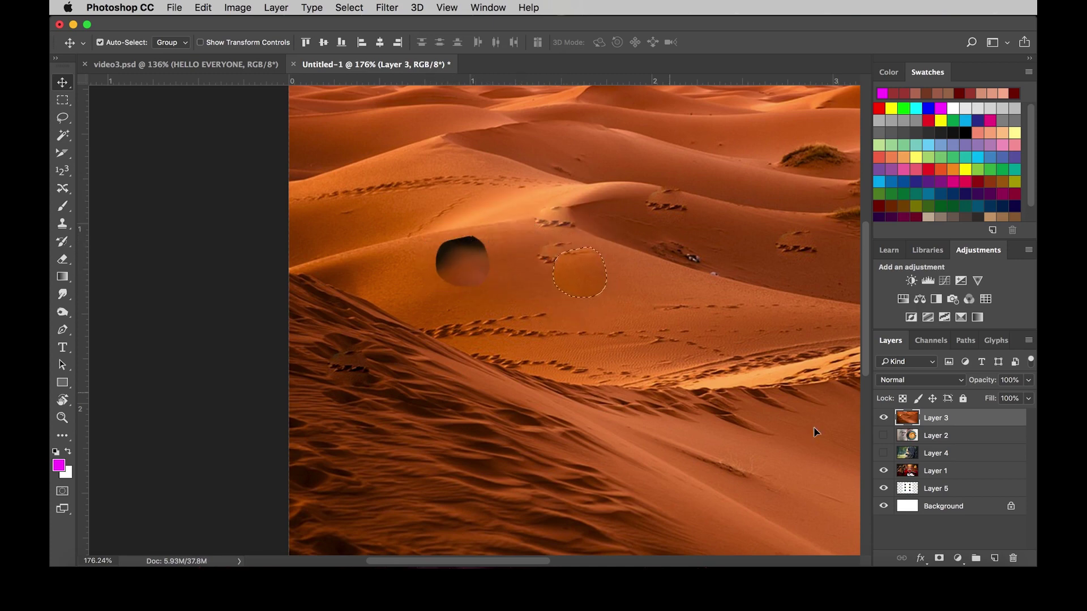
{"action": "left_click", "coordinate": [883, 488]}
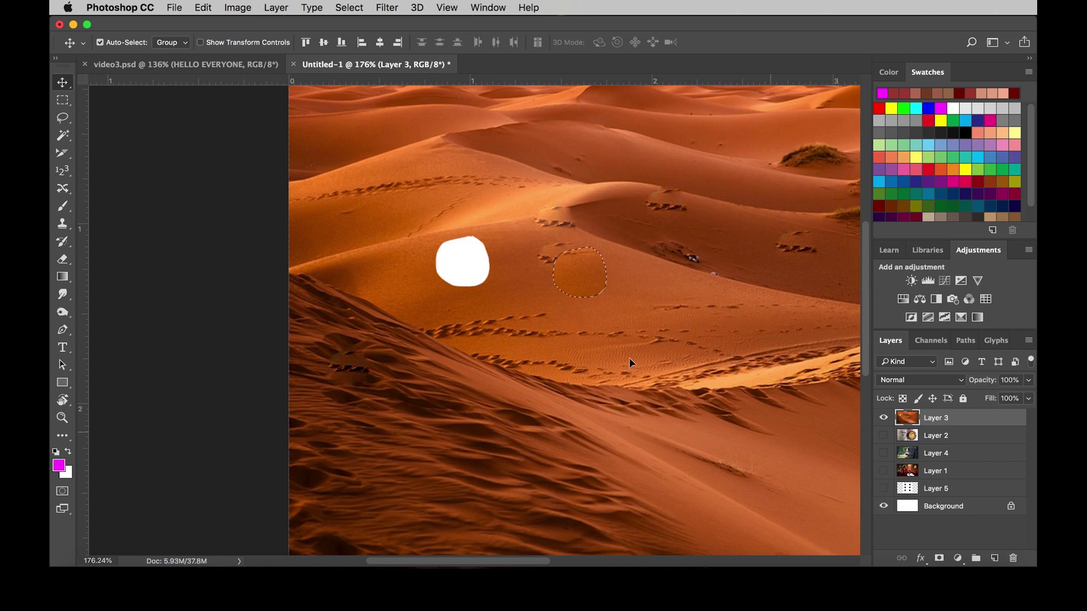
{"action": "left_click_drag", "start_coordinate": [573, 262], "coordinate": [547, 246]}
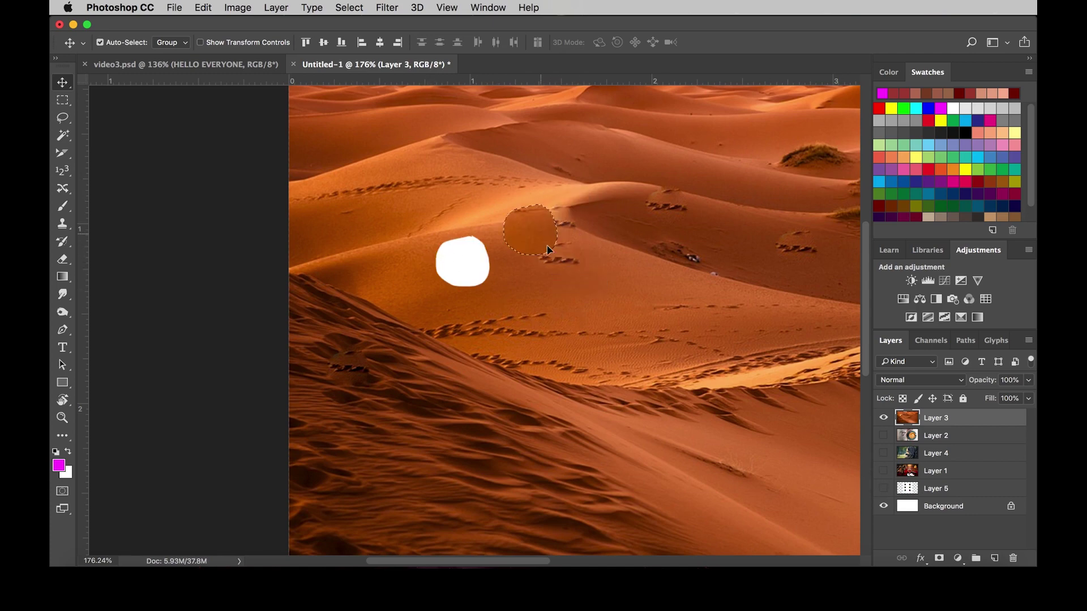
{"action": "key", "text": "super+d"}
{"action": "scroll", "coordinate": [553, 260], "scroll_direction": "down", "scroll_amount": 2}
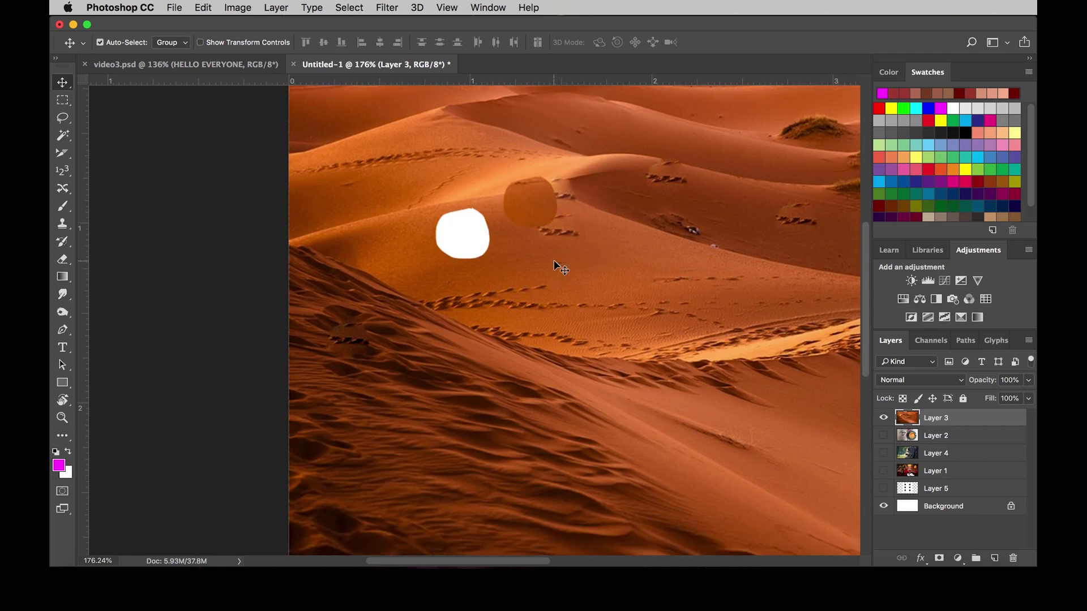
Step: With Content-Aware Move, outline a sand patch on the lower middle dunes and drag it to the top ridge
{"action": "left_click", "coordinate": [63, 189]}
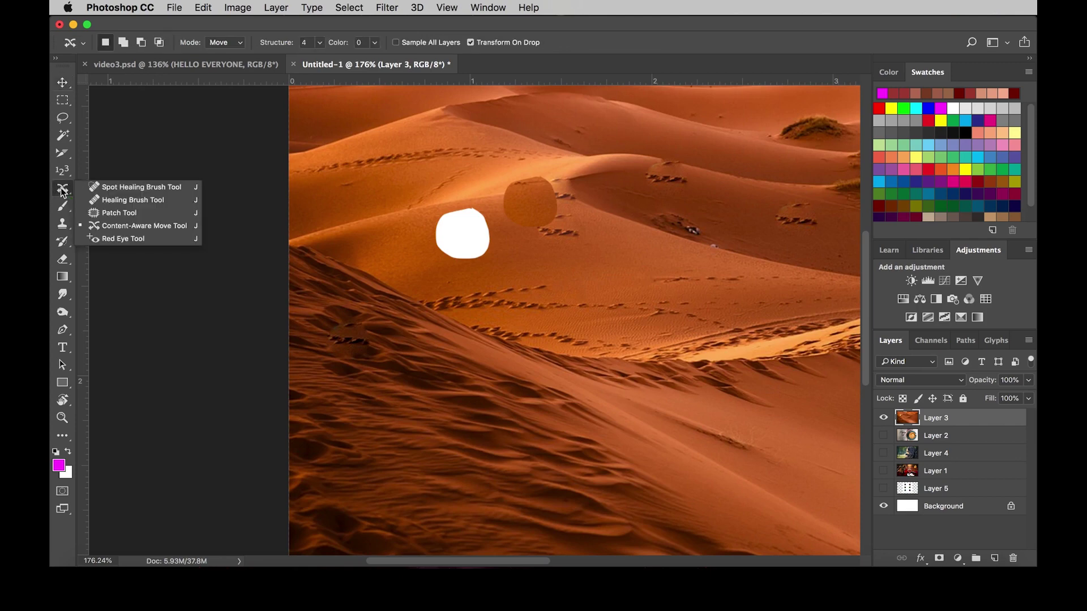
{"action": "left_click", "coordinate": [139, 229]}
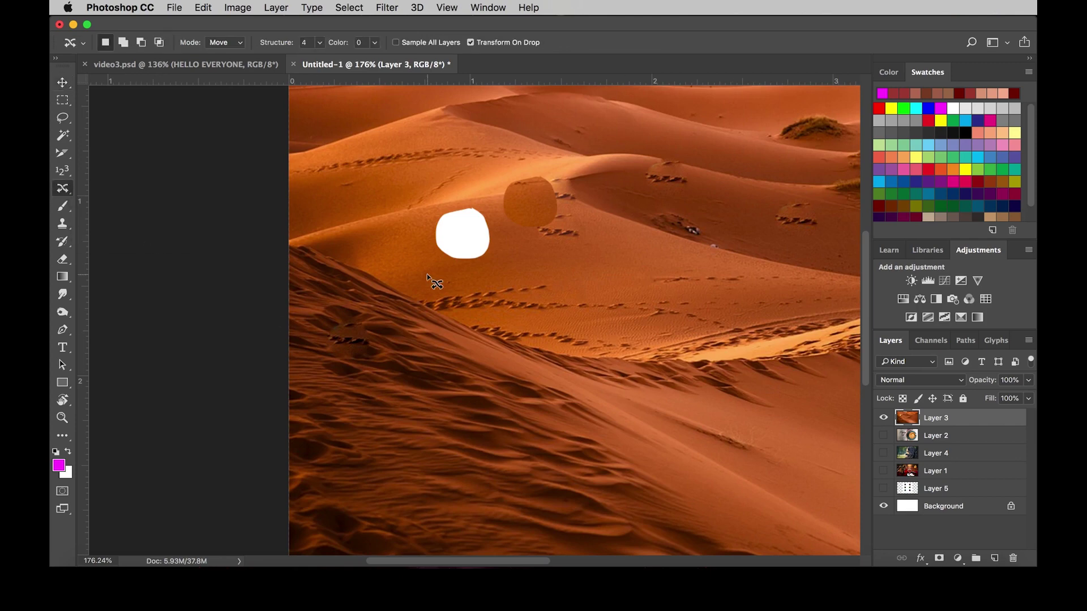
{"action": "scroll", "coordinate": [570, 278], "scroll_direction": "up", "scroll_amount": 1}
{"action": "left_click_drag", "start_coordinate": [576, 263], "coordinate": [574, 260]}
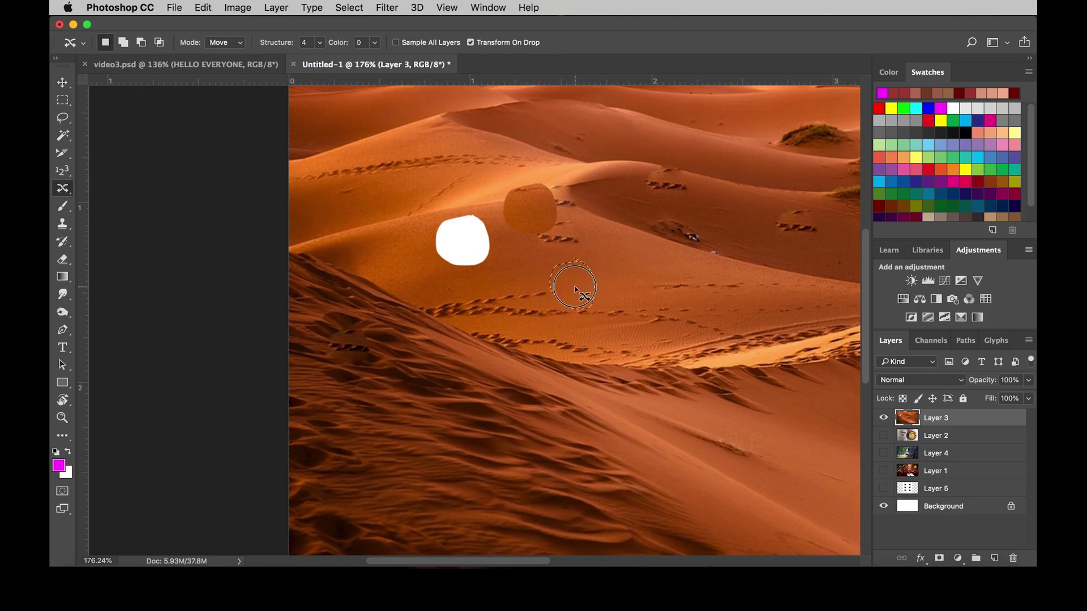
{"action": "left_click_drag", "start_coordinate": [574, 284], "coordinate": [636, 131]}
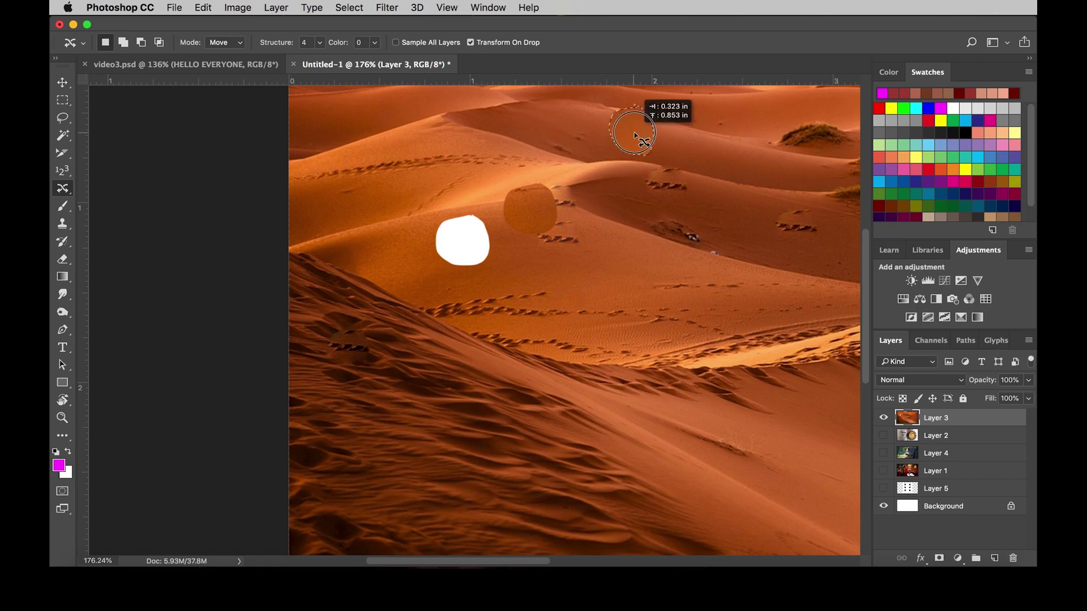
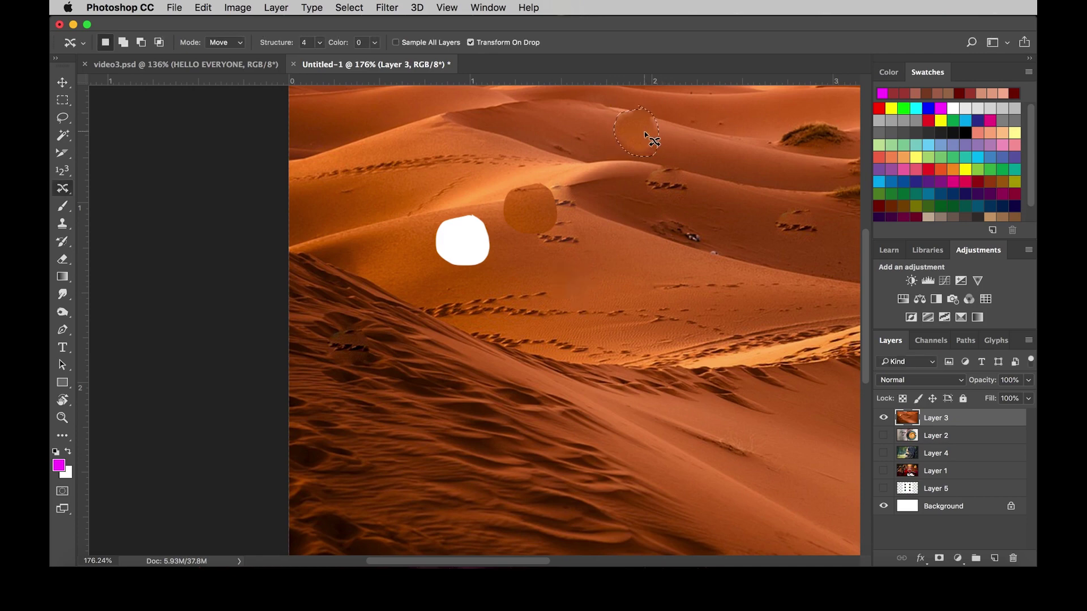
Step: Drag the selected sand patch left across the dunes and commit the move
{"action": "mouse_move", "coordinate": [638, 147]}
{"action": "left_mouse_down"}
{"action": "mouse_move", "coordinate": [536, 160]}
{"action": "mouse_move", "coordinate": [443, 135]}
{"action": "mouse_move", "coordinate": [565, 158]}
{"action": "mouse_move", "coordinate": [674, 223]}
{"action": "left_mouse_up"}
{"action": "key", "text": "Return"}
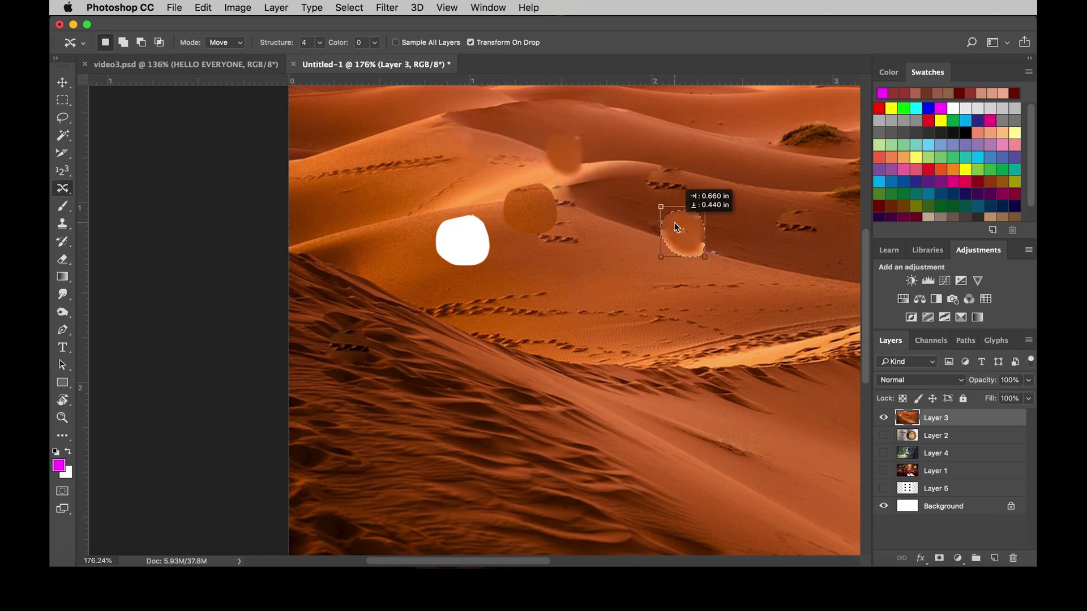
{"action": "key", "text": "Return"}
Step: Pick the Red Eye Tool from the healing flyout, then return to the Move Tool
{"action": "scroll", "coordinate": [674, 222], "scroll_direction": "up", "scroll_amount": 2}
{"action": "right_click", "coordinate": [63, 188]}
{"action": "left_click", "coordinate": [116, 237]}
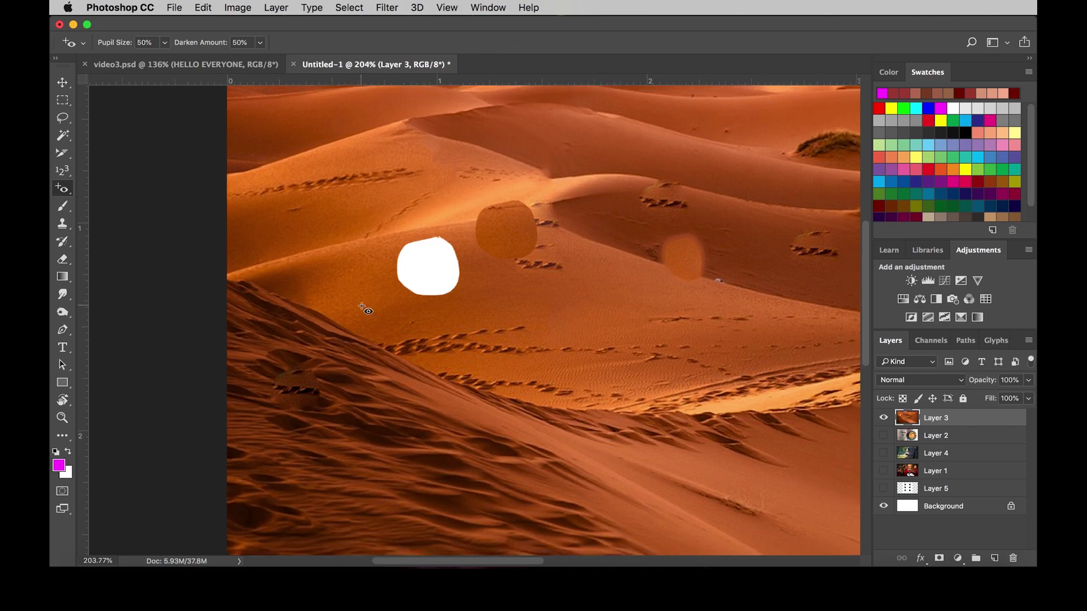
{"action": "scroll", "coordinate": [363, 309], "scroll_direction": "down", "scroll_amount": 5}
{"action": "key", "text": "v"}
{"action": "scroll", "coordinate": [770, 373], "scroll_direction": "down", "scroll_amount": 1}
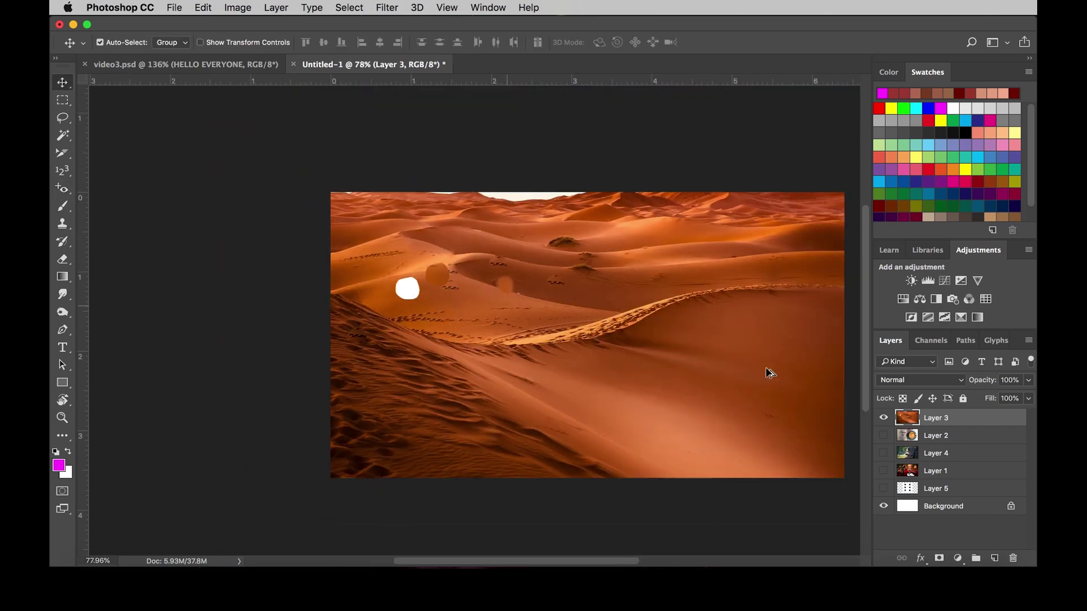
Step: Hide the desert layer, show the six-eyes layer, and choose the Red Eye Tool
{"action": "left_click", "coordinate": [884, 418]}
{"action": "left_click", "coordinate": [883, 488]}
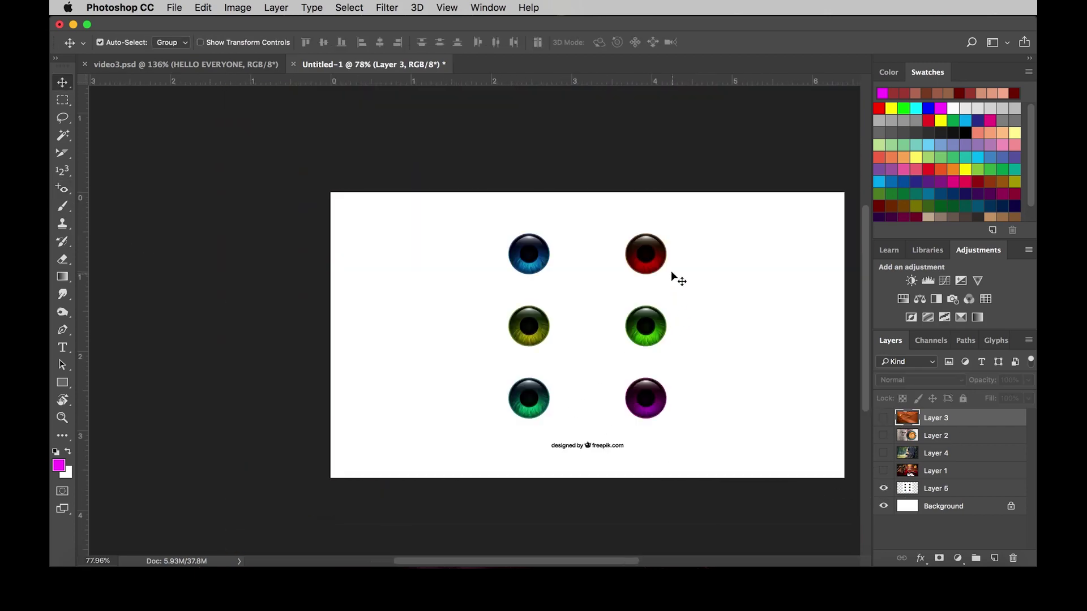
{"action": "scroll", "coordinate": [673, 288], "scroll_direction": "up", "scroll_amount": 3}
{"action": "left_click_drag", "start_coordinate": [62, 188], "coordinate": [175, 243]}
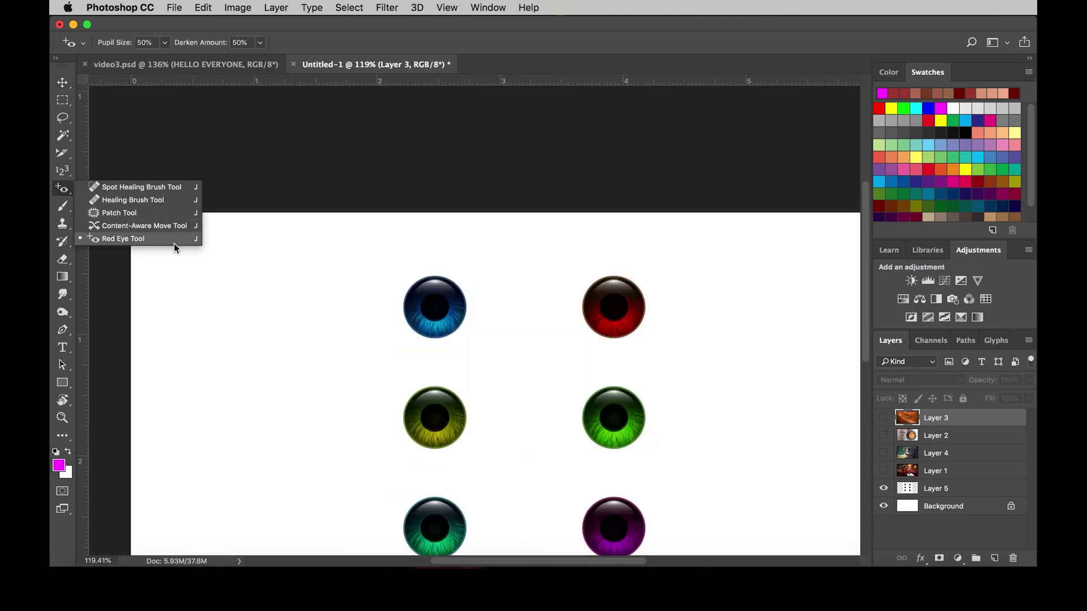
{"action": "left_click", "coordinate": [621, 310]}
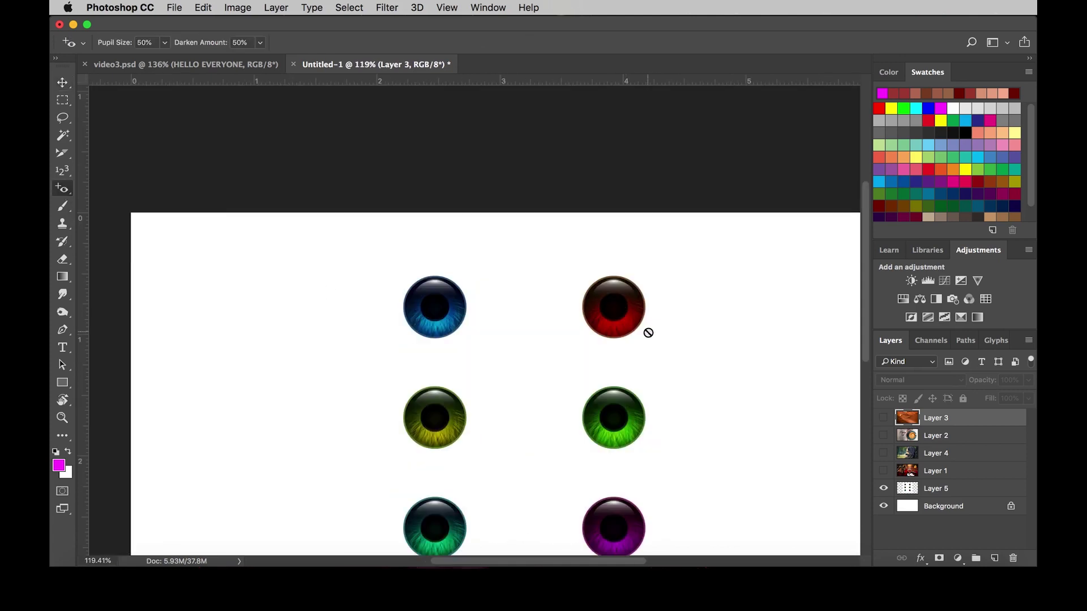
Step: Select Layer 5 as the active layer for red-eye correction
{"action": "scroll", "coordinate": [648, 333], "scroll_direction": "up", "scroll_amount": 3}
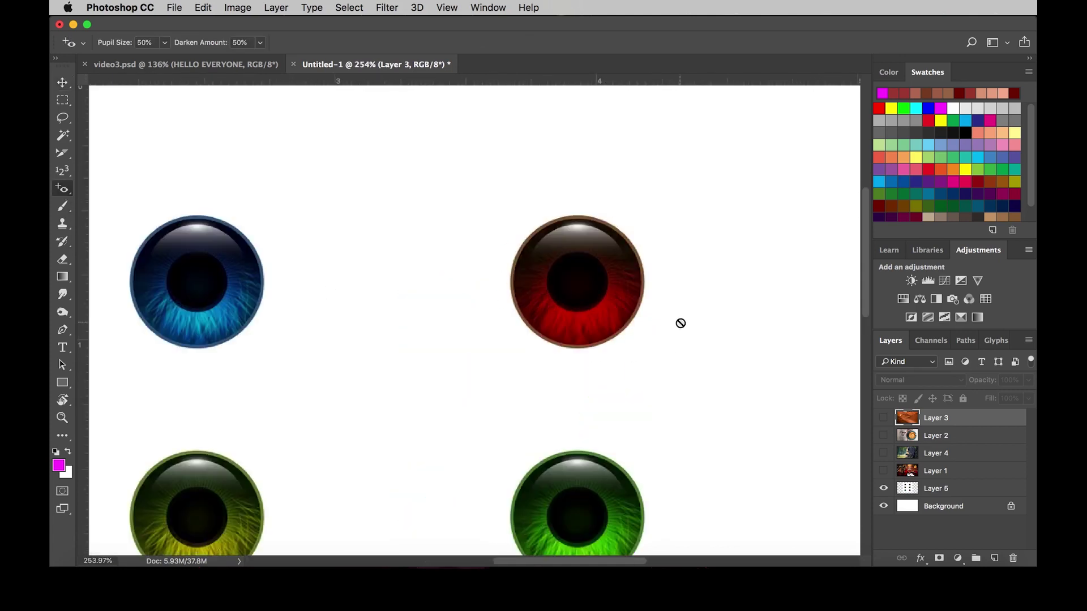
{"action": "scroll", "coordinate": [650, 312], "scroll_direction": "up", "scroll_amount": 1}
{"action": "scroll", "coordinate": [651, 304], "scroll_direction": "down", "scroll_amount": 2}
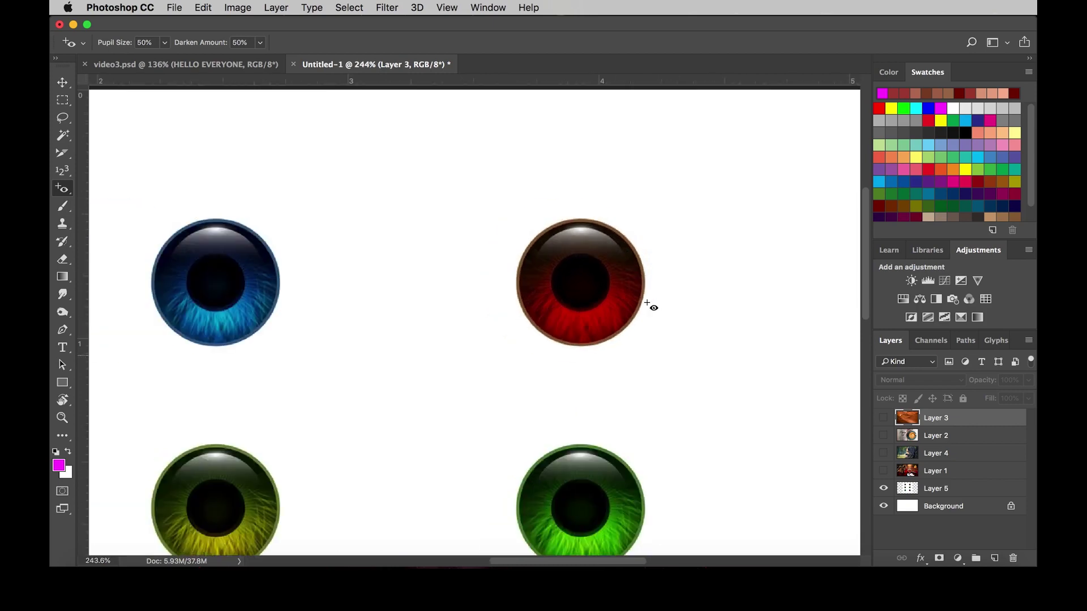
{"action": "scroll", "coordinate": [645, 288], "scroll_direction": "down", "scroll_amount": 3}
{"action": "scroll", "coordinate": [640, 292], "scroll_direction": "up", "scroll_amount": 3}
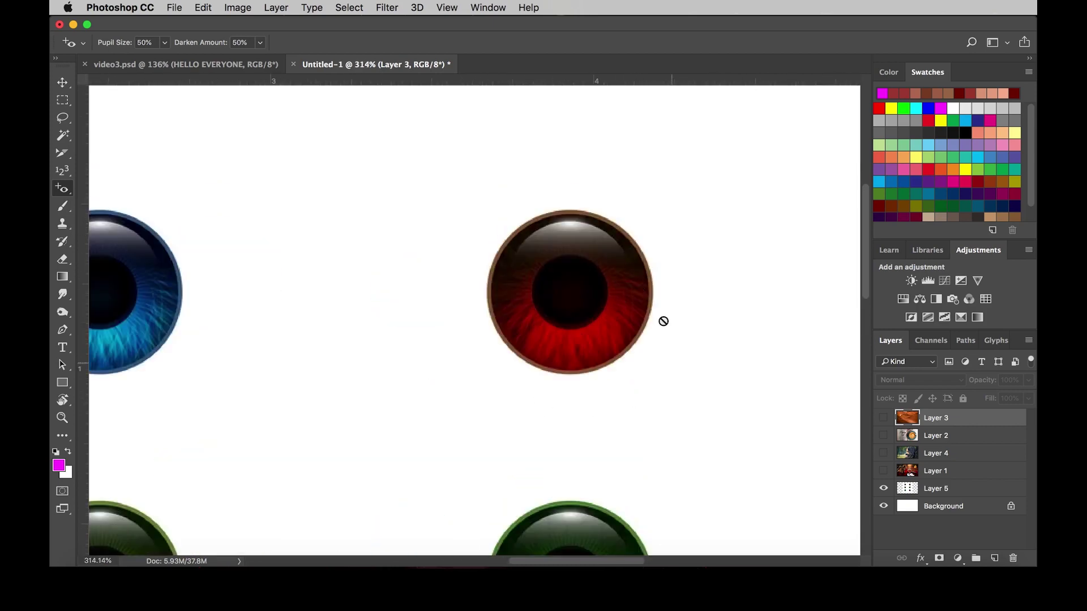
{"action": "left_click", "coordinate": [947, 489]}
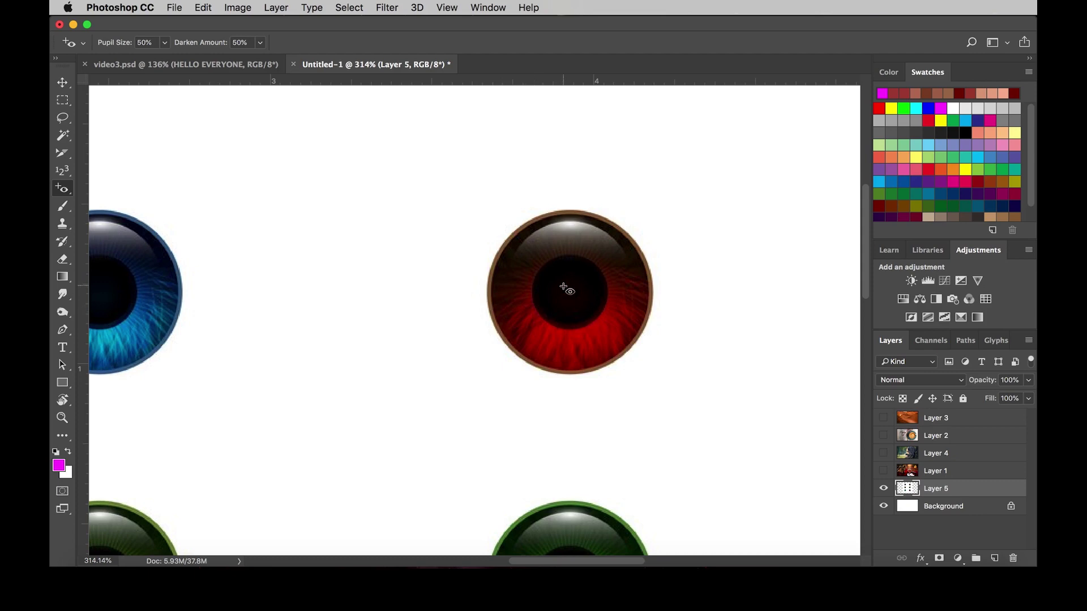
{"action": "key", "text": "b"}
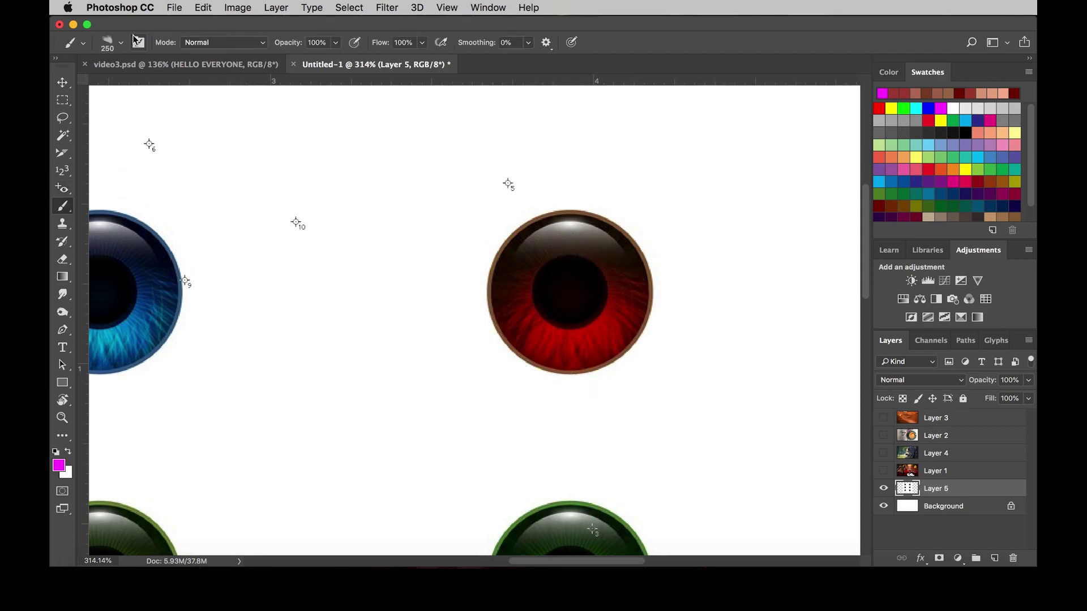
{"action": "left_click", "coordinate": [120, 43]}
{"action": "key", "text": "Escape"}
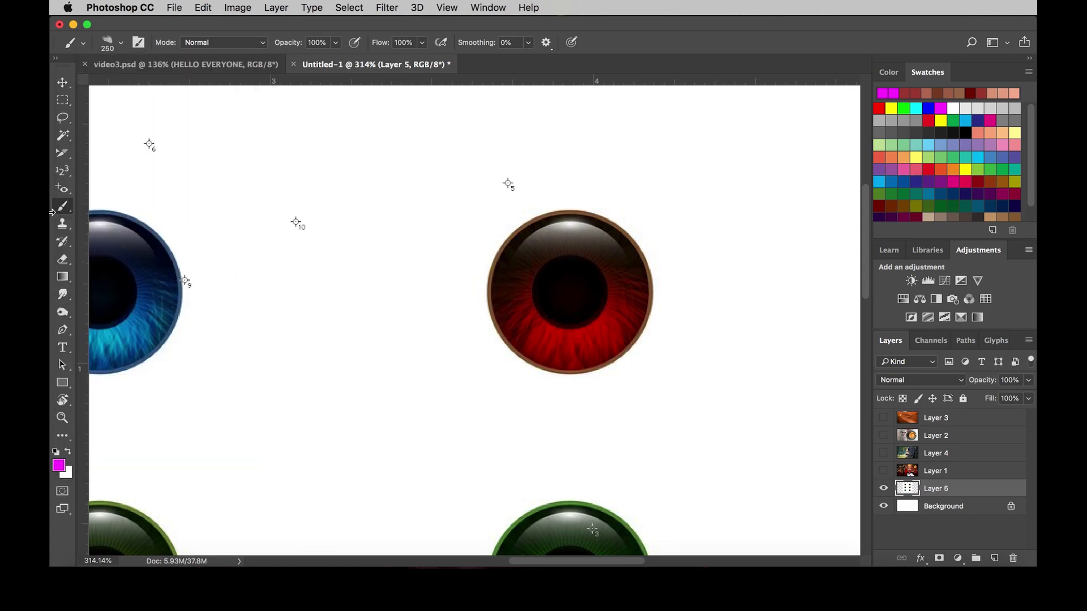
{"action": "right_click", "coordinate": [63, 206]}
{"action": "left_click", "coordinate": [63, 189]}
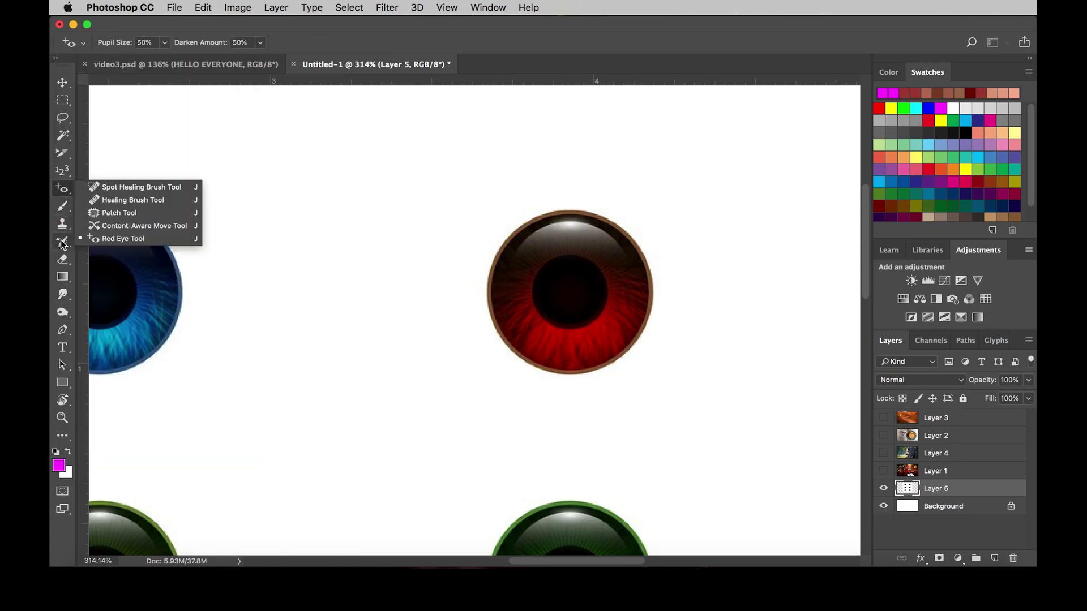
{"action": "left_click", "coordinate": [63, 244]}
{"action": "right_click", "coordinate": [62, 206]}
{"action": "left_click", "coordinate": [62, 243]}
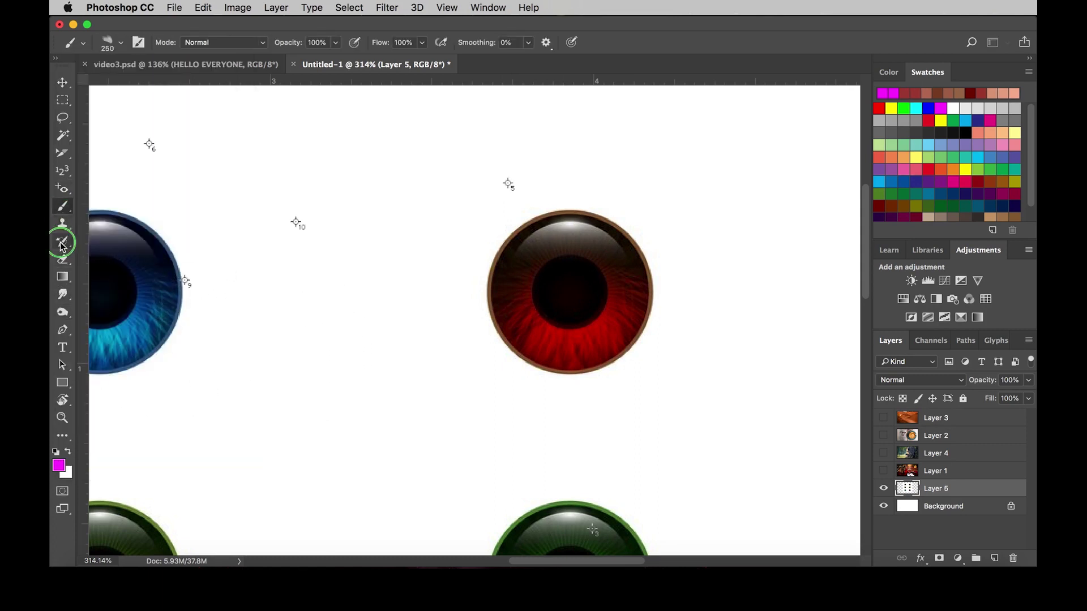
{"action": "left_click", "coordinate": [62, 191]}
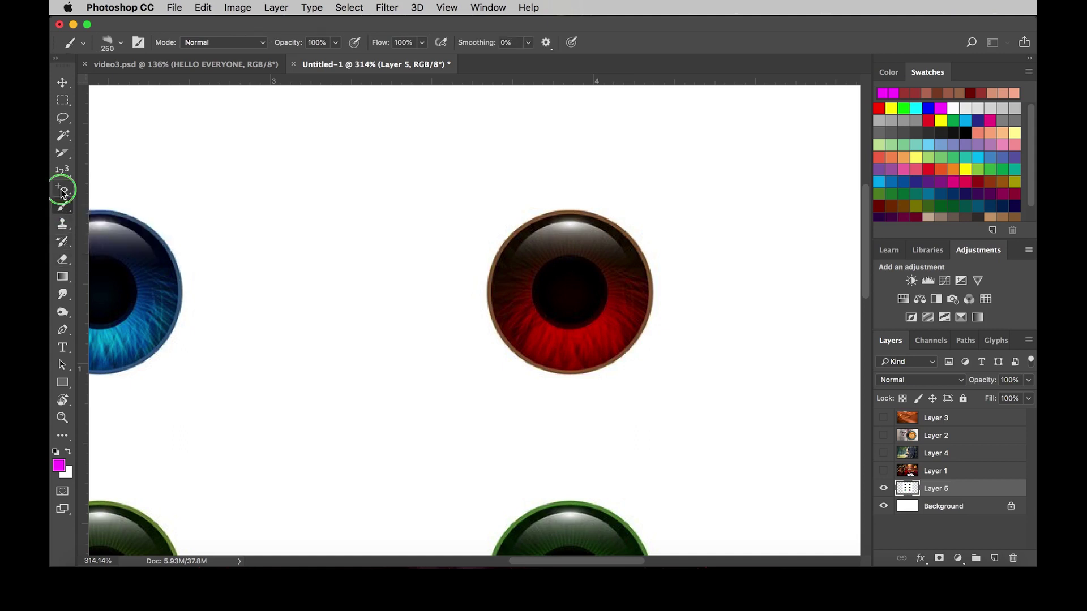
{"action": "left_click", "coordinate": [117, 234]}
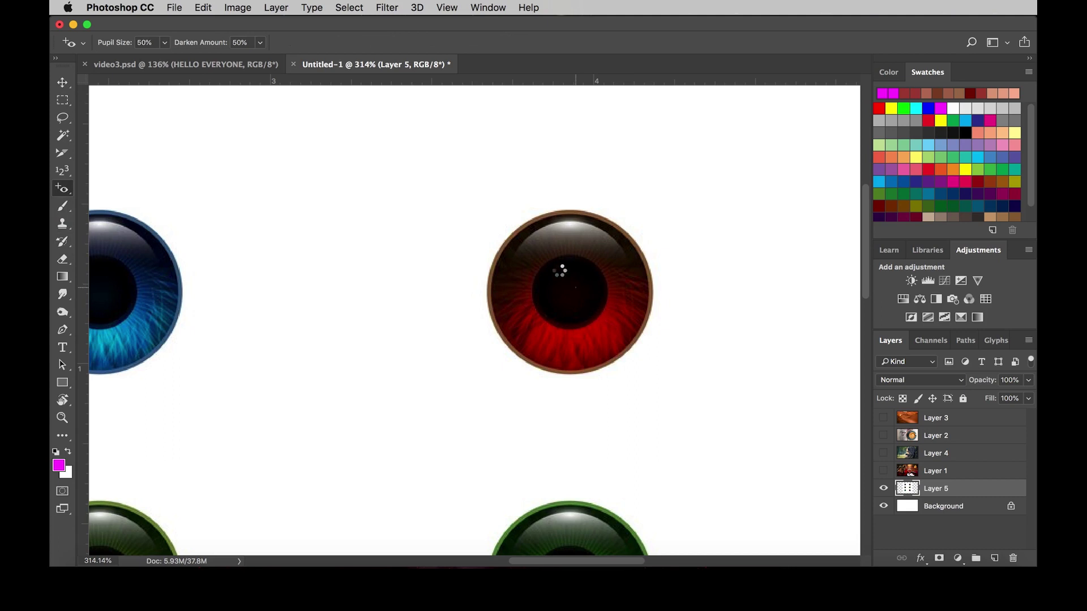
{"action": "key", "text": "ctrl+z"}
{"action": "left_click", "coordinate": [599, 325]}
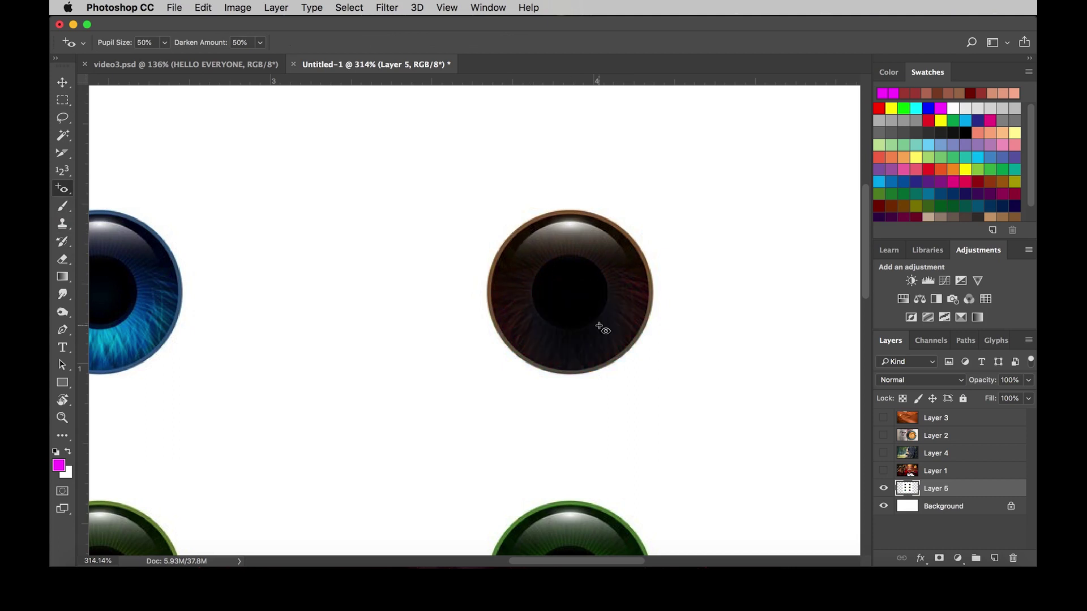
{"action": "key", "text": "ctrl+z"}
{"action": "scroll", "coordinate": [599, 326], "scroll_direction": "up", "scroll_amount": 5}
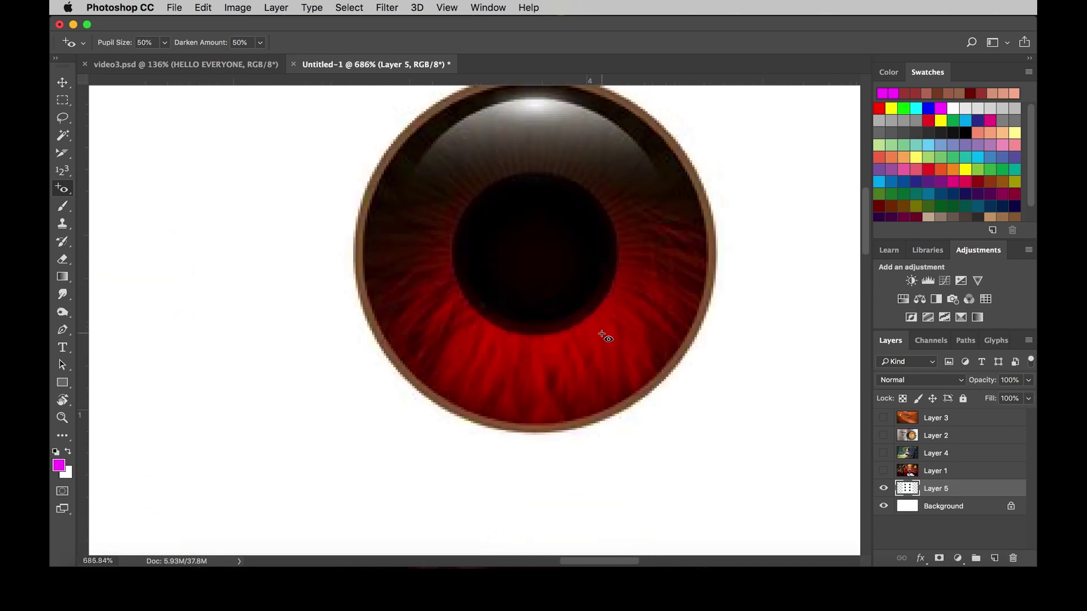
{"action": "scroll", "coordinate": [605, 347], "scroll_direction": "down", "scroll_amount": 1}
{"action": "scroll", "coordinate": [606, 348], "scroll_direction": "down", "scroll_amount": 1}
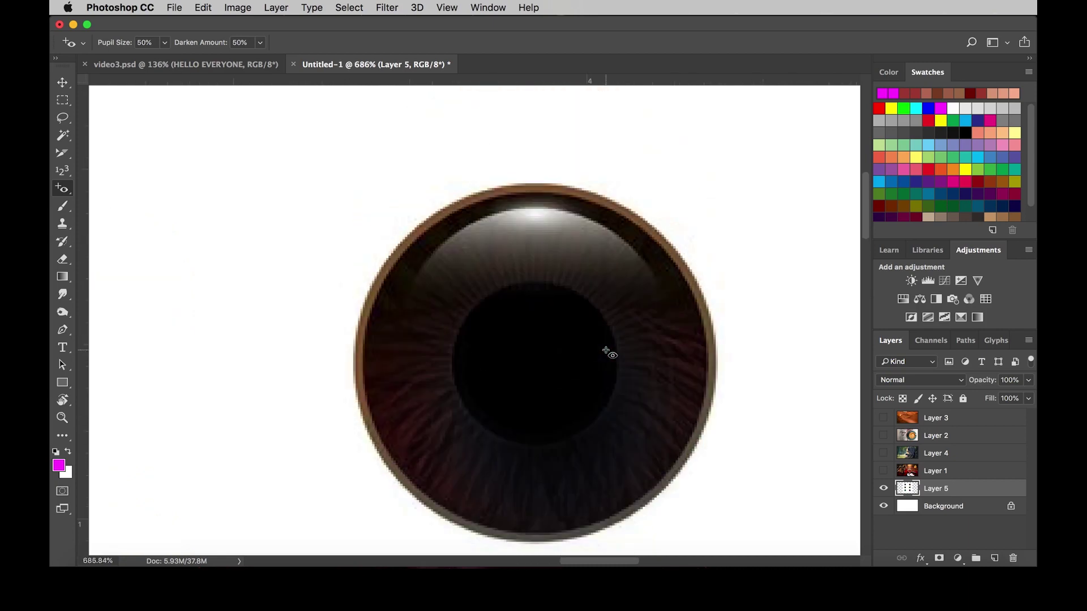
{"action": "scroll", "coordinate": [606, 351], "scroll_direction": "down", "scroll_amount": 3}
{"action": "scroll", "coordinate": [605, 351], "scroll_direction": "down", "scroll_amount": 2}
{"action": "scroll", "coordinate": [606, 351], "scroll_direction": "down", "scroll_amount": 5}
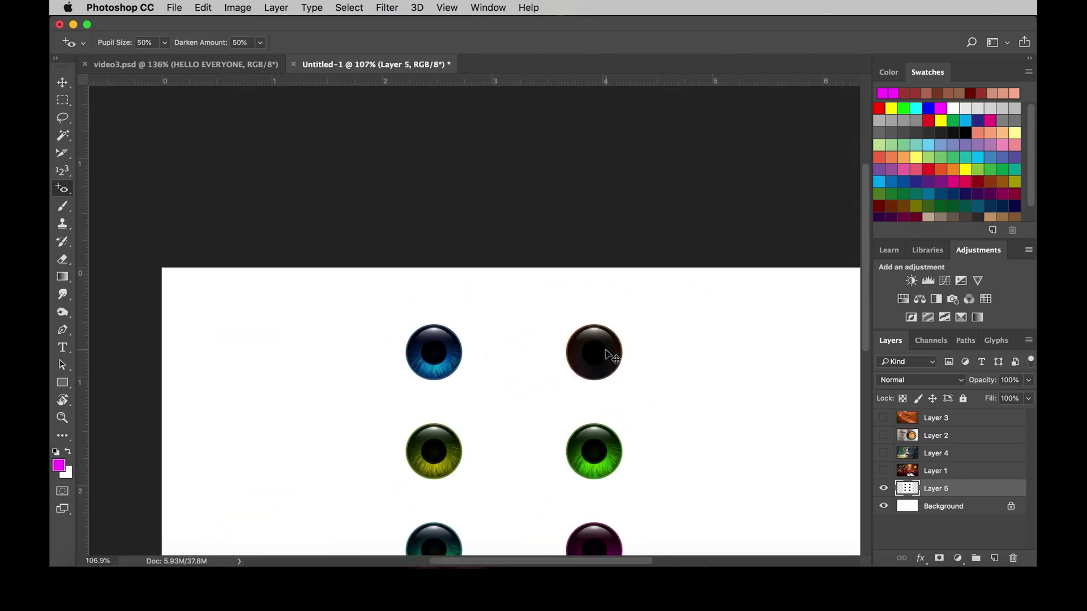
{"action": "key", "text": "super+z"}
{"action": "scroll", "coordinate": [592, 352], "scroll_direction": "up", "scroll_amount": 1}
{"action": "scroll", "coordinate": [592, 352], "scroll_direction": "up", "scroll_amount": 1}
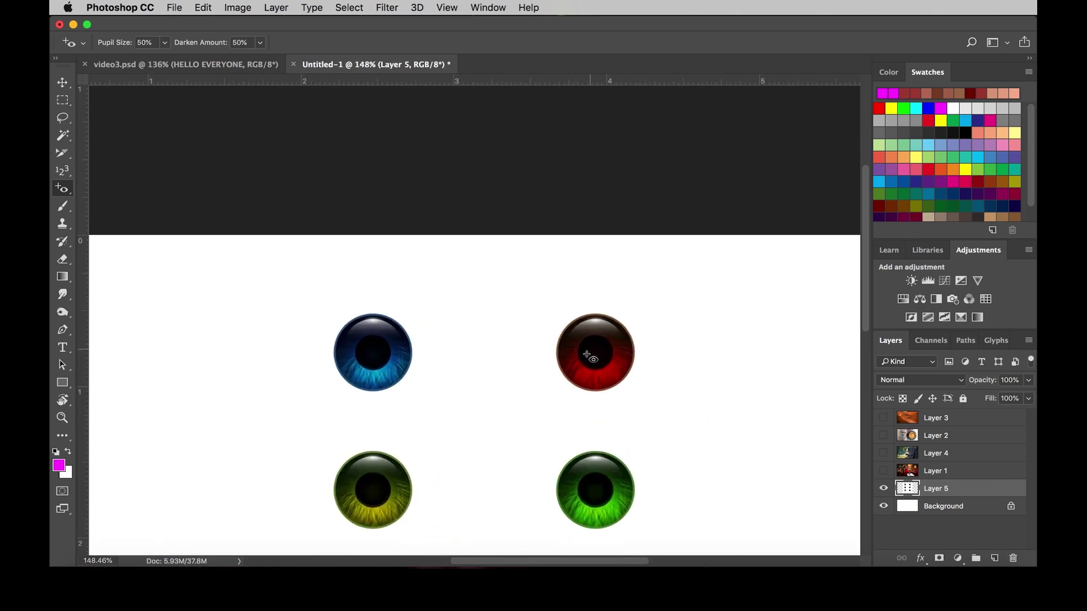
{"action": "scroll", "coordinate": [592, 352], "scroll_direction": "up", "scroll_amount": 1}
{"action": "scroll", "coordinate": [591, 352], "scroll_direction": "up", "scroll_amount": 3}
{"action": "scroll", "coordinate": [655, 371], "scroll_direction": "up", "scroll_amount": 1}
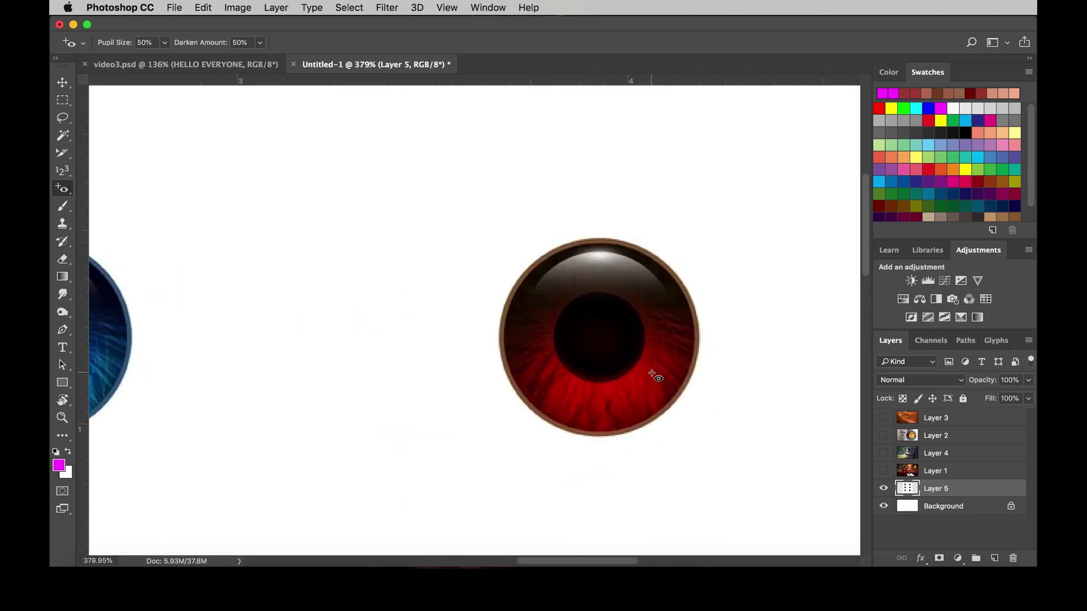
{"action": "scroll", "coordinate": [655, 371], "scroll_direction": "up", "scroll_amount": 1}
{"action": "scroll", "coordinate": [655, 370], "scroll_direction": "up", "scroll_amount": 1}
{"action": "scroll", "coordinate": [655, 371], "scroll_direction": "up", "scroll_amount": 2}
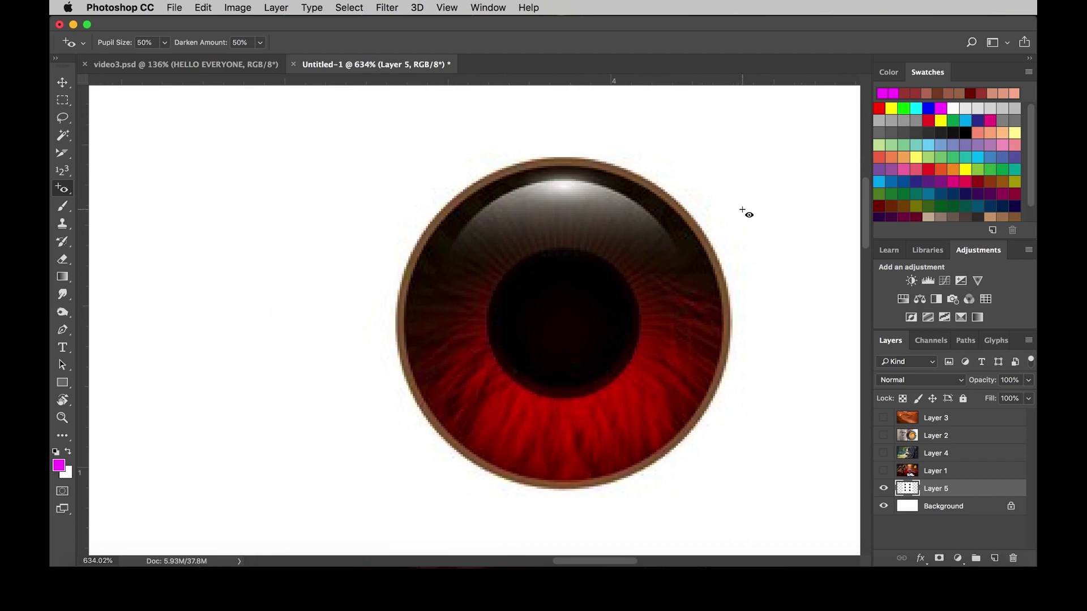
Step: Test a lowered Darken Amount on the red iris, then undo the result
{"action": "left_click", "coordinate": [261, 44]}
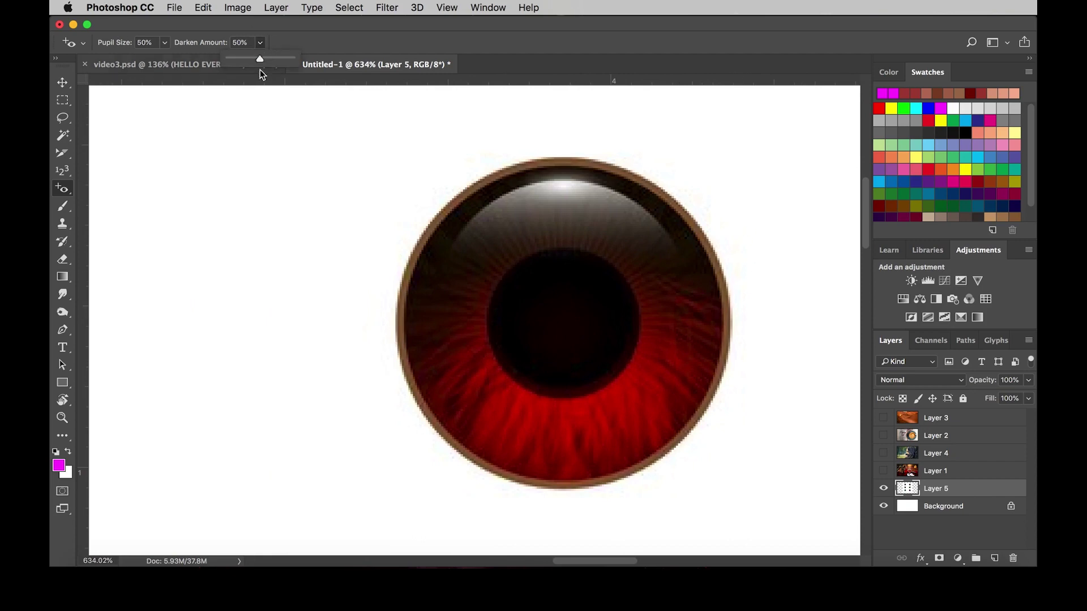
{"action": "left_click_drag", "start_coordinate": [259, 58], "coordinate": [245, 58]}
{"action": "left_click", "coordinate": [614, 433]}
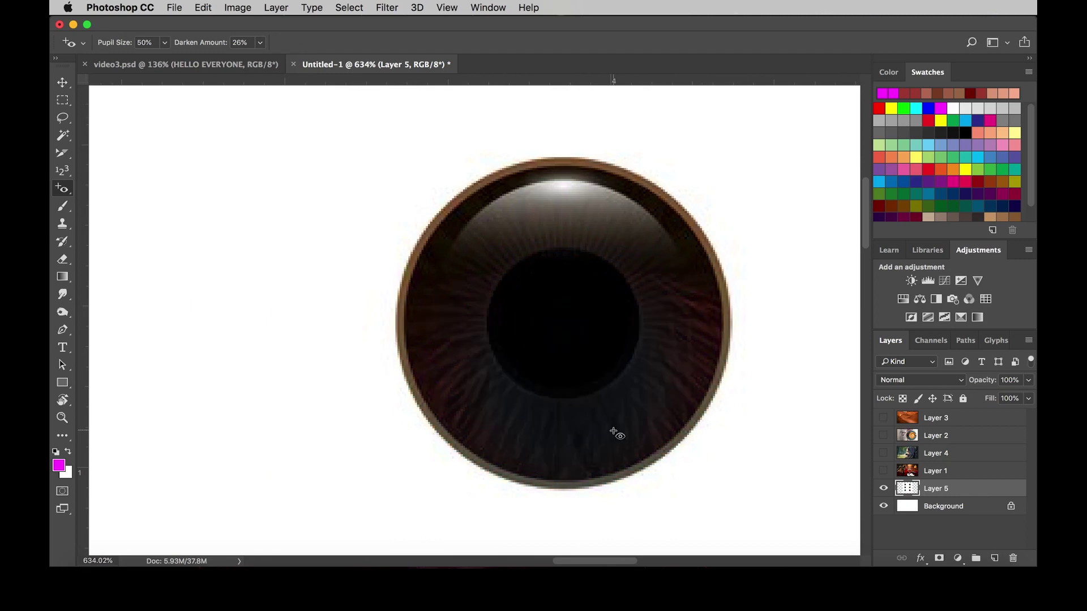
{"action": "left_click", "coordinate": [244, 47]}
{"action": "type", "text": "50"}
{"action": "key", "text": "Return"}
{"action": "key", "text": "Escape"}
{"action": "key", "text": "ctrl+z"}
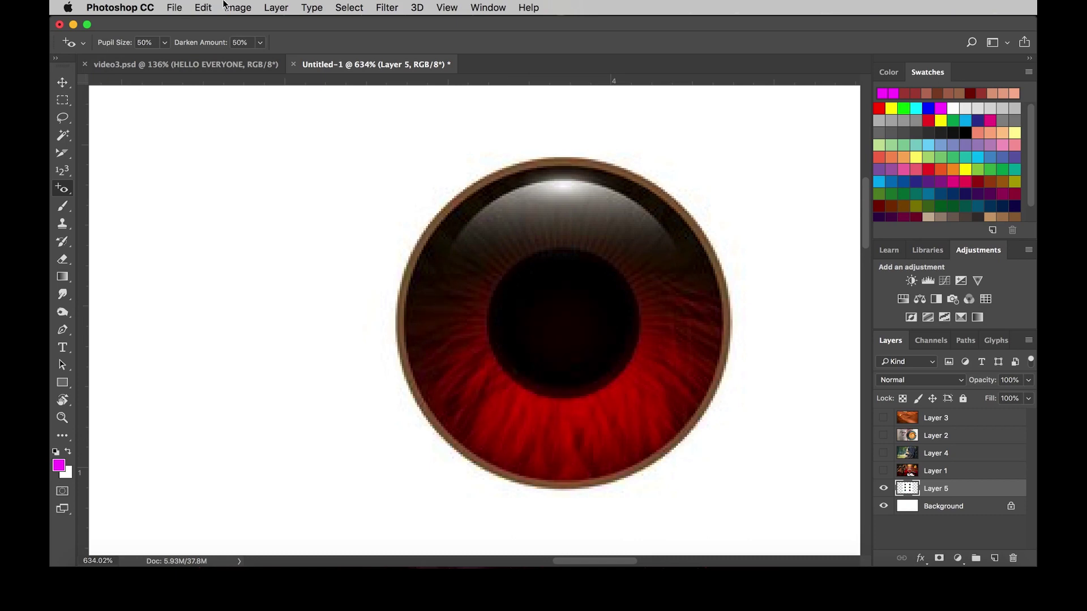
Step: Darken the red iris with Darken Amount at 10%, then undo it
{"action": "left_click", "coordinate": [259, 47]}
{"action": "left_click_drag", "start_coordinate": [260, 60], "coordinate": [228, 58]}
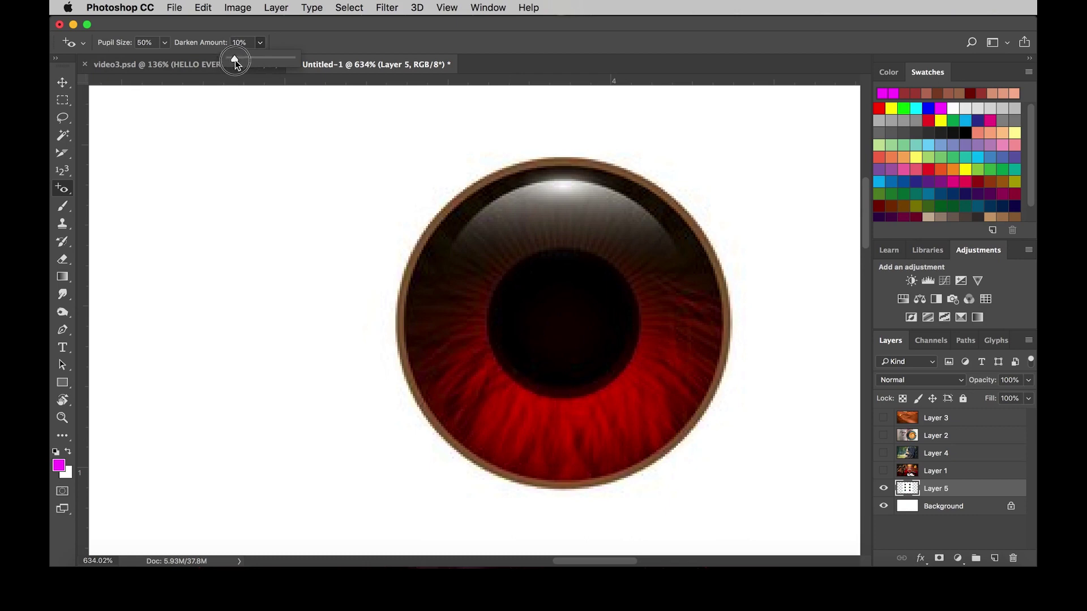
{"action": "left_click", "coordinate": [628, 403]}
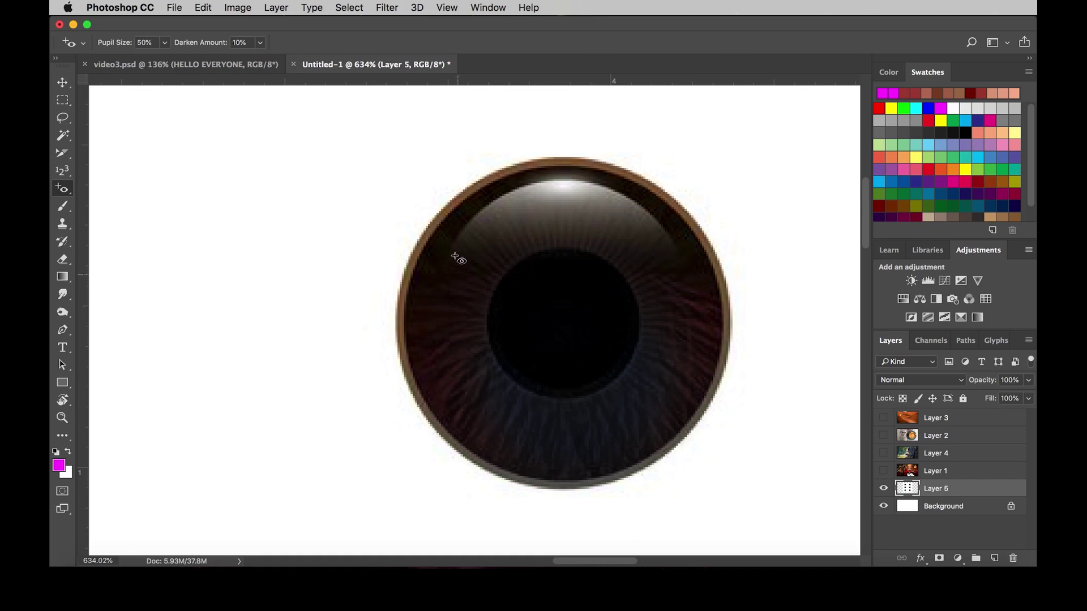
{"action": "key", "text": "super+z"}
{"action": "key", "text": "super+z"}
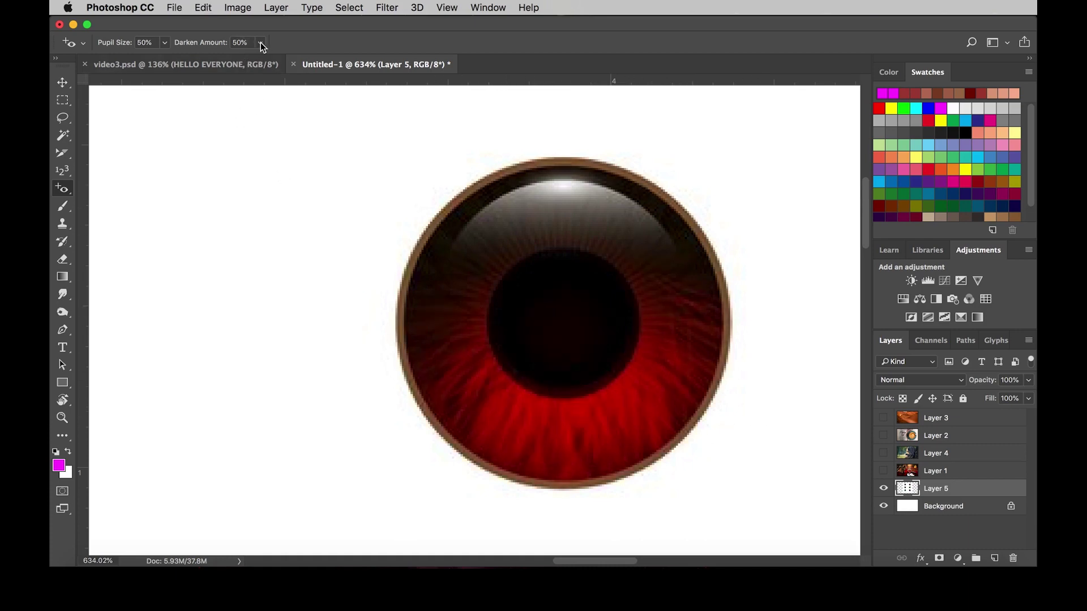
Step: Set Darken Amount to 100%, darken two spots on the red iris, then undo both
{"action": "left_click_drag", "start_coordinate": [260, 57], "coordinate": [300, 59]}
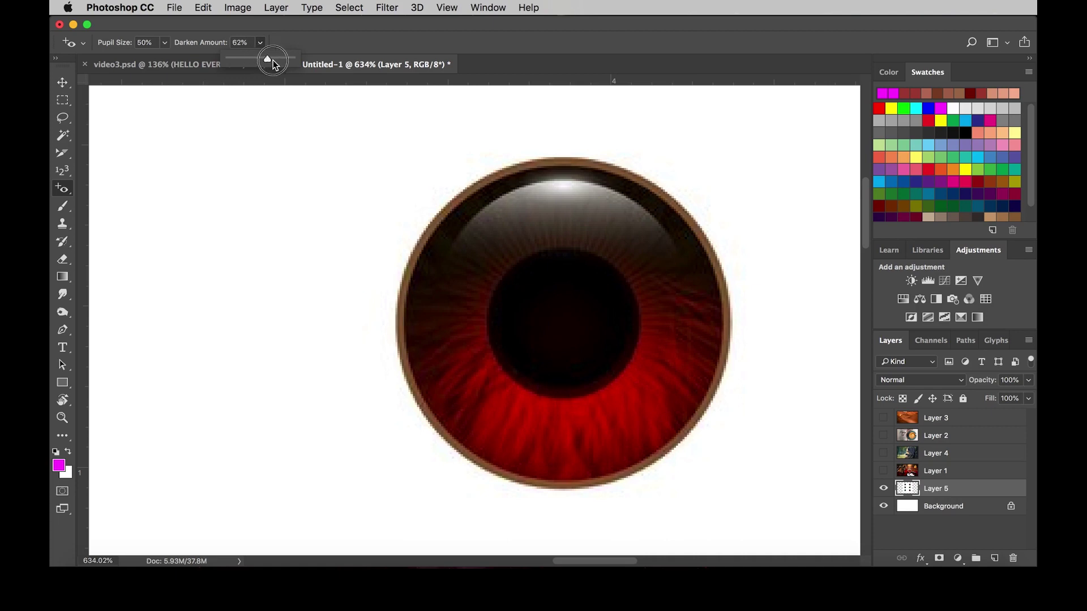
{"action": "left_click", "coordinate": [640, 435]}
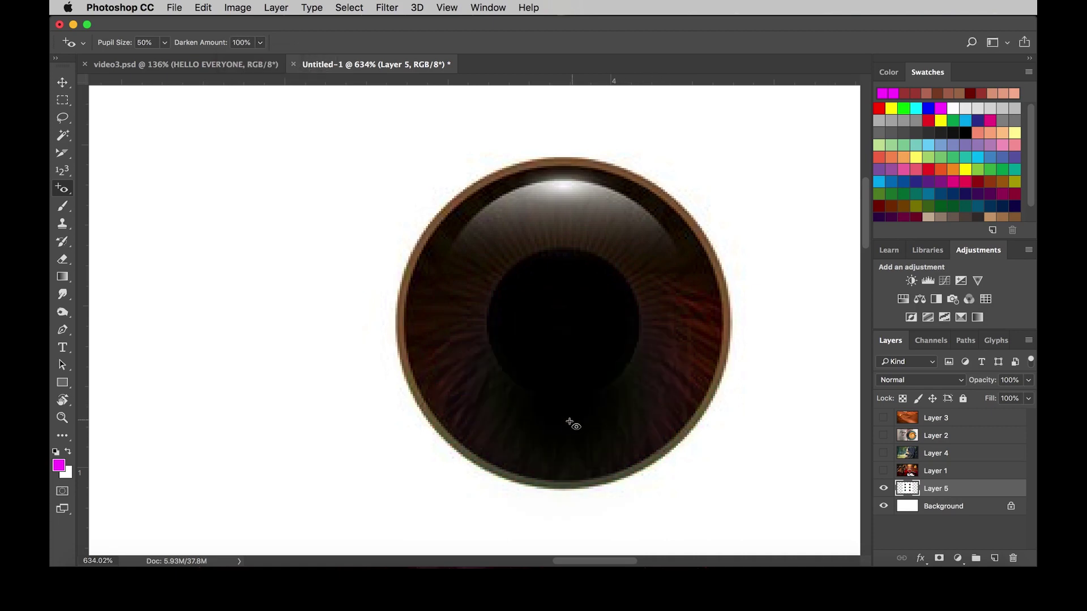
{"action": "left_click", "coordinate": [674, 379]}
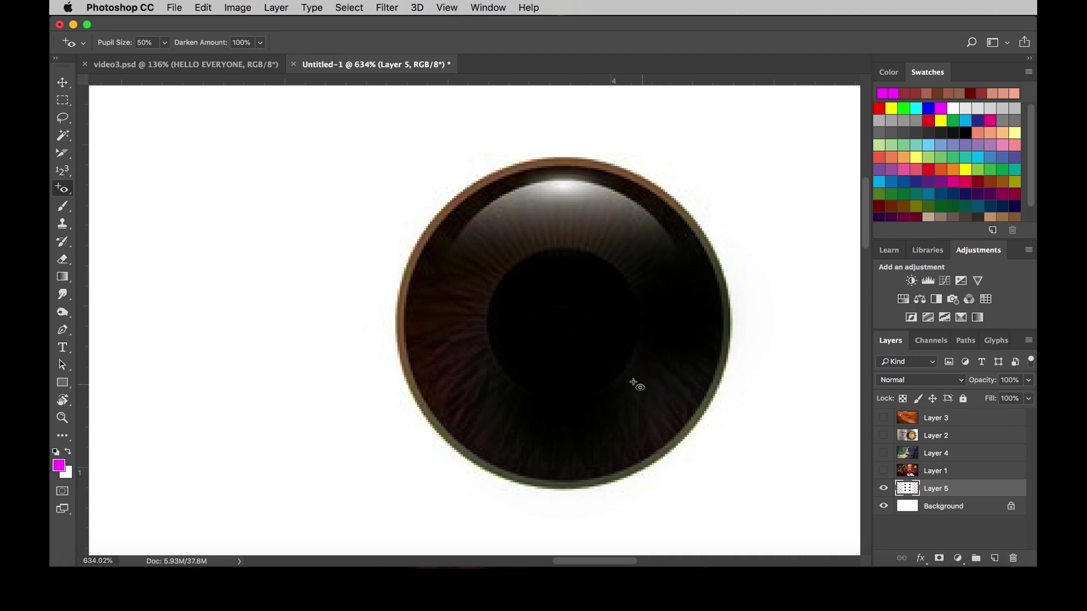
{"action": "key", "text": "super+alt+z"}
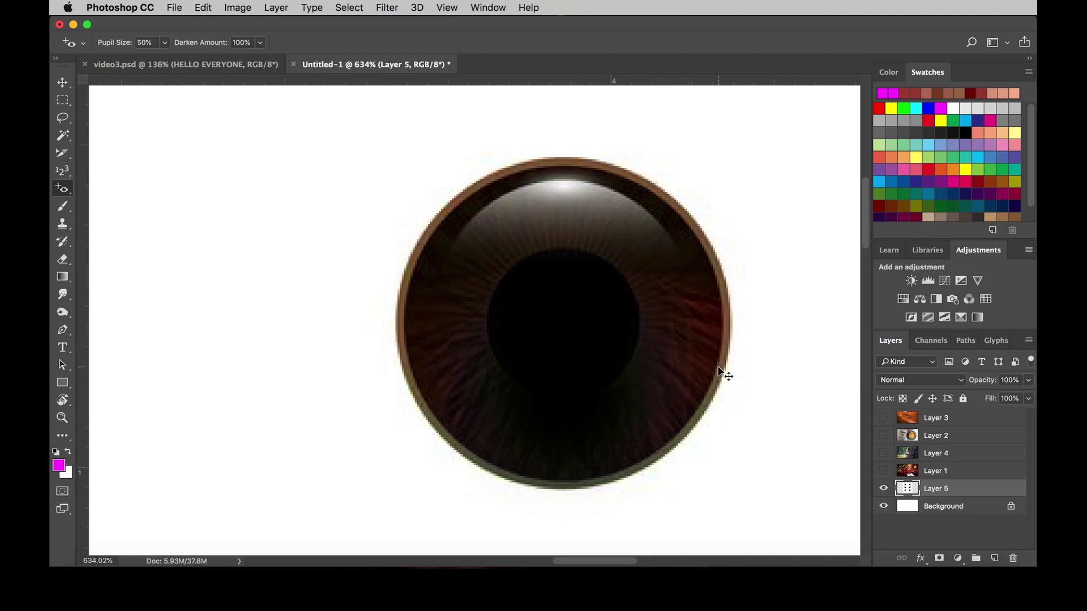
{"action": "key", "text": "super+alt+z"}
Step: Darken the lower and right parts of the olive iris with the Red Eye Tool
{"action": "scroll", "coordinate": [515, 255], "scroll_direction": "down", "scroll_amount": 10}
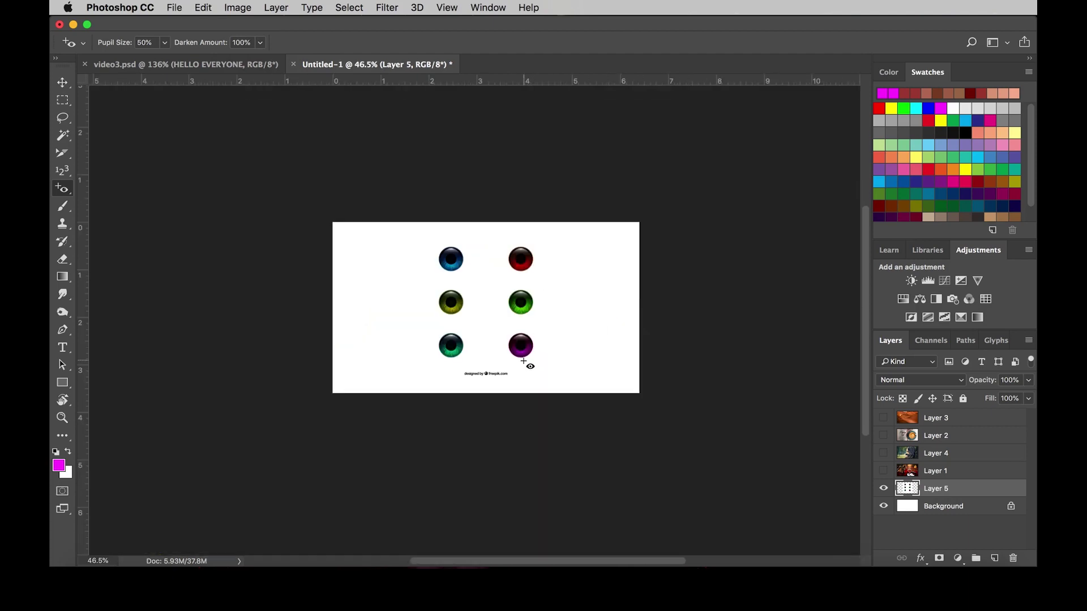
{"action": "scroll", "coordinate": [523, 361], "scroll_direction": "up", "scroll_amount": 5}
{"action": "scroll", "coordinate": [621, 376], "scroll_direction": "down", "scroll_amount": 3}
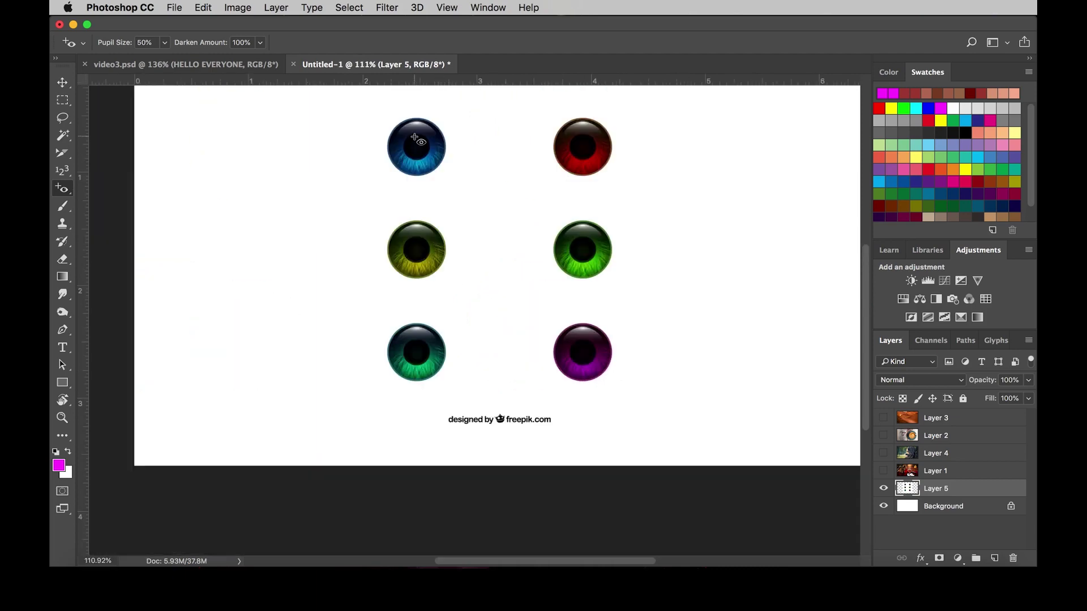
{"action": "scroll", "coordinate": [417, 139], "scroll_direction": "up", "scroll_amount": 4}
{"action": "scroll", "coordinate": [430, 227], "scroll_direction": "up", "scroll_amount": 1}
{"action": "scroll", "coordinate": [436, 296], "scroll_direction": "up", "scroll_amount": 4}
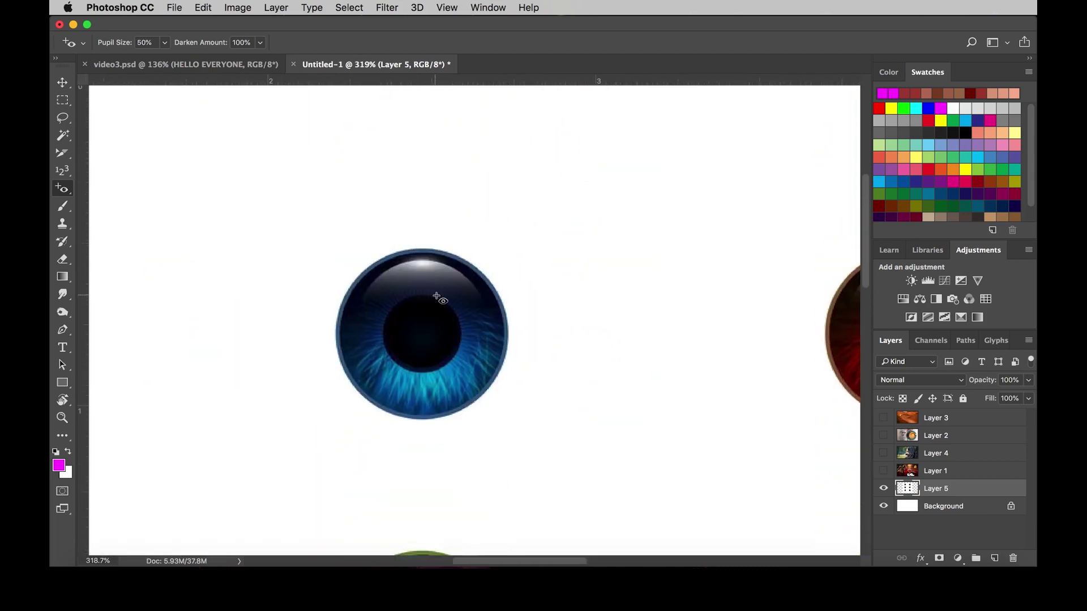
{"action": "scroll", "coordinate": [436, 296], "scroll_direction": "up", "scroll_amount": 6}
{"action": "scroll", "coordinate": [487, 278], "scroll_direction": "down", "scroll_amount": 2}
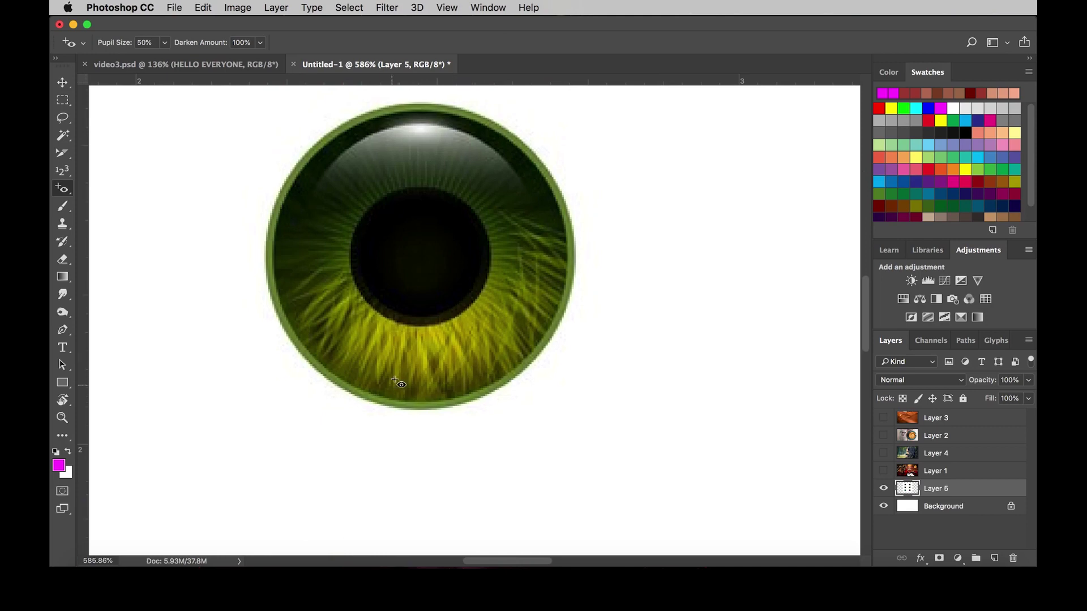
{"action": "left_click", "coordinate": [433, 339]}
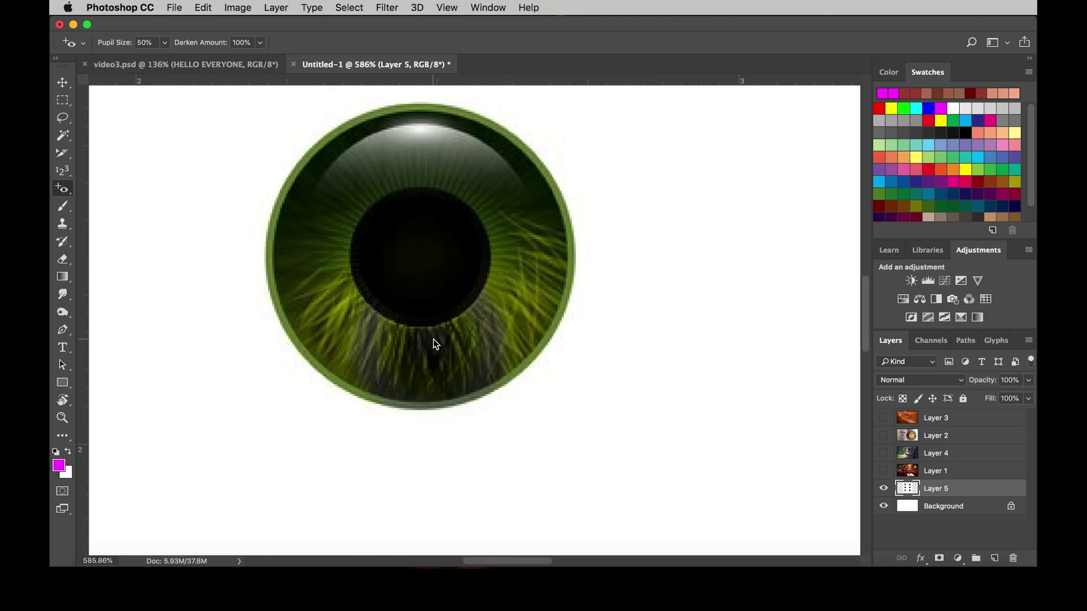
{"action": "left_click", "coordinate": [508, 326]}
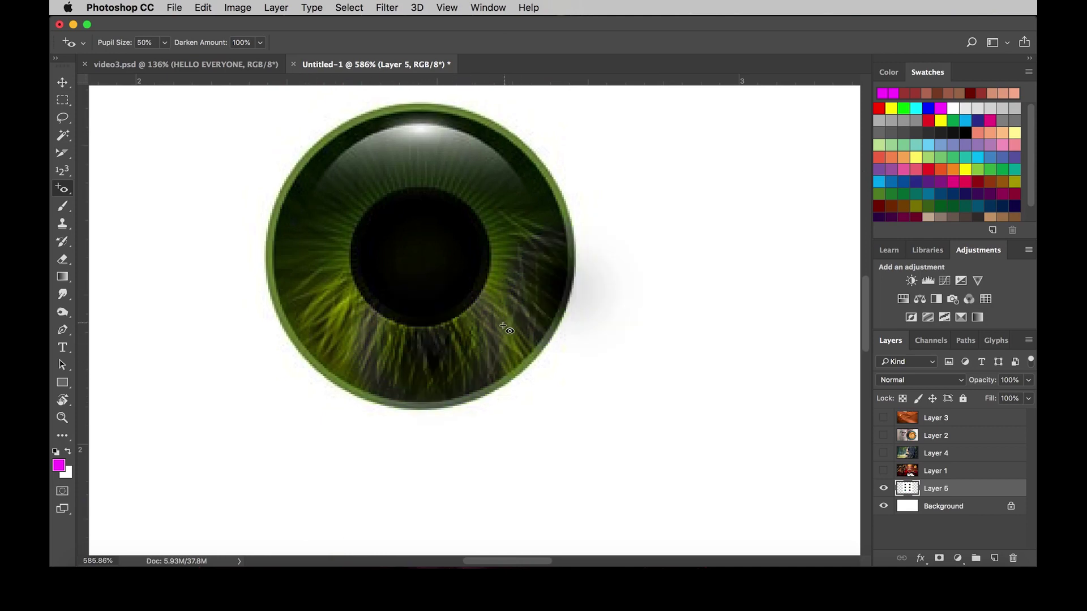
Step: Apply red-eye correction to the green iris and the purple iris
{"action": "scroll", "coordinate": [461, 345], "scroll_direction": "down", "scroll_amount": 3}
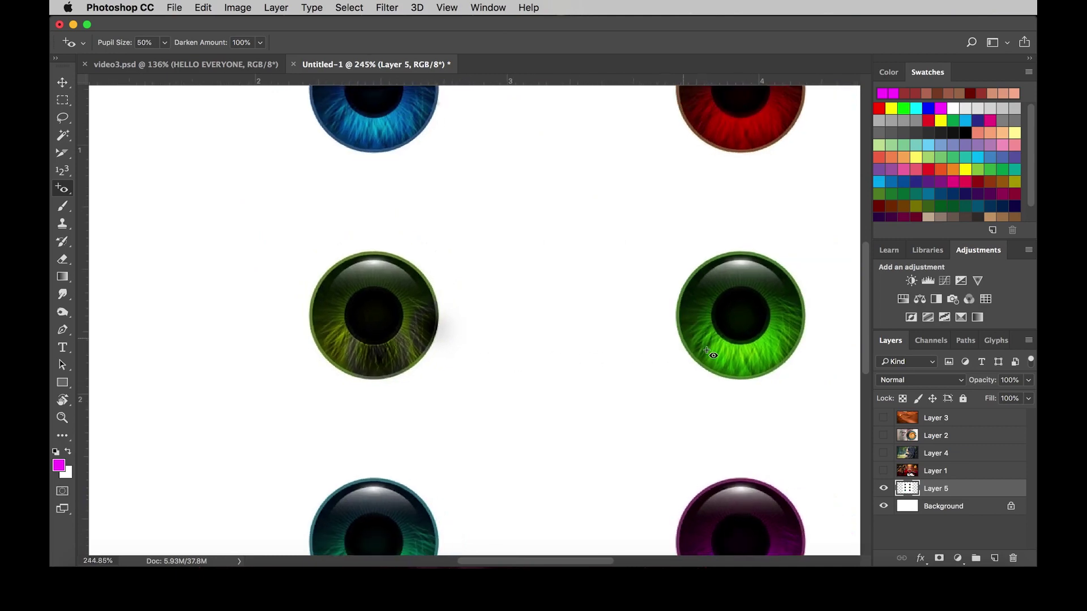
{"action": "scroll", "coordinate": [485, 376], "scroll_direction": "up", "scroll_amount": 5}
{"action": "scroll", "coordinate": [566, 376], "scroll_direction": "down", "scroll_amount": 3}
{"action": "scroll", "coordinate": [617, 365], "scroll_direction": "up", "scroll_amount": 1}
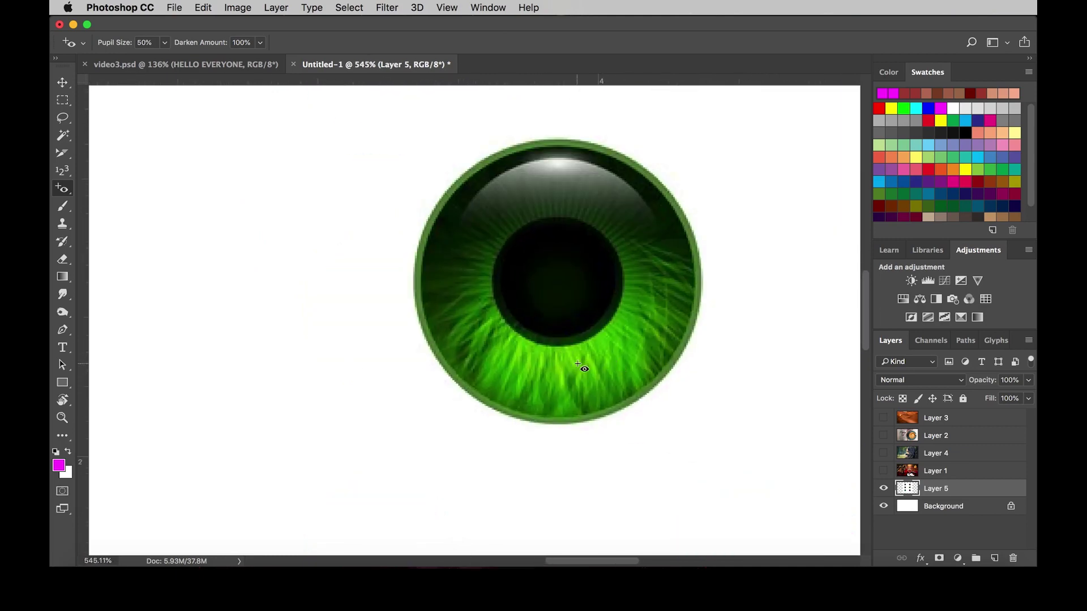
{"action": "left_click", "coordinate": [636, 219]}
{"action": "scroll", "coordinate": [646, 291], "scroll_direction": "down", "scroll_amount": 5}
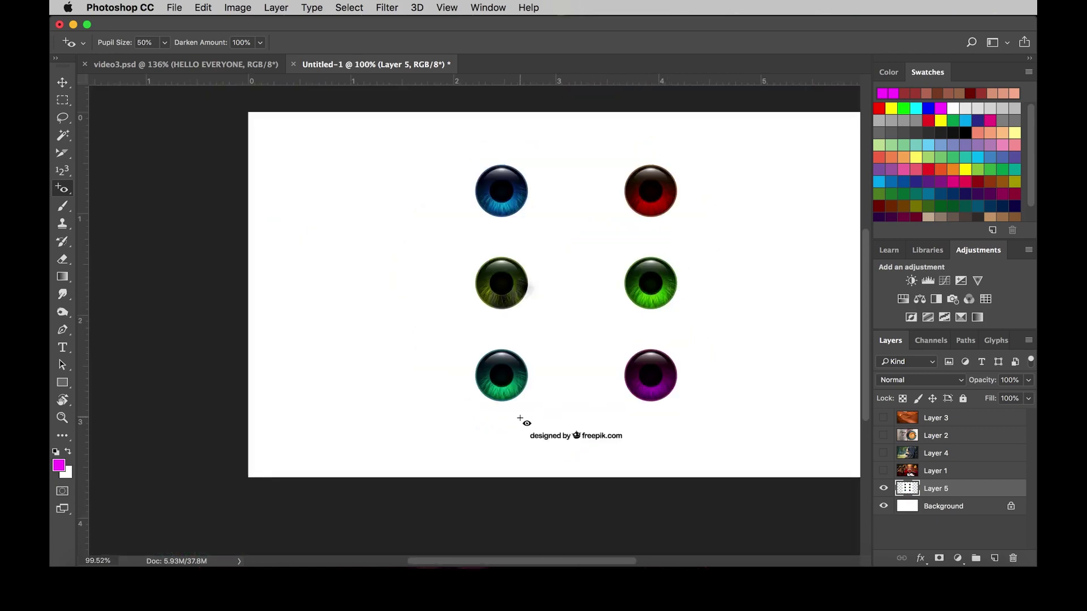
{"action": "scroll", "coordinate": [520, 419], "scroll_direction": "up", "scroll_amount": 5}
{"action": "scroll", "coordinate": [515, 419], "scroll_direction": "up", "scroll_amount": 1}
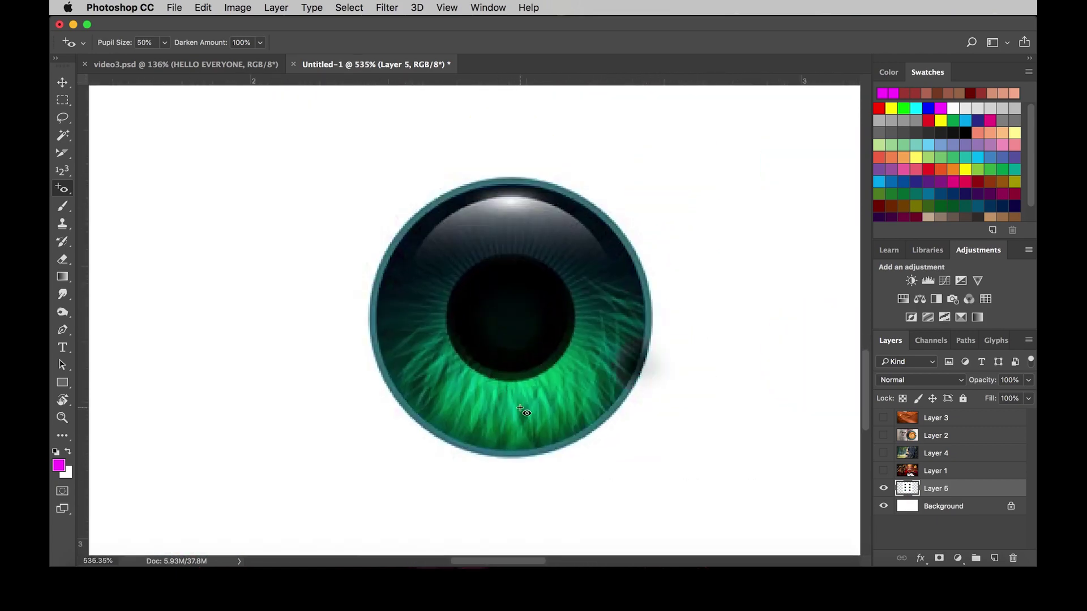
{"action": "scroll", "coordinate": [311, 359], "scroll_direction": "down", "scroll_amount": 5}
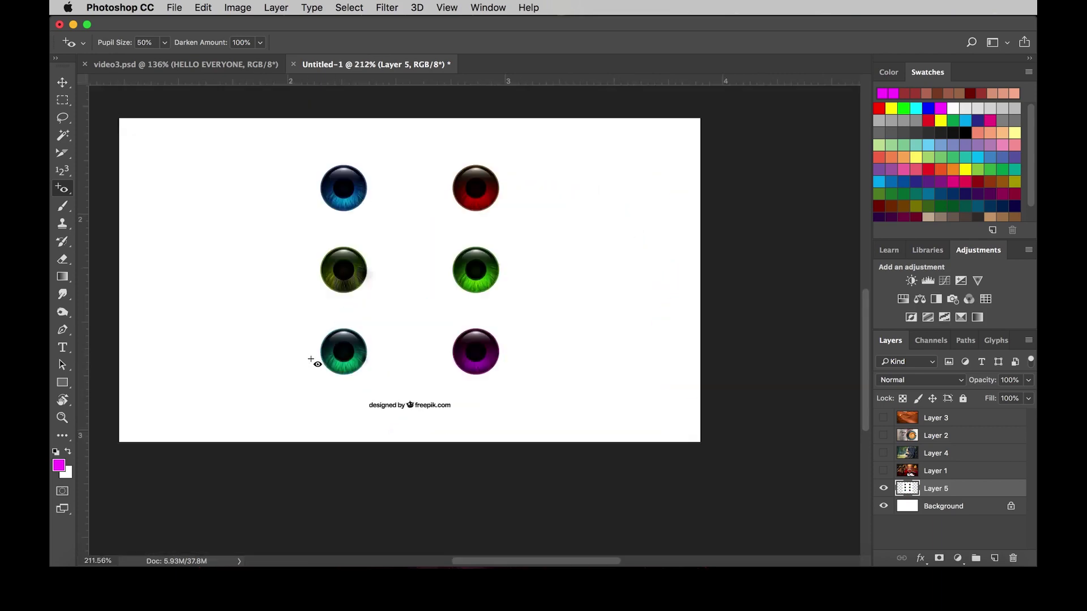
{"action": "scroll", "coordinate": [458, 364], "scroll_direction": "up", "scroll_amount": 6}
{"action": "scroll", "coordinate": [418, 395], "scroll_direction": "down", "scroll_amount": 1}
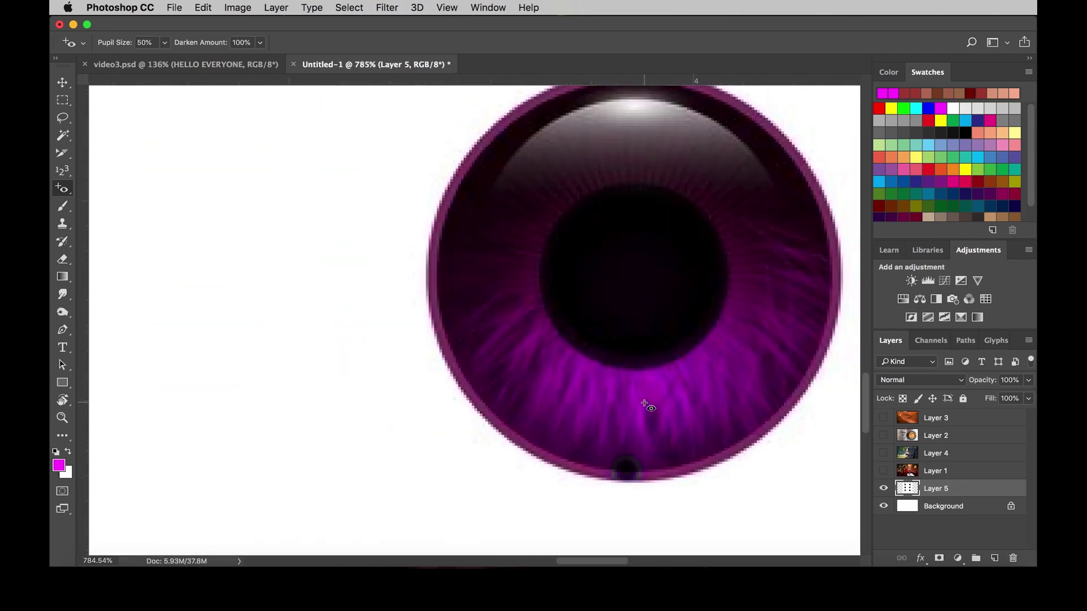
{"action": "left_click", "coordinate": [677, 392]}
Step: Switch from the Red Eye Tool to the Brush Tool
{"action": "right_click", "coordinate": [613, 399]}
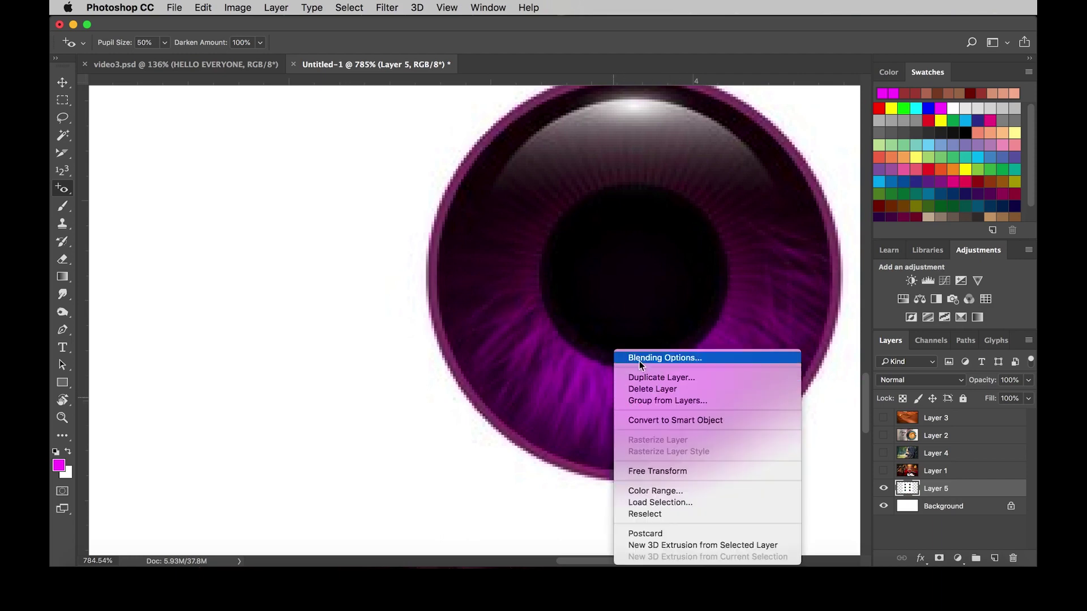
{"action": "key", "text": "Escape"}
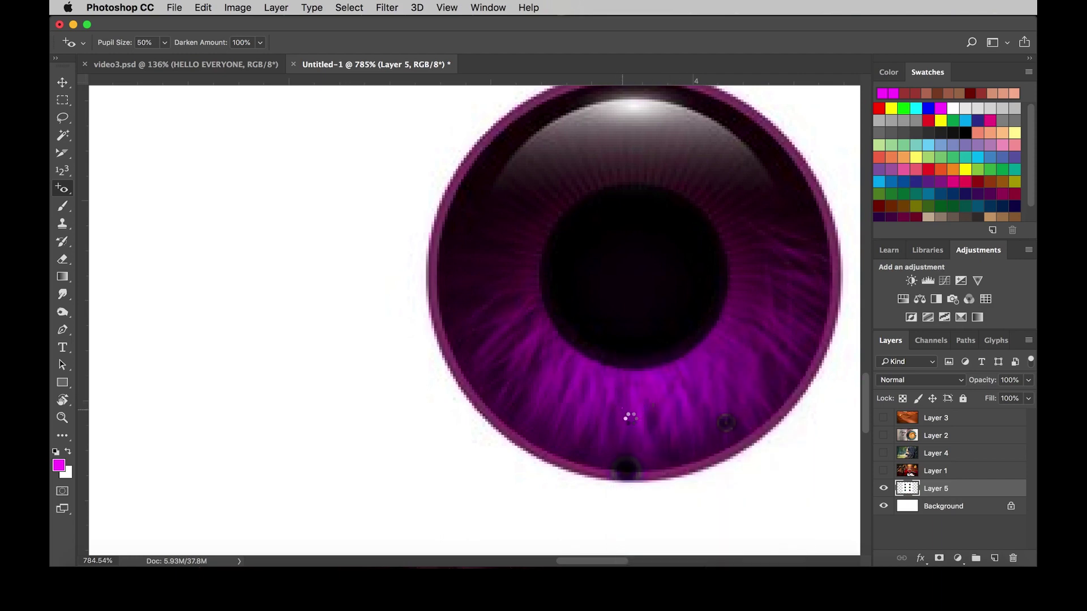
{"action": "scroll", "coordinate": [492, 414], "scroll_direction": "down", "scroll_amount": 5}
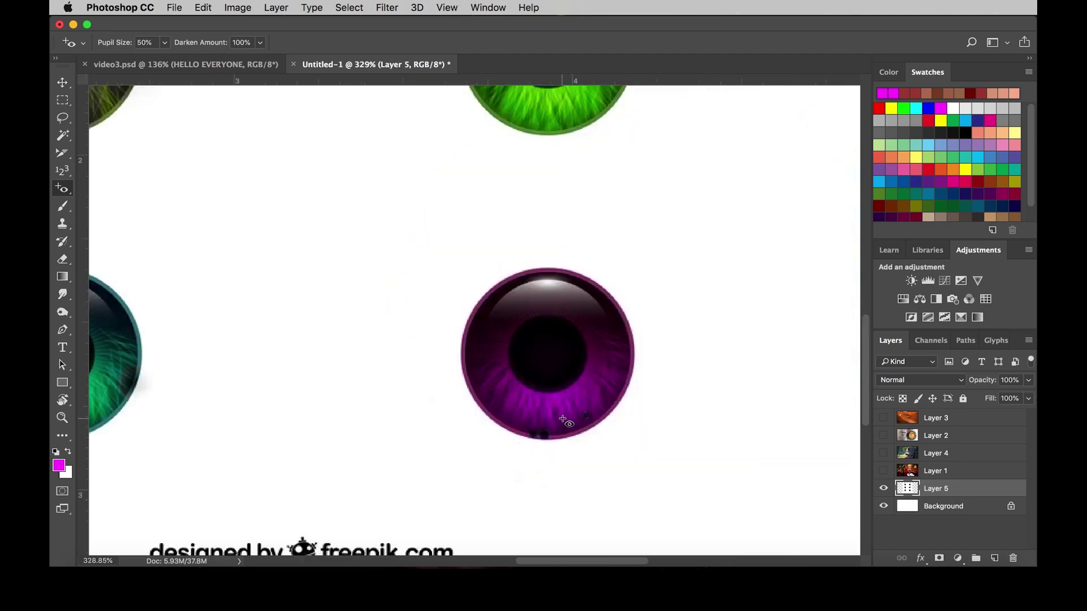
{"action": "scroll", "coordinate": [562, 420], "scroll_direction": "down", "scroll_amount": 10}
{"action": "right_click", "coordinate": [63, 188]}
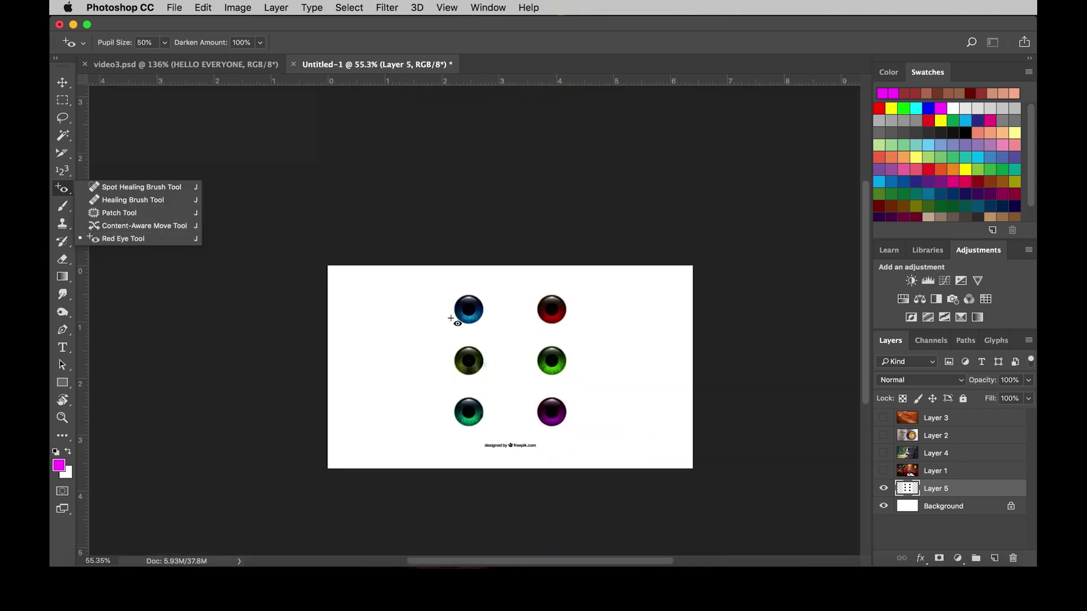
{"action": "left_click", "coordinate": [525, 344]}
{"action": "key", "text": "v"}
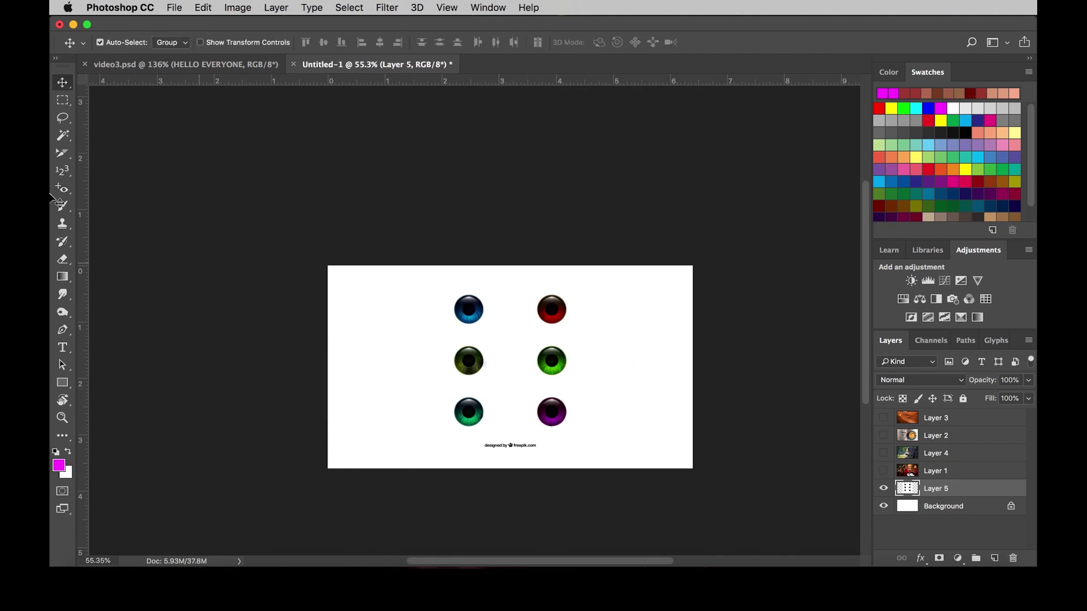
{"action": "left_click", "coordinate": [62, 191]}
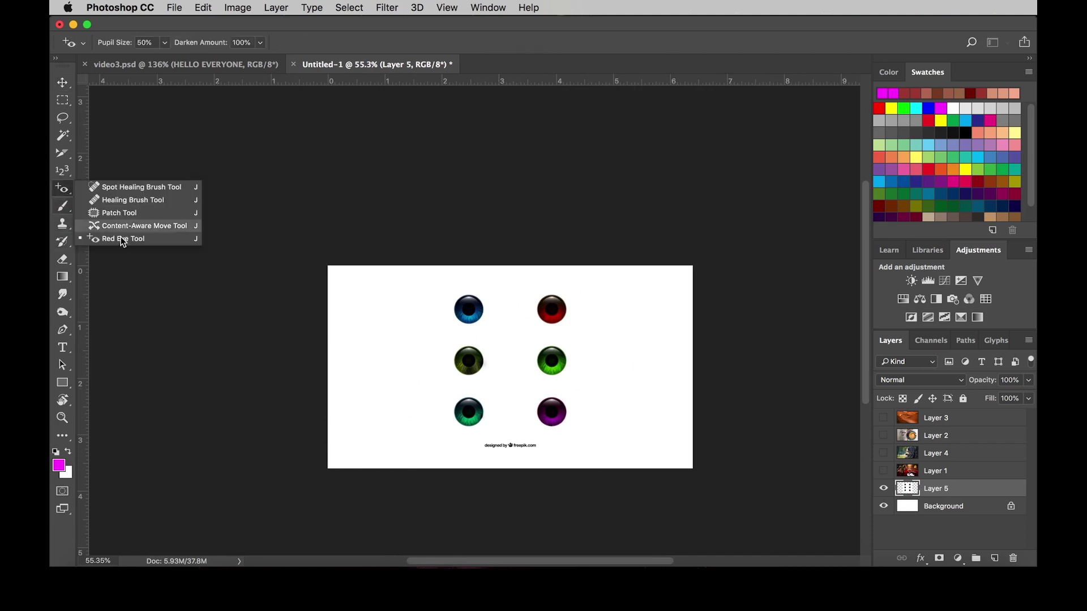
{"action": "left_click", "coordinate": [63, 206]}
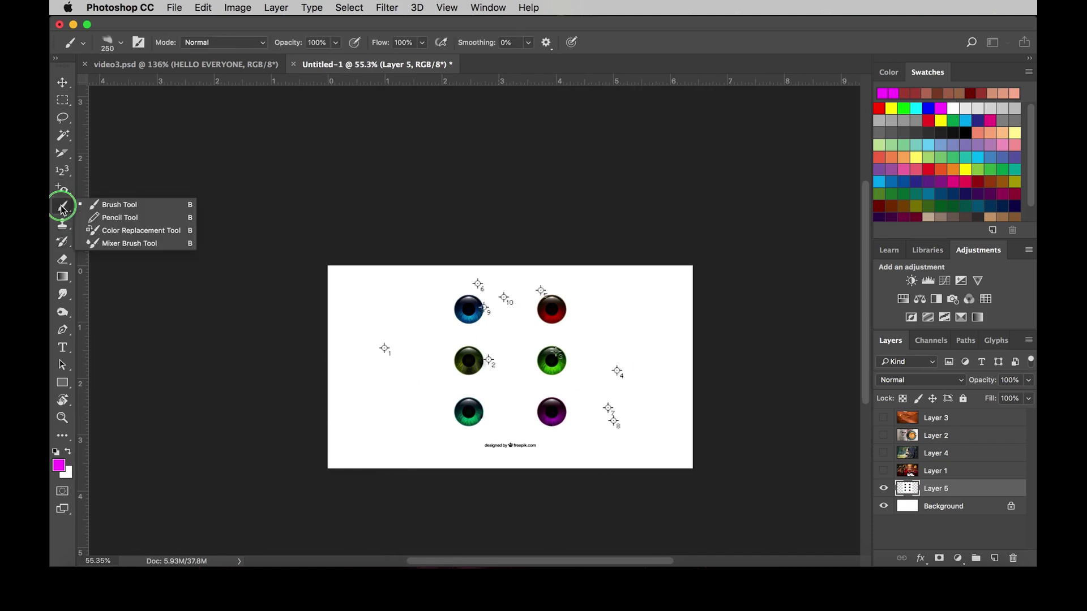
Step: Check the brush tool group and browse the brush preset list
{"action": "left_click", "coordinate": [109, 209]}
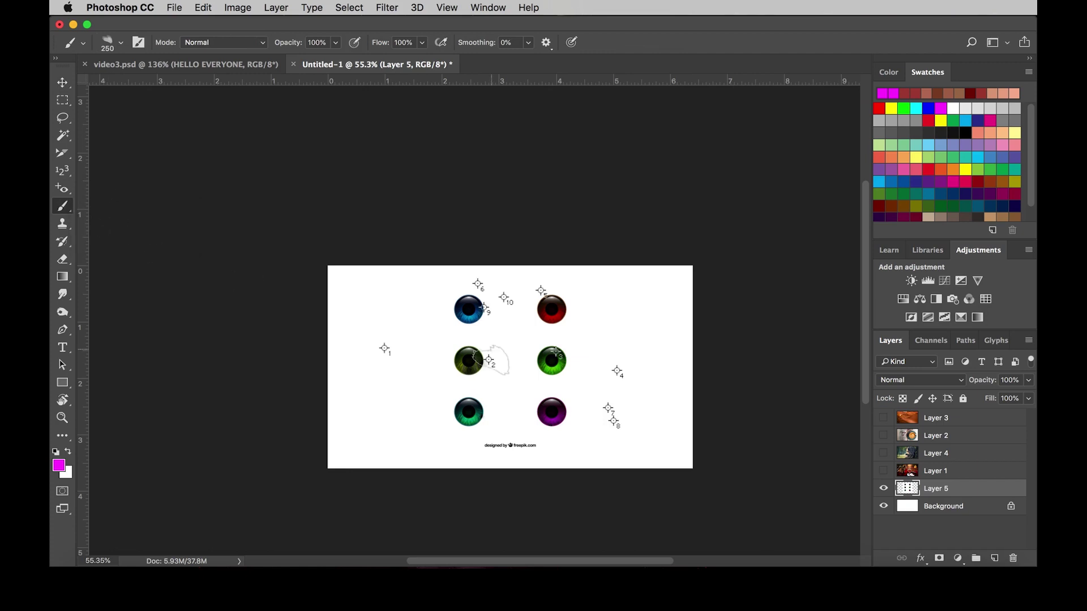
{"action": "scroll", "coordinate": [469, 356], "scroll_direction": "up", "scroll_amount": 2}
{"action": "scroll", "coordinate": [469, 357], "scroll_direction": "up", "scroll_amount": 4}
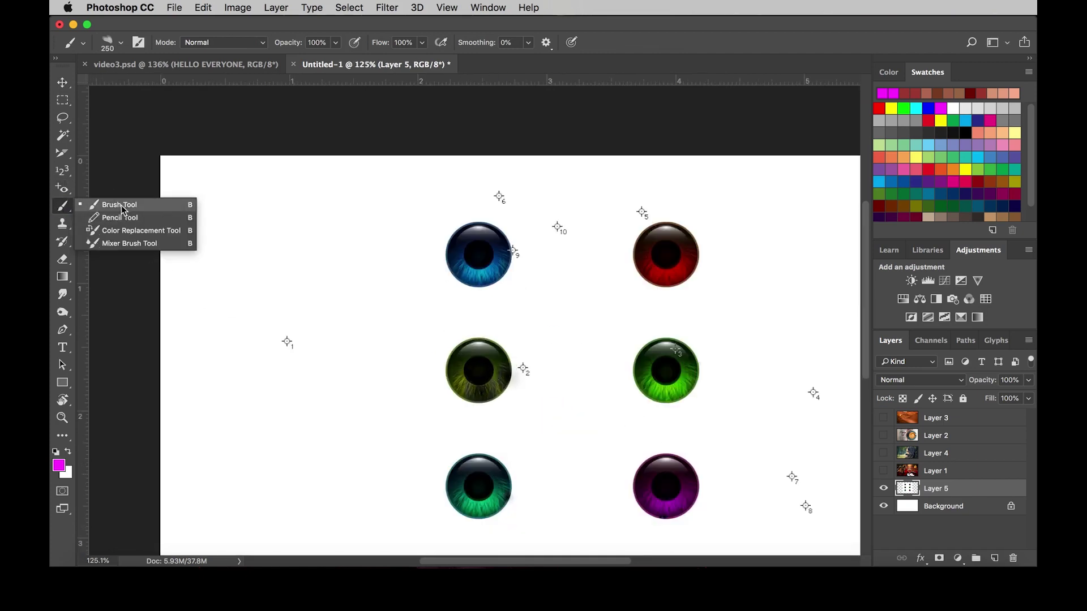
{"action": "left_click_drag", "start_coordinate": [58, 211], "coordinate": [108, 204]}
{"action": "left_click", "coordinate": [121, 50]}
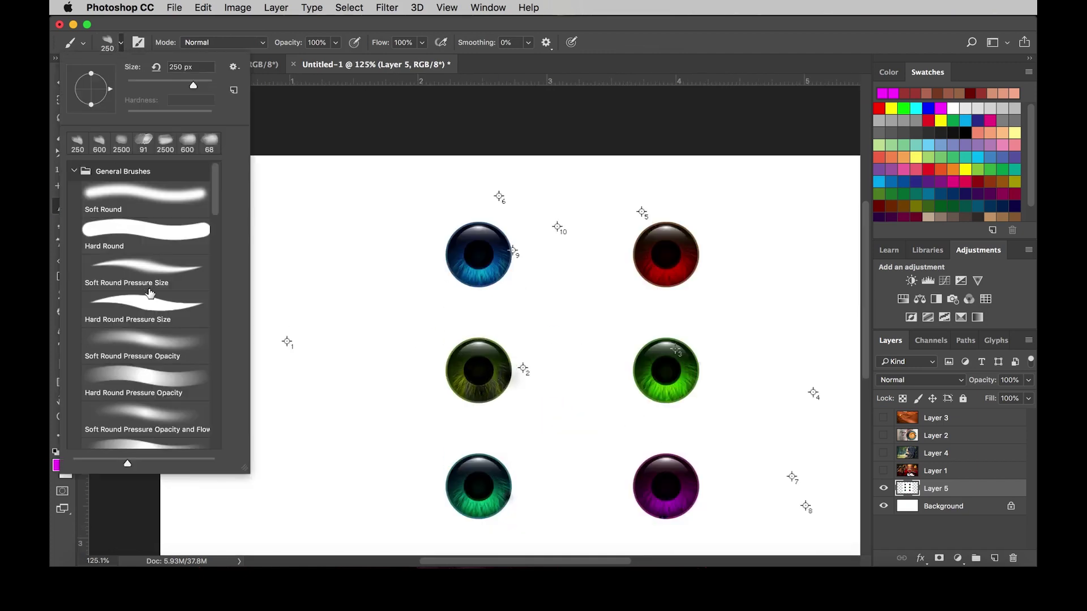
{"action": "scroll", "coordinate": [150, 292], "scroll_direction": "down", "scroll_amount": 10}
{"action": "scroll", "coordinate": [150, 295], "scroll_direction": "up", "scroll_amount": 5}
{"action": "scroll", "coordinate": [150, 295], "scroll_direction": "up", "scroll_amount": 5}
{"action": "scroll", "coordinate": [152, 300], "scroll_direction": "down", "scroll_amount": 3}
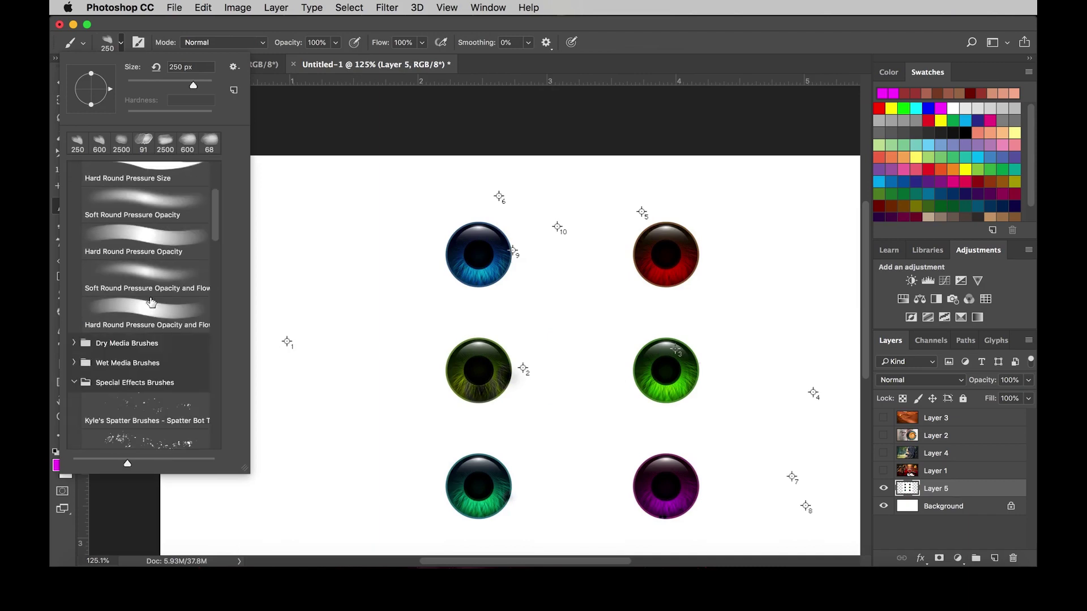
Step: Collapse the Special Effects and watercolor folders and select the Soft Round brush preset
{"action": "left_click", "coordinate": [76, 378]}
{"action": "scroll", "coordinate": [91, 407], "scroll_direction": "up", "scroll_amount": 1}
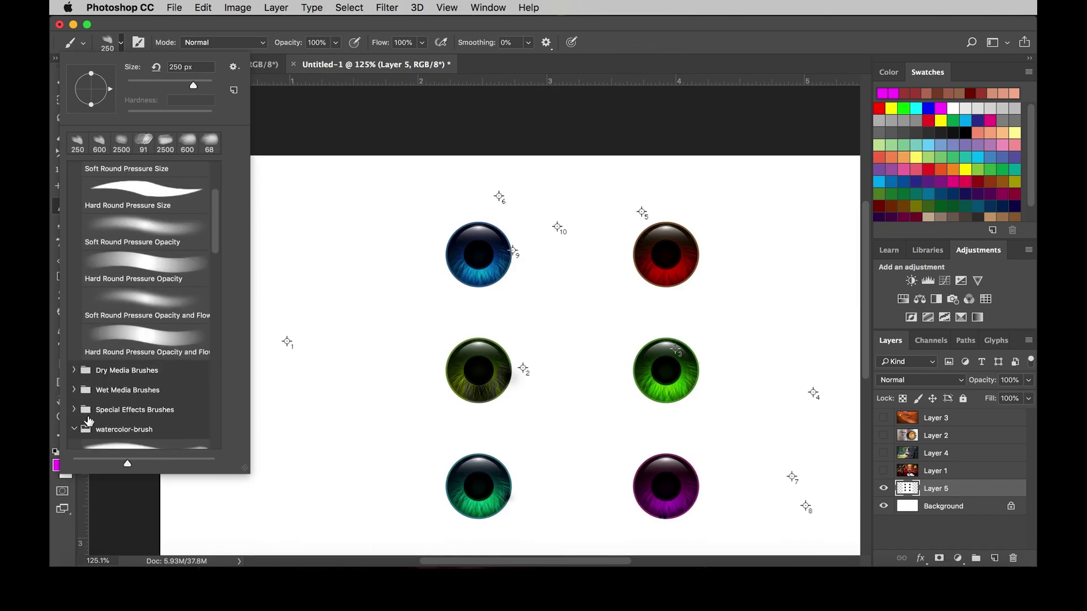
{"action": "scroll", "coordinate": [90, 407], "scroll_direction": "down", "scroll_amount": 1}
{"action": "left_click", "coordinate": [74, 403]}
{"action": "scroll", "coordinate": [114, 328], "scroll_direction": "up", "scroll_amount": 4}
{"action": "scroll", "coordinate": [131, 256], "scroll_direction": "up", "scroll_amount": 1}
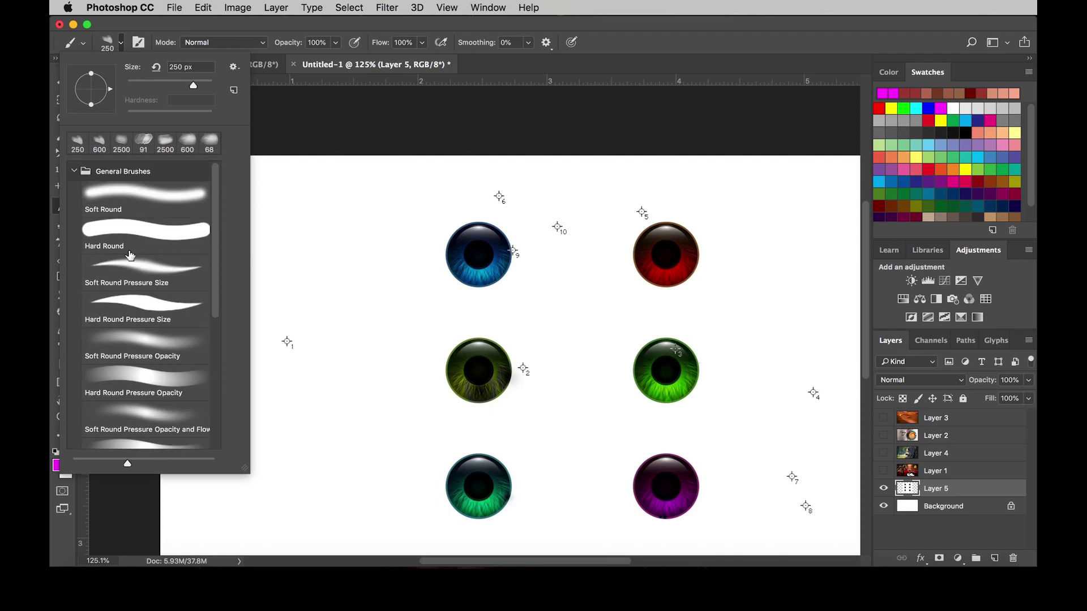
{"action": "left_click", "coordinate": [123, 193]}
{"action": "key", "text": "Return"}
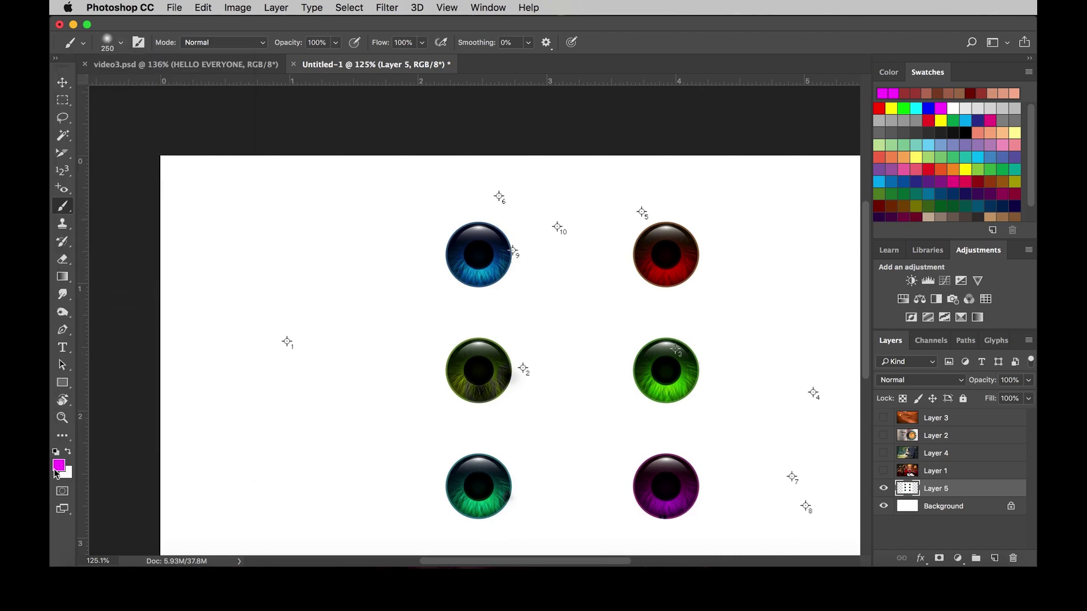
Step: Set the foreground to magenta and paint pink over the upper-left blue eye
{"action": "left_click", "coordinate": [57, 467]}
{"action": "left_click_drag", "start_coordinate": [685, 176], "coordinate": [656, 152]}
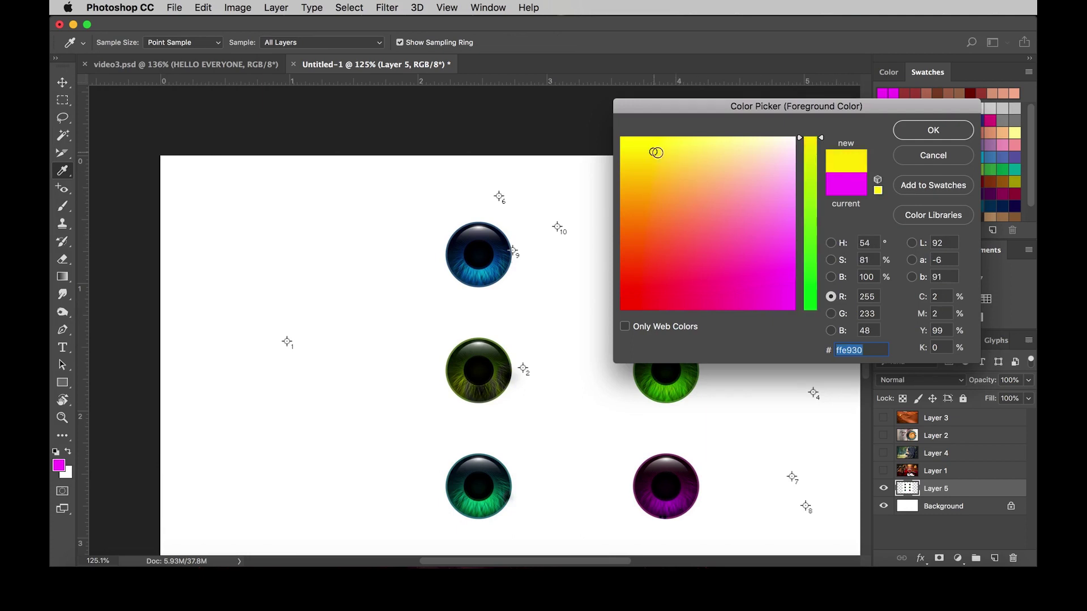
{"action": "left_click", "coordinate": [904, 134]}
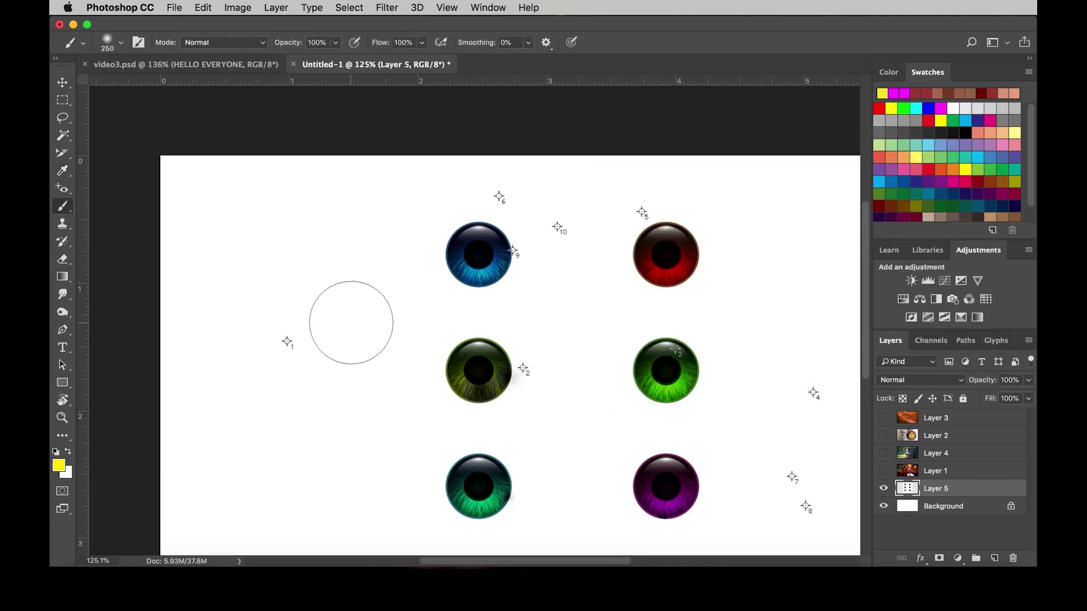
{"action": "left_click", "coordinate": [58, 467]}
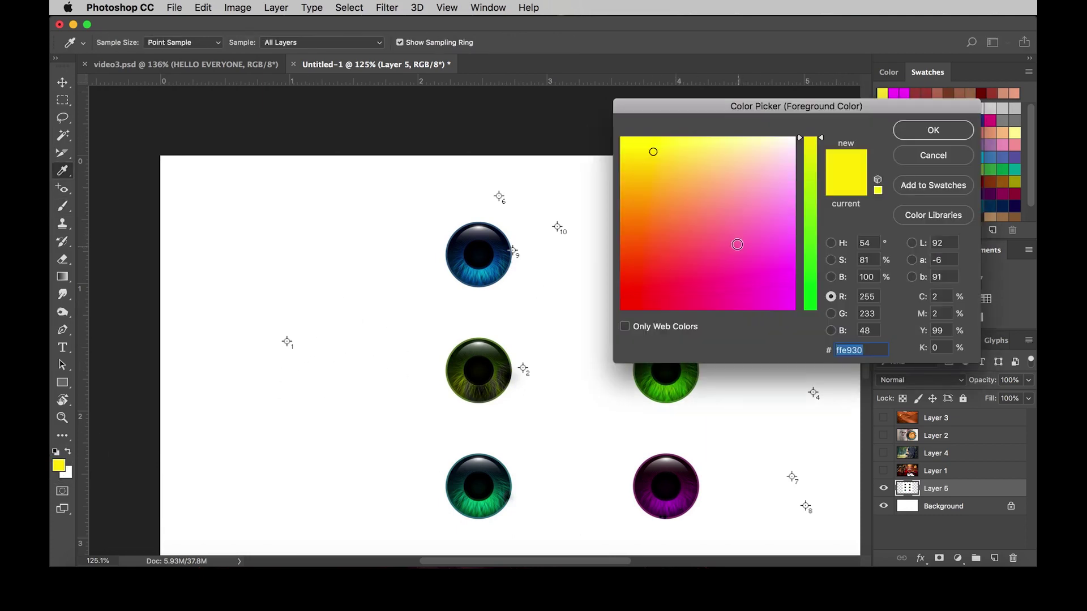
{"action": "left_click", "coordinate": [738, 244]}
{"action": "left_click", "coordinate": [929, 131]}
{"action": "mouse_move", "coordinate": [389, 212]}
{"action": "left_mouse_down"}
{"action": "mouse_move", "coordinate": [404, 302]}
{"action": "mouse_move", "coordinate": [534, 276]}
{"action": "left_mouse_up"}
Step: Switch the foreground to pink ff25a0 and paint a long band across the middle eyes
{"action": "left_click", "coordinate": [60, 465]}
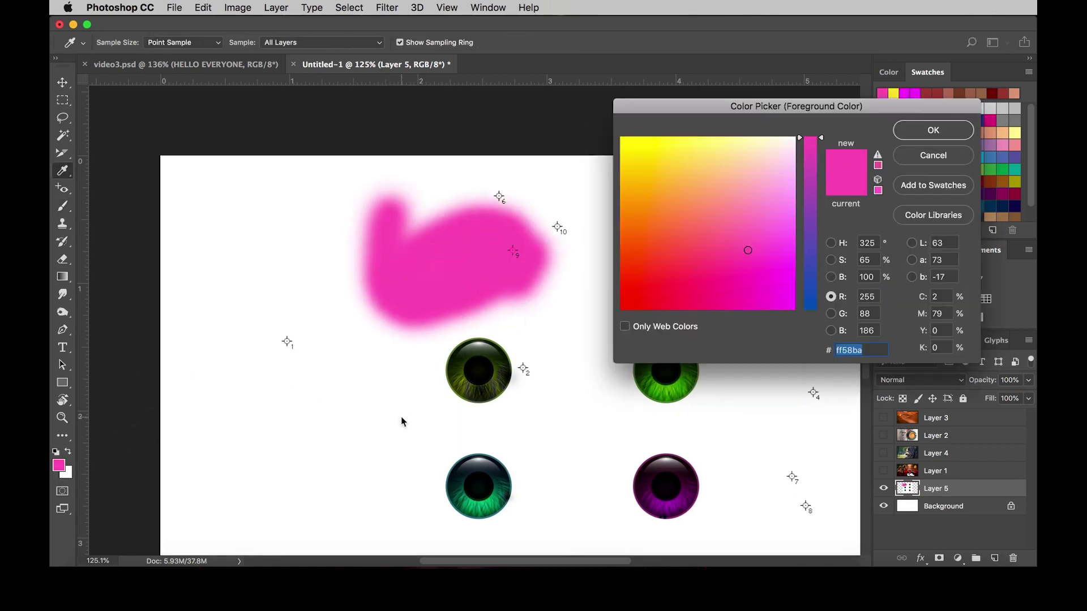
{"action": "left_click", "coordinate": [730, 285]}
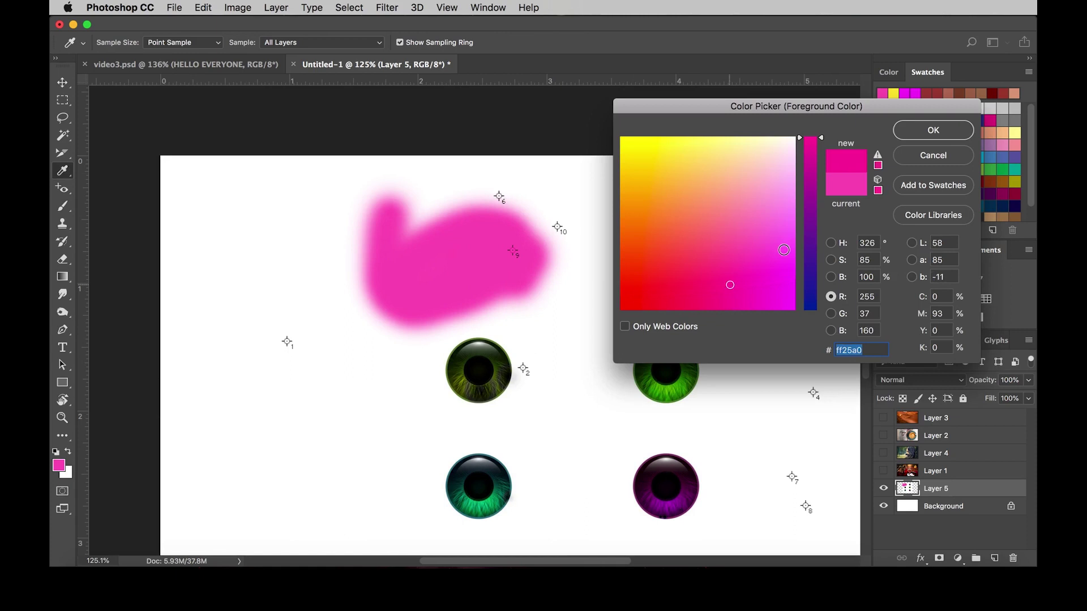
{"action": "left_click", "coordinate": [916, 137]}
{"action": "left_click_drag", "start_coordinate": [397, 396], "coordinate": [283, 368]}
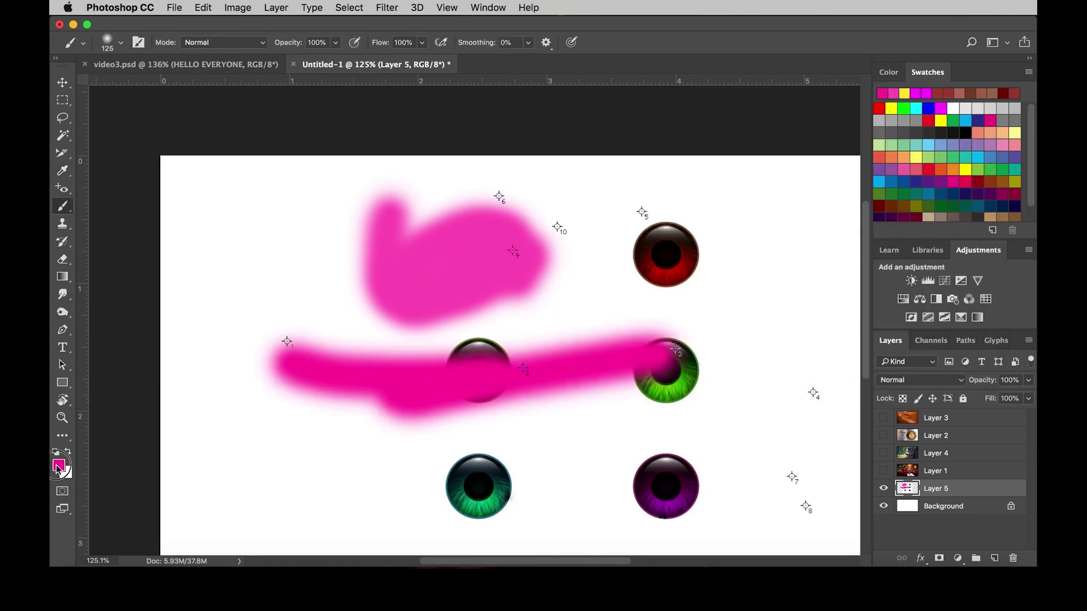
Step: Set the foreground to yellow ffe05e and paint two broad strokes over the pink
{"action": "left_click", "coordinate": [59, 466]}
{"action": "left_click", "coordinate": [684, 158]}
{"action": "left_click", "coordinate": [969, 129]}
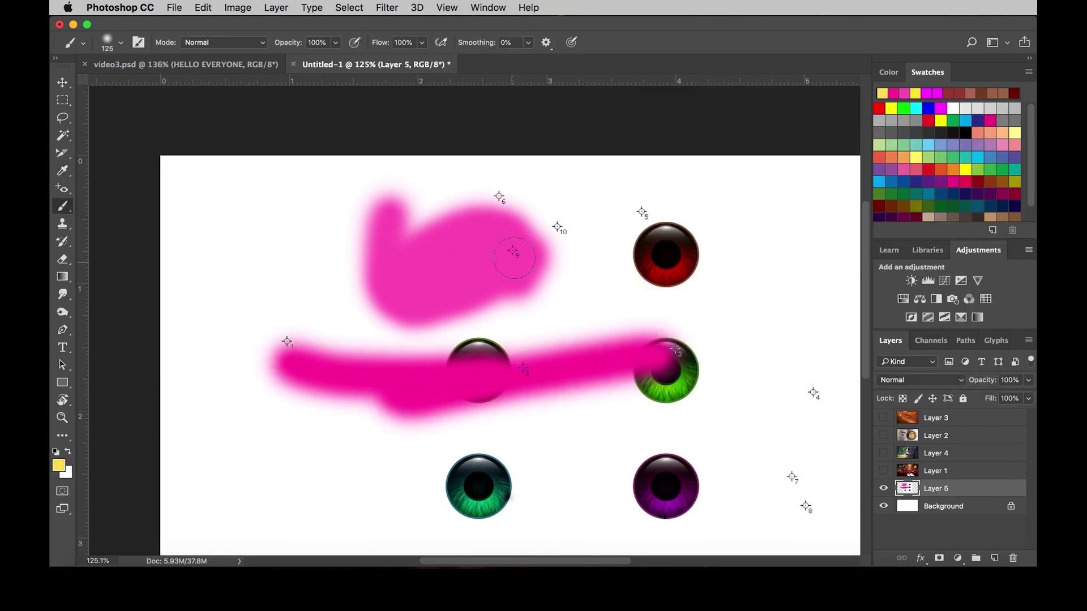
{"action": "mouse_move", "coordinate": [527, 272]}
{"action": "left_mouse_down"}
{"action": "mouse_move", "coordinate": [461, 315]}
{"action": "mouse_move", "coordinate": [423, 284]}
{"action": "mouse_move", "coordinate": [385, 363]}
{"action": "left_mouse_up"}
{"action": "mouse_move", "coordinate": [646, 202]}
{"action": "left_mouse_down"}
{"action": "mouse_move", "coordinate": [528, 327]}
{"action": "mouse_move", "coordinate": [422, 288]}
{"action": "left_mouse_up"}
Step: Select the 250 px soft brush preset and paint a yellow stroke at the upper left
{"action": "key", "text": "v"}
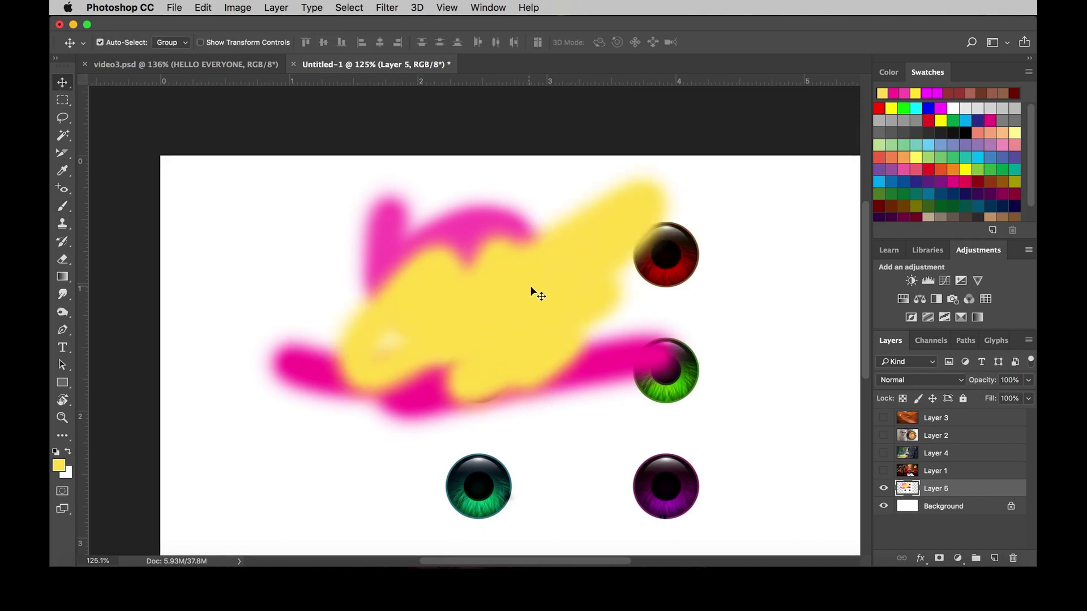
{"action": "key", "text": "b"}
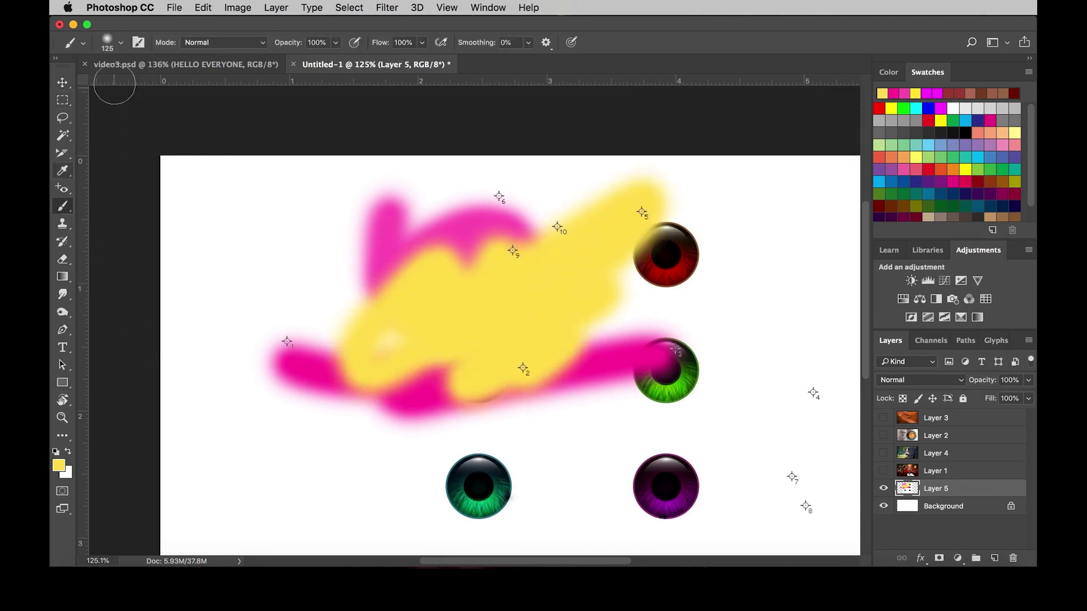
{"action": "left_click", "coordinate": [120, 42]}
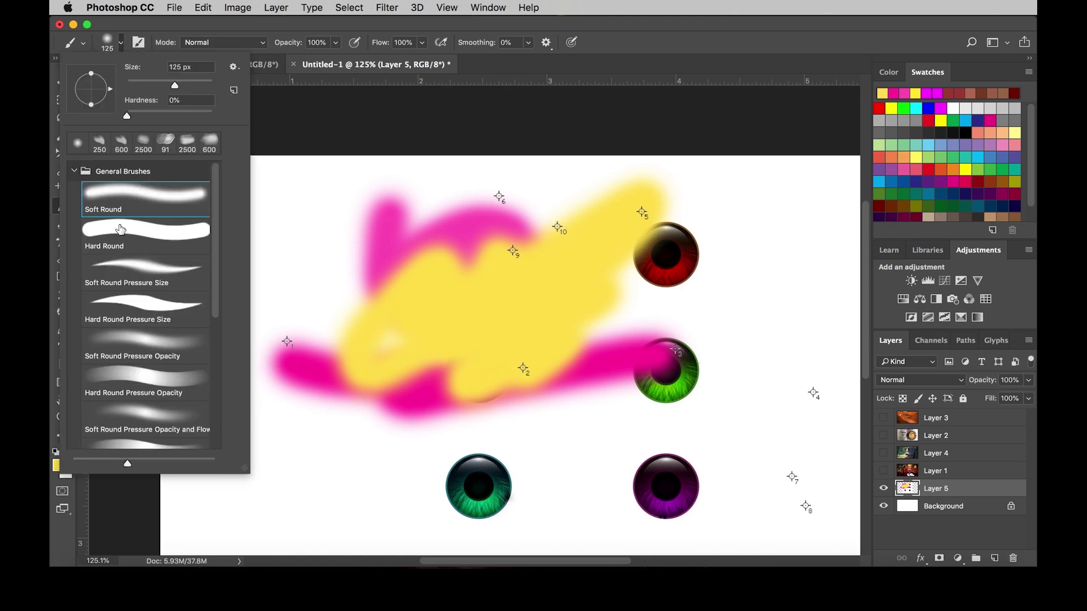
{"action": "left_click", "coordinate": [98, 140]}
{"action": "key", "text": "Return"}
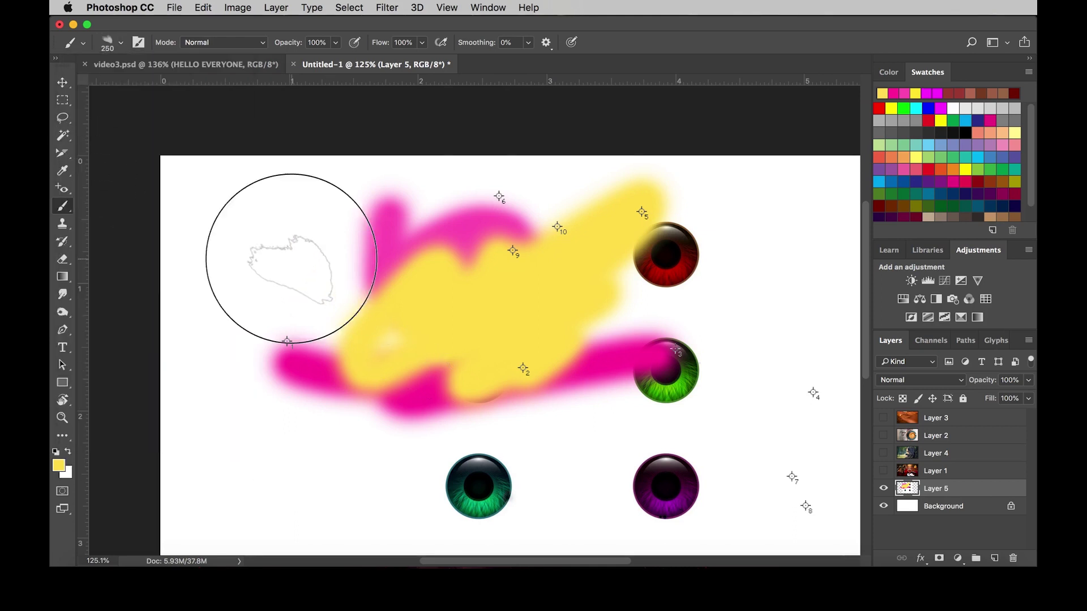
{"action": "left_click_drag", "start_coordinate": [291, 255], "coordinate": [287, 301]}
Step: Enlarge the brush to 600 px and wash pale yellow over the left, right and lower eyes
{"action": "key", "text": "bracketright"}
{"action": "key", "text": "bracketright"}
{"action": "key", "text": "bracketright"}
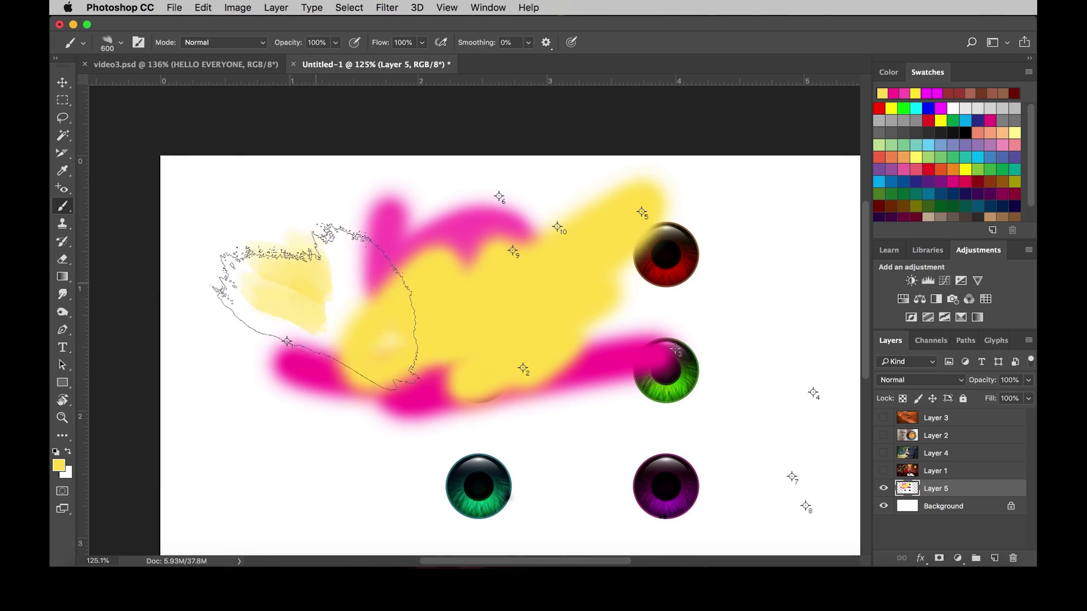
{"action": "left_click", "coordinate": [286, 305]}
{"action": "left_click", "coordinate": [702, 393]}
{"action": "scroll", "coordinate": [459, 300], "scroll_direction": "down", "scroll_amount": 3}
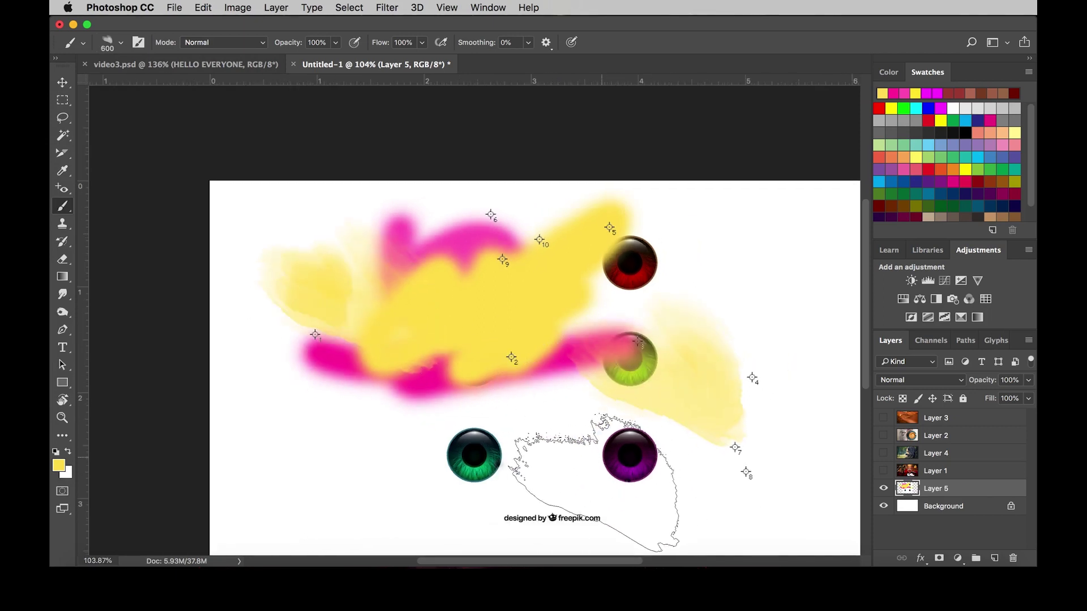
{"action": "left_click_drag", "start_coordinate": [612, 498], "coordinate": [522, 442]}
{"action": "left_click_drag", "start_coordinate": [708, 363], "coordinate": [787, 215]}
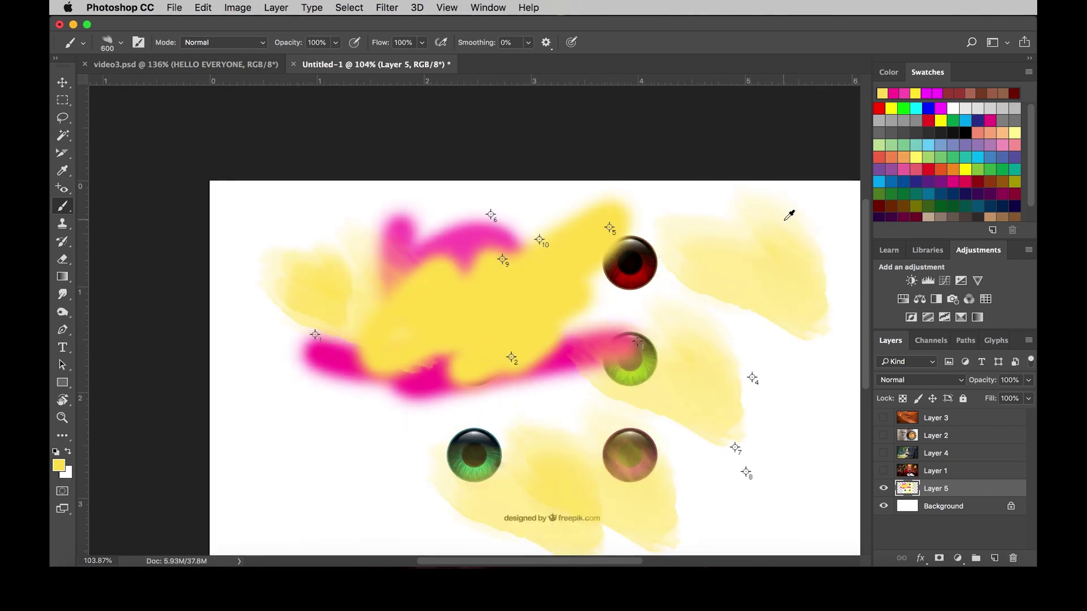
Step: Return to the Brush Tool and review the brush presets and painting tool group
{"action": "scroll", "coordinate": [787, 227], "scroll_direction": "up", "scroll_amount": 5}
{"action": "scroll", "coordinate": [339, 300], "scroll_direction": "down", "scroll_amount": 5}
{"action": "scroll", "coordinate": [335, 330], "scroll_direction": "up", "scroll_amount": 4}
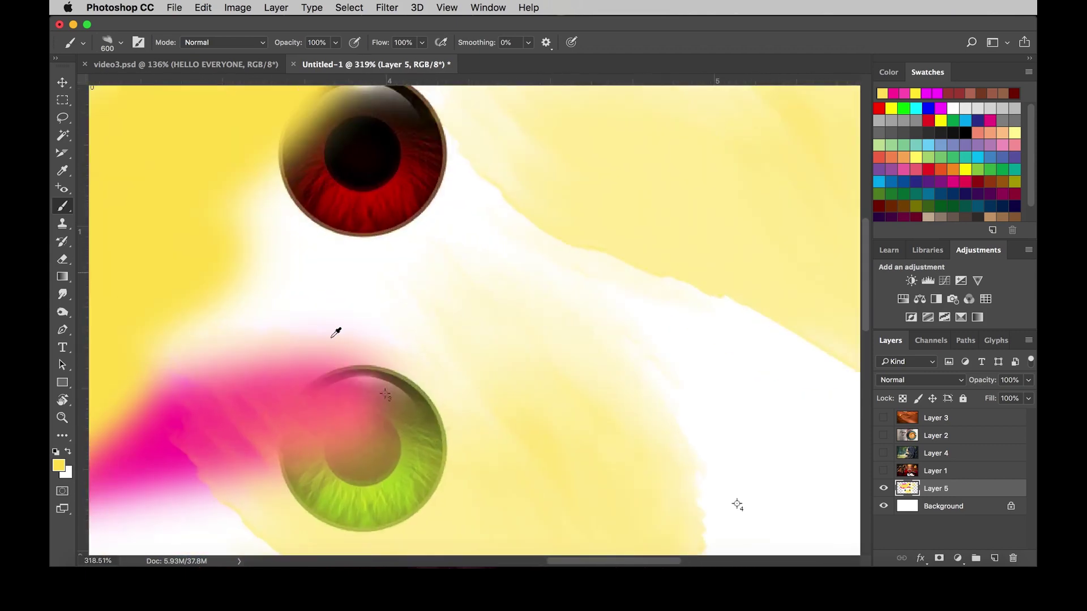
{"action": "scroll", "coordinate": [432, 338], "scroll_direction": "down", "scroll_amount": 2}
{"action": "scroll", "coordinate": [471, 324], "scroll_direction": "up", "scroll_amount": 1}
{"action": "scroll", "coordinate": [472, 325], "scroll_direction": "down", "scroll_amount": 1}
{"action": "key", "text": "v"}
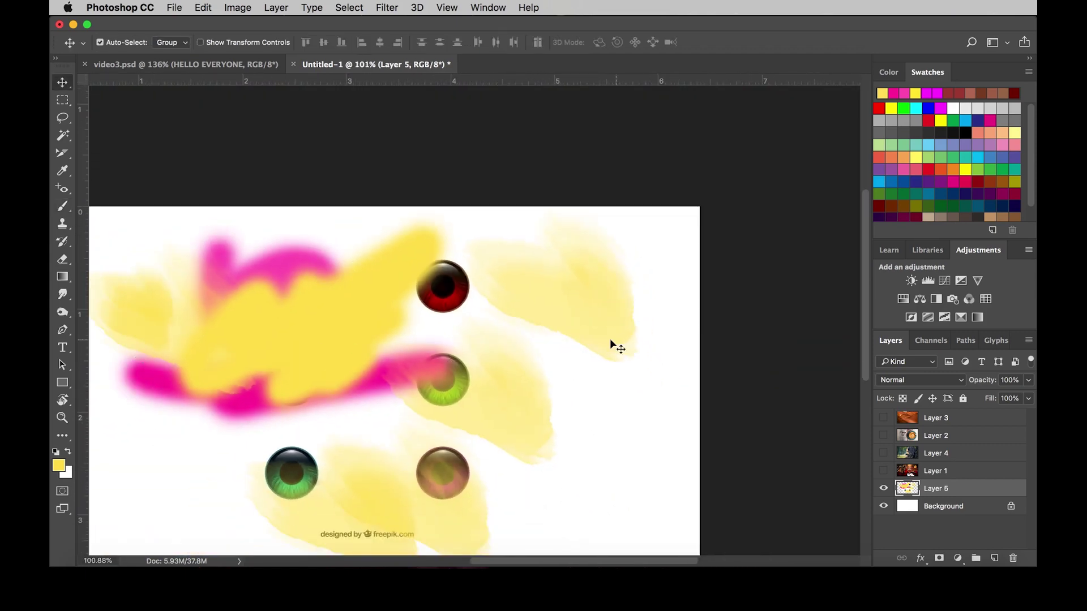
{"action": "scroll", "coordinate": [346, 358], "scroll_direction": "down", "scroll_amount": 2}
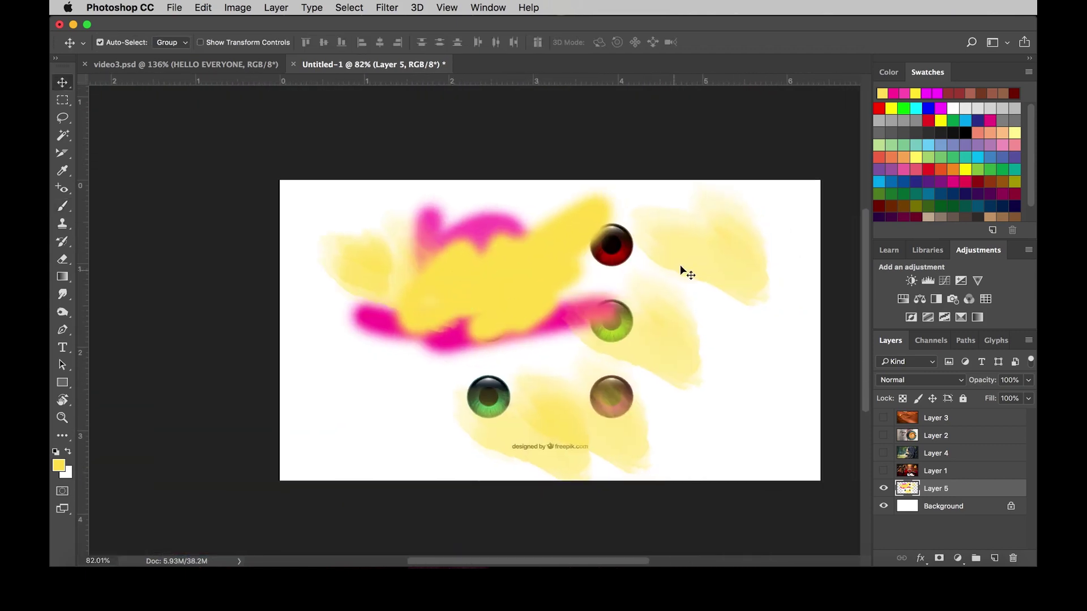
{"action": "scroll", "coordinate": [681, 263], "scroll_direction": "up", "scroll_amount": 3}
{"action": "scroll", "coordinate": [489, 329], "scroll_direction": "down", "scroll_amount": 1}
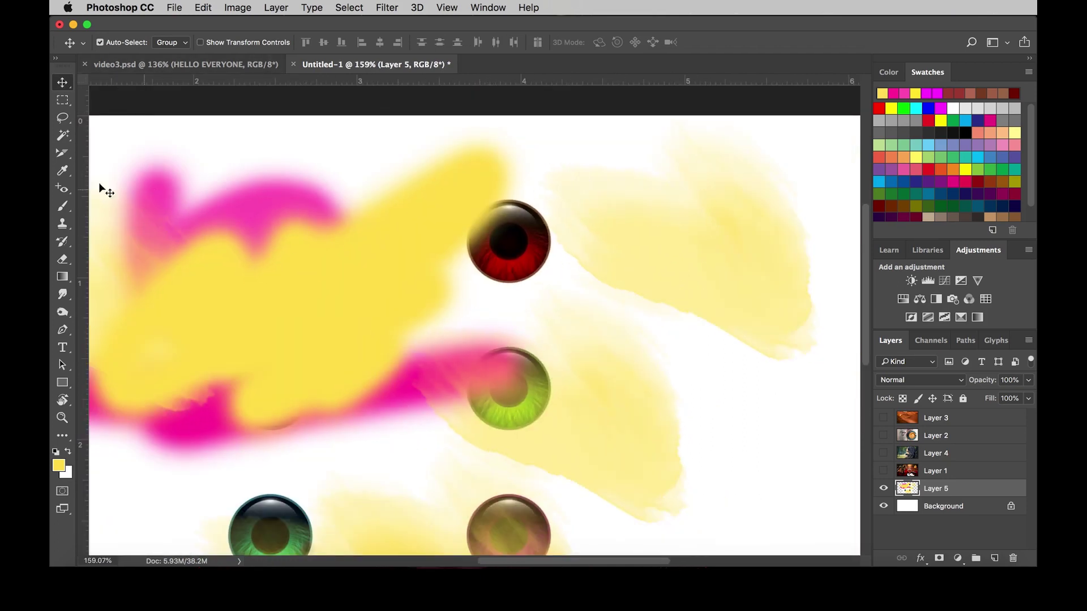
{"action": "key", "text": "b"}
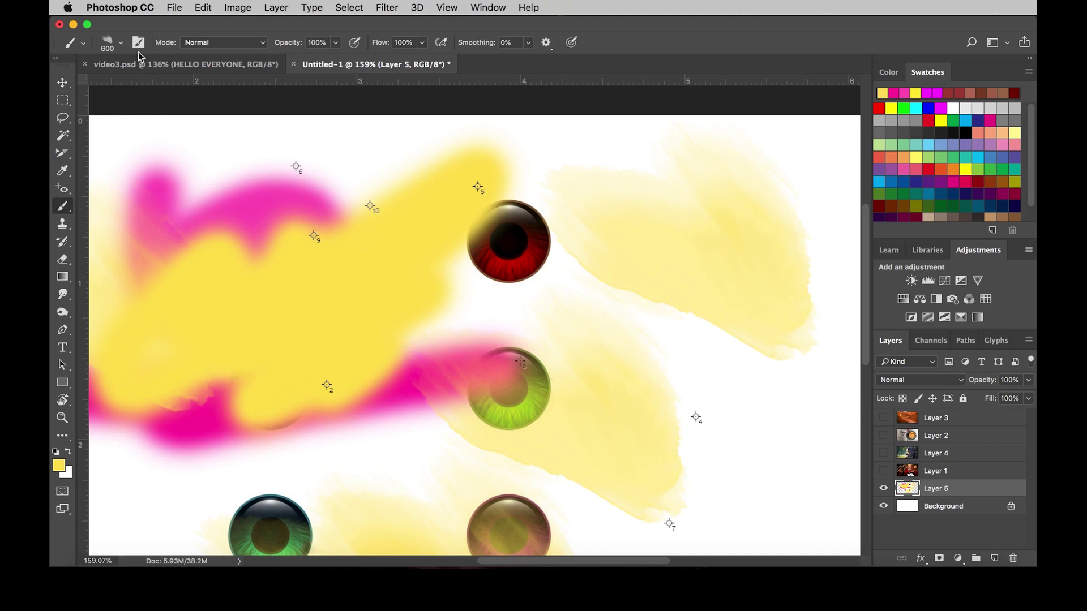
{"action": "left_click", "coordinate": [121, 44]}
{"action": "left_click", "coordinate": [309, 330]}
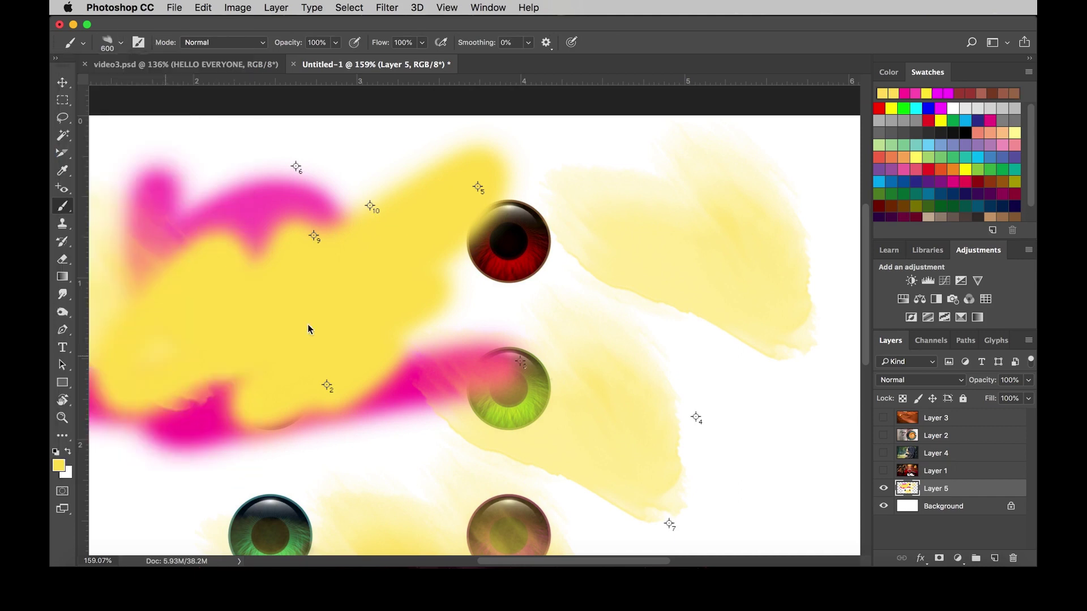
{"action": "right_click", "coordinate": [60, 210]}
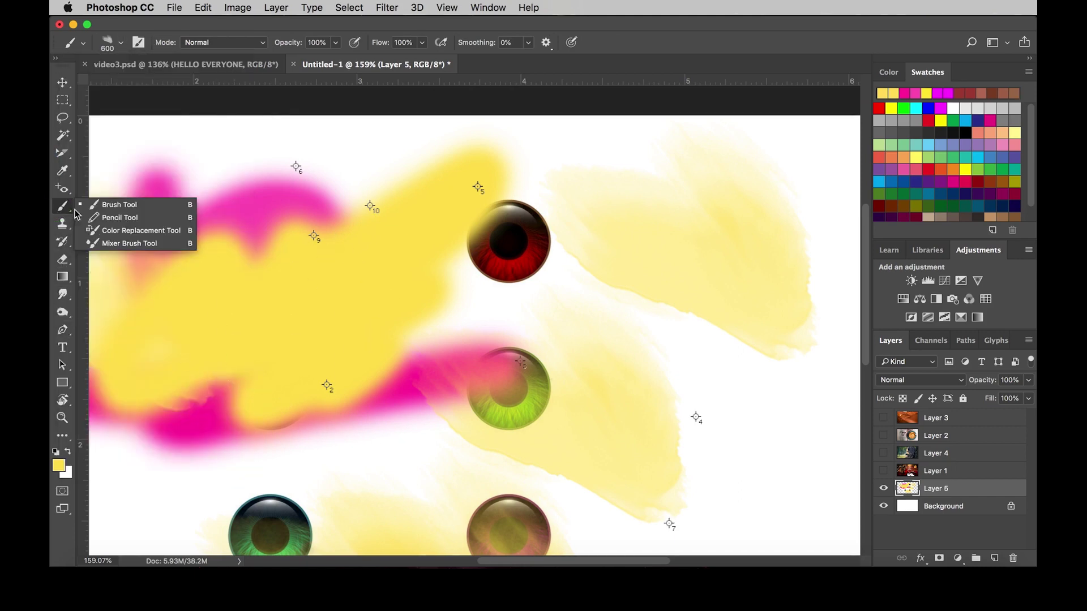
Step: Choose the Pencil Tool and set its size to 44 px
{"action": "left_click", "coordinate": [113, 217]}
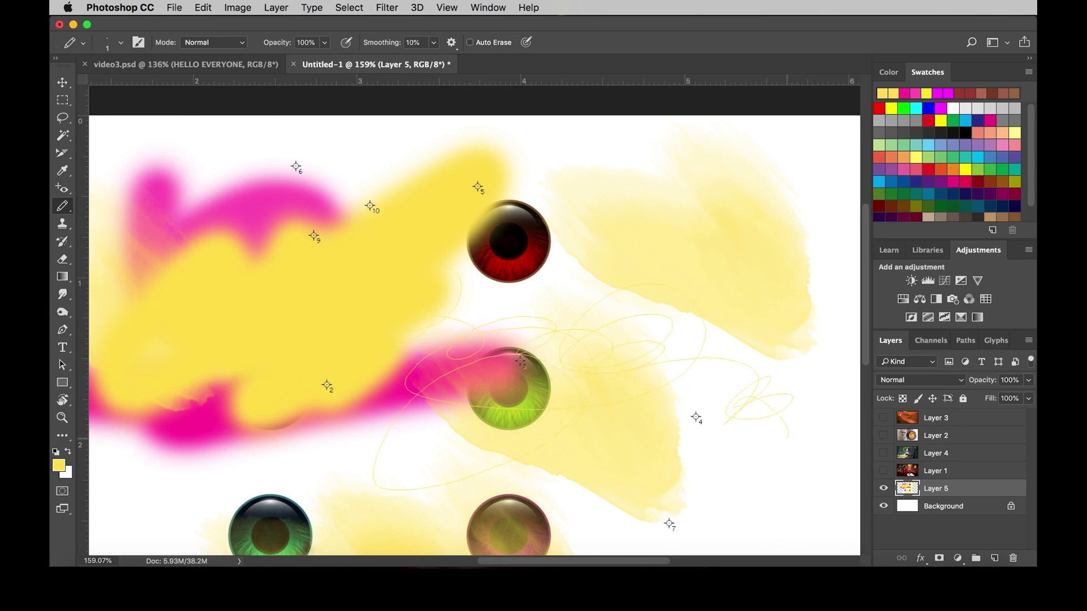
{"action": "scroll", "coordinate": [736, 395], "scroll_direction": "up", "scroll_amount": 5}
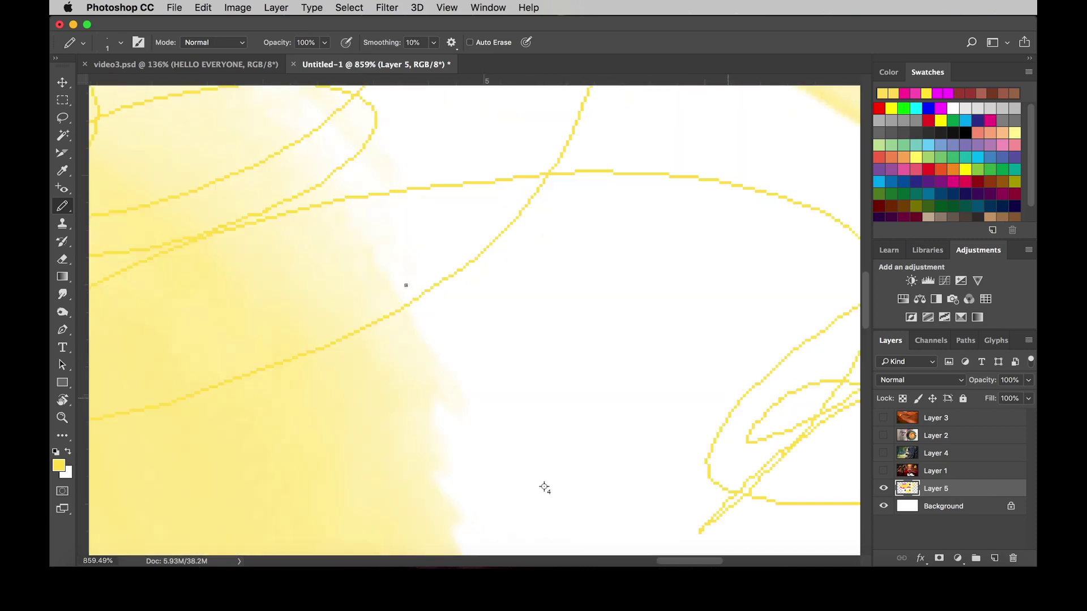
{"action": "left_click", "coordinate": [121, 43]}
{"action": "left_click_drag", "start_coordinate": [144, 83], "coordinate": [147, 84]}
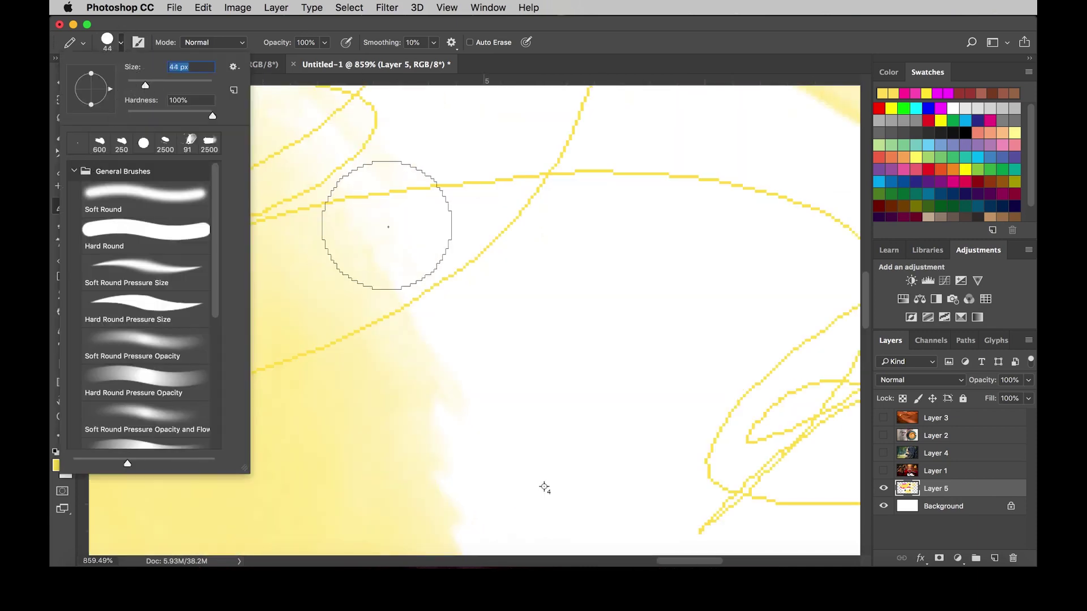
Step: Draw thin yellow looping pencil lines across the painted eyes
{"action": "left_click_drag", "start_coordinate": [383, 206], "coordinate": [546, 303]}
{"action": "left_click_drag", "start_coordinate": [351, 266], "coordinate": [444, 310]}
{"action": "scroll", "coordinate": [444, 311], "scroll_direction": "down", "scroll_amount": 5}
{"action": "scroll", "coordinate": [498, 265], "scroll_direction": "down", "scroll_amount": 5}
{"action": "right_click", "coordinate": [497, 265]}
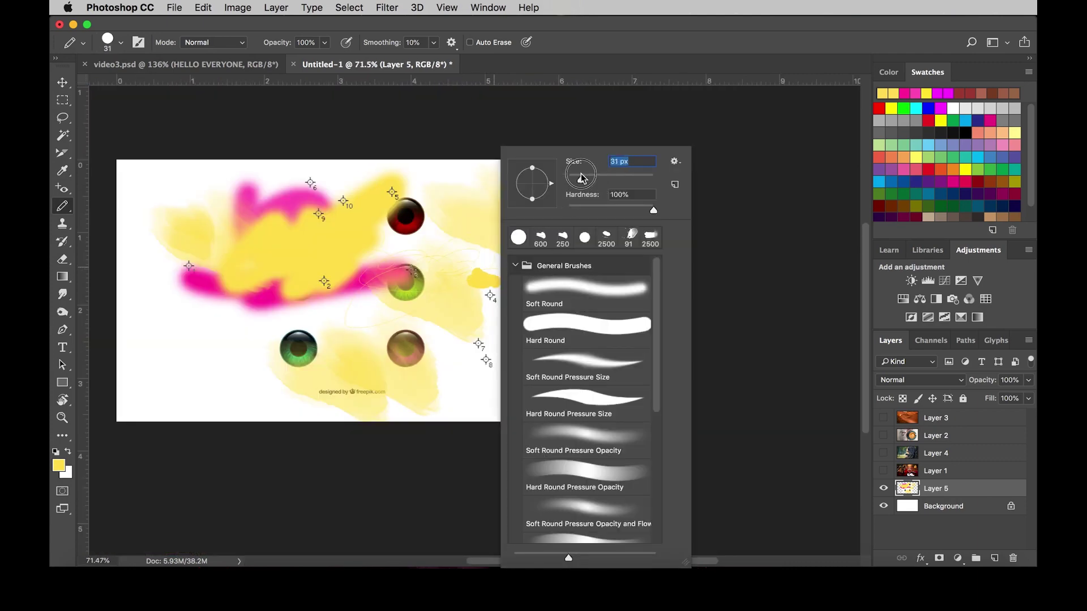
{"action": "mouse_move", "coordinate": [423, 195]}
{"action": "left_mouse_down"}
{"action": "mouse_move", "coordinate": [546, 175]}
{"action": "mouse_move", "coordinate": [504, 315]}
{"action": "mouse_move", "coordinate": [192, 345]}
{"action": "mouse_move", "coordinate": [153, 319]}
{"action": "mouse_move", "coordinate": [310, 306]}
{"action": "mouse_move", "coordinate": [383, 287]}
{"action": "mouse_move", "coordinate": [468, 303]}
{"action": "mouse_move", "coordinate": [462, 355]}
{"action": "left_mouse_up"}
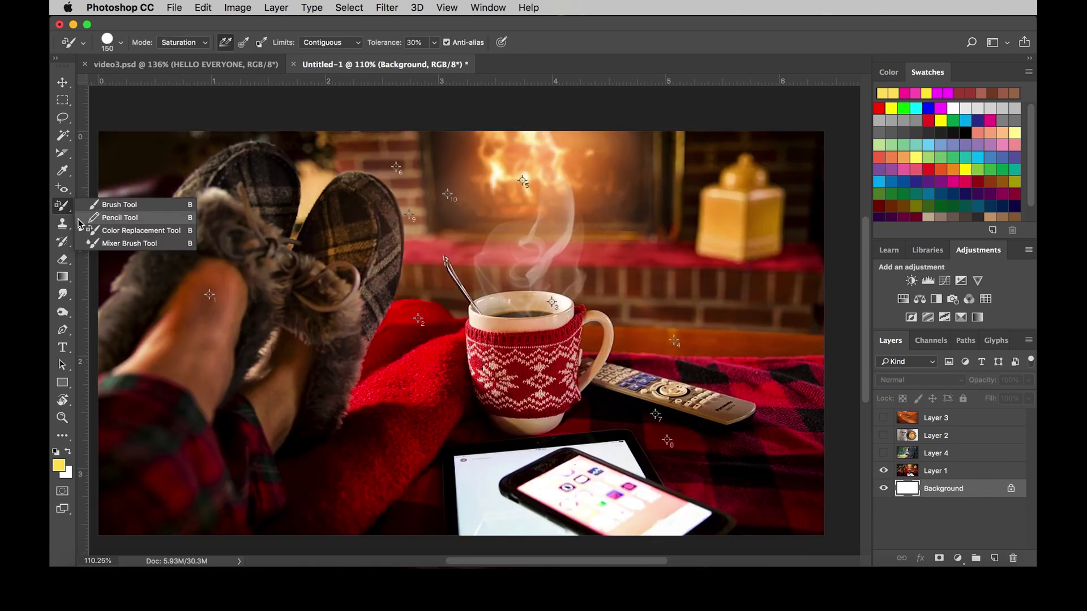
Step: Select the Color Replacement Tool on Layer 1 and set its mode to Hue
{"action": "left_click", "coordinate": [109, 233]}
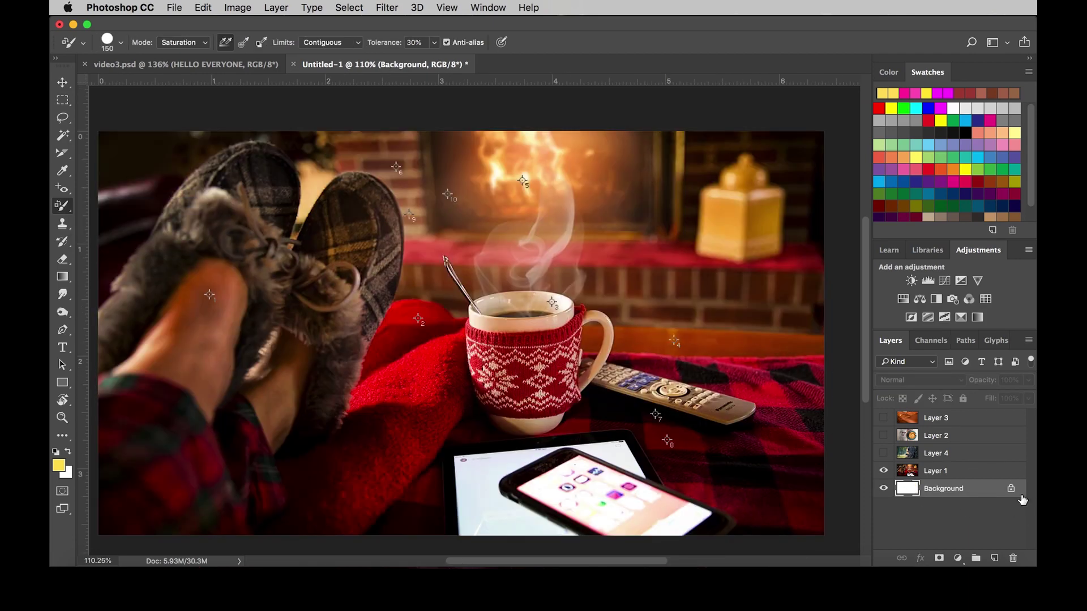
{"action": "left_click", "coordinate": [951, 474]}
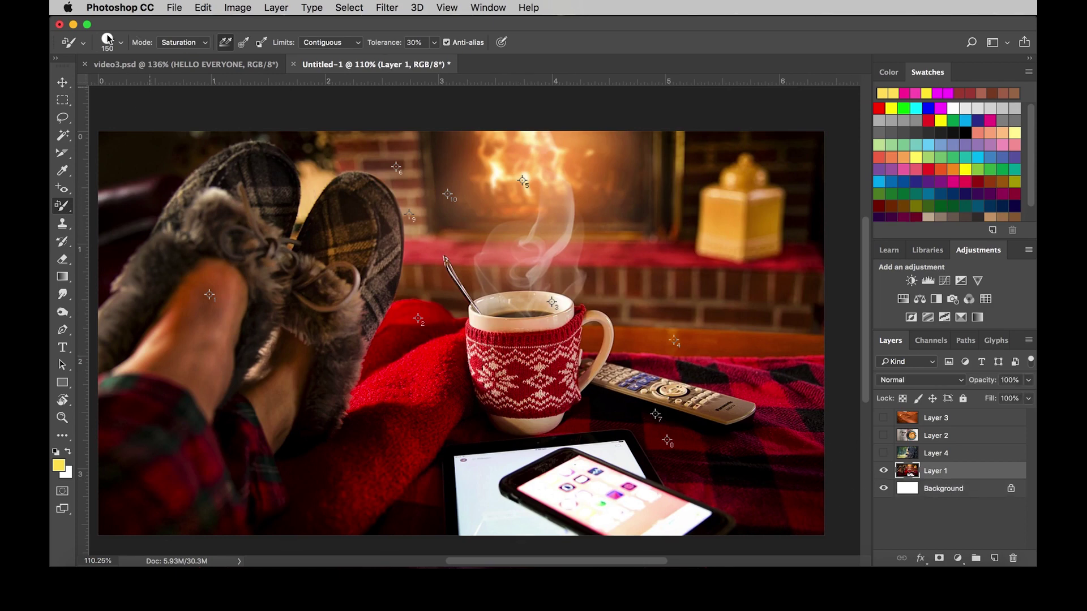
{"action": "left_click", "coordinate": [170, 46]}
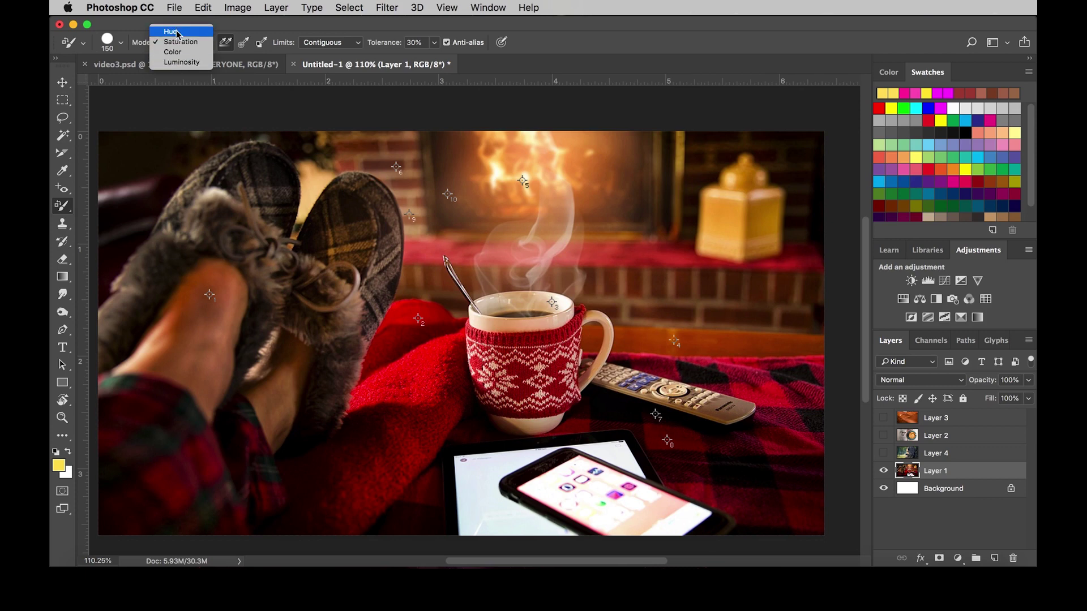
{"action": "left_click", "coordinate": [177, 32]}
Step: Paint hue changes over the fireplace and blanket, then undo those strokes
{"action": "mouse_move", "coordinate": [419, 221]}
{"action": "left_mouse_down"}
{"action": "mouse_move", "coordinate": [605, 215]}
{"action": "mouse_move", "coordinate": [648, 164]}
{"action": "mouse_move", "coordinate": [166, 158]}
{"action": "mouse_move", "coordinate": [125, 167]}
{"action": "mouse_move", "coordinate": [215, 280]}
{"action": "left_mouse_up"}
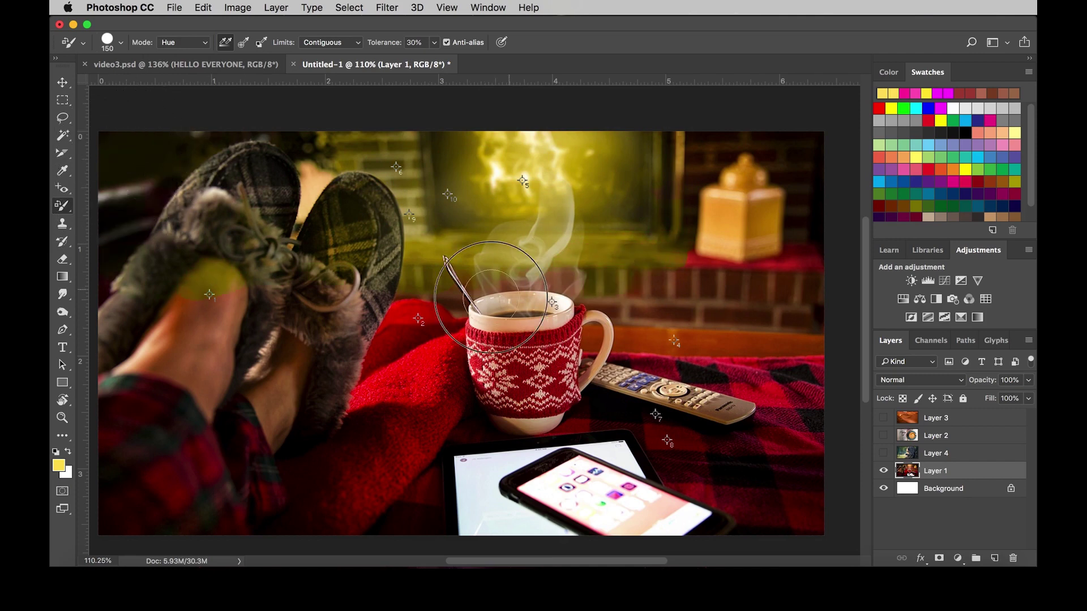
{"action": "left_click_drag", "start_coordinate": [437, 331], "coordinate": [396, 334]}
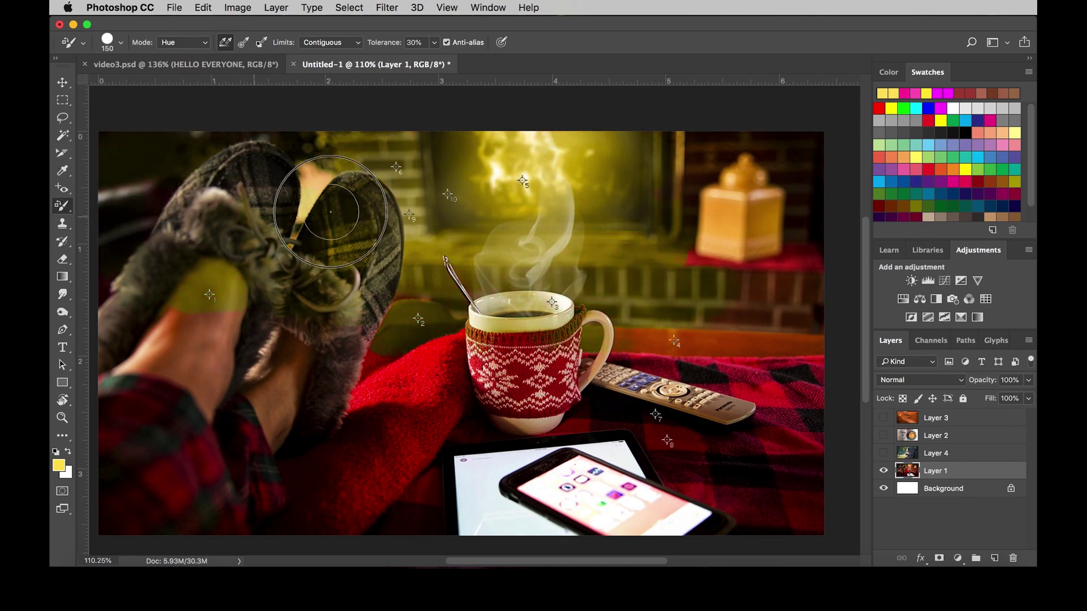
{"action": "key", "text": "super+z"}
{"action": "key", "text": "super+alt+z"}
{"action": "key", "text": "super+alt+z"}
{"action": "key", "text": "super+alt+z"}
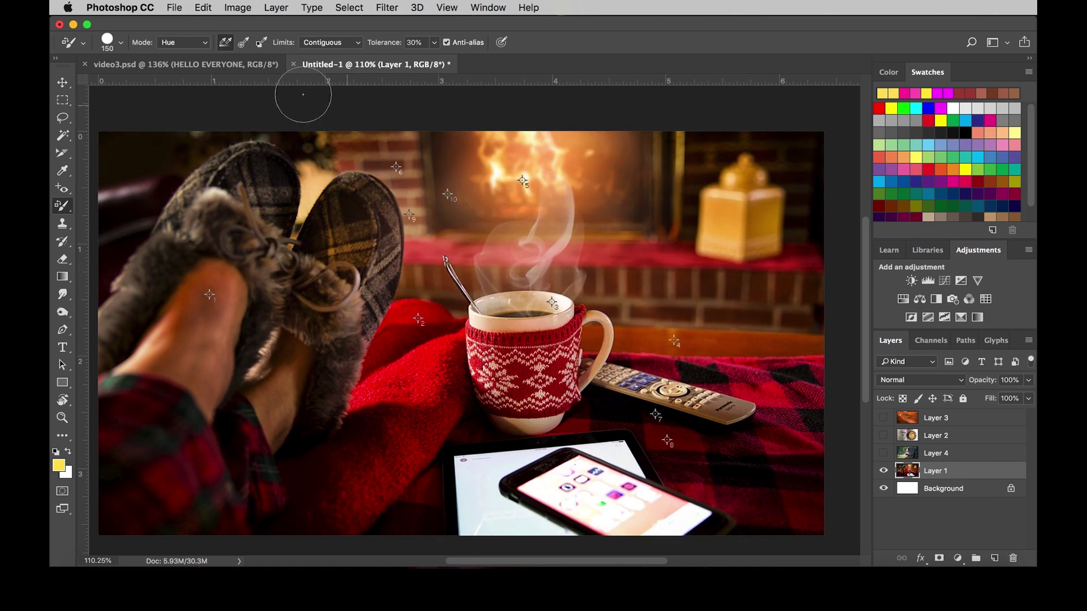
Step: Try Saturation mode on the blanket and slipper fur, then undo the stroke
{"action": "left_click", "coordinate": [183, 42]}
{"action": "left_click", "coordinate": [176, 54]}
{"action": "mouse_move", "coordinate": [385, 402]}
{"action": "left_mouse_down"}
{"action": "mouse_move", "coordinate": [352, 389]}
{"action": "mouse_move", "coordinate": [494, 293]}
{"action": "mouse_move", "coordinate": [479, 352]}
{"action": "mouse_move", "coordinate": [326, 275]}
{"action": "mouse_move", "coordinate": [408, 224]}
{"action": "mouse_move", "coordinate": [306, 191]}
{"action": "left_mouse_up"}
{"action": "key", "text": "ctrl+z"}
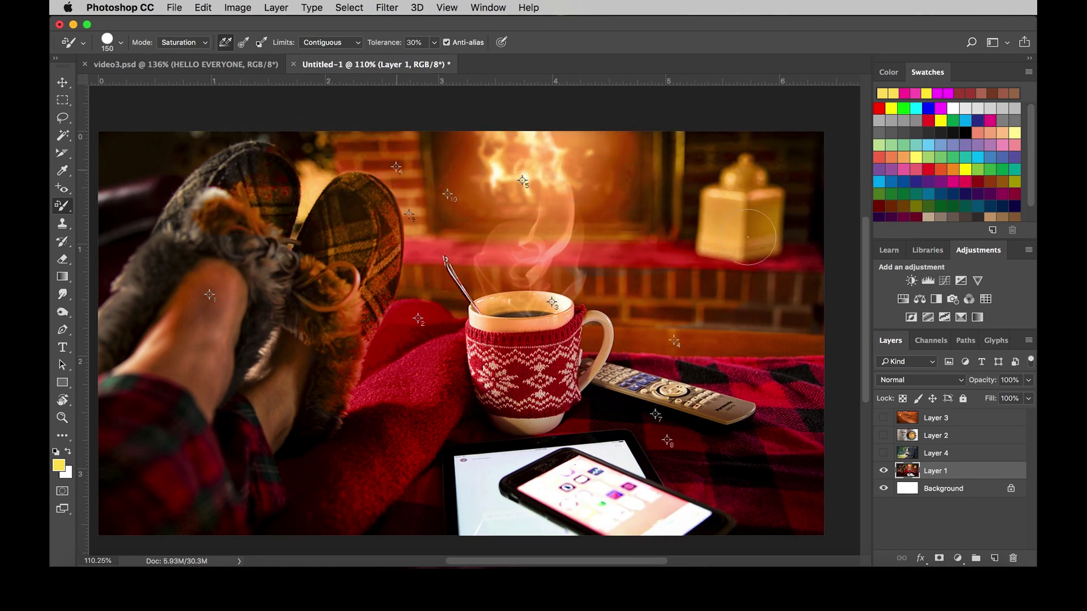
Step: Switch to Color mode, recolour the red blanket green, then undo it
{"action": "left_click", "coordinate": [199, 45]}
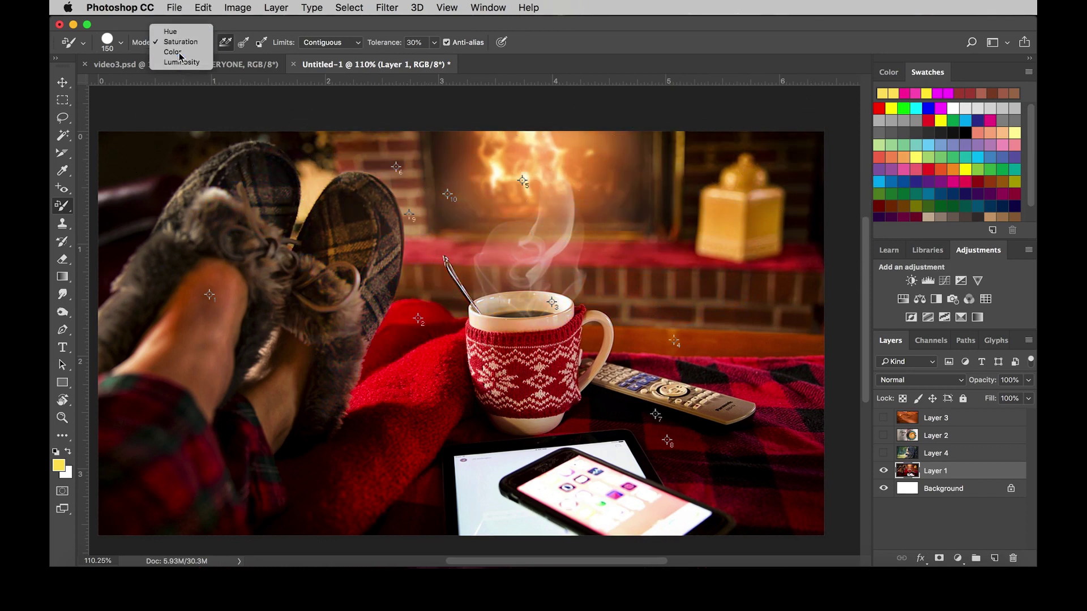
{"action": "left_click", "coordinate": [179, 54]}
{"action": "mouse_move", "coordinate": [430, 345]}
{"action": "left_mouse_down"}
{"action": "mouse_move", "coordinate": [367, 386]}
{"action": "mouse_move", "coordinate": [250, 512]}
{"action": "mouse_move", "coordinate": [668, 372]}
{"action": "left_mouse_up"}
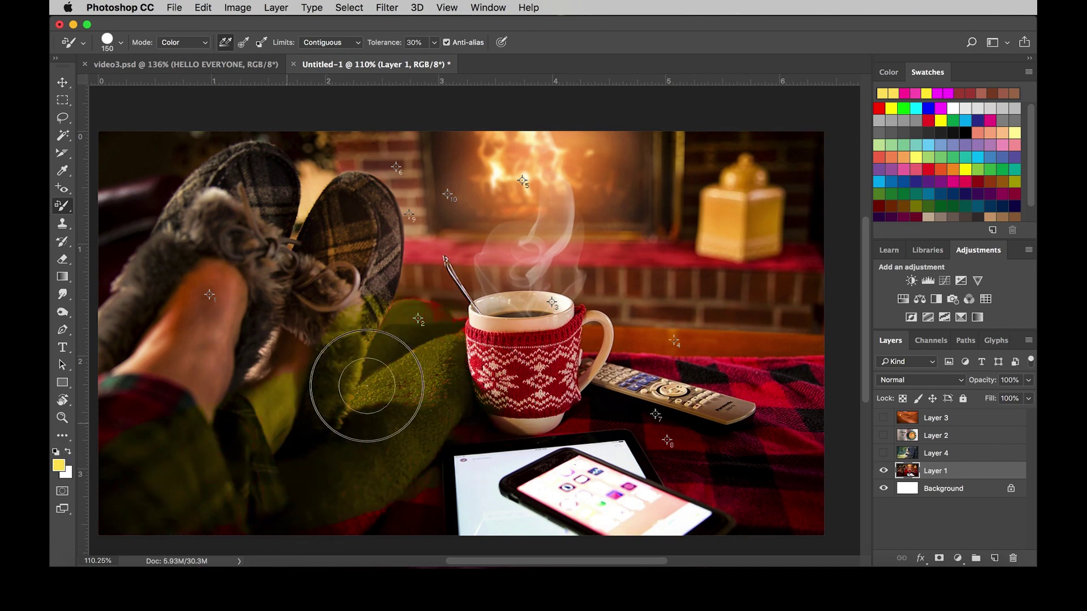
{"action": "key", "text": "ctrl+z"}
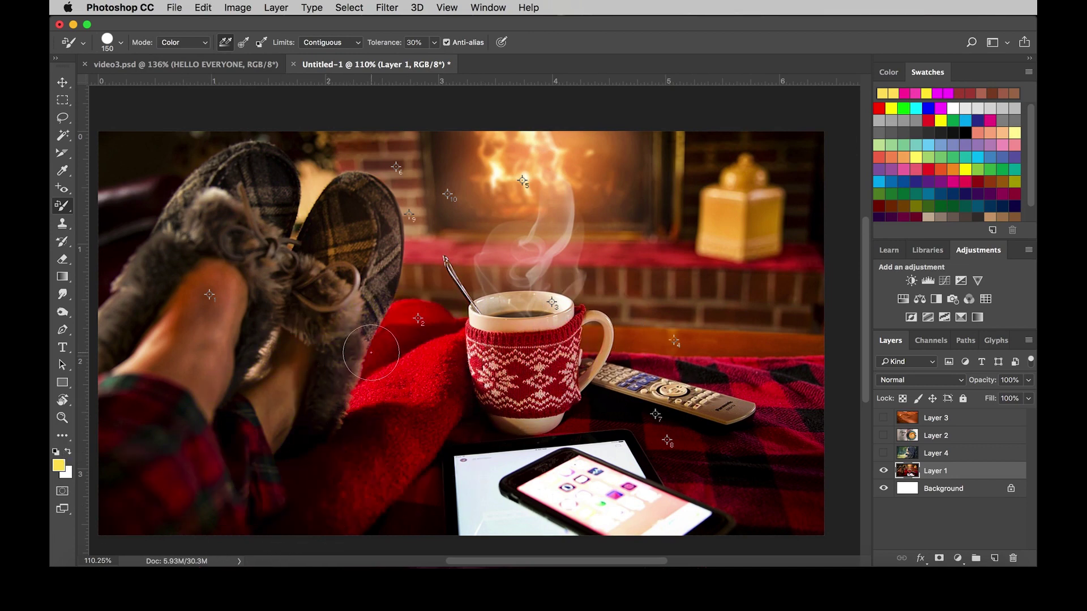
{"action": "left_click", "coordinate": [61, 469]}
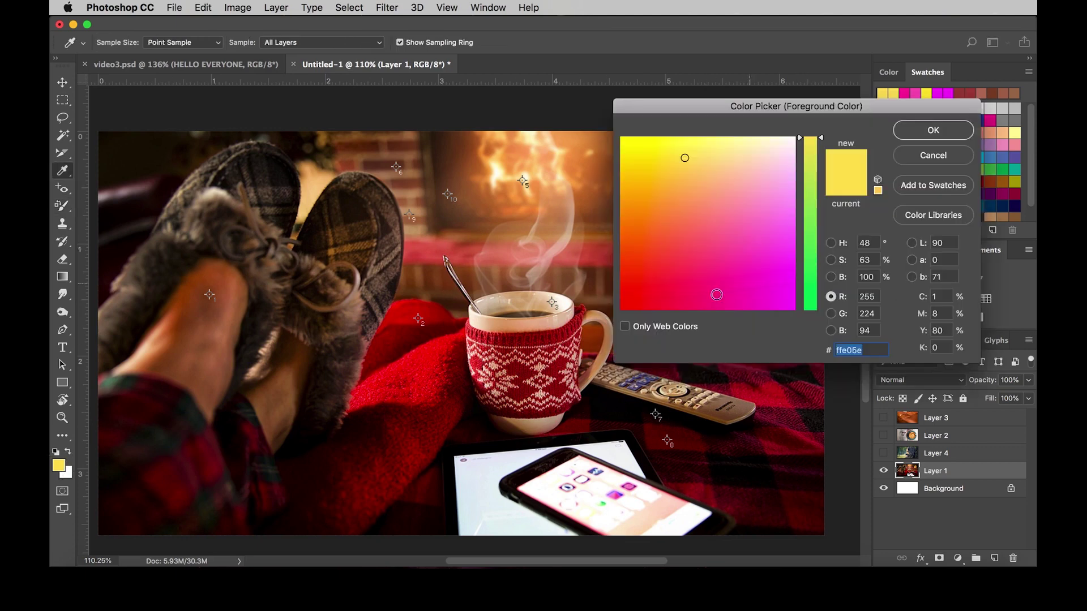
Step: Set the foreground colour to a deep purple in the Color Picker
{"action": "left_click", "coordinate": [831, 243]}
{"action": "left_click_drag", "start_coordinate": [760, 260], "coordinate": [808, 311]}
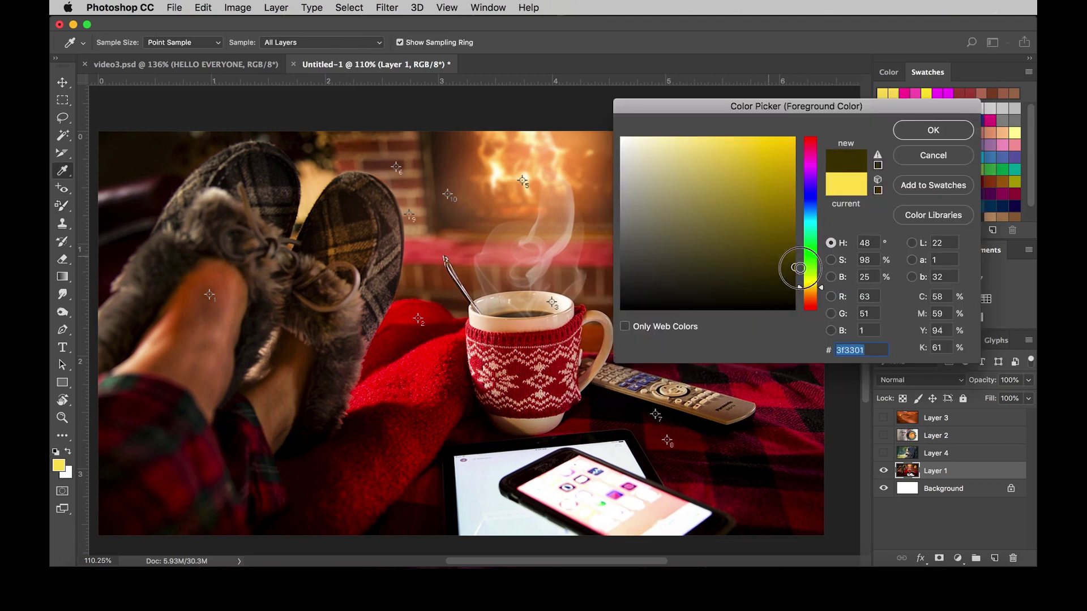
{"action": "left_click", "coordinate": [811, 184]}
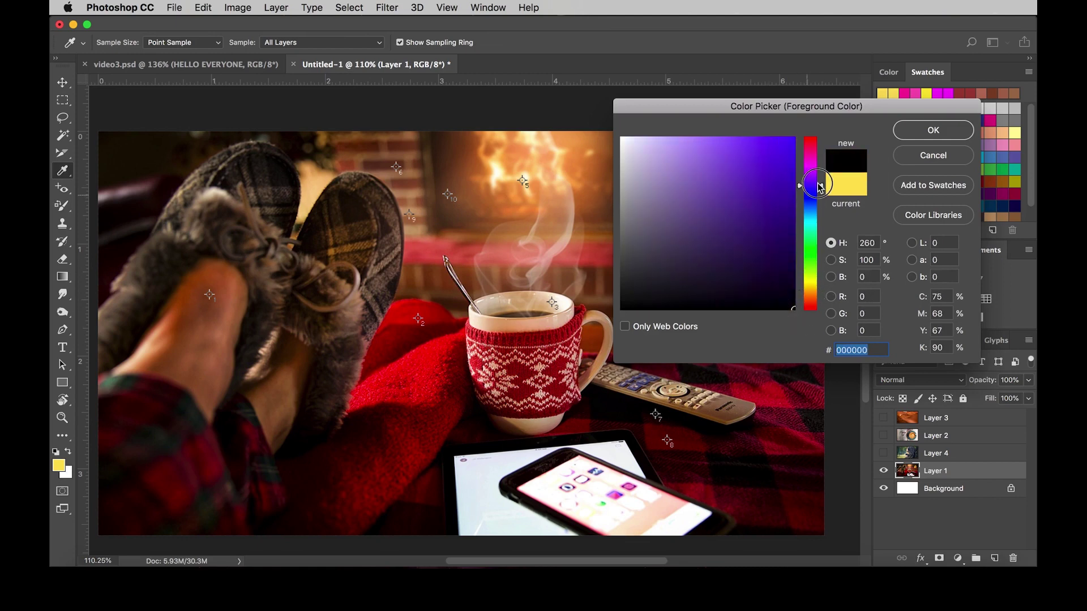
{"action": "left_click_drag", "start_coordinate": [782, 211], "coordinate": [794, 221]}
{"action": "left_click", "coordinate": [907, 135]}
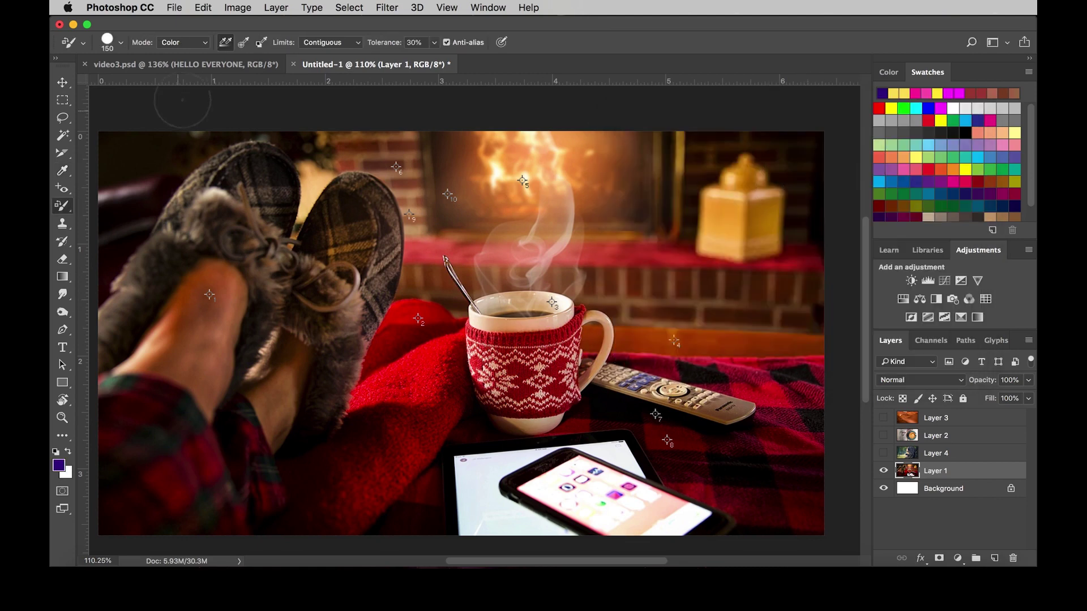
Step: Paint the blanket and slippers purple in Color mode, then the fireplace in Hue mode
{"action": "mouse_move", "coordinate": [482, 304]}
{"action": "left_mouse_down"}
{"action": "mouse_move", "coordinate": [345, 456]}
{"action": "mouse_move", "coordinate": [375, 295]}
{"action": "mouse_move", "coordinate": [315, 162]}
{"action": "mouse_move", "coordinate": [503, 276]}
{"action": "left_mouse_up"}
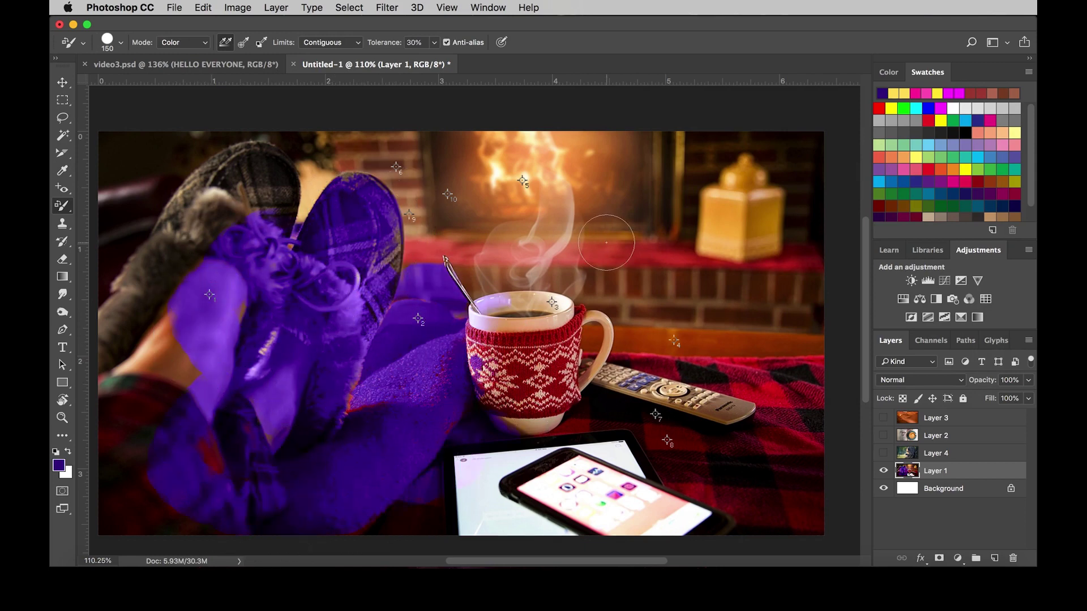
{"action": "left_click", "coordinate": [191, 49]}
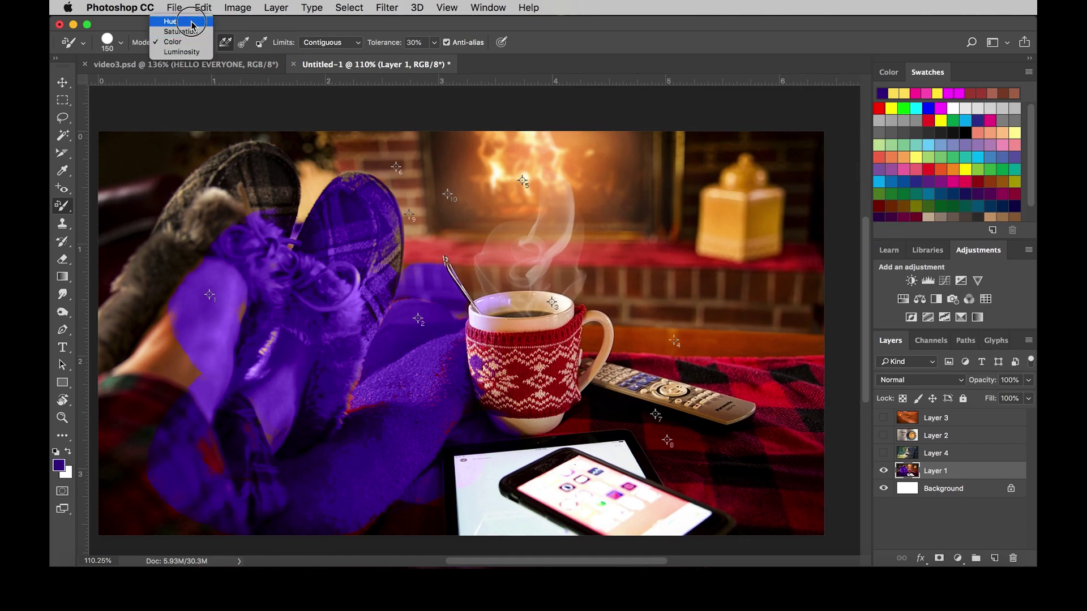
{"action": "left_click", "coordinate": [169, 25]}
{"action": "left_click_drag", "start_coordinate": [566, 195], "coordinate": [442, 220]}
{"action": "mouse_move", "coordinate": [682, 192]}
{"action": "left_mouse_down"}
{"action": "mouse_move", "coordinate": [332, 182]}
{"action": "mouse_move", "coordinate": [338, 162]}
{"action": "mouse_move", "coordinate": [512, 148]}
{"action": "left_mouse_up"}
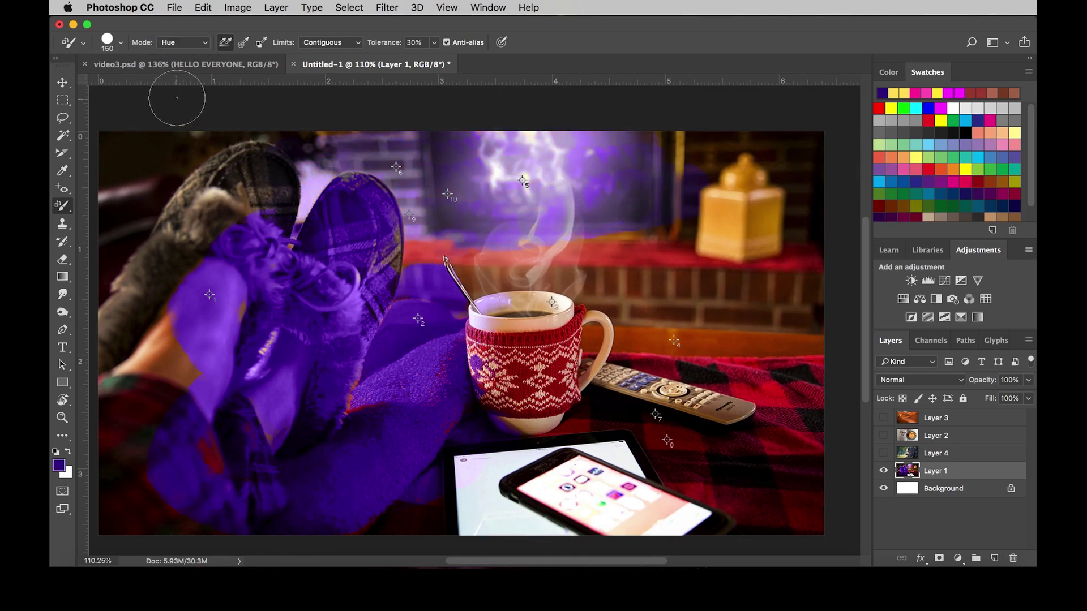
Step: In Luminosity mode, darken the mantel, mug, table area and fireplace glow
{"action": "left_click", "coordinate": [184, 43]}
{"action": "left_click", "coordinate": [178, 73]}
{"action": "mouse_move", "coordinate": [668, 260]}
{"action": "left_mouse_down"}
{"action": "mouse_move", "coordinate": [534, 233]}
{"action": "mouse_move", "coordinate": [351, 249]}
{"action": "mouse_move", "coordinate": [339, 305]}
{"action": "left_mouse_up"}
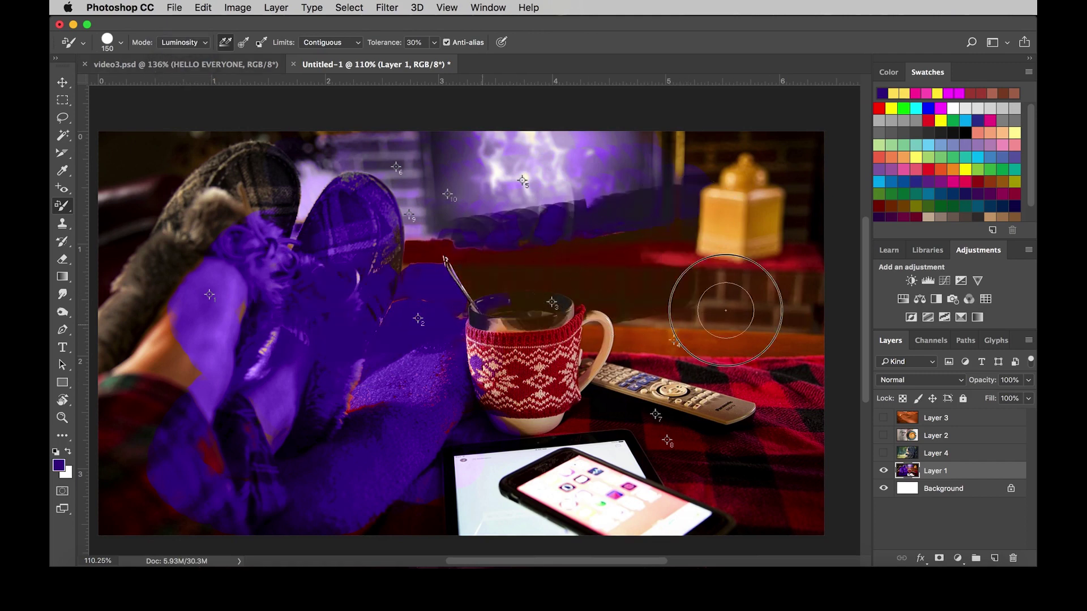
{"action": "mouse_move", "coordinate": [726, 310]}
{"action": "left_mouse_down"}
{"action": "mouse_move", "coordinate": [396, 400]}
{"action": "mouse_move", "coordinate": [559, 194]}
{"action": "mouse_move", "coordinate": [93, 195]}
{"action": "mouse_move", "coordinate": [486, 144]}
{"action": "mouse_move", "coordinate": [231, 177]}
{"action": "mouse_move", "coordinate": [340, 327]}
{"action": "mouse_move", "coordinate": [340, 413]}
{"action": "mouse_move", "coordinate": [651, 449]}
{"action": "mouse_move", "coordinate": [555, 470]}
{"action": "left_mouse_up"}
Step: Smear the purple paint across the whole photo with the Mixer Brush Tool
{"action": "right_click", "coordinate": [62, 206]}
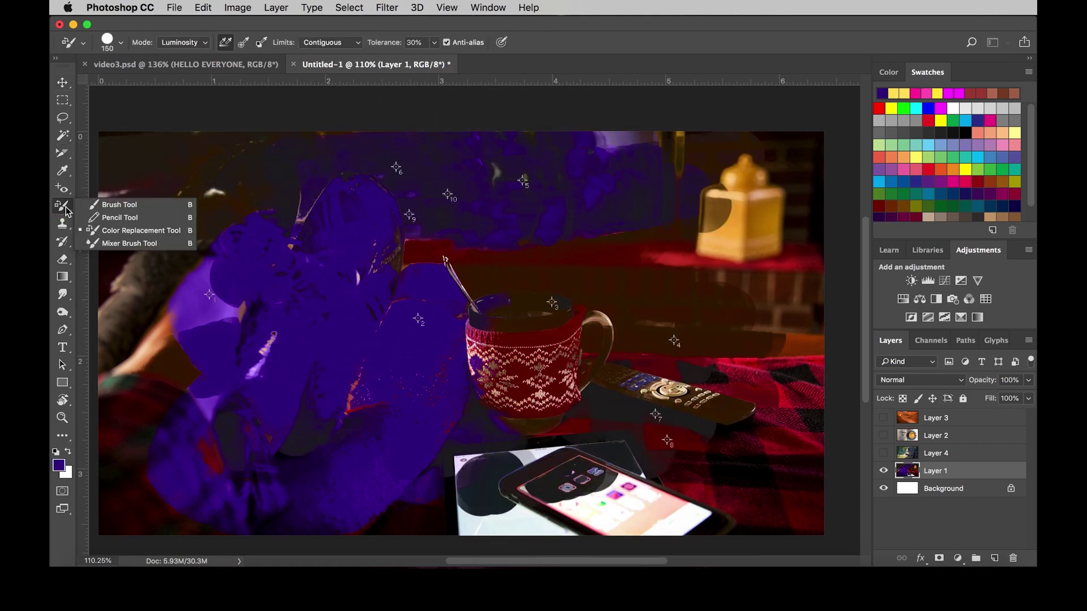
{"action": "left_click", "coordinate": [131, 246]}
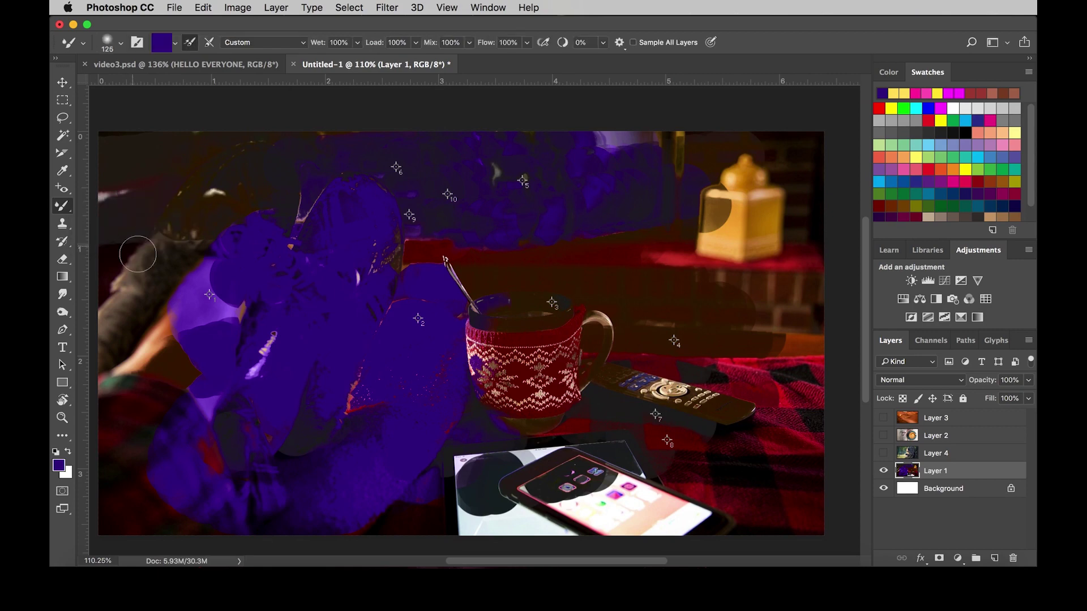
{"action": "mouse_move", "coordinate": [388, 279]}
{"action": "left_mouse_down"}
{"action": "mouse_move", "coordinate": [448, 377]}
{"action": "mouse_move", "coordinate": [359, 357]}
{"action": "mouse_move", "coordinate": [555, 371]}
{"action": "mouse_move", "coordinate": [560, 300]}
{"action": "mouse_move", "coordinate": [282, 388]}
{"action": "mouse_move", "coordinate": [303, 206]}
{"action": "mouse_move", "coordinate": [597, 238]}
{"action": "mouse_move", "coordinate": [534, 364]}
{"action": "mouse_move", "coordinate": [575, 284]}
{"action": "left_mouse_up"}
{"action": "scroll", "coordinate": [575, 285], "scroll_direction": "down", "scroll_amount": 5}
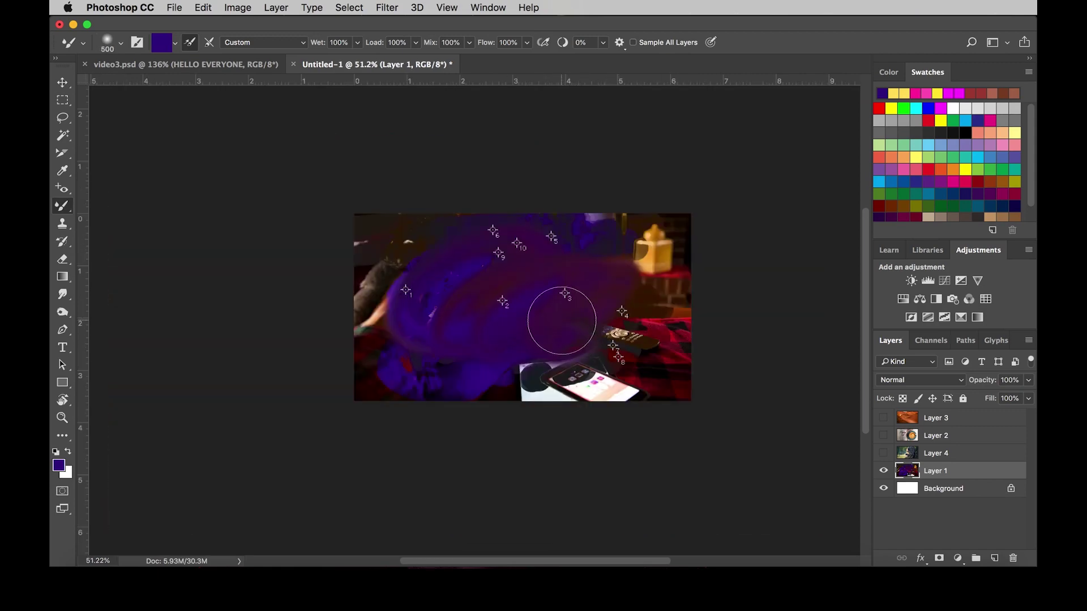
{"action": "scroll", "coordinate": [566, 323], "scroll_direction": "up", "scroll_amount": 2}
{"action": "mouse_move", "coordinate": [637, 241]}
{"action": "left_mouse_down"}
{"action": "mouse_move", "coordinate": [384, 182]}
{"action": "mouse_move", "coordinate": [284, 243]}
{"action": "mouse_move", "coordinate": [304, 243]}
{"action": "mouse_move", "coordinate": [350, 310]}
{"action": "mouse_move", "coordinate": [359, 223]}
{"action": "mouse_move", "coordinate": [453, 376]}
{"action": "mouse_move", "coordinate": [347, 415]}
{"action": "mouse_move", "coordinate": [700, 359]}
{"action": "mouse_move", "coordinate": [670, 231]}
{"action": "mouse_move", "coordinate": [575, 254]}
{"action": "mouse_move", "coordinate": [643, 308]}
{"action": "left_mouse_up"}
{"action": "mouse_move", "coordinate": [430, 299]}
{"action": "left_mouse_down"}
{"action": "mouse_move", "coordinate": [405, 339]}
{"action": "mouse_move", "coordinate": [660, 267]}
{"action": "mouse_move", "coordinate": [645, 217]}
{"action": "left_mouse_up"}
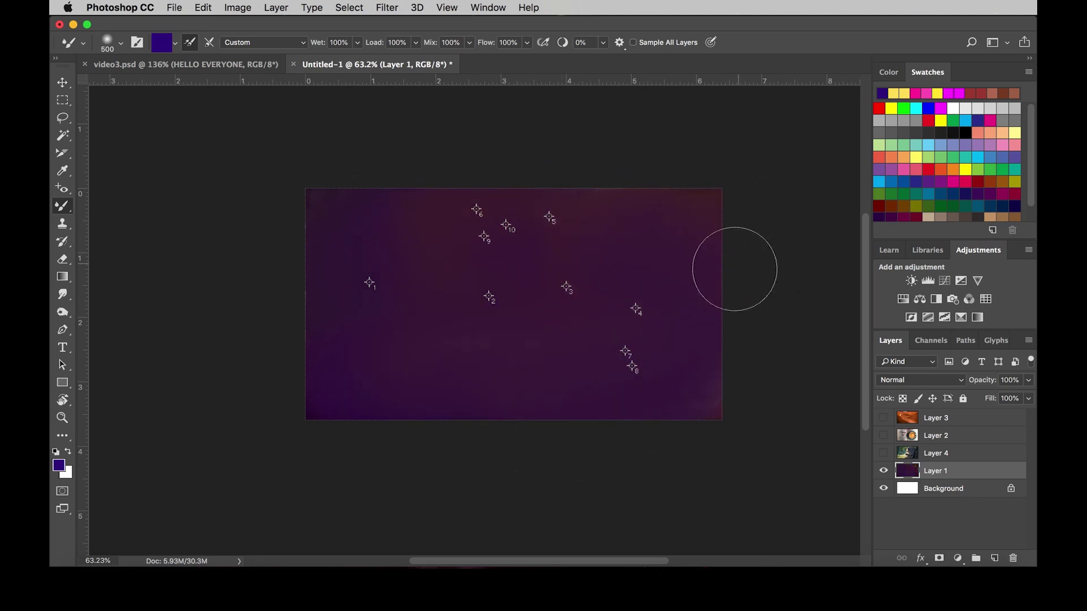
{"action": "scroll", "coordinate": [605, 318], "scroll_direction": "up", "scroll_amount": 2}
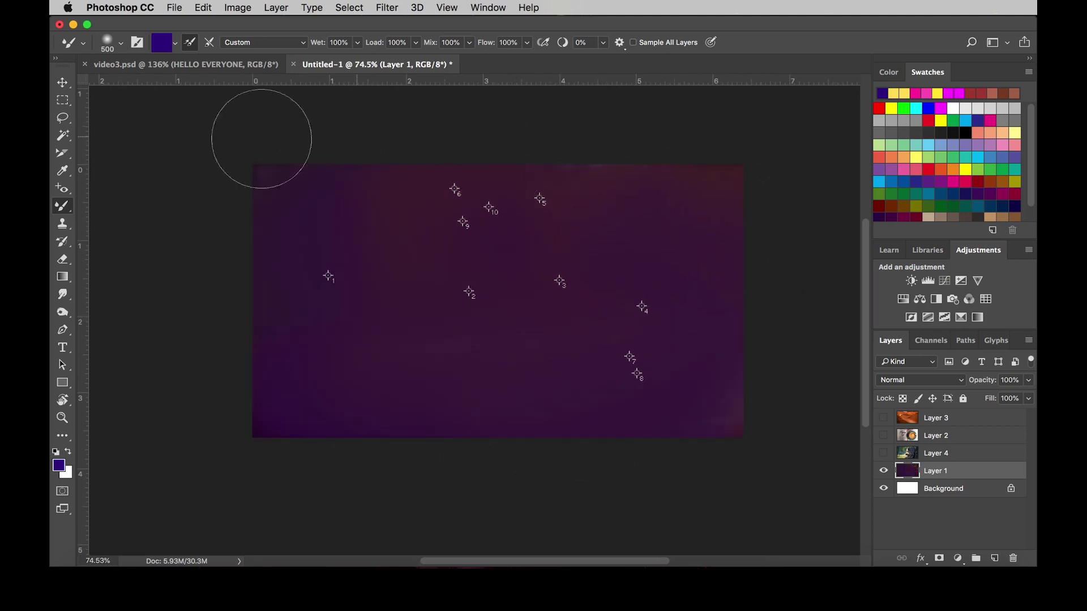
Step: Switch to the Clone Stamp Tool
{"action": "left_click", "coordinate": [63, 206]}
{"action": "left_click", "coordinate": [62, 226]}
{"action": "left_click_drag", "start_coordinate": [62, 229], "coordinate": [112, 225]}
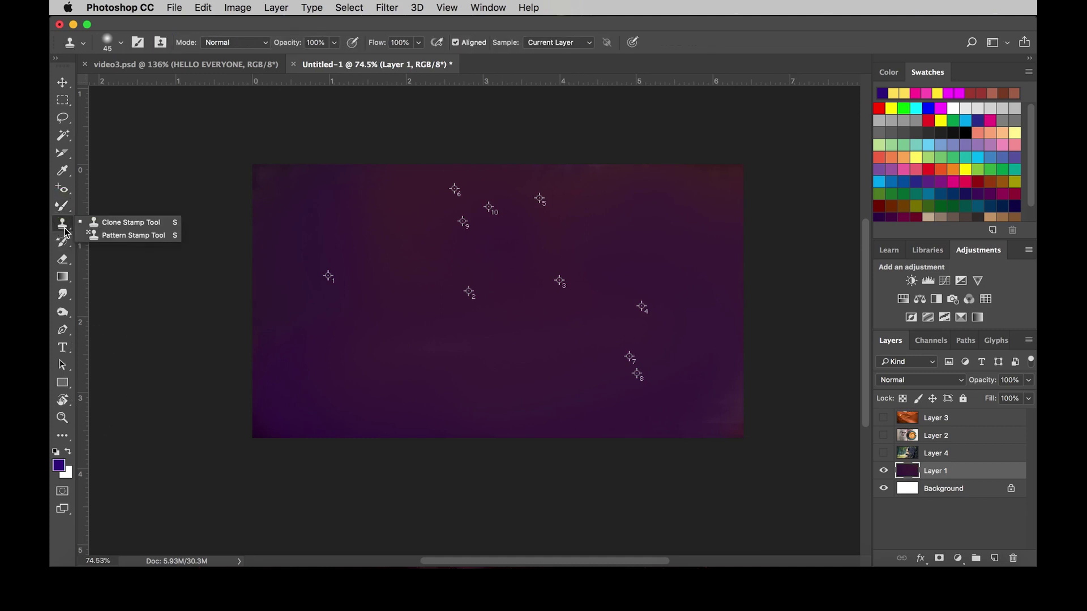
Step: Hide Layers 1 and 4, show the coffee-and-book photo, and make Layer 2 active
{"action": "left_click", "coordinate": [884, 471]}
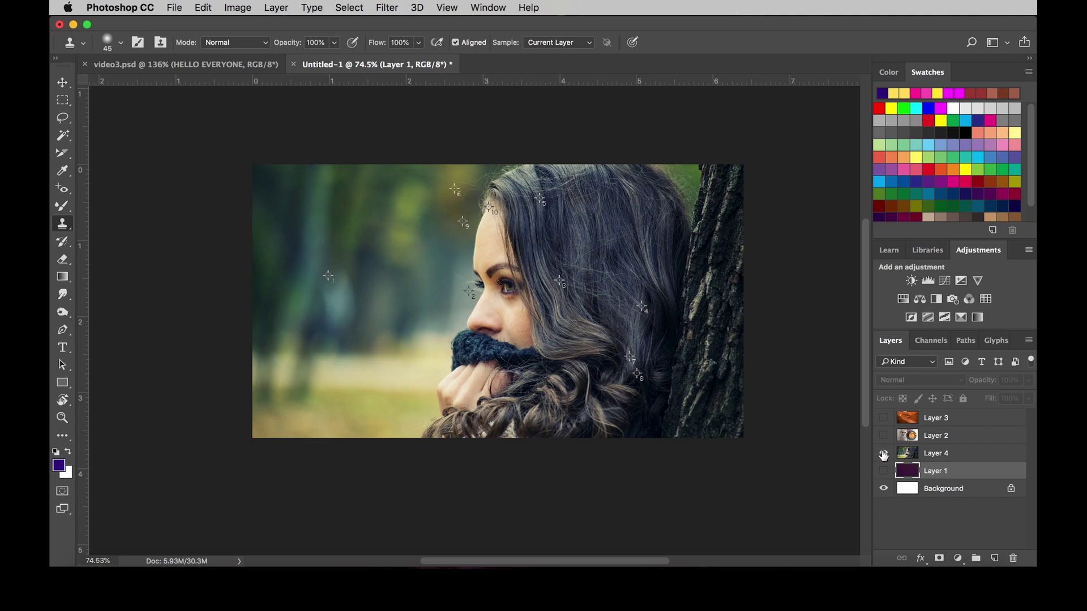
{"action": "left_click", "coordinate": [884, 453]}
{"action": "left_click", "coordinate": [884, 435]}
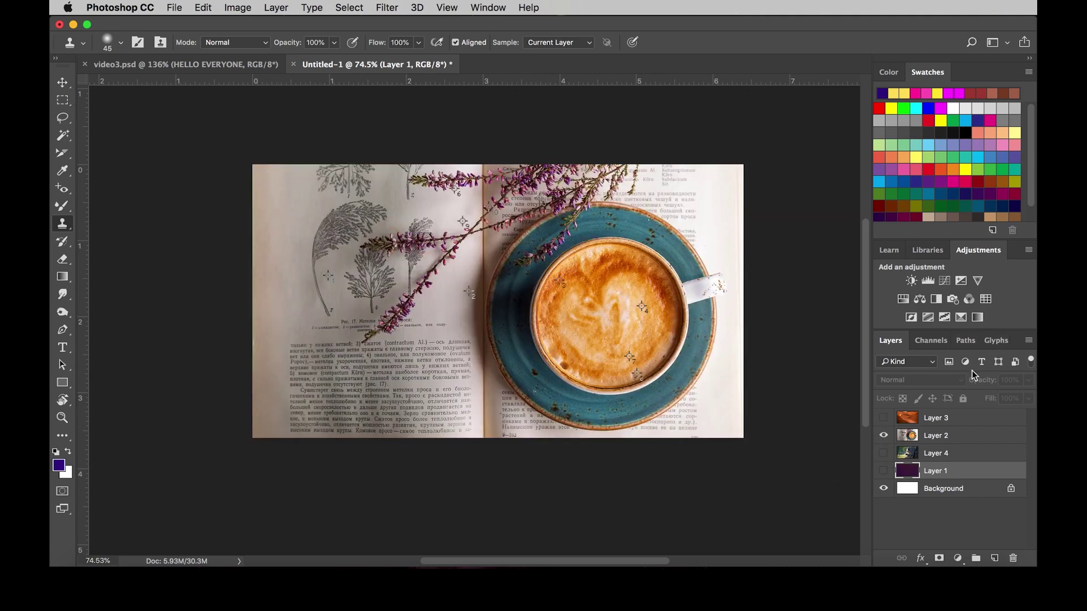
{"action": "left_click", "coordinate": [964, 433]}
{"action": "scroll", "coordinate": [355, 331], "scroll_direction": "up", "scroll_amount": 2}
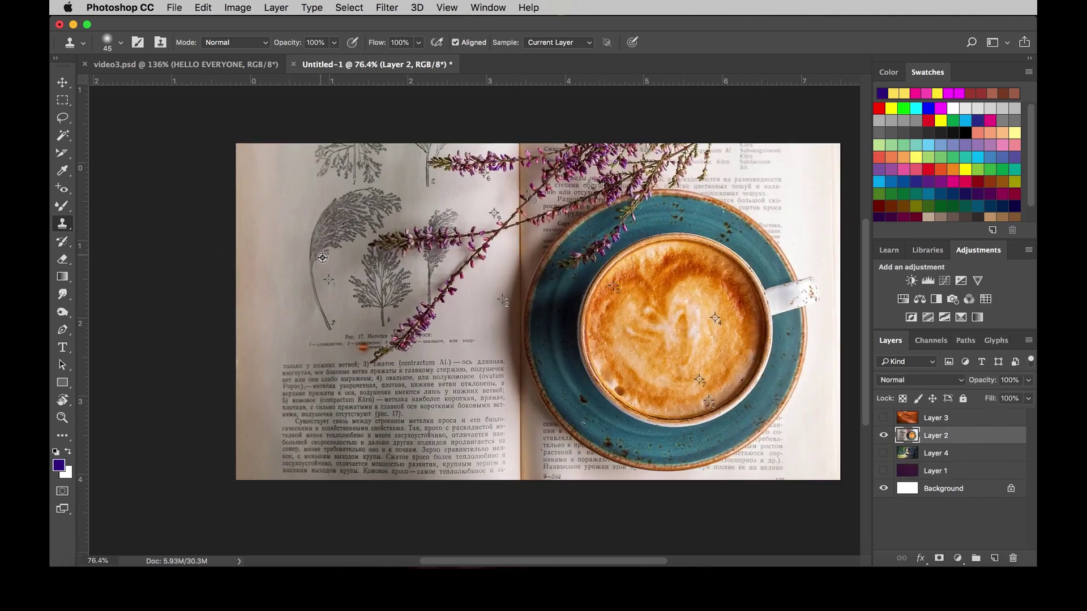
{"action": "scroll", "coordinate": [268, 295], "scroll_direction": "up", "scroll_amount": 3}
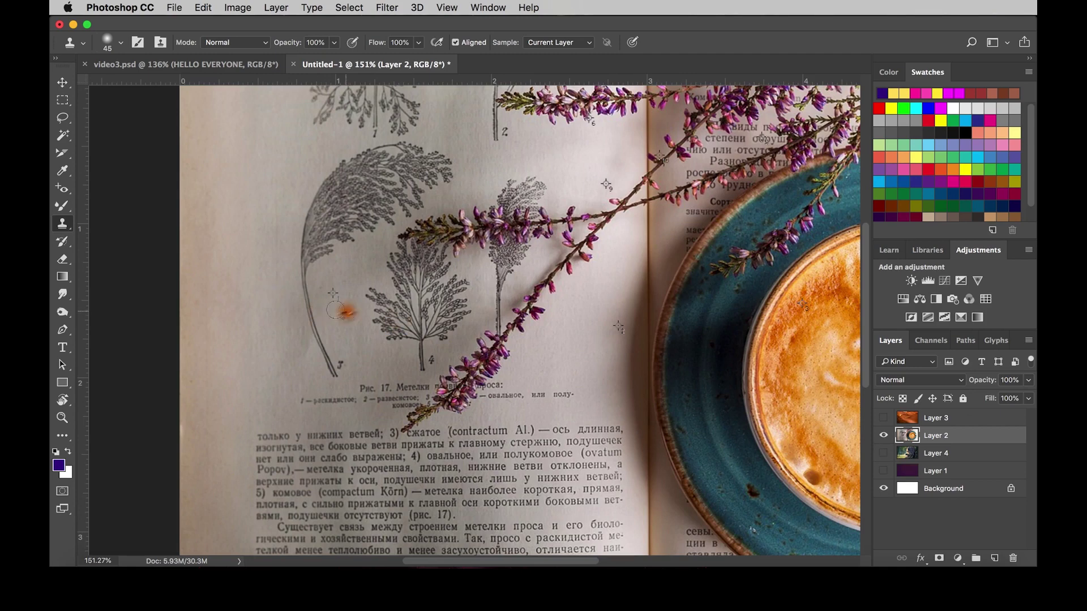
Step: Keep the Clone Stamp Tool and shrink its brush size
{"action": "right_click", "coordinate": [63, 226]}
{"action": "left_click", "coordinate": [116, 221]}
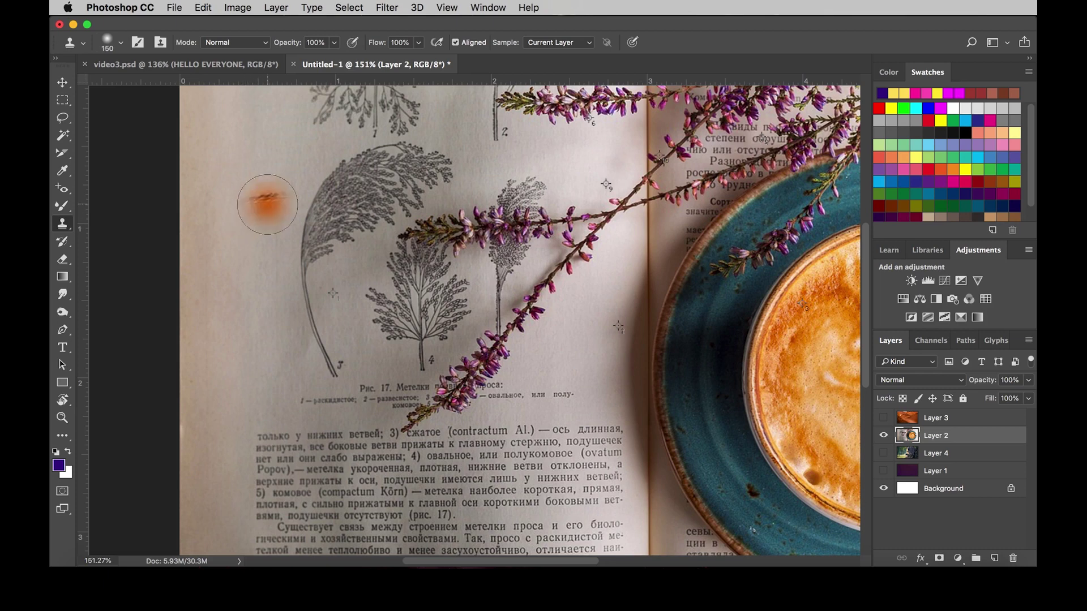
{"action": "key", "text": "bracketright"}
{"action": "key", "text": "bracketright"}
{"action": "key", "text": "bracketright"}
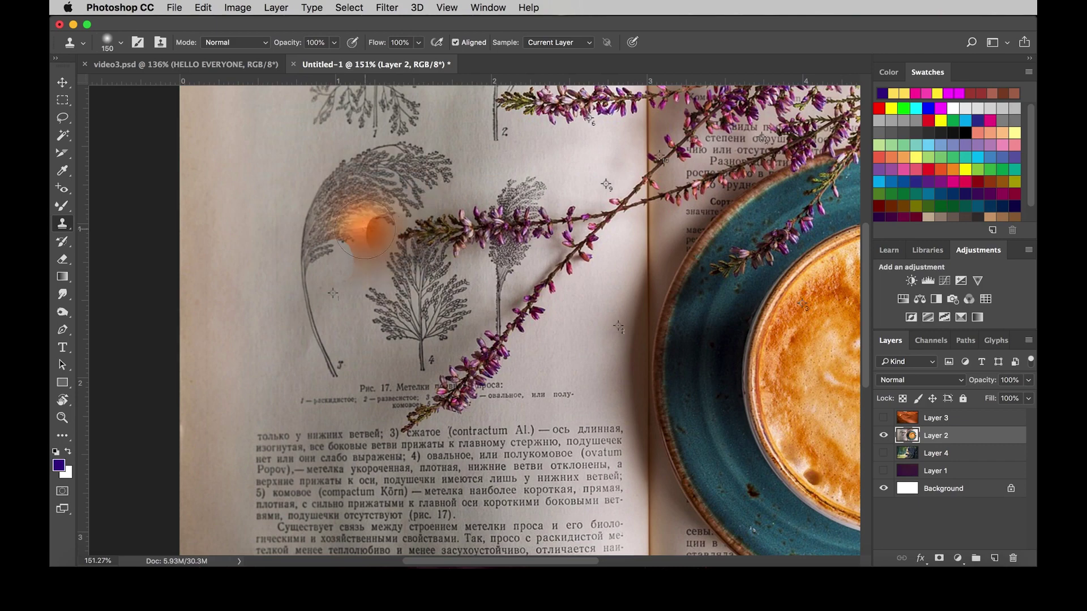
{"action": "right_click", "coordinate": [385, 227]}
{"action": "left_click_drag", "start_coordinate": [466, 180], "coordinate": [455, 181]}
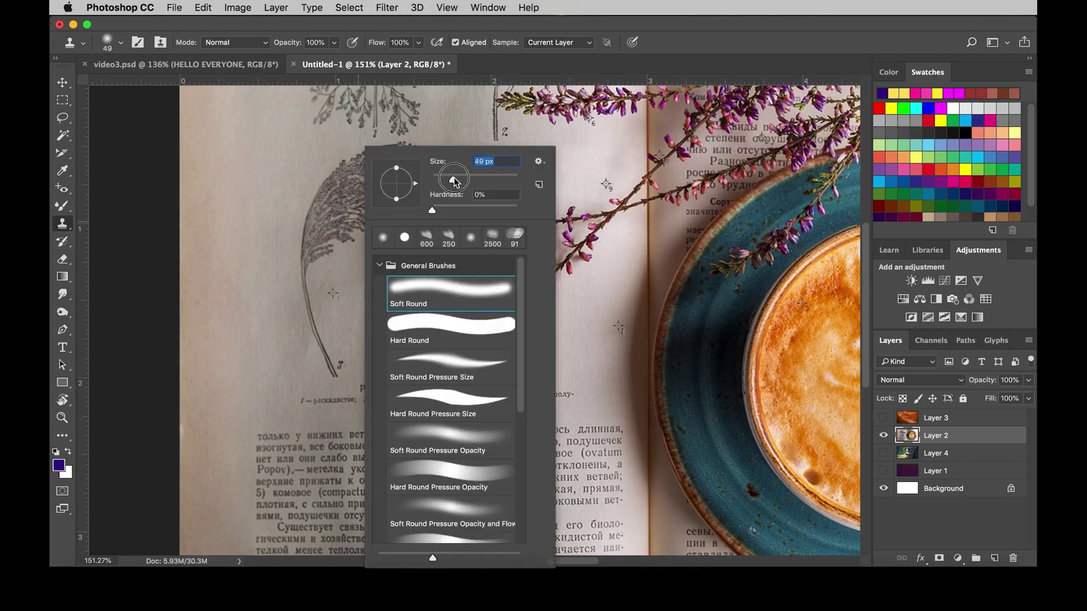
{"action": "left_click", "coordinate": [267, 256]}
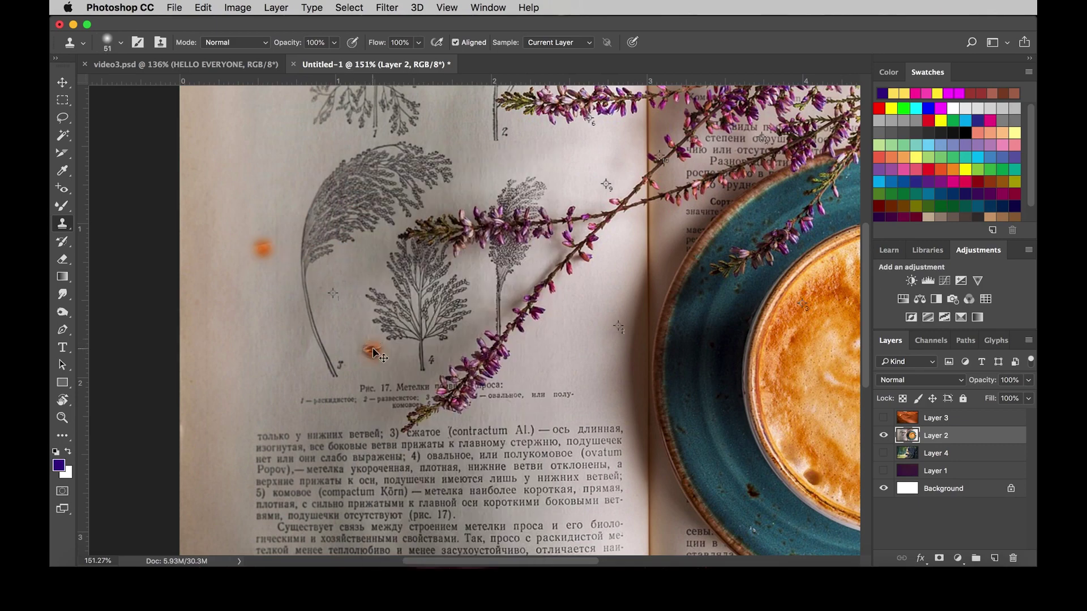
Step: Clone blank page texture over the plant stem and the fern's left side
{"action": "left_click", "coordinate": [244, 235]}
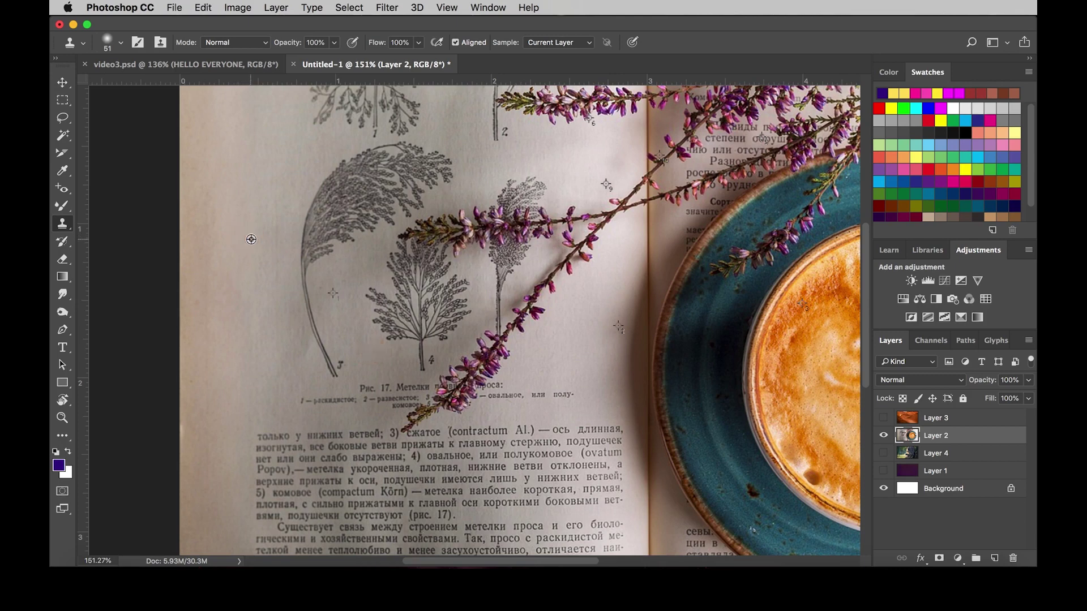
{"action": "left_click", "coordinate": [251, 239], "text": "alt"}
{"action": "mouse_move", "coordinate": [302, 255]}
{"action": "left_mouse_down"}
{"action": "mouse_move", "coordinate": [325, 344]}
{"action": "mouse_move", "coordinate": [300, 219]}
{"action": "mouse_move", "coordinate": [316, 230]}
{"action": "mouse_move", "coordinate": [345, 187]}
{"action": "mouse_move", "coordinate": [320, 250]}
{"action": "mouse_move", "coordinate": [342, 189]}
{"action": "mouse_move", "coordinate": [304, 185]}
{"action": "mouse_move", "coordinate": [296, 301]}
{"action": "mouse_move", "coordinate": [318, 369]}
{"action": "mouse_move", "coordinate": [297, 246]}
{"action": "mouse_move", "coordinate": [312, 226]}
{"action": "left_mouse_up"}
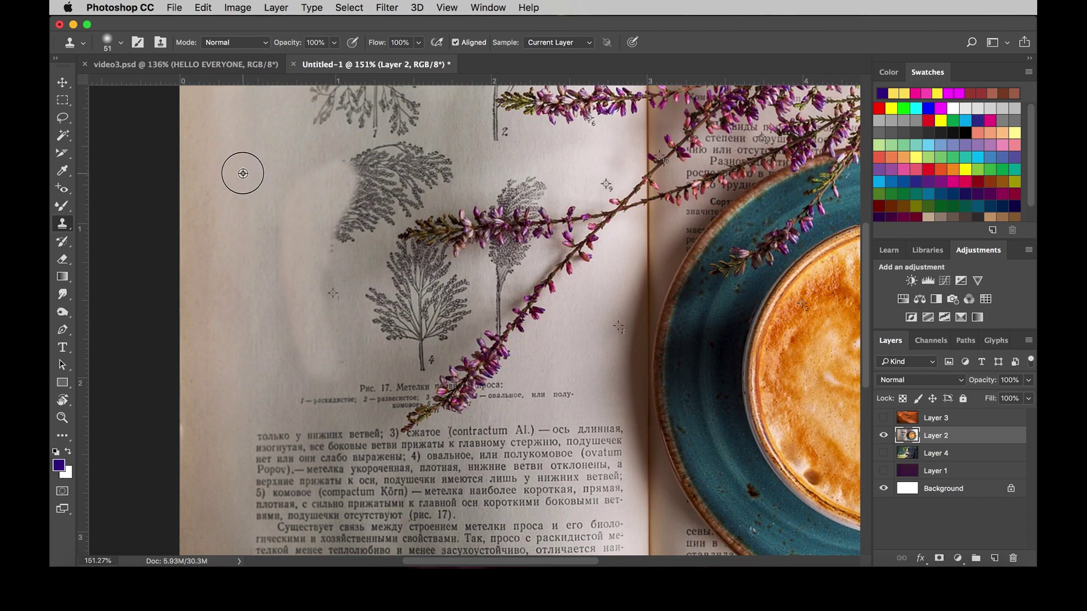
{"action": "left_click", "coordinate": [243, 173], "text": "alt"}
{"action": "mouse_move", "coordinate": [355, 156]}
{"action": "left_mouse_down"}
{"action": "mouse_move", "coordinate": [345, 235]}
{"action": "mouse_move", "coordinate": [359, 151]}
{"action": "mouse_move", "coordinate": [365, 181]}
{"action": "mouse_move", "coordinate": [351, 237]}
{"action": "mouse_move", "coordinate": [390, 145]}
{"action": "mouse_move", "coordinate": [371, 213]}
{"action": "mouse_move", "coordinate": [392, 150]}
{"action": "mouse_move", "coordinate": [388, 175]}
{"action": "mouse_move", "coordinate": [469, 165]}
{"action": "mouse_move", "coordinate": [429, 177]}
{"action": "left_mouse_up"}
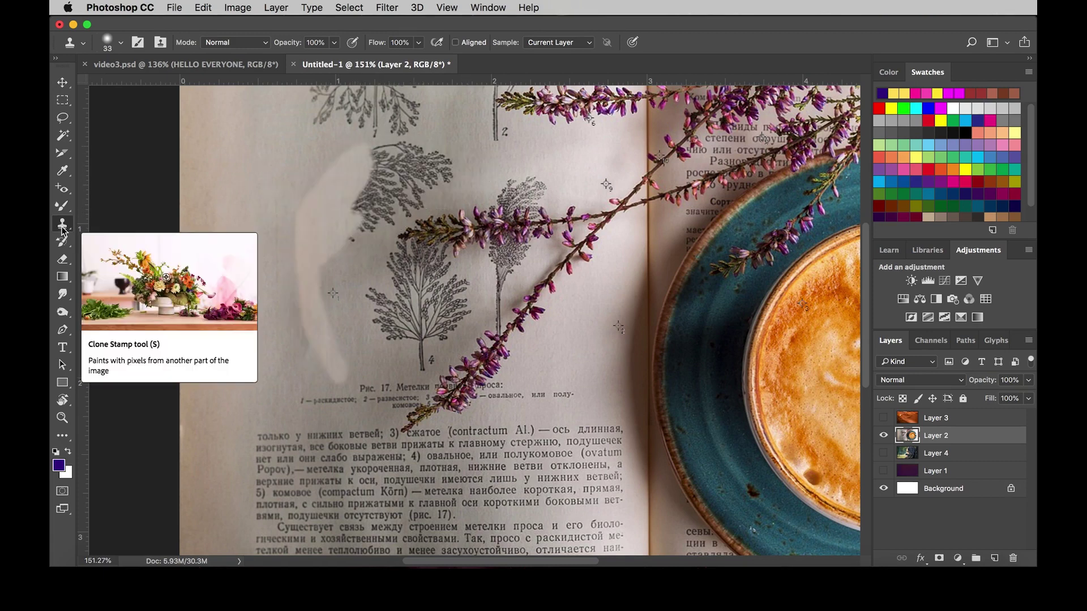
Step: With the Pattern Stamp, paint the purple pattern over the fern and caption at brush size 400
{"action": "right_click", "coordinate": [63, 230]}
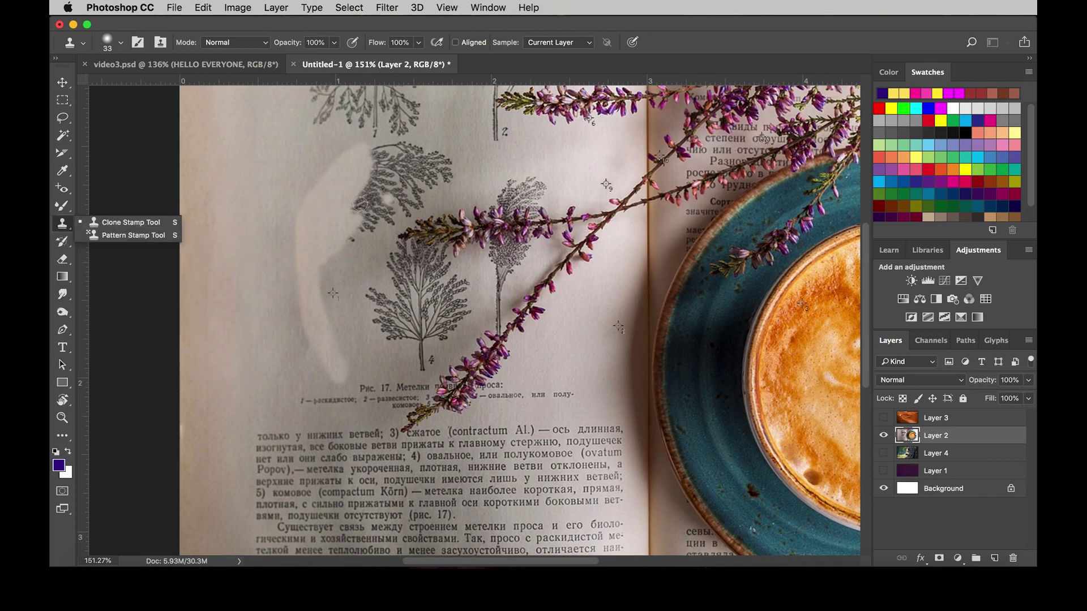
{"action": "left_click", "coordinate": [130, 221]}
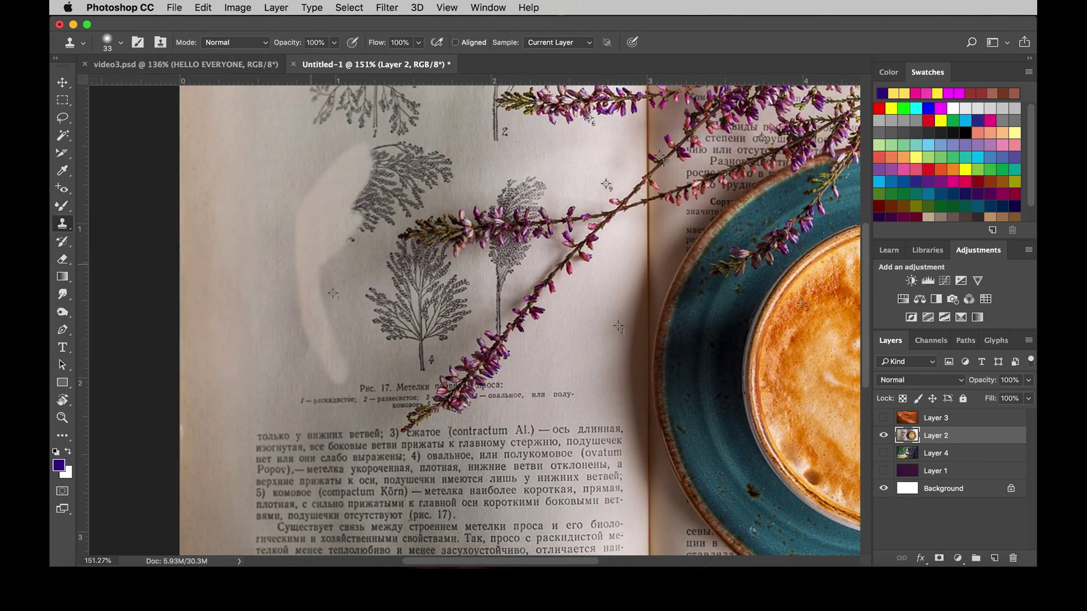
{"action": "right_click", "coordinate": [67, 228]}
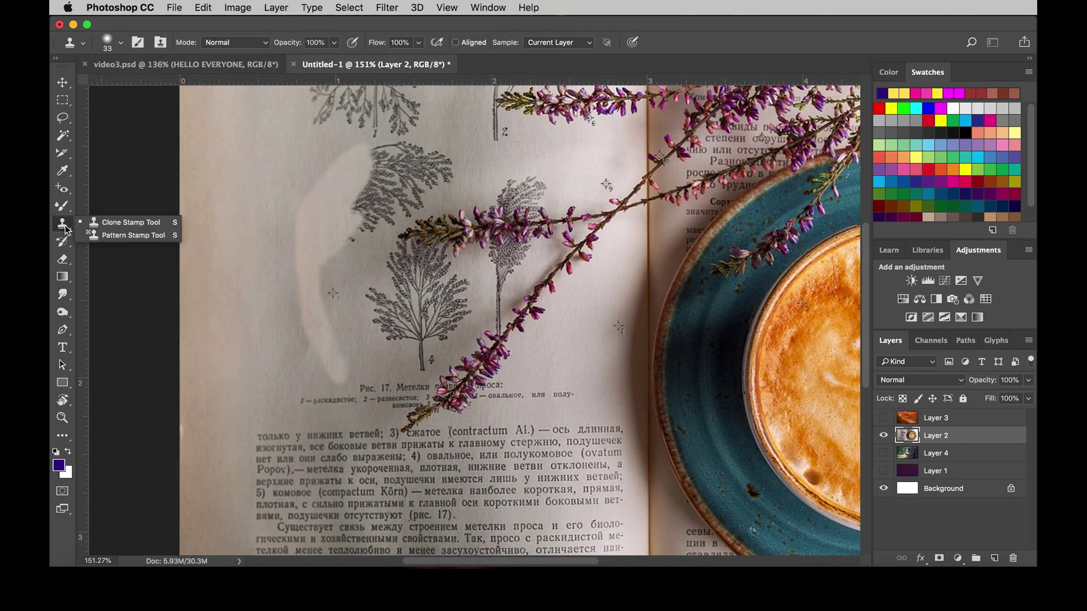
{"action": "left_click", "coordinate": [134, 235]}
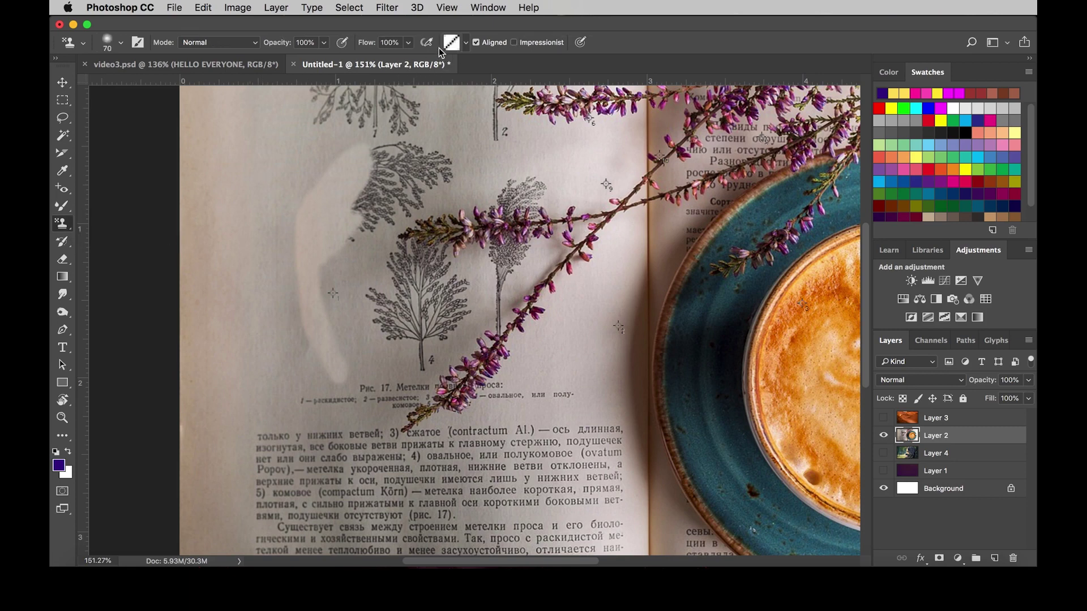
{"action": "left_click", "coordinate": [467, 45]}
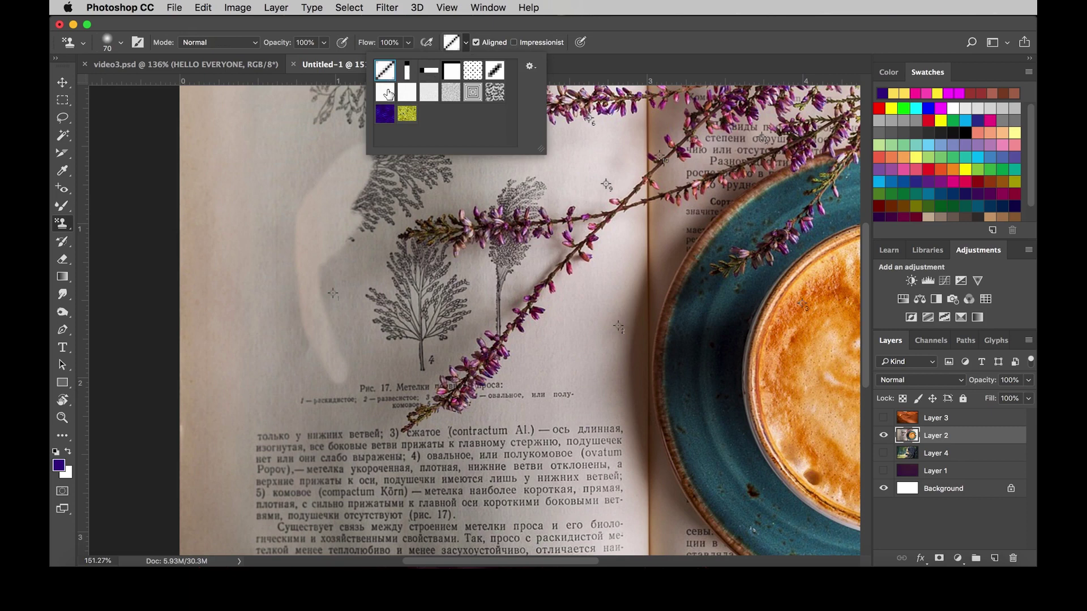
{"action": "left_click", "coordinate": [385, 114]}
{"action": "key", "text": "Return"}
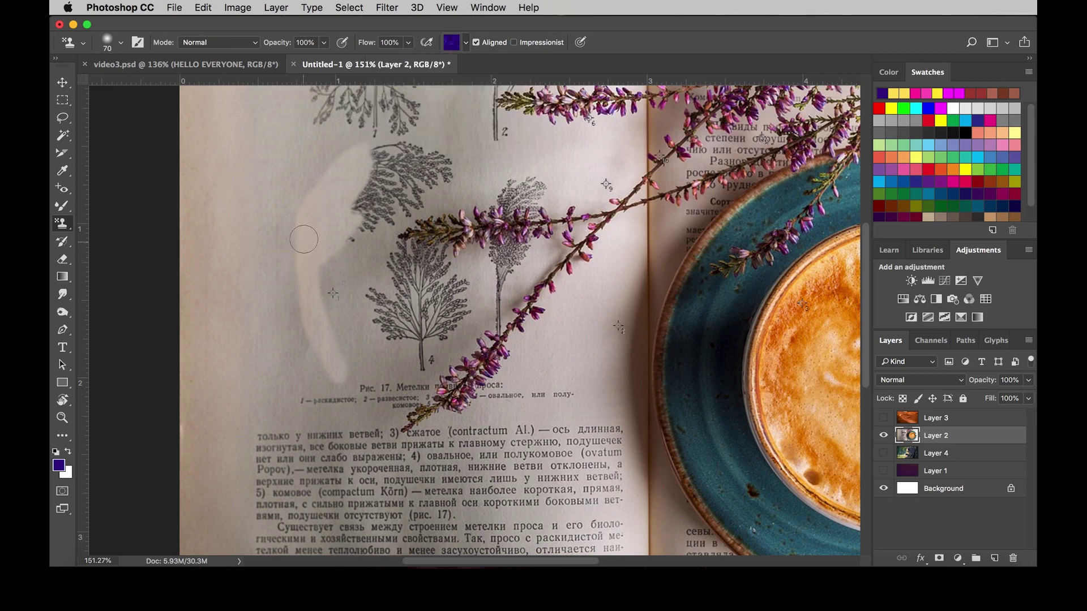
{"action": "mouse_move", "coordinate": [303, 240]}
{"action": "left_mouse_down"}
{"action": "mouse_move", "coordinate": [312, 192]}
{"action": "mouse_move", "coordinate": [374, 251]}
{"action": "left_mouse_up"}
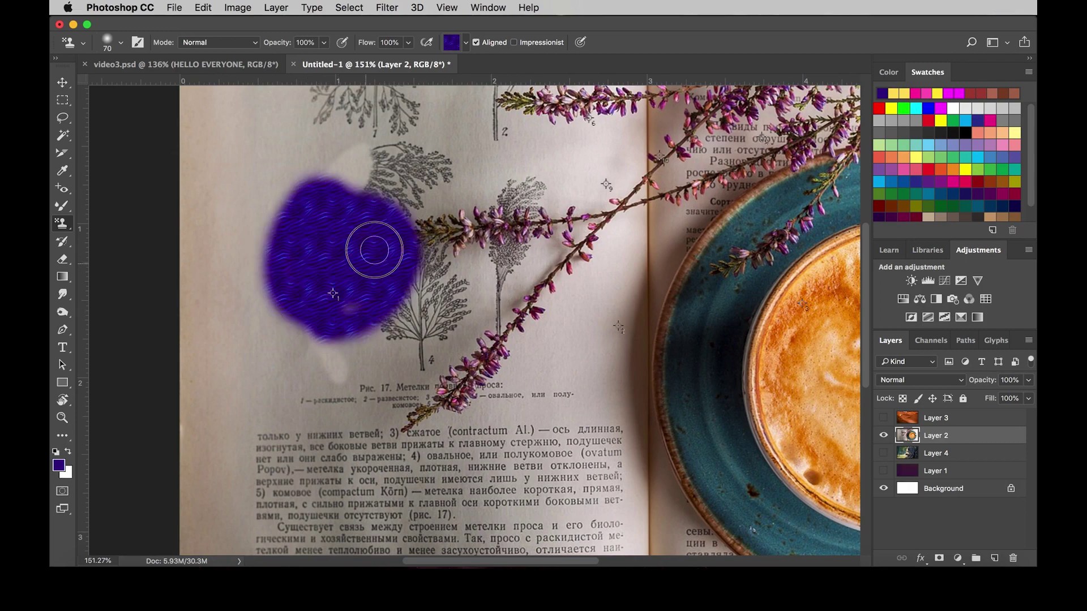
{"action": "key", "text": "bracketright"}
{"action": "key", "text": "bracketright"}
{"action": "key", "text": "bracketright"}
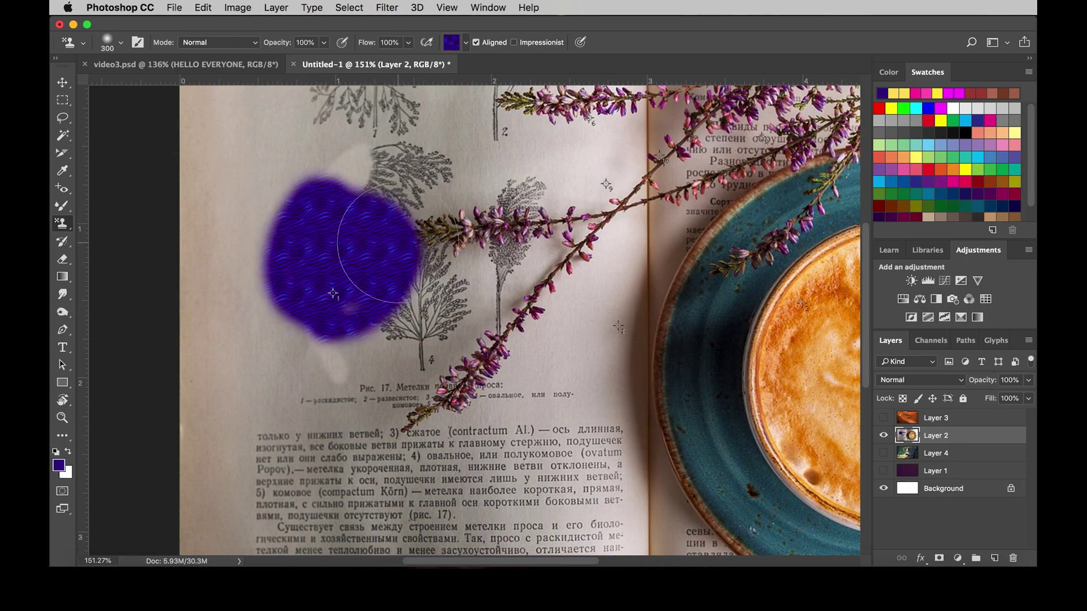
{"action": "mouse_move", "coordinate": [351, 243]}
{"action": "left_mouse_down"}
{"action": "mouse_move", "coordinate": [397, 341]}
{"action": "mouse_move", "coordinate": [425, 206]}
{"action": "mouse_move", "coordinate": [364, 413]}
{"action": "mouse_move", "coordinate": [478, 225]}
{"action": "mouse_move", "coordinate": [339, 456]}
{"action": "mouse_move", "coordinate": [413, 182]}
{"action": "mouse_move", "coordinate": [510, 461]}
{"action": "mouse_move", "coordinate": [291, 297]}
{"action": "mouse_move", "coordinate": [562, 418]}
{"action": "mouse_move", "coordinate": [600, 475]}
{"action": "left_mouse_up"}
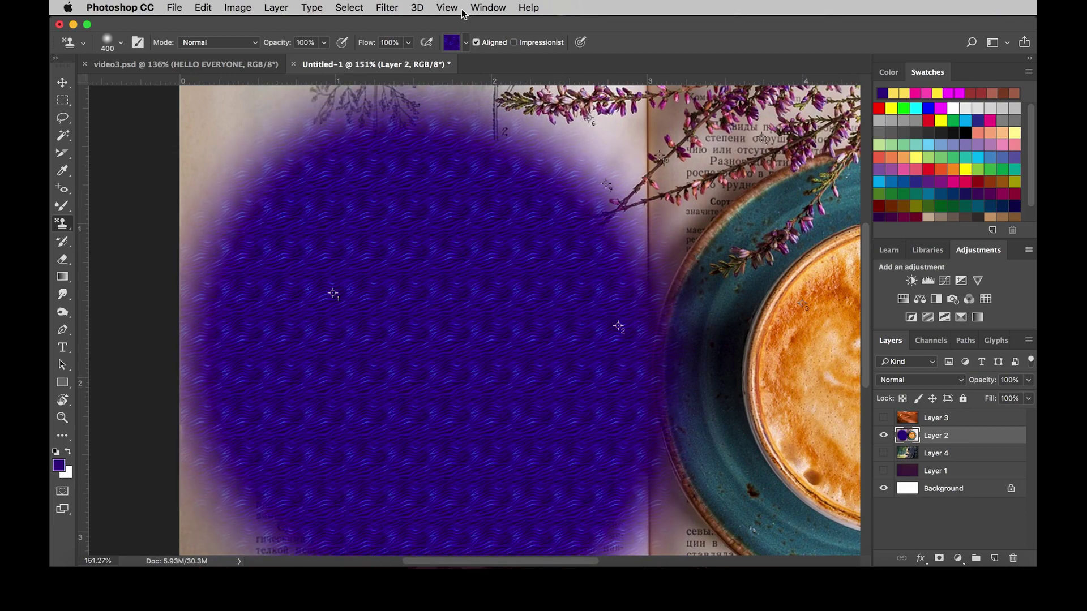
Step: Paint the concentric-square pattern over the purple area's centre and the coffee cup
{"action": "left_click", "coordinate": [467, 42]}
{"action": "left_click", "coordinate": [536, 70]}
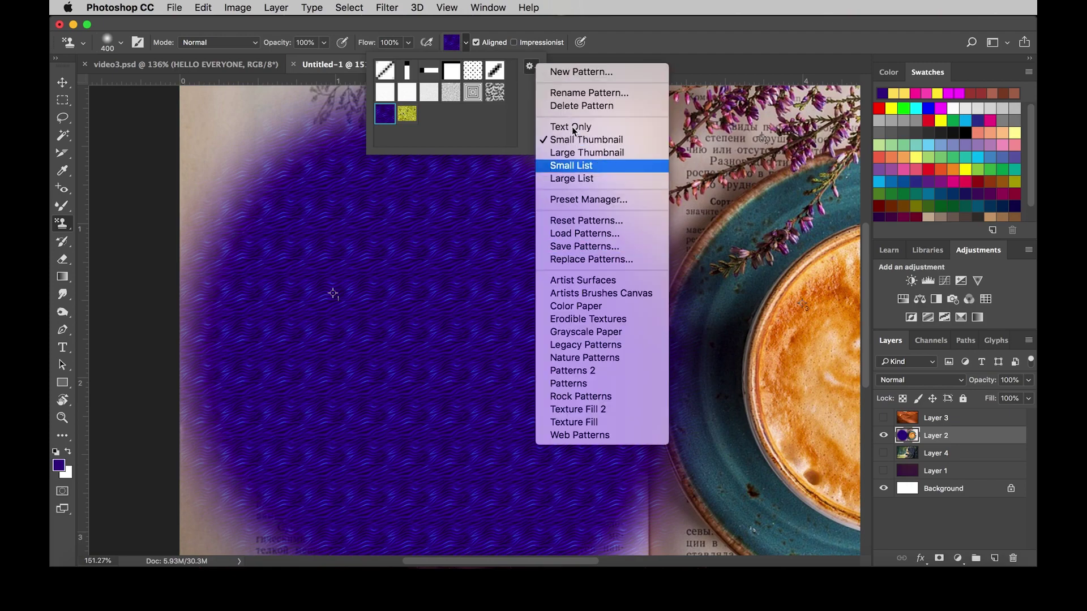
{"action": "left_click", "coordinate": [474, 93]}
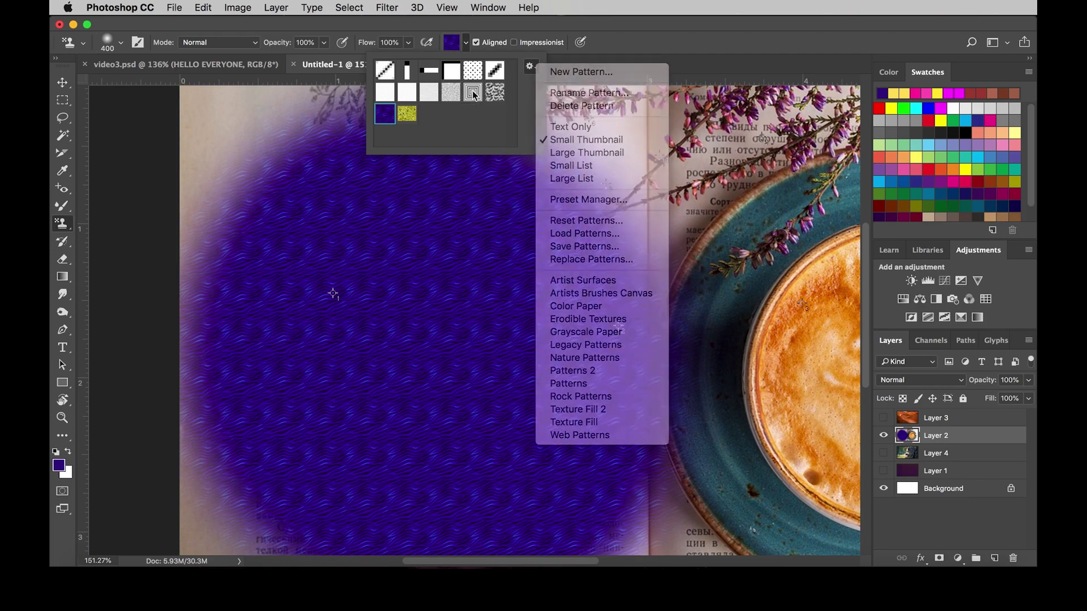
{"action": "left_click_drag", "start_coordinate": [425, 256], "coordinate": [626, 144]}
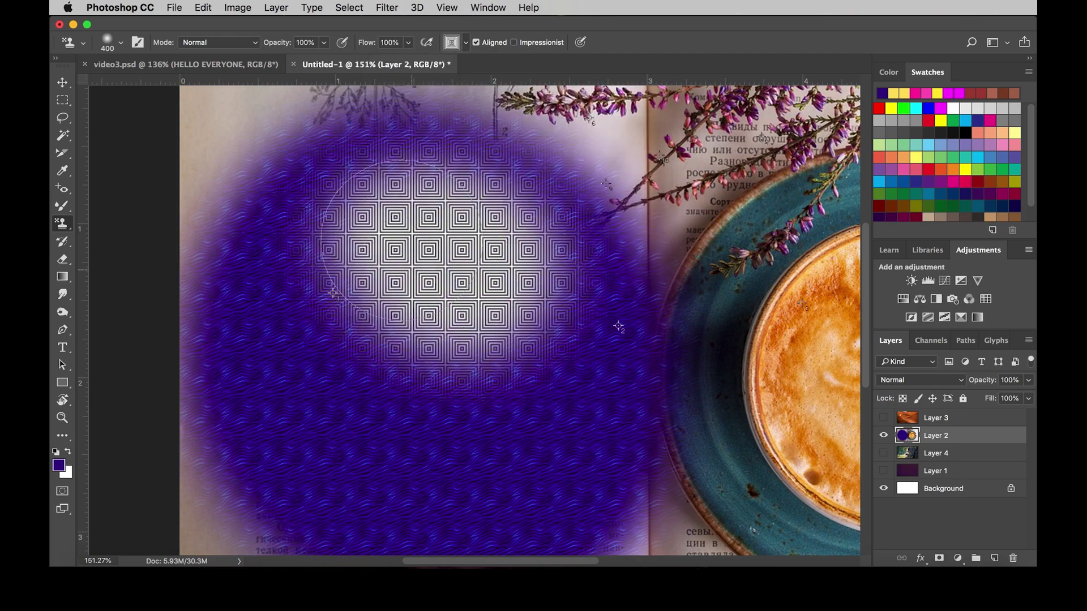
{"action": "scroll", "coordinate": [663, 273], "scroll_direction": "down", "scroll_amount": 10}
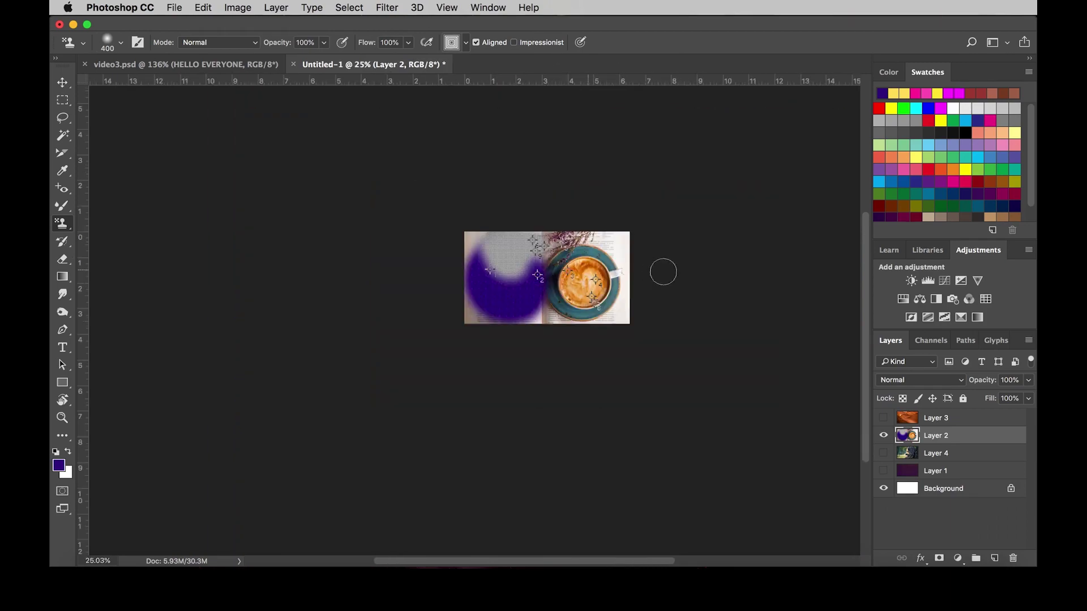
{"action": "scroll", "coordinate": [592, 288], "scroll_direction": "up", "scroll_amount": 5}
{"action": "left_click_drag", "start_coordinate": [592, 287], "coordinate": [589, 281]}
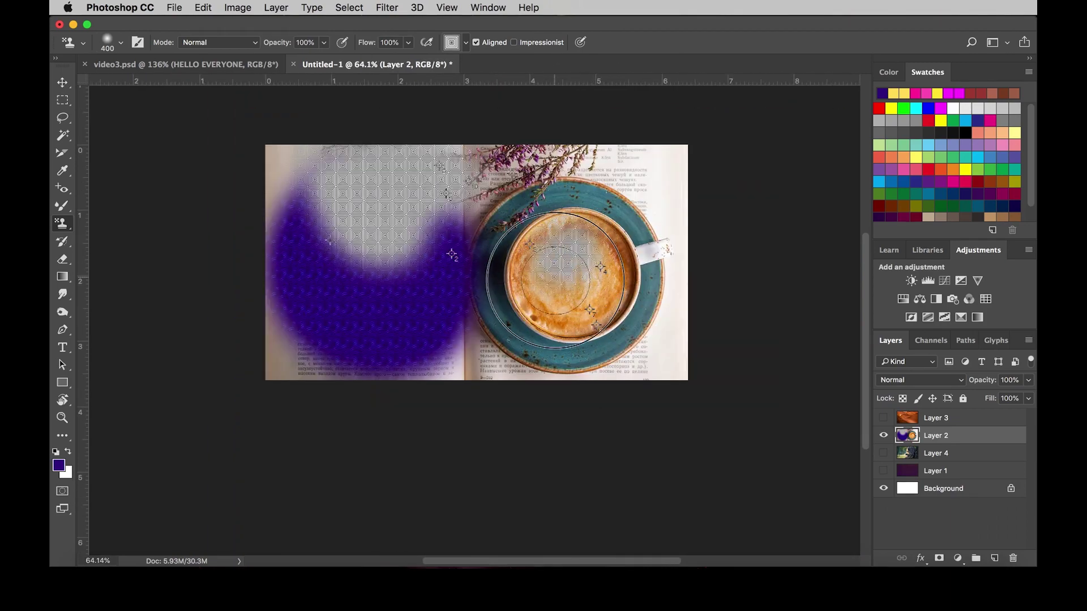
{"action": "scroll", "coordinate": [589, 281], "scroll_direction": "up", "scroll_amount": 4}
{"action": "scroll", "coordinate": [592, 287], "scroll_direction": "up", "scroll_amount": 7}
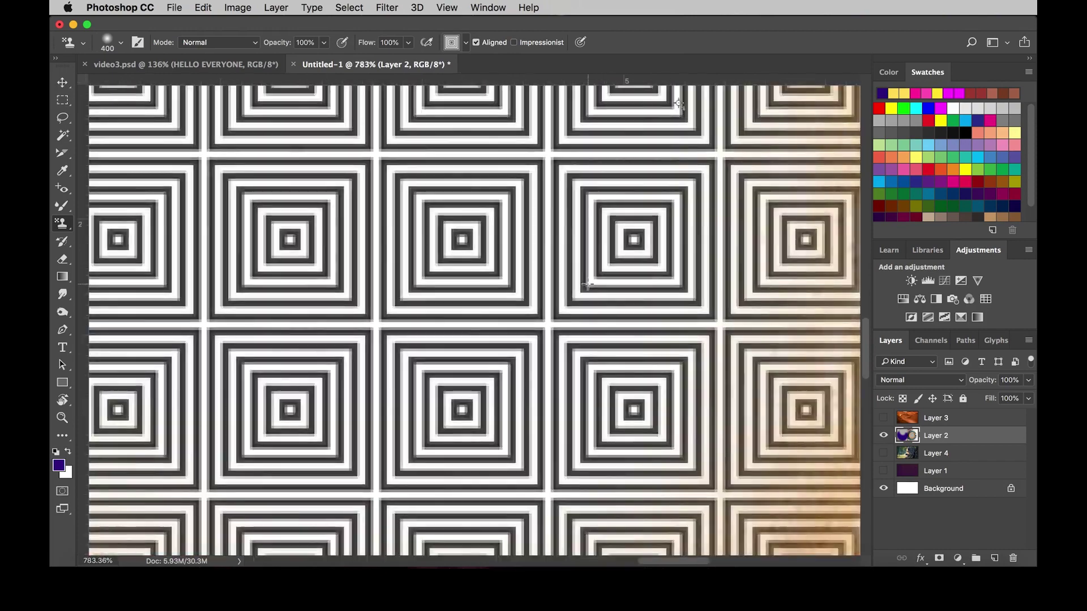
{"action": "scroll", "coordinate": [592, 287], "scroll_direction": "up", "scroll_amount": 2}
{"action": "scroll", "coordinate": [592, 287], "scroll_direction": "down", "scroll_amount": 15}
{"action": "scroll", "coordinate": [592, 287], "scroll_direction": "up", "scroll_amount": 1}
{"action": "scroll", "coordinate": [592, 287], "scroll_direction": "up", "scroll_amount": 2}
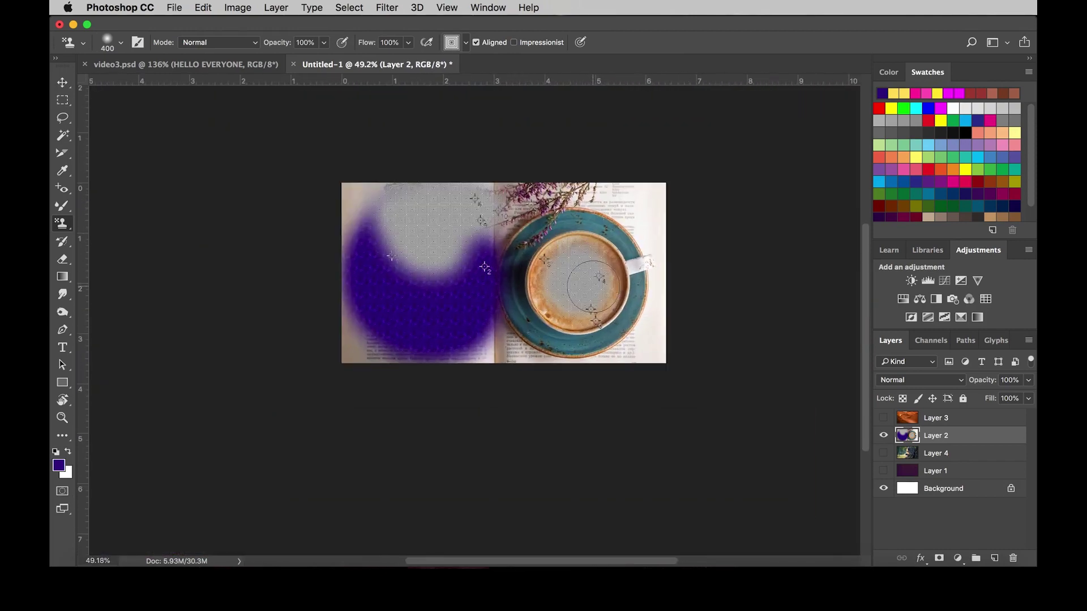
Step: Browse the Eyedropper, Red Eye, Mixer Brush, Pattern Stamp and History Brush tools, then select purple Layer 1 with Move
{"action": "key", "text": "v"}
{"action": "left_click", "coordinate": [63, 171]}
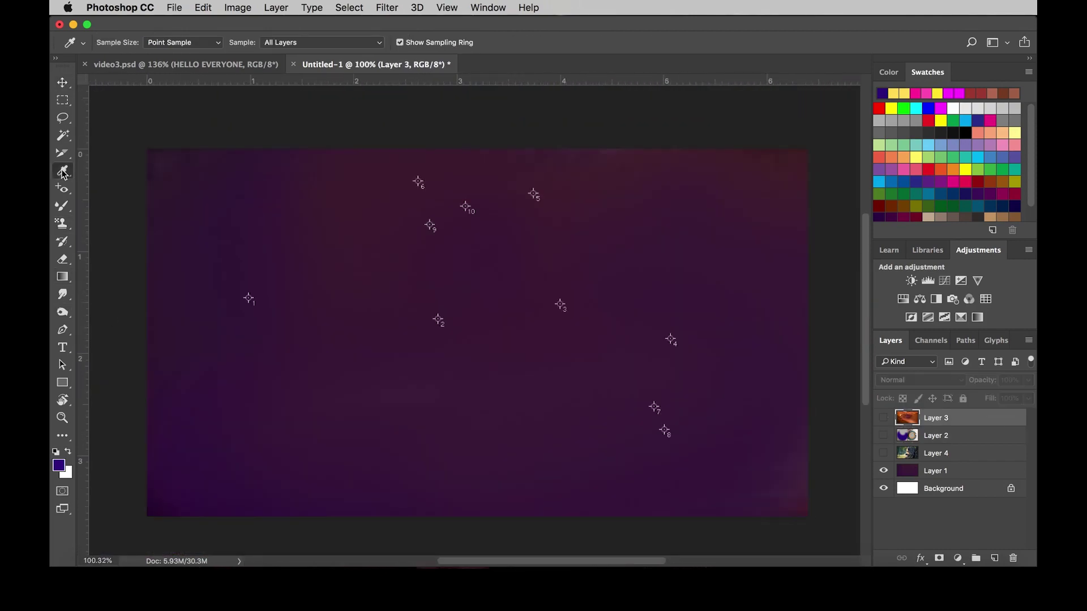
{"action": "left_click", "coordinate": [63, 187]}
{"action": "left_click", "coordinate": [63, 172]}
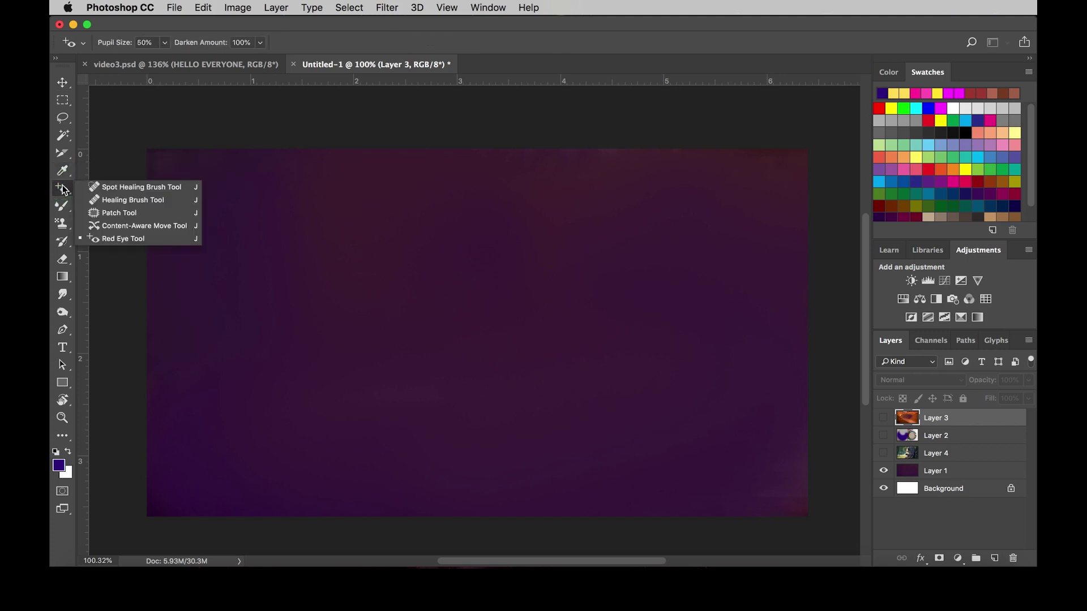
{"action": "left_click", "coordinate": [63, 209]}
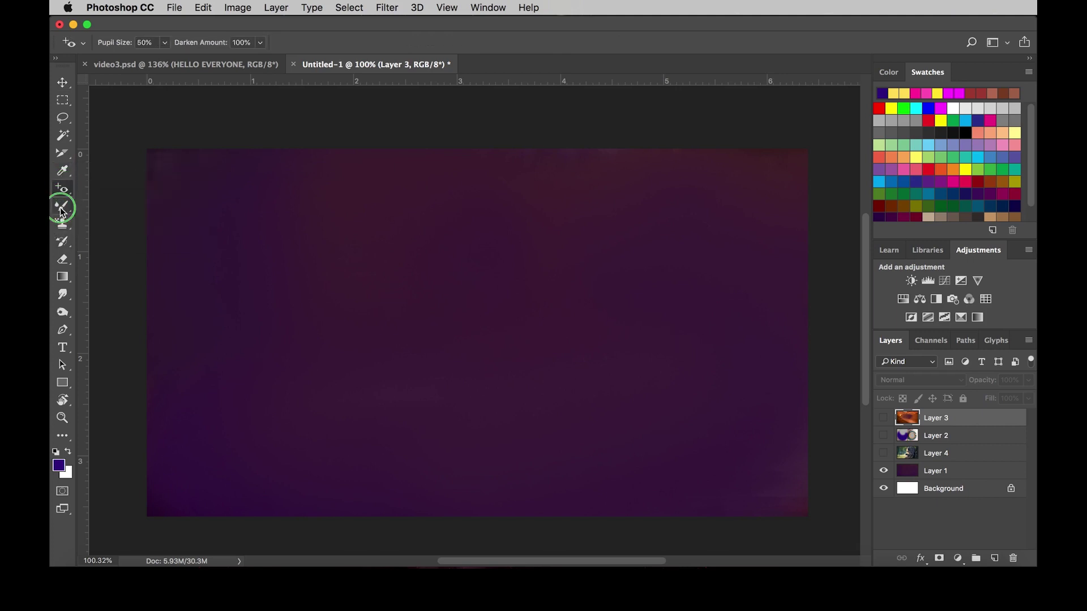
{"action": "left_click", "coordinate": [63, 207]}
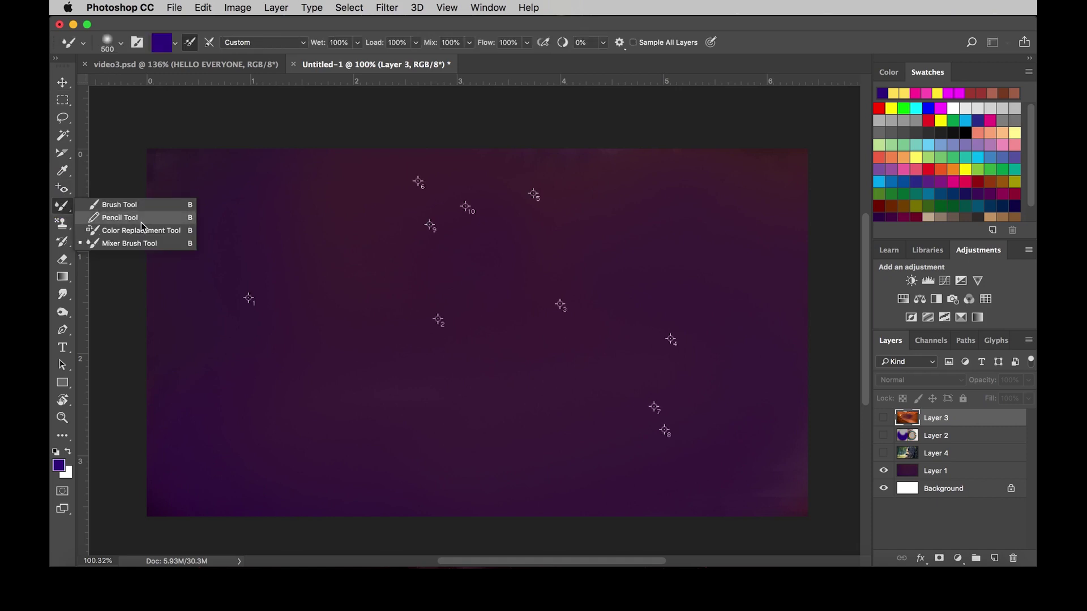
{"action": "left_click", "coordinate": [63, 227]}
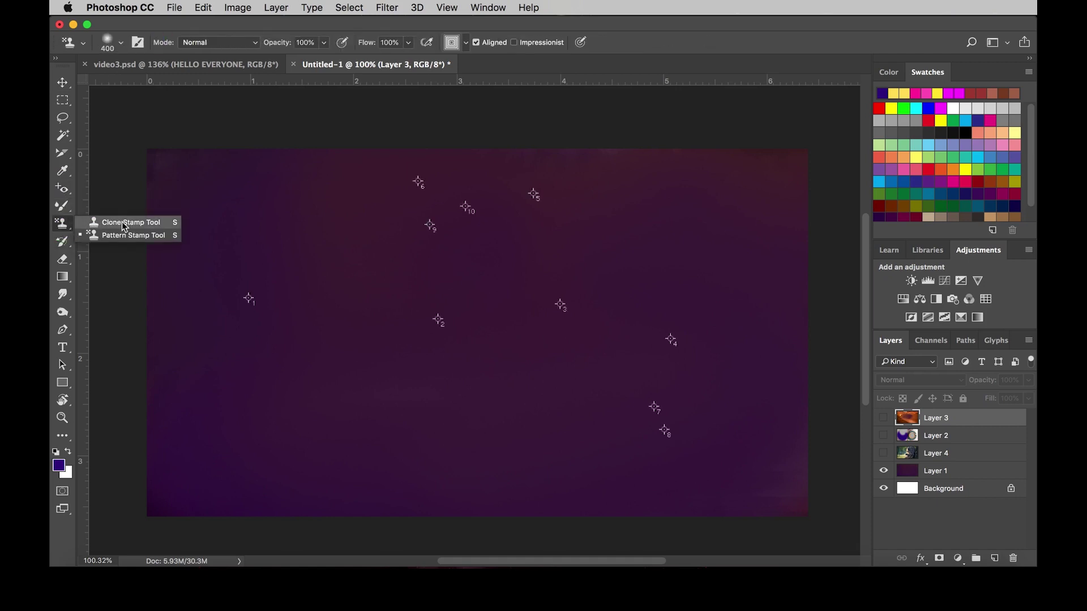
{"action": "left_click", "coordinate": [63, 242]}
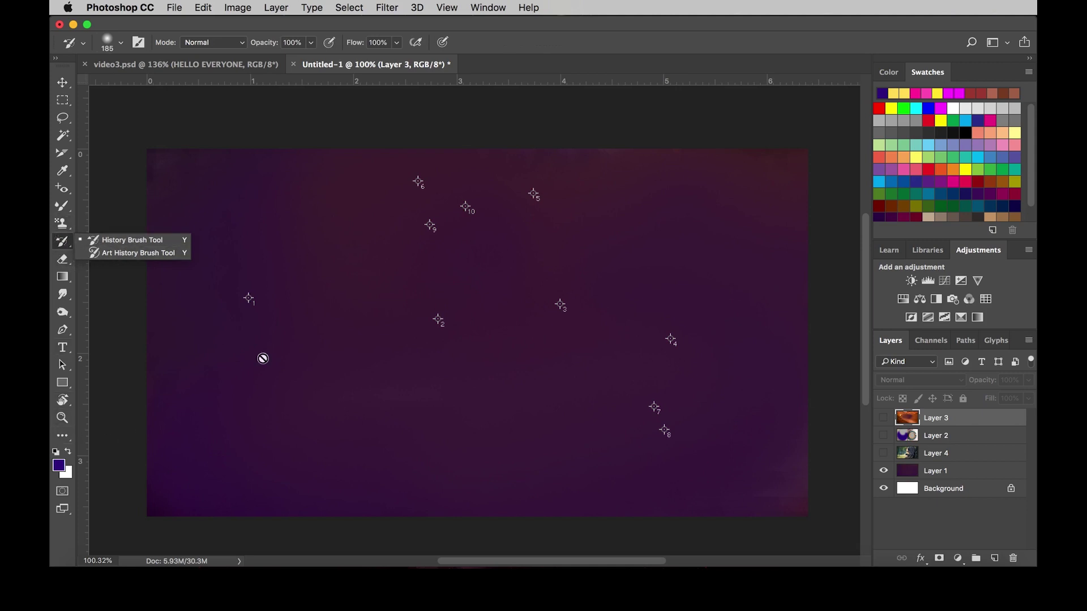
{"action": "key", "text": "v"}
{"action": "left_click", "coordinate": [317, 281]}
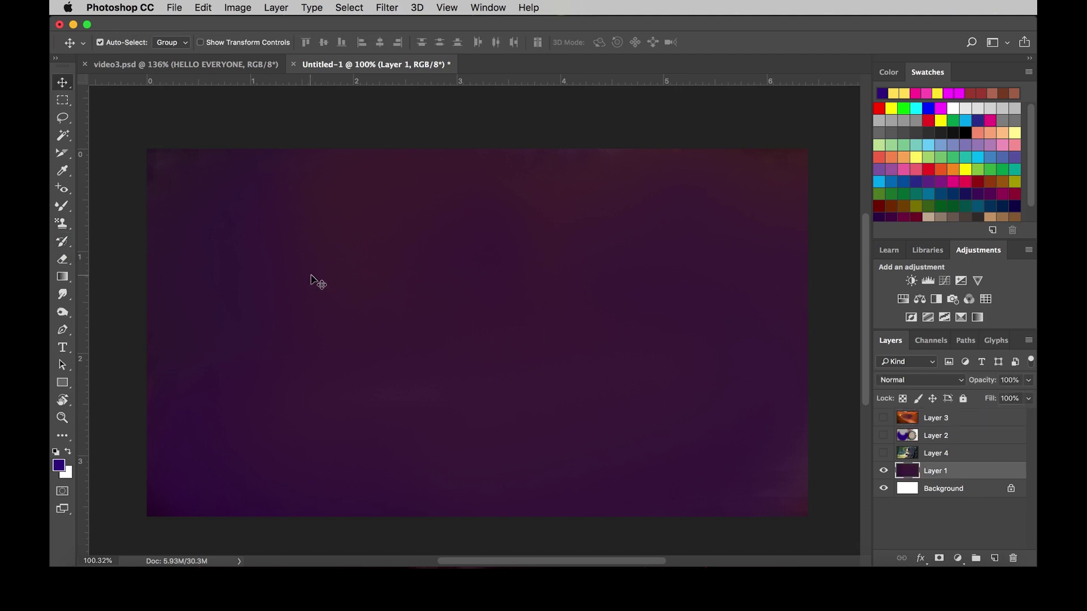